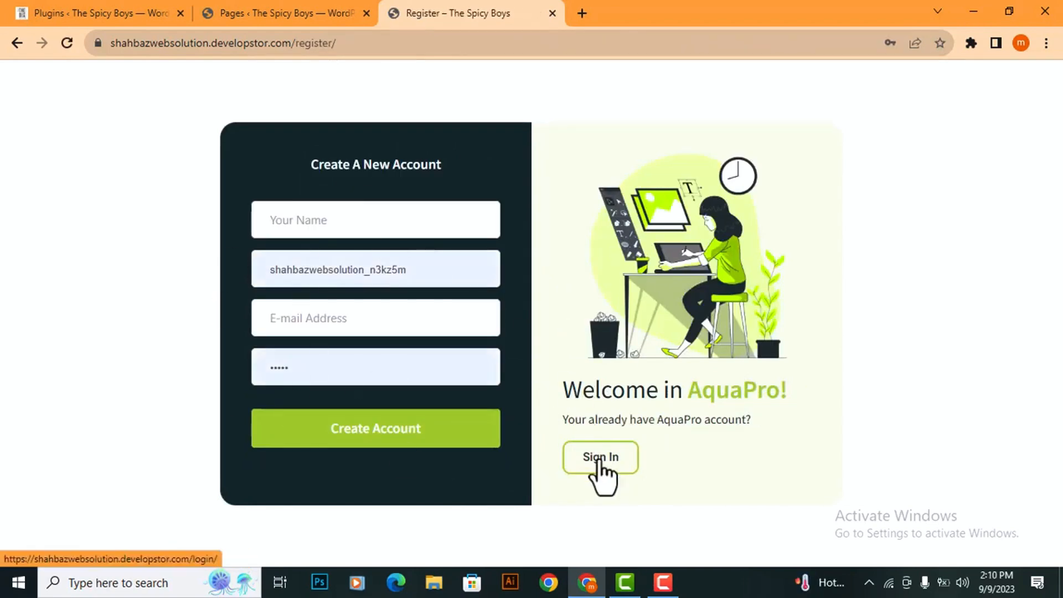
# Step: Go from the account registration page to the sign-in page
pyautogui.click(601, 457)
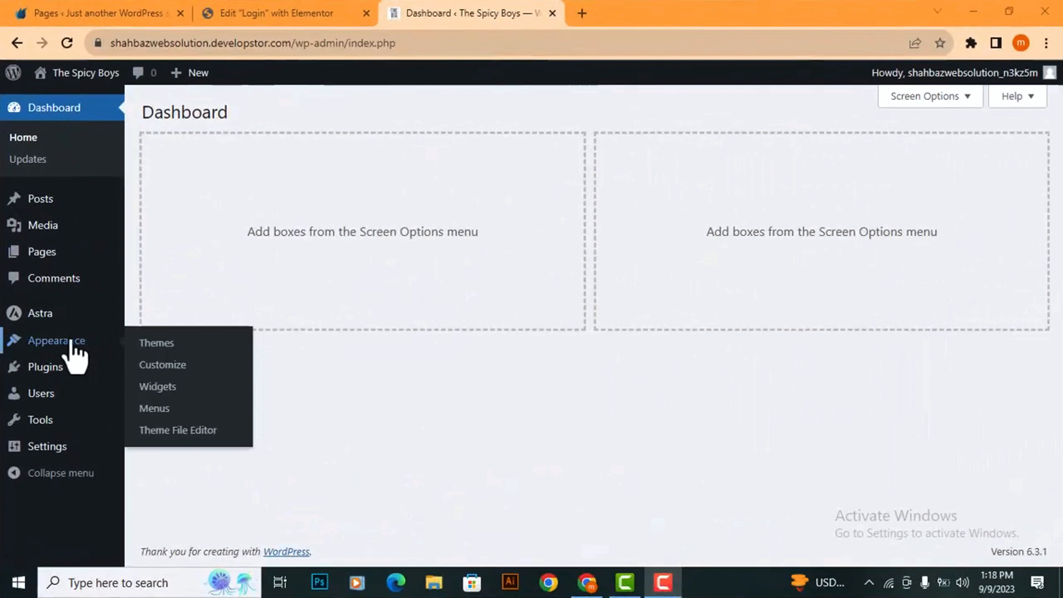
# Step: Open the installed themes and view the details of the active Astra theme
pyautogui.click(158, 345)
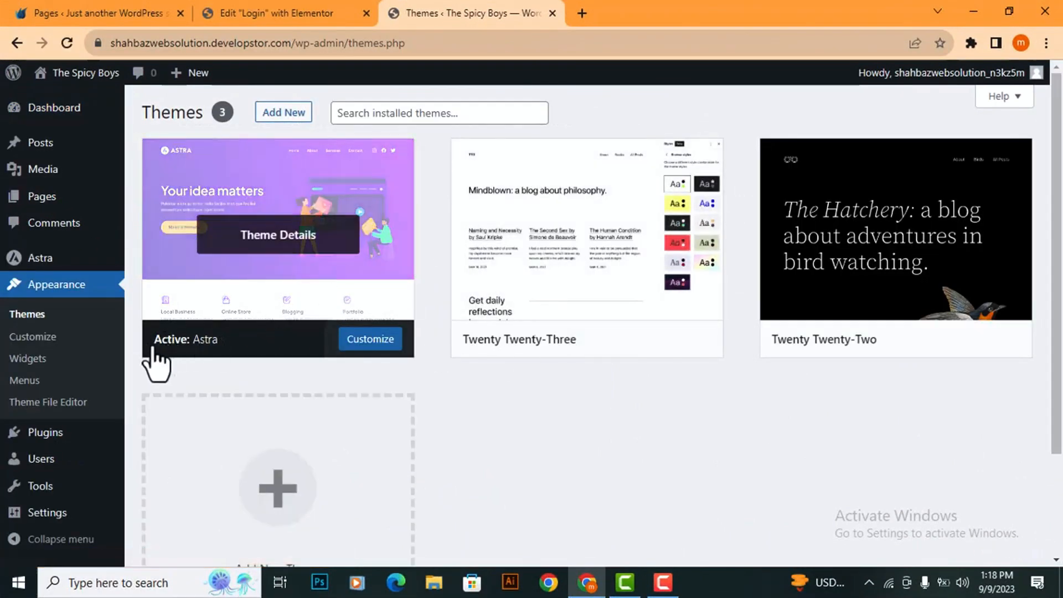
pyautogui.moveTo(168, 354); pyautogui.dragTo(232, 363)
pyautogui.click(233, 363)
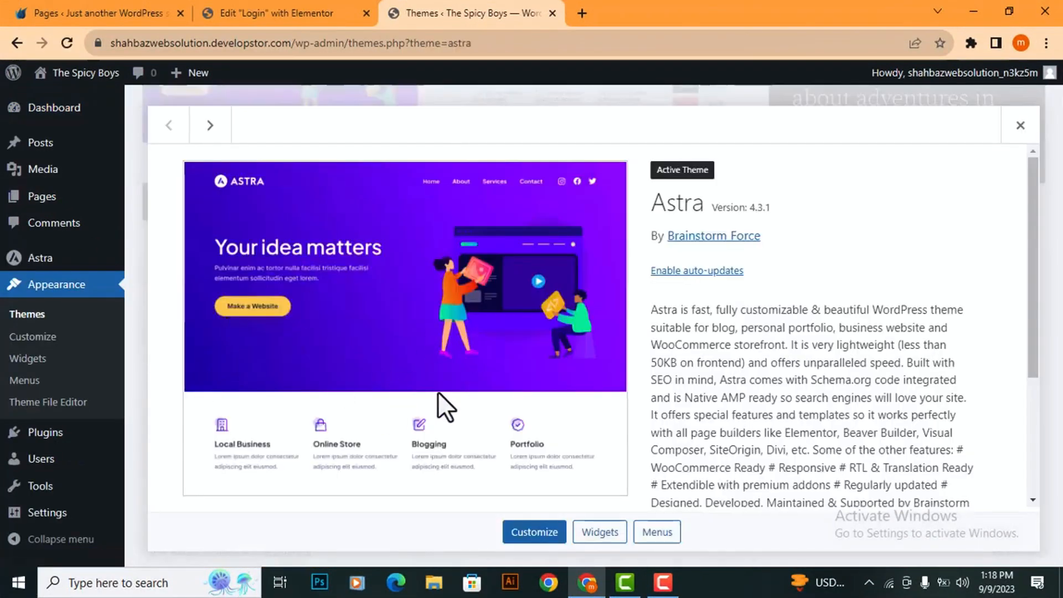
# Step: Search the plugin directory for "elementor" and install the Elementor Website Builder plugin
pyautogui.click(71, 435)
pyautogui.click(215, 113)
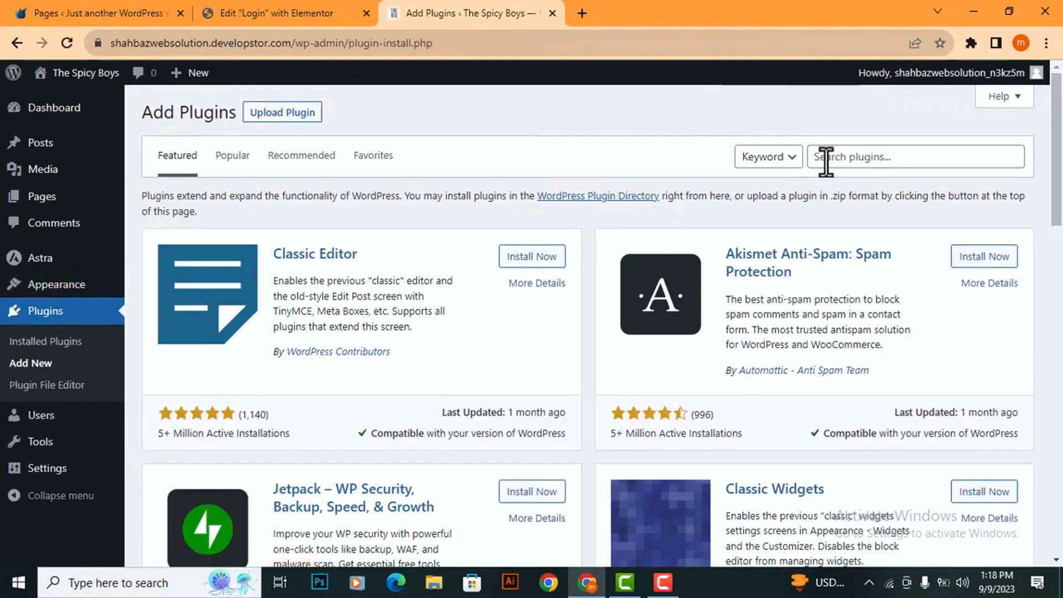
pyautogui.click(840, 160)
pyautogui.write('elementor')
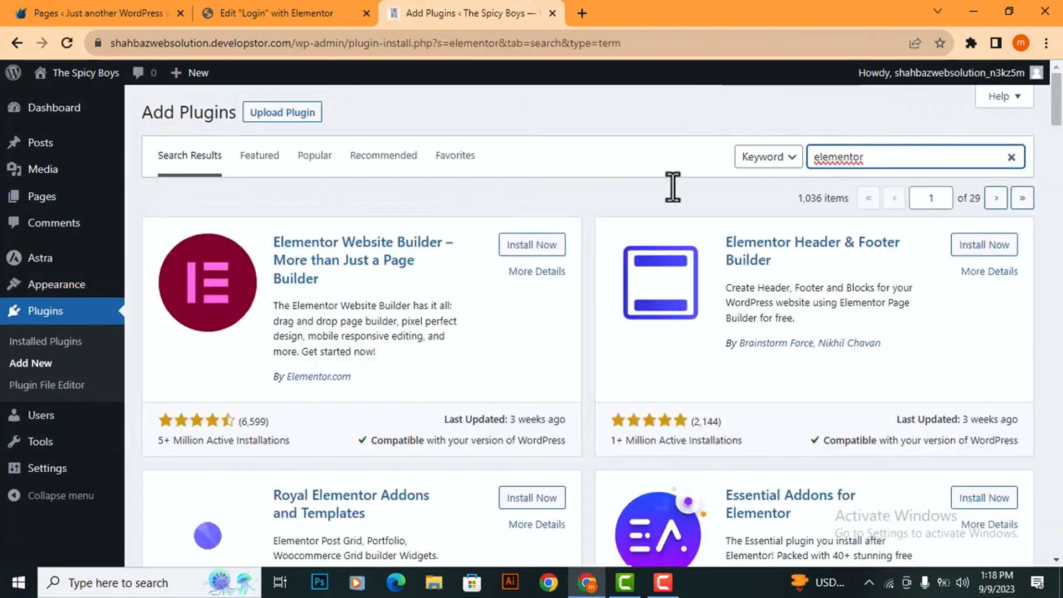
pyautogui.click(532, 244)
# Step: Search the plugin directory for "ultimate" and install the Ultimate Member plugin
pyautogui.moveTo(902, 158); pyautogui.dragTo(818, 162)
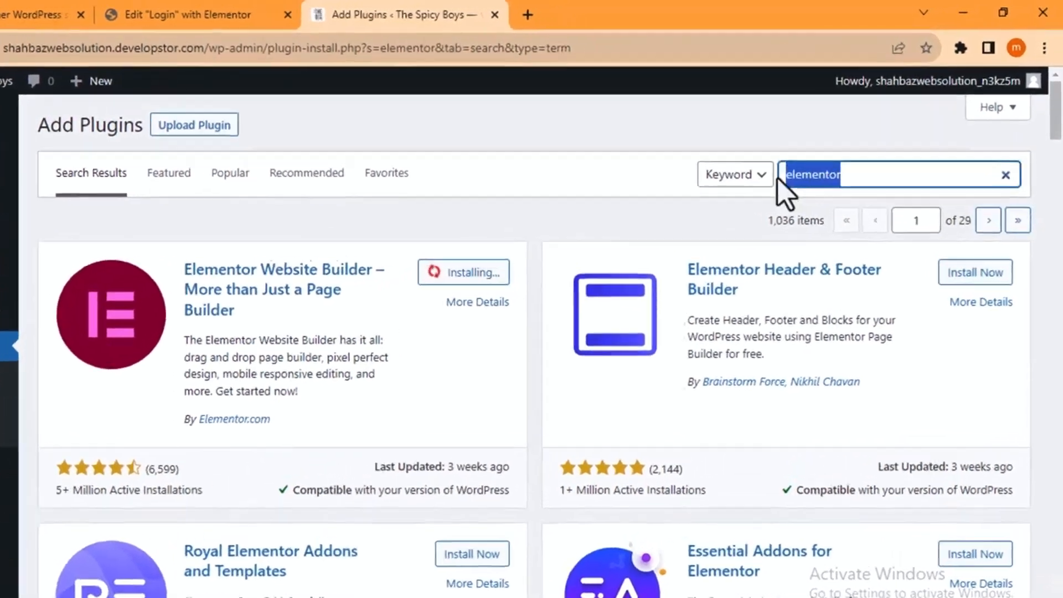
pyautogui.write('ultimate')
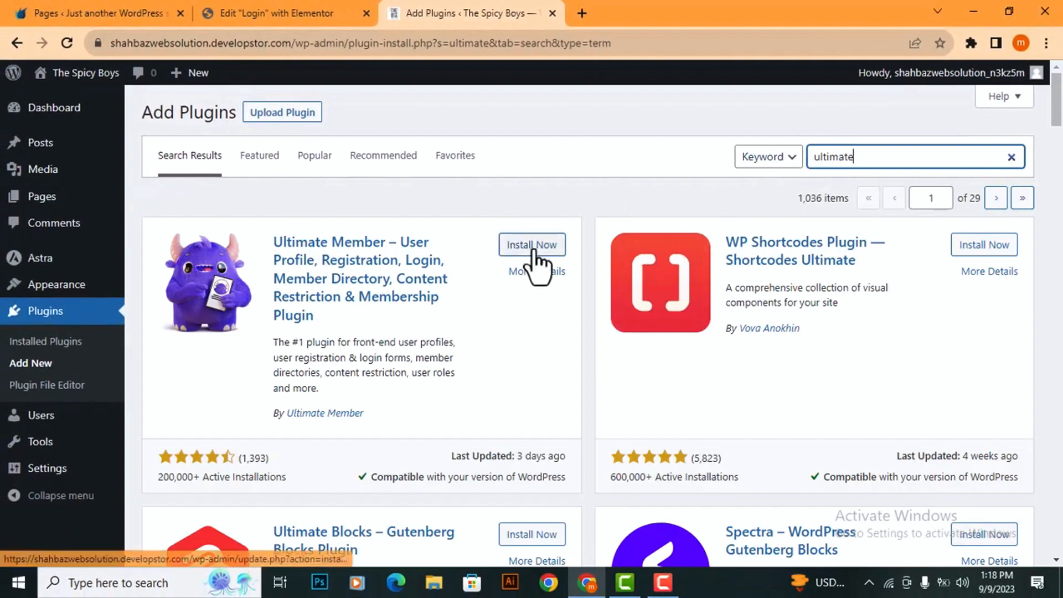
pyautogui.click(532, 248)
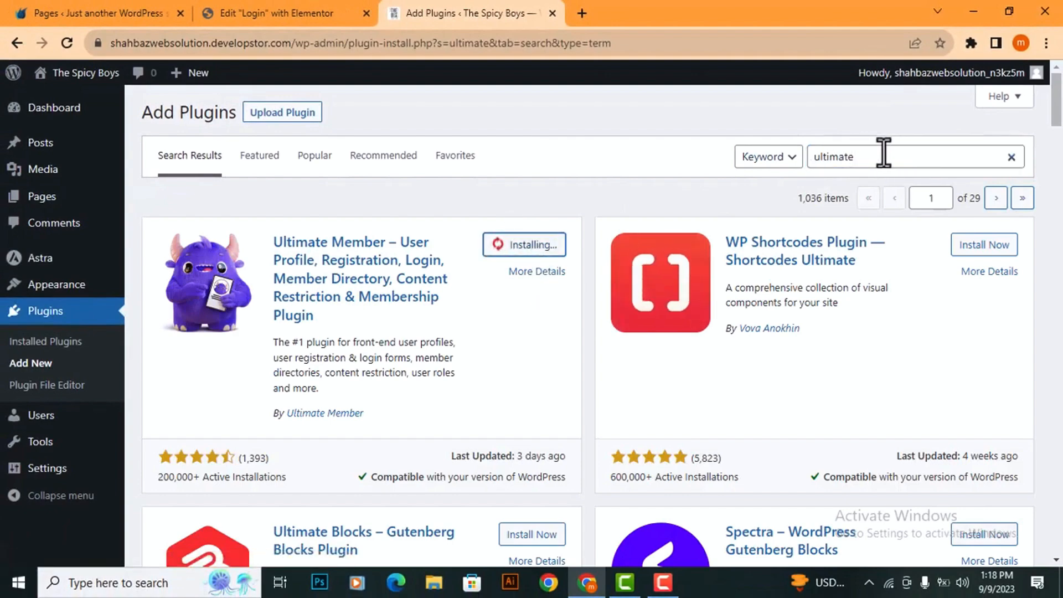
# Step: Search for "Dynamic Visibility for Elementor" and install that plugin
pyautogui.moveTo(884, 161); pyautogui.dragTo(797, 162)
pyautogui.press('BackSpace')
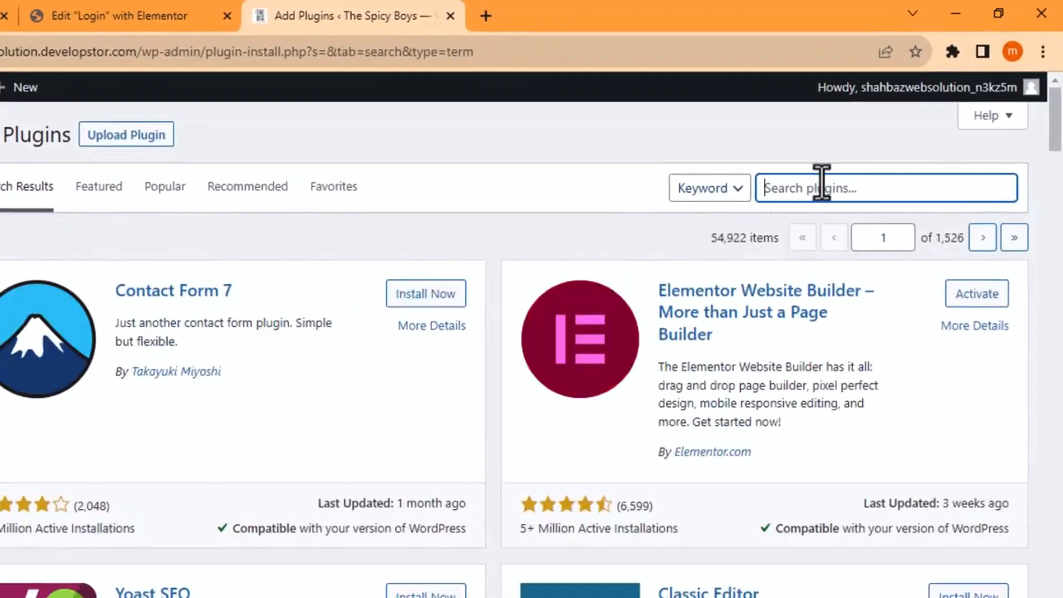
pyautogui.write('Dynamic Visibility for Elementor')
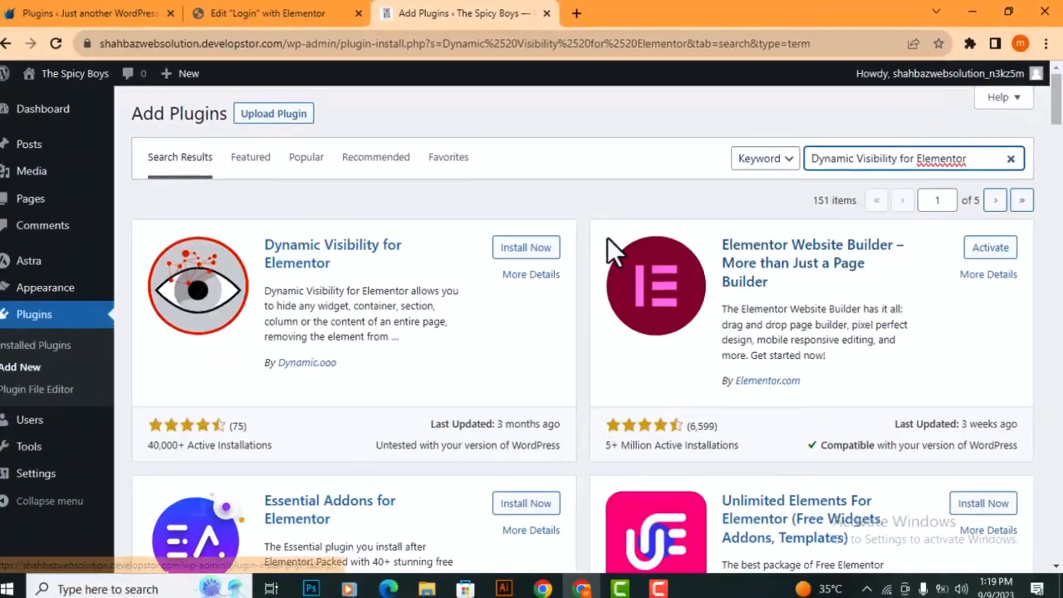
pyautogui.click(529, 247)
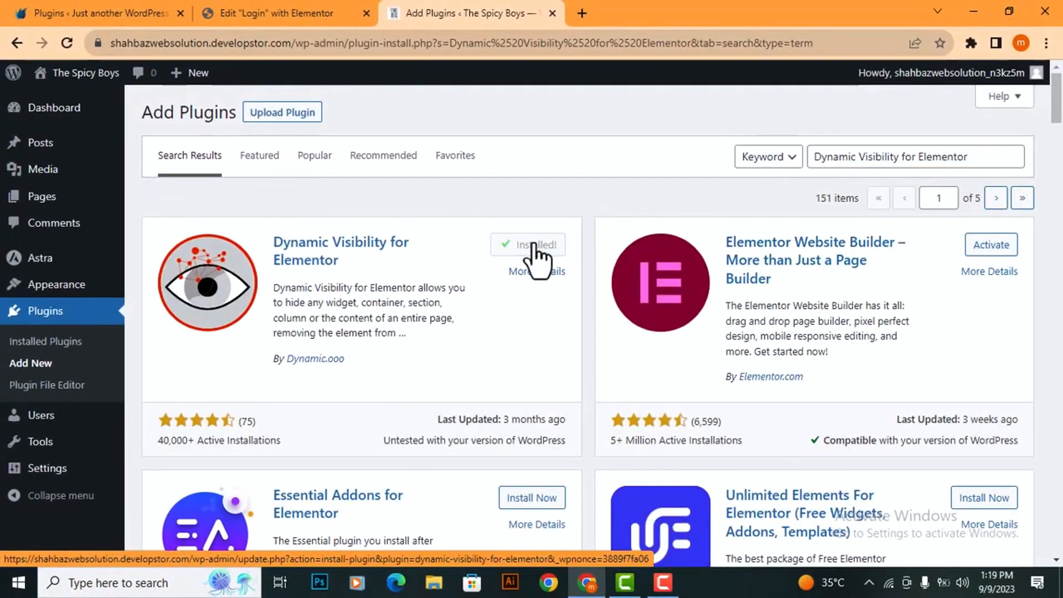
# Step: Bulk-activate all installed plugins: Dynamic Visibility for Elementor, Elementor and Ultimate Member
pyautogui.click(57, 345)
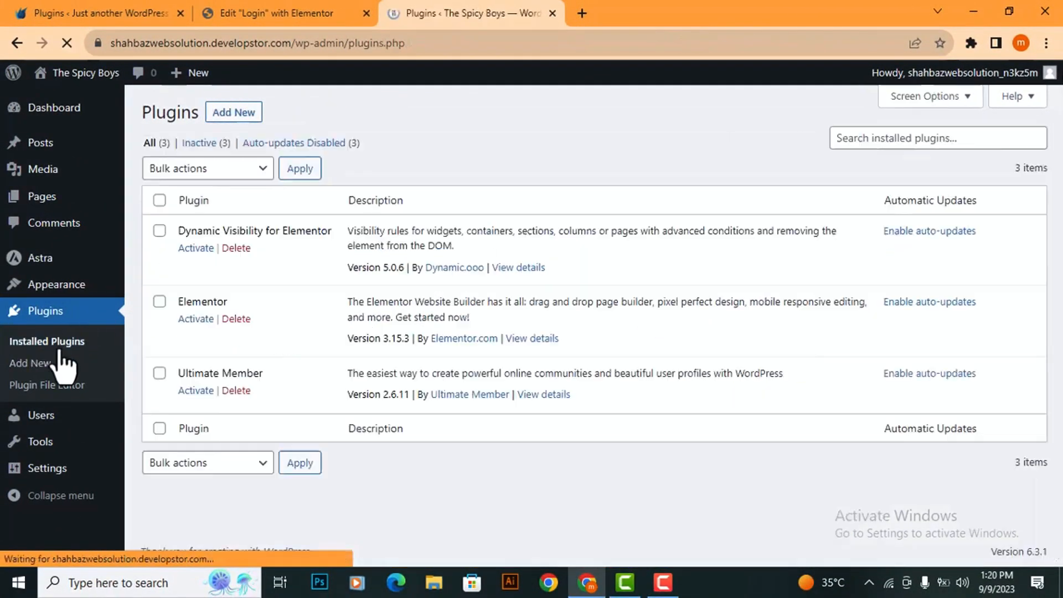
pyautogui.click(160, 200)
pyautogui.click(207, 169)
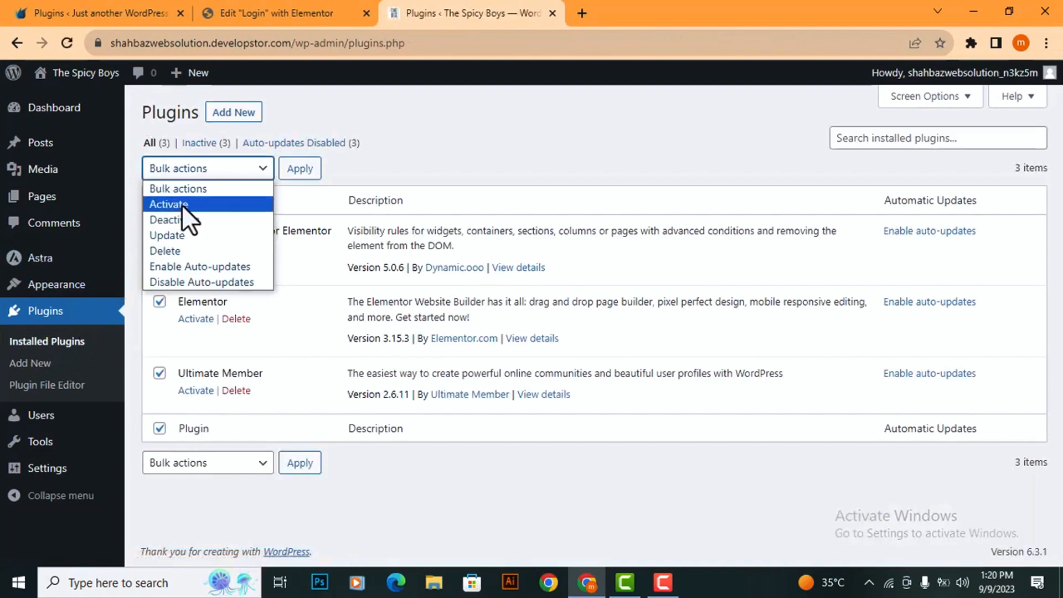
pyautogui.click(182, 203)
pyautogui.click(316, 174)
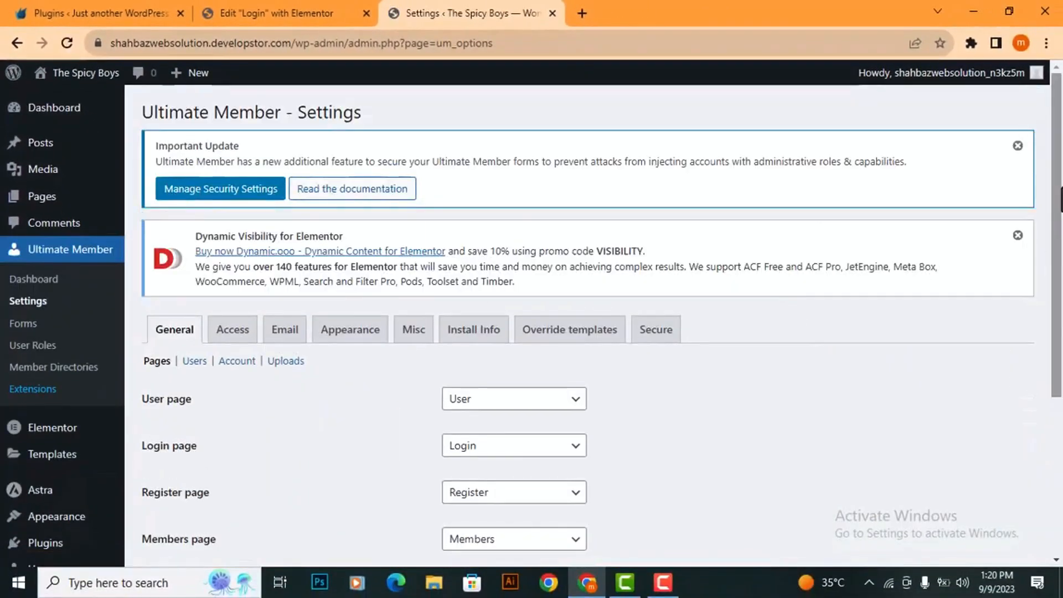
# Step: Review Ultimate Member's page assignments in its settings and look through the site's list of pages
pyautogui.scroll(-4, 432, 380)
pyautogui.moveTo(34, 145)
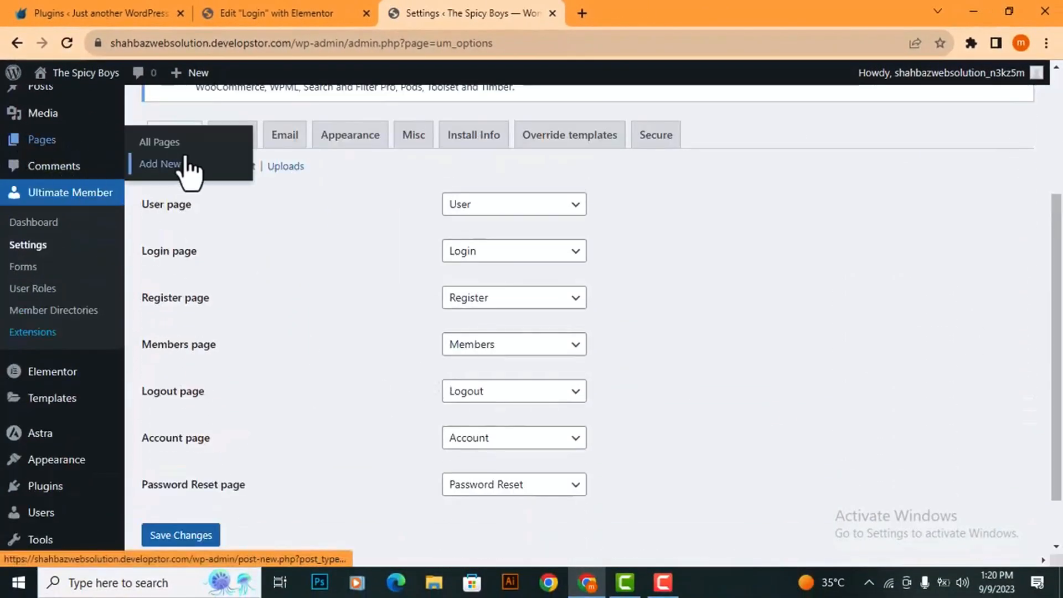
pyautogui.click(161, 143)
pyautogui.scroll(-2, 285, 268)
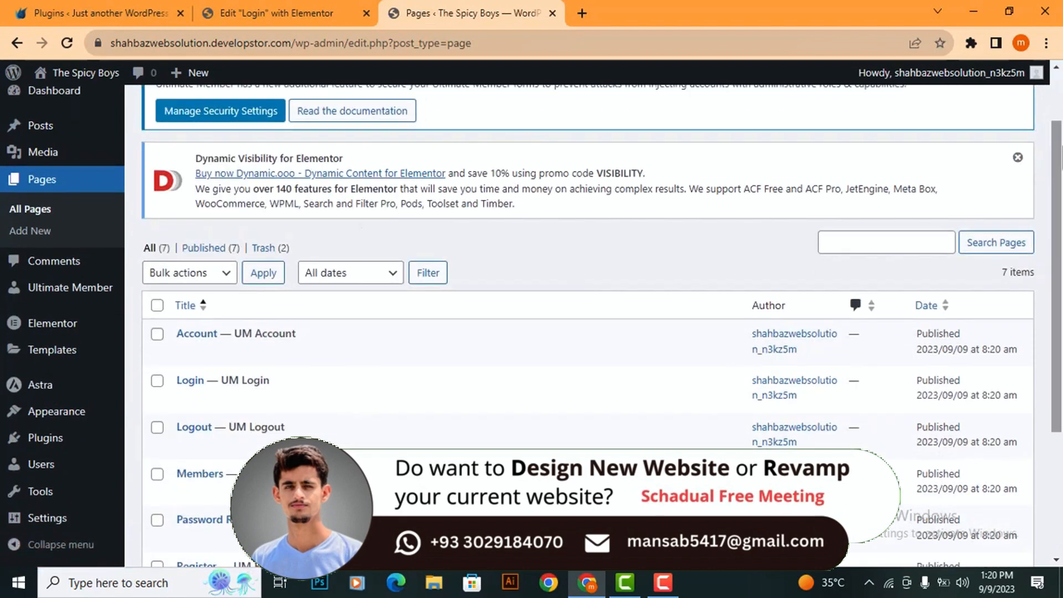
pyautogui.scroll(-3, 356, 247)
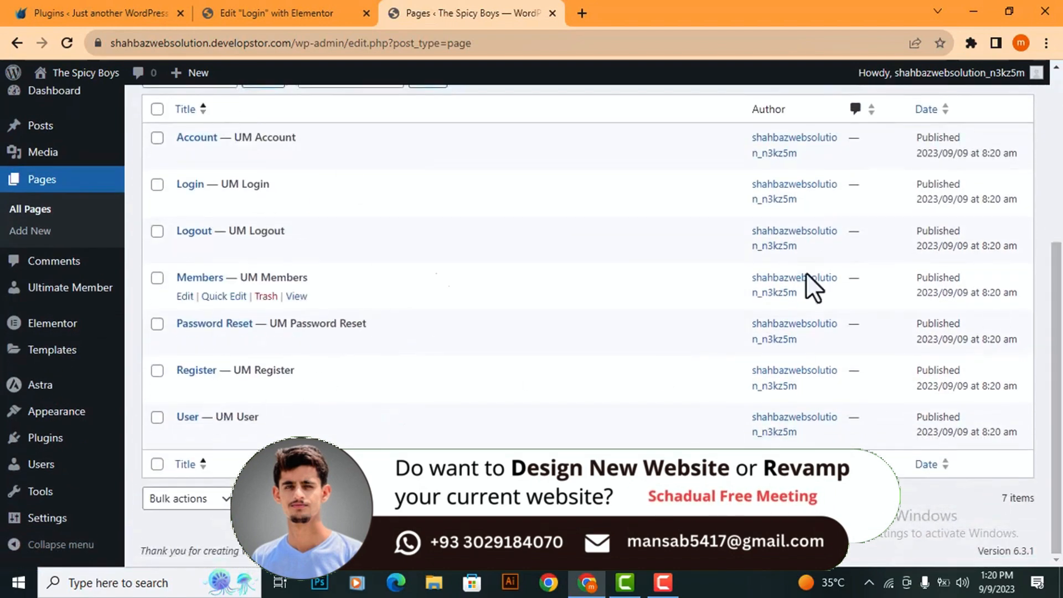
pyautogui.scroll(1, 813, 285)
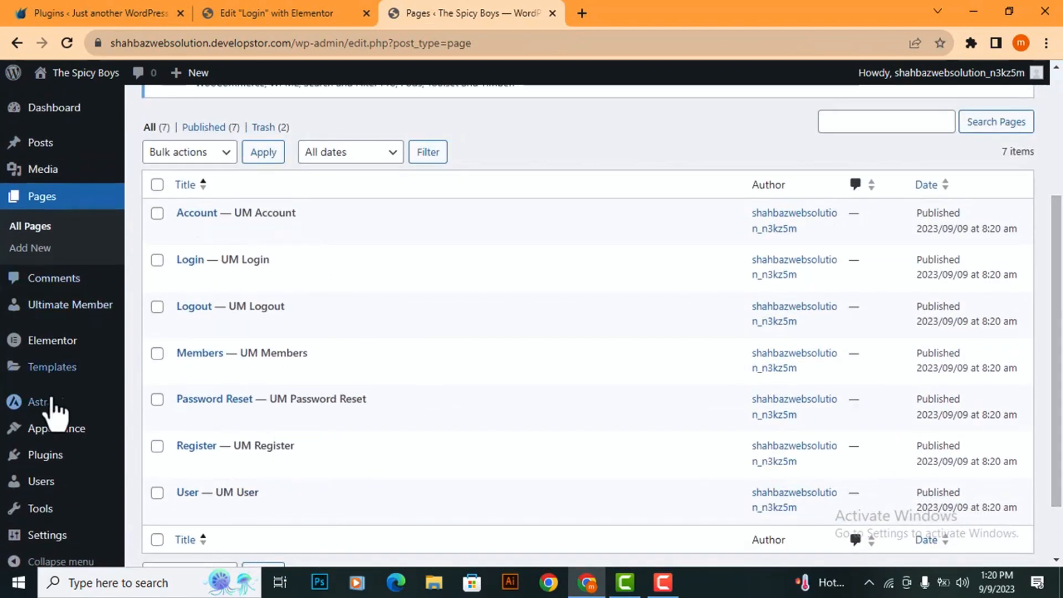
# Step: Set the Flexbox Container experiment to Active in Elementor's feature settings and save the changes
pyautogui.moveTo(42, 343)
pyautogui.click(163, 283)
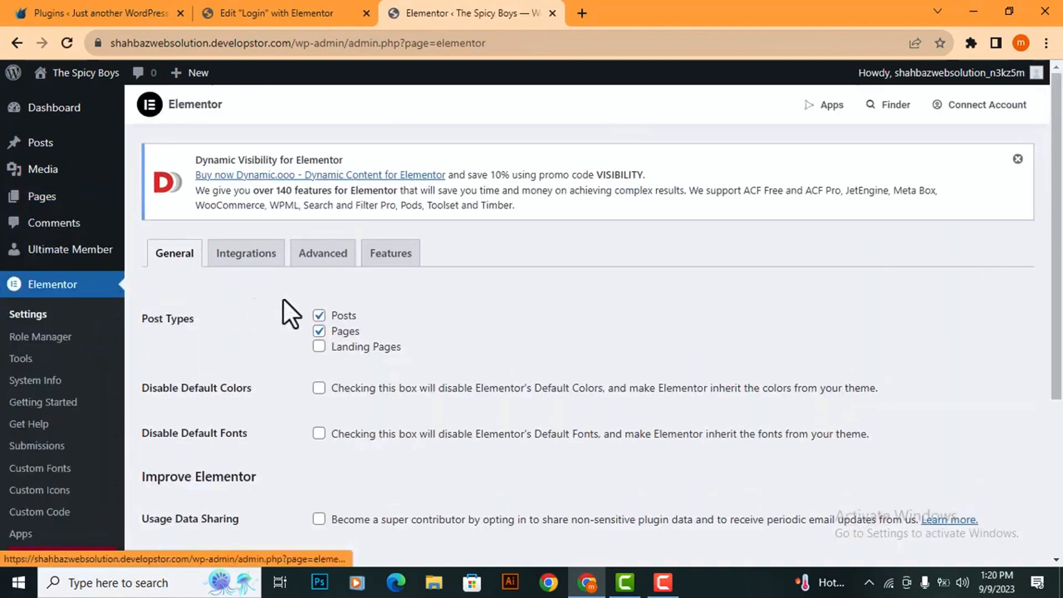
pyautogui.click(388, 255)
pyautogui.scroll(-10, 549, 247)
pyautogui.scroll(4, 549, 247)
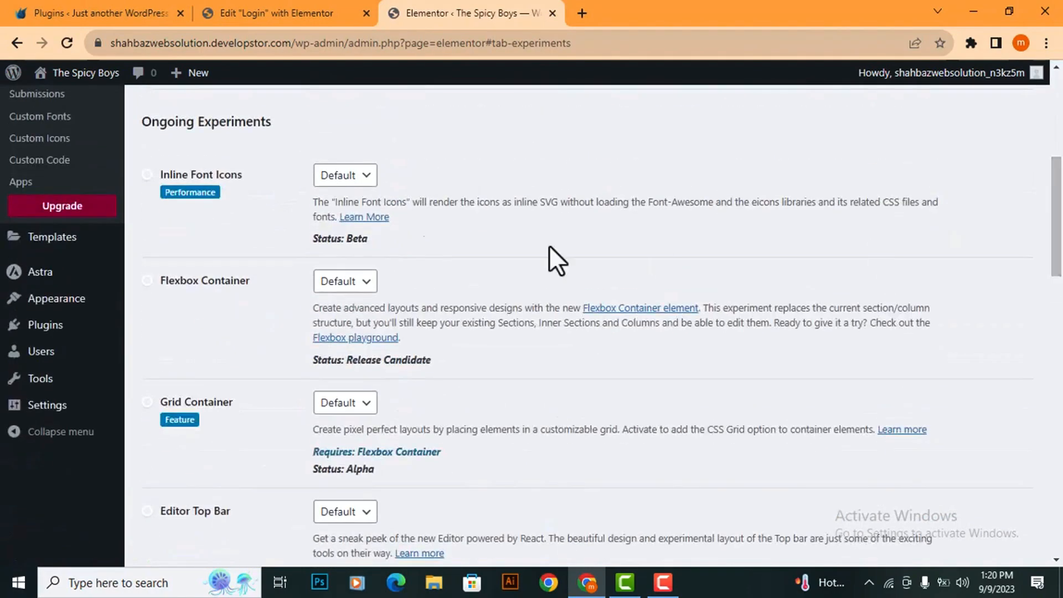
pyautogui.click(339, 283)
pyautogui.click(334, 320)
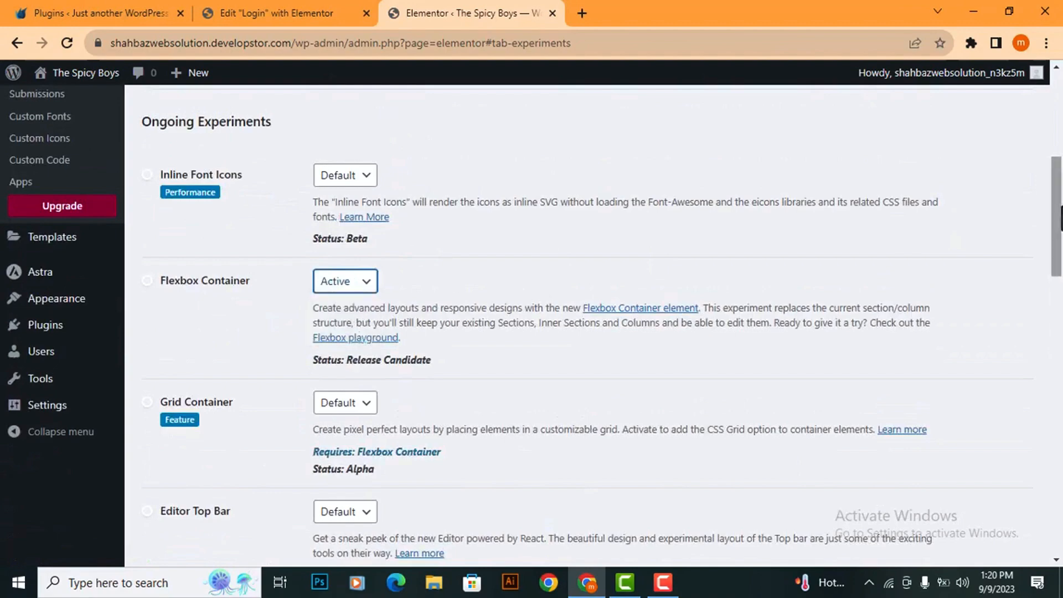
pyautogui.scroll(-15, 232, 491)
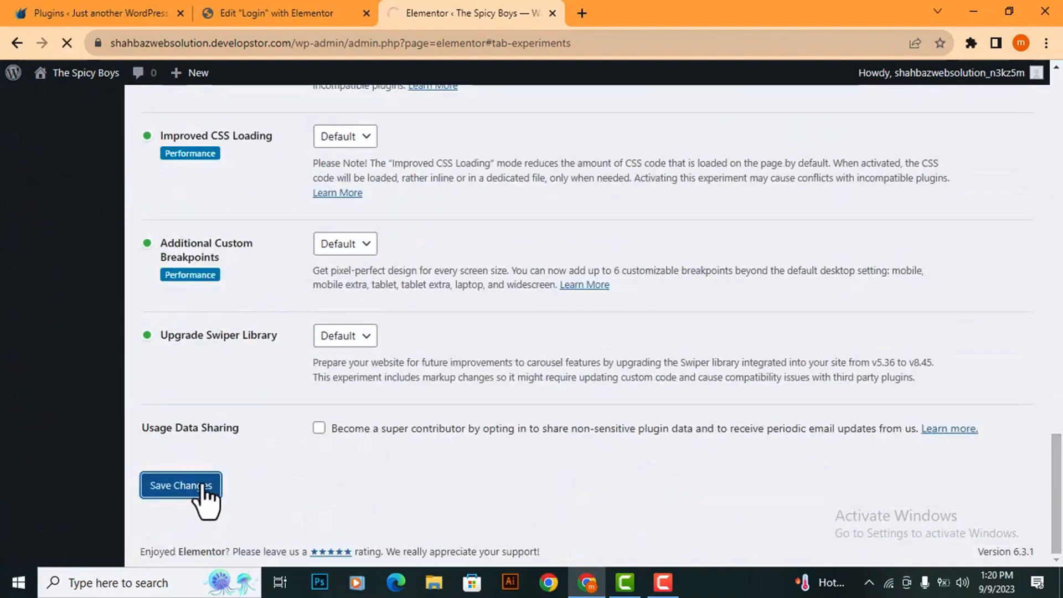
pyautogui.click(200, 488)
# Step: Open the Login page from the pages list in a new tab for editing with Elementor and dismiss the AI image generator introduction
pyautogui.scroll(2, 19, 190)
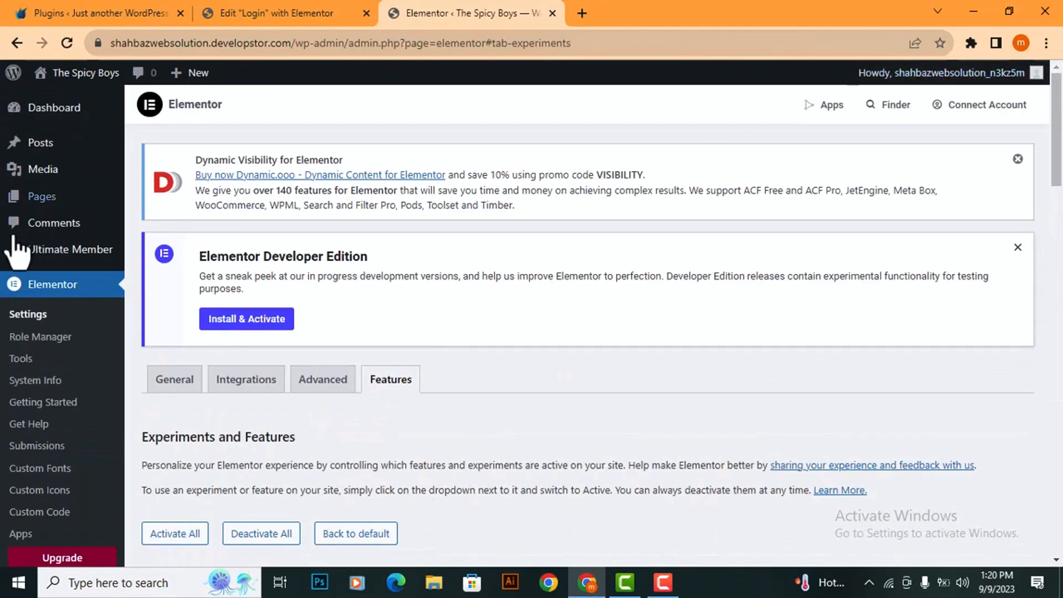
pyautogui.click(166, 198)
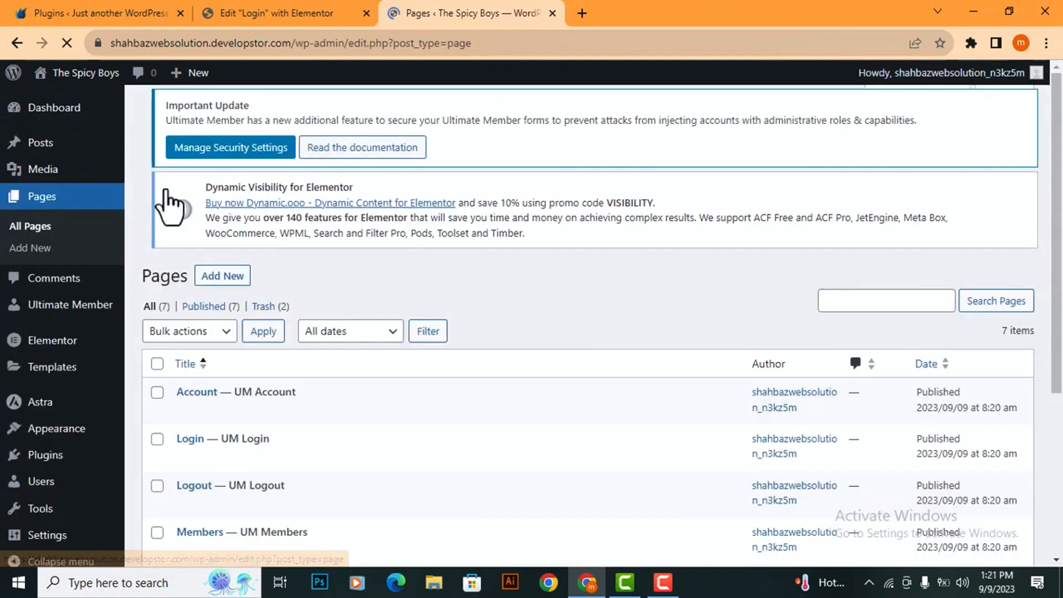
pyautogui.middleClick(185, 478)
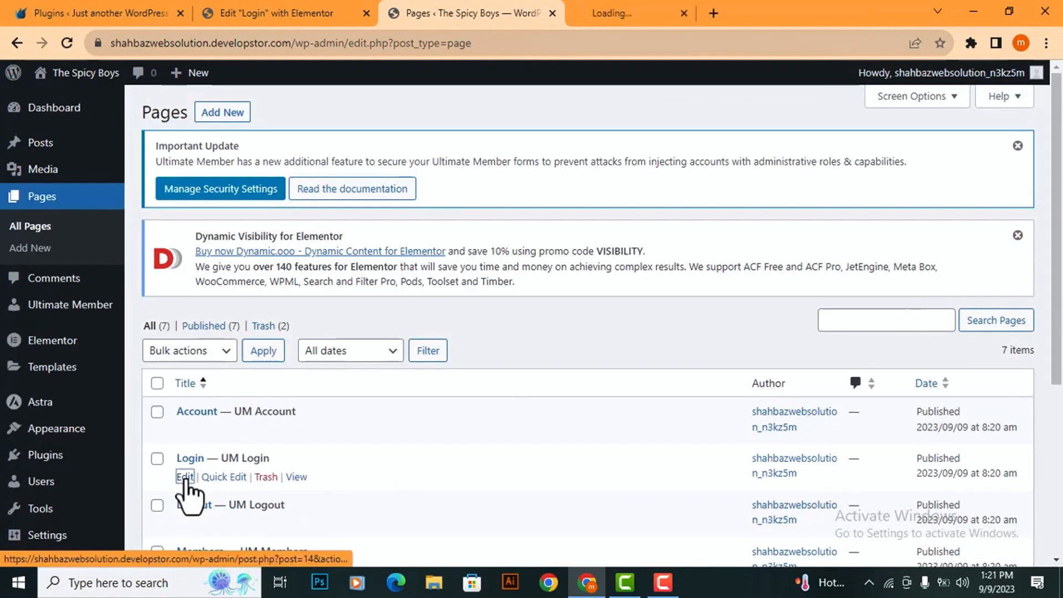
pyautogui.click(644, 12)
pyautogui.click(291, 89)
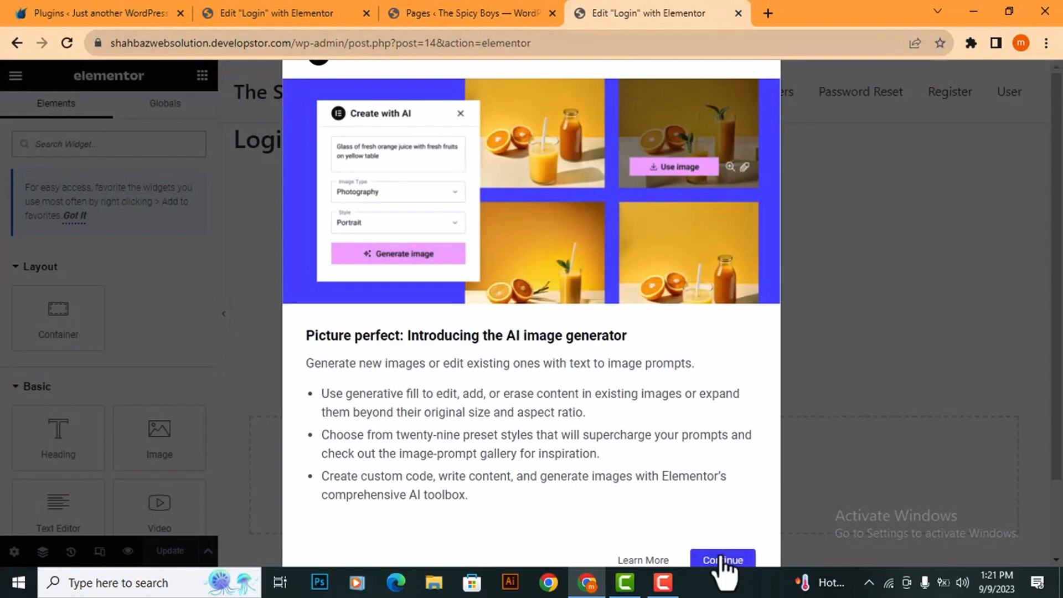
pyautogui.click(722, 560)
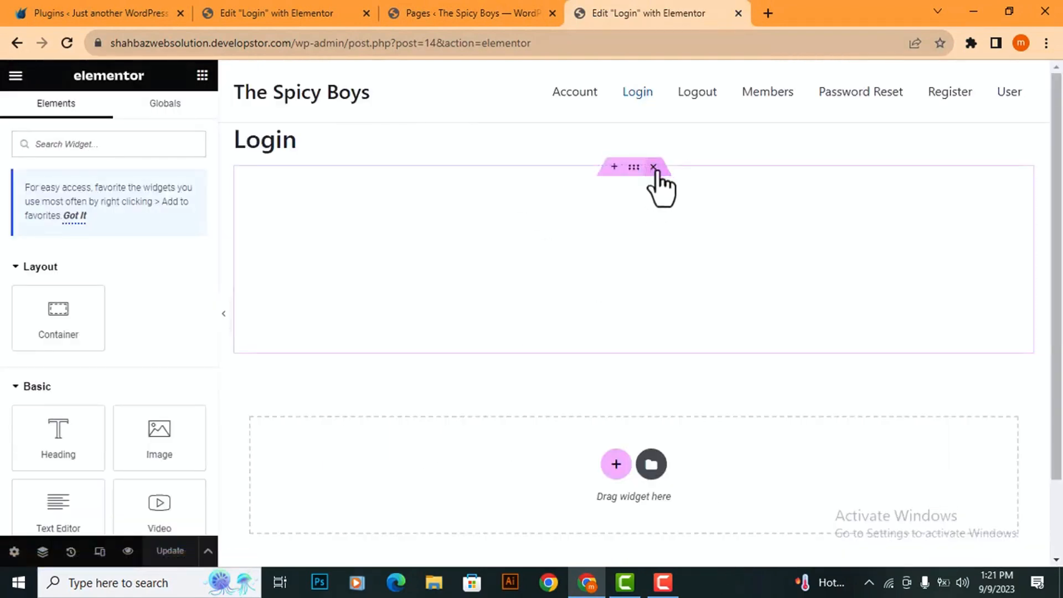
# Step: Delete the existing section from the Login page and set the page layout to Elementor Canvas
pyautogui.click(653, 167)
pyautogui.click(14, 551)
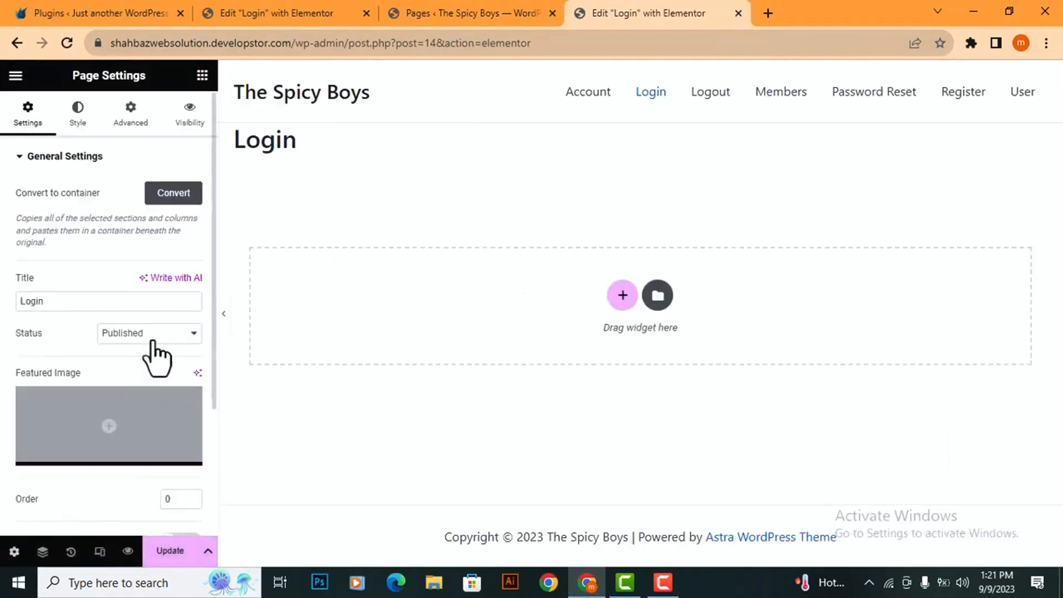
pyautogui.scroll(-3, 216, 339)
pyautogui.click(117, 468)
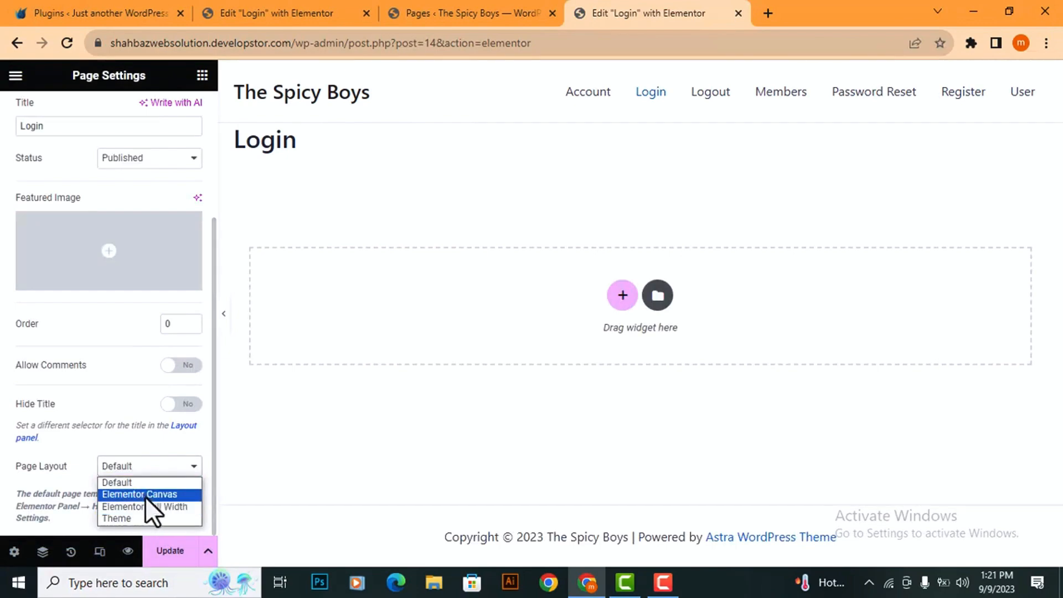
pyautogui.click(145, 495)
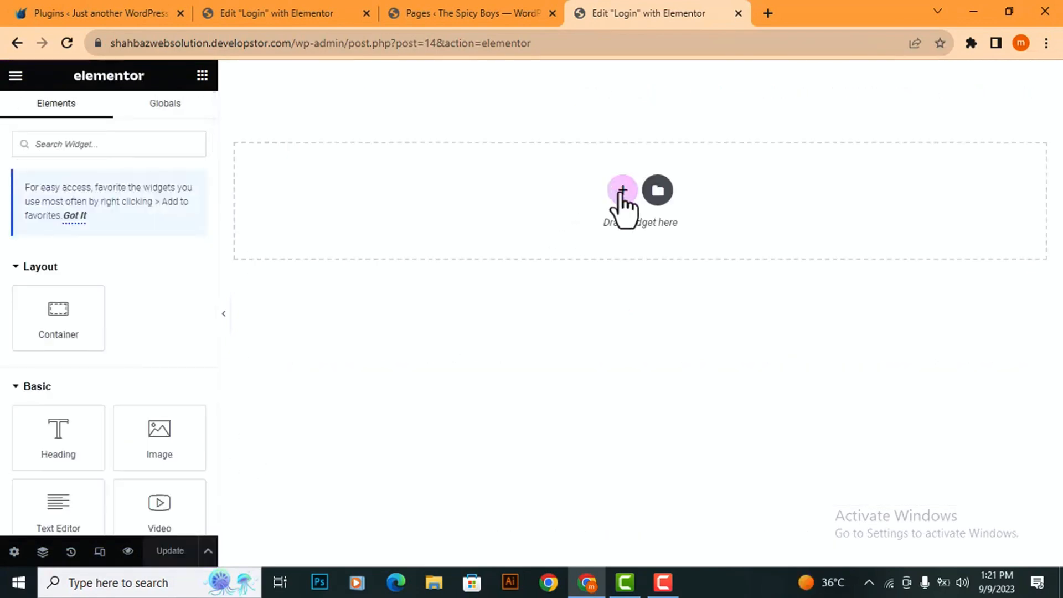
# Step: Add a vertical-direction container with a boxed width of 800 px and a minimum height of 100 vh
pyautogui.click(622, 191)
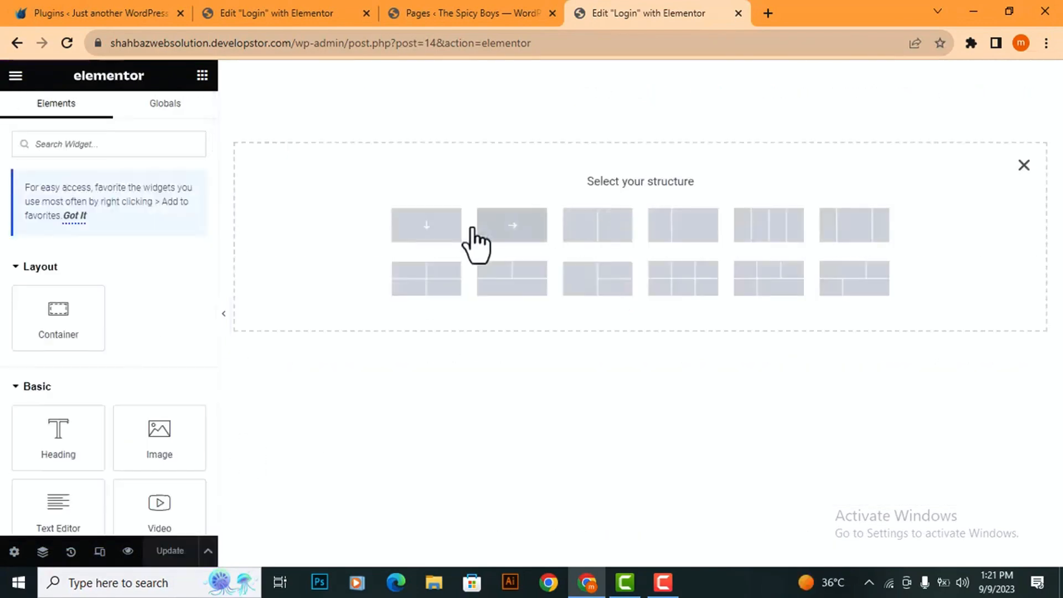
pyautogui.click(430, 232)
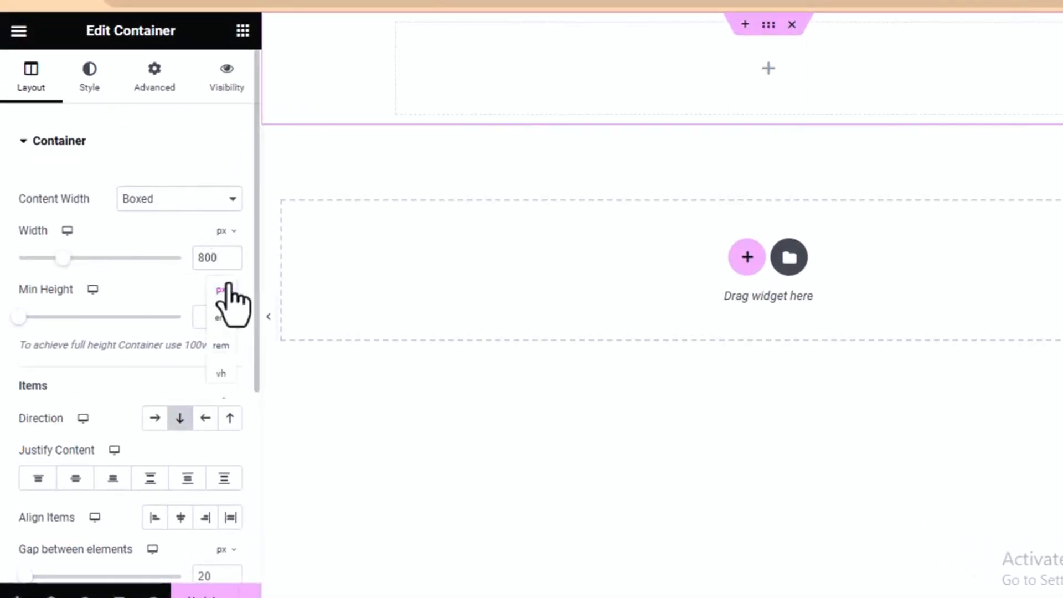
pyautogui.click(221, 373)
pyautogui.click(203, 317)
pyautogui.write('100')
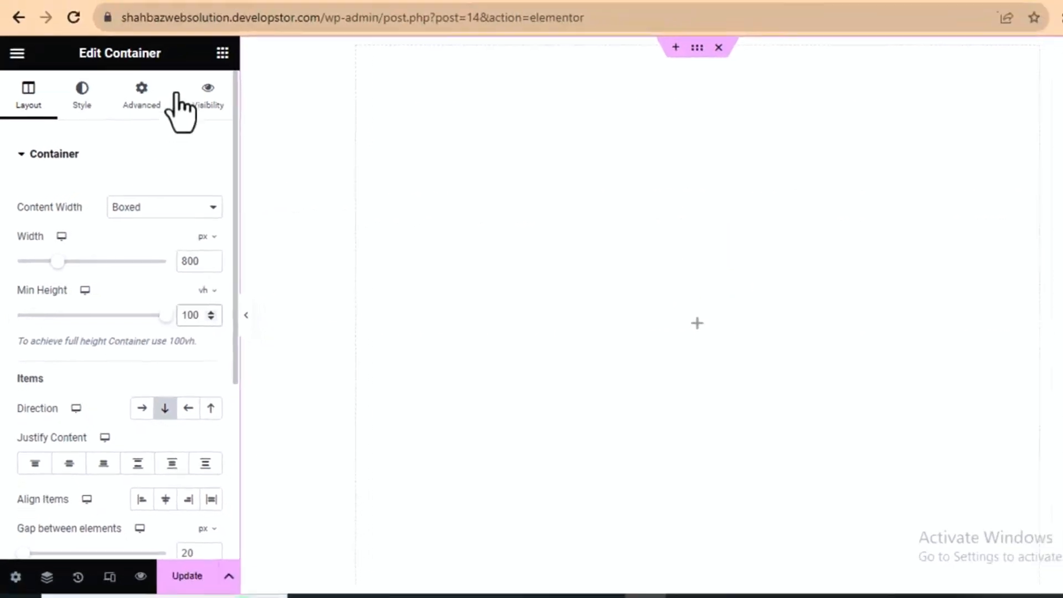
# Step: Insert a nested container inside the full-height container
pyautogui.click(242, 30)
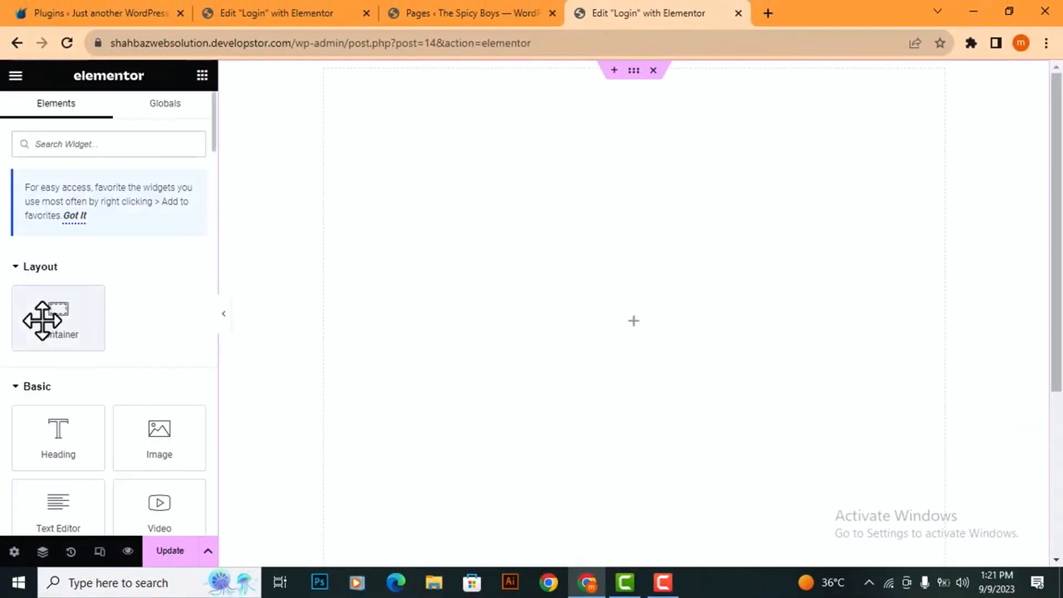
pyautogui.moveTo(42, 320); pyautogui.dragTo(563, 266)
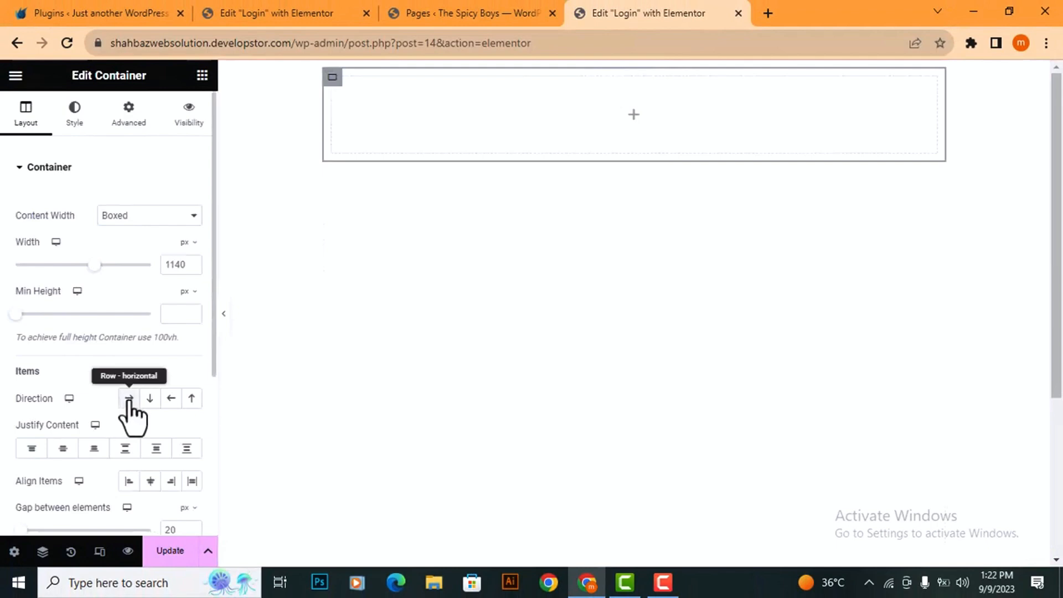
# Step: Set the nested container's direction to horizontal row and its padding to 0 on all sides
pyautogui.click(129, 399)
pyautogui.click(129, 123)
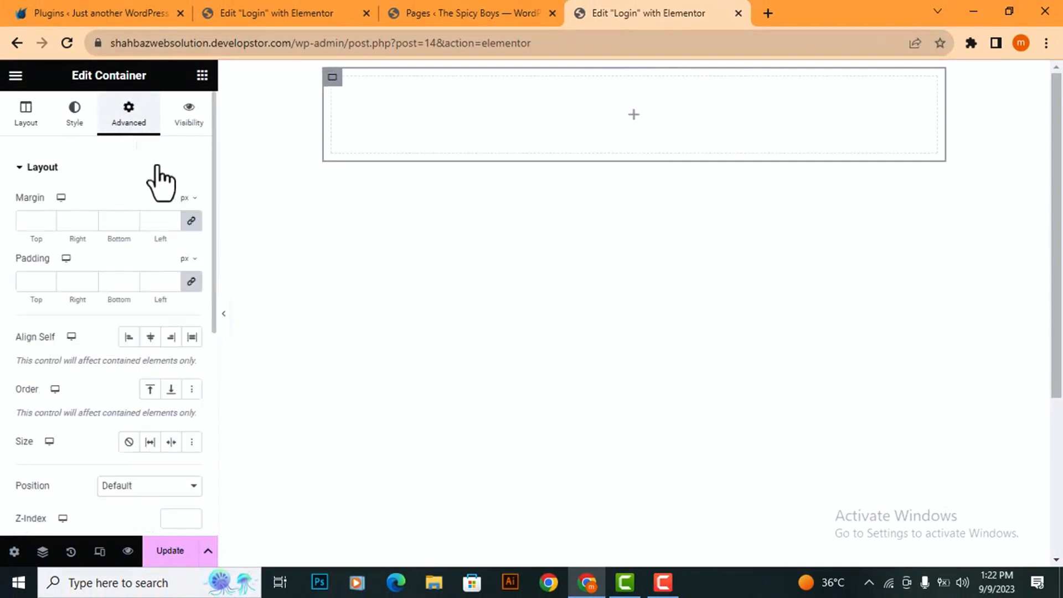
pyautogui.click(190, 282)
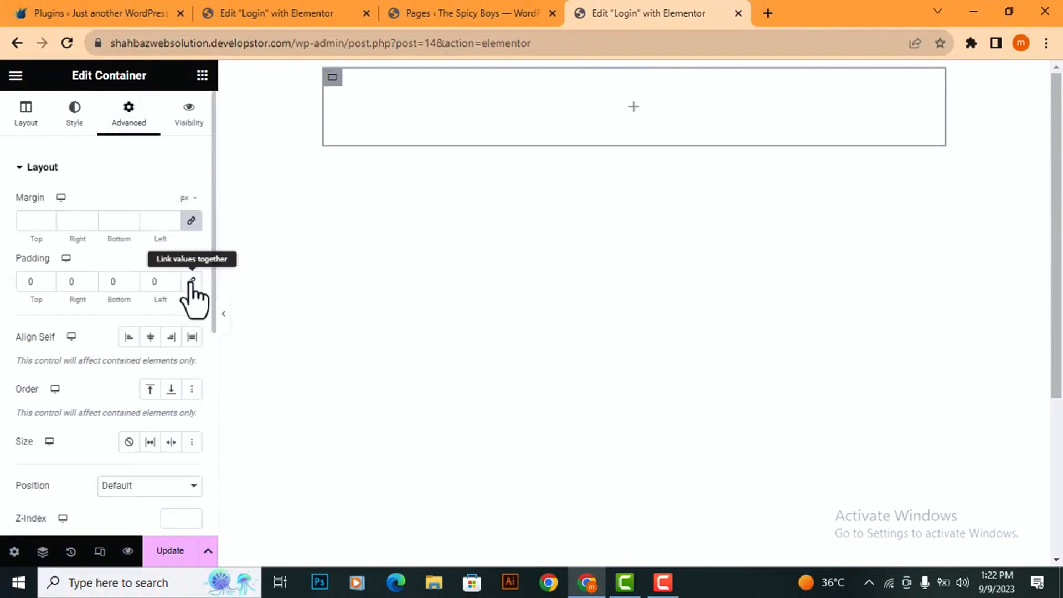
# Step: Insert a container inside the horizontal row container and duplicate it to form two side-by-side columns
pyautogui.click(202, 76)
pyautogui.moveTo(99, 302); pyautogui.dragTo(432, 105)
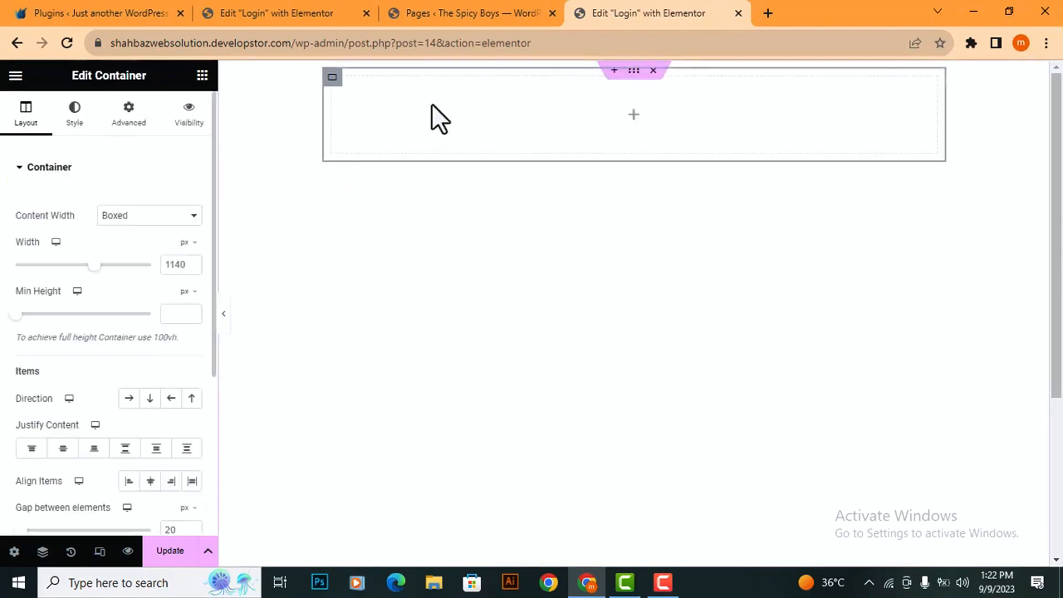
pyautogui.rightClick(334, 81)
pyautogui.click(381, 123)
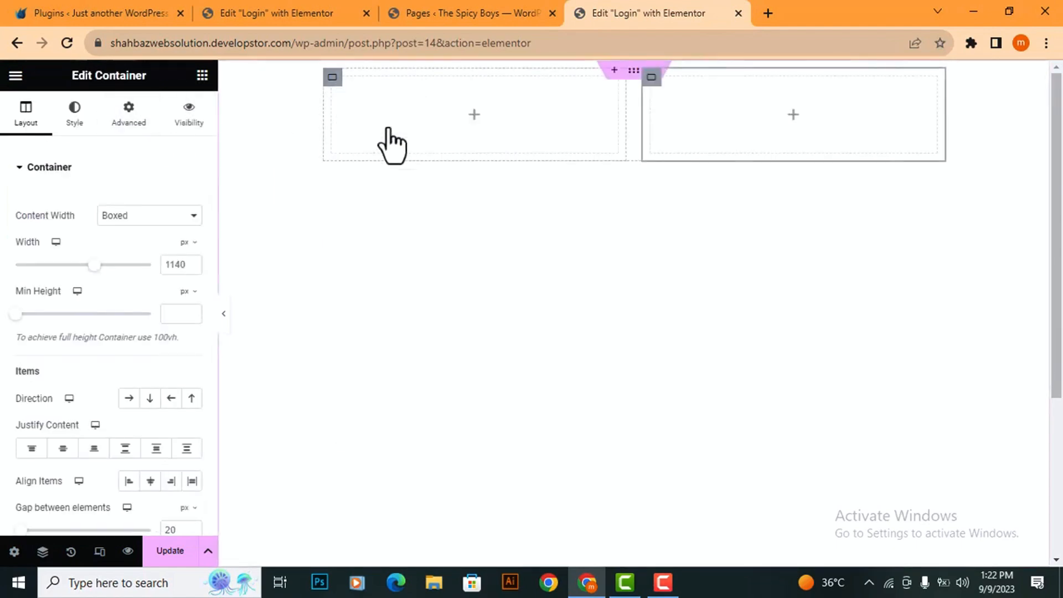
# Step: Set the row container's gap between elements to 0 px and center the outer full-height container's content vertically
pyautogui.click(42, 551)
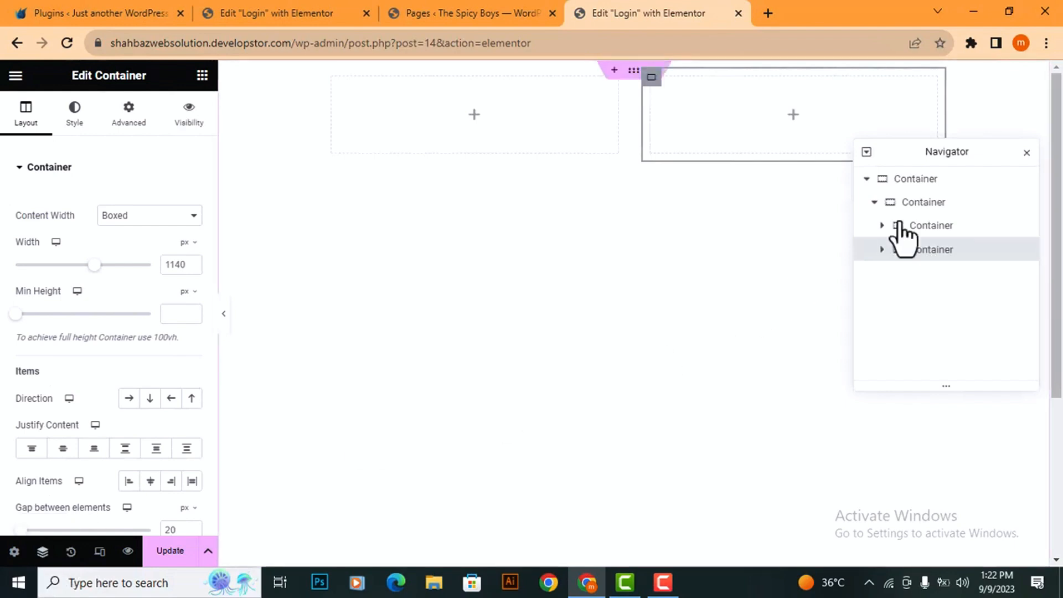
pyautogui.click(922, 202)
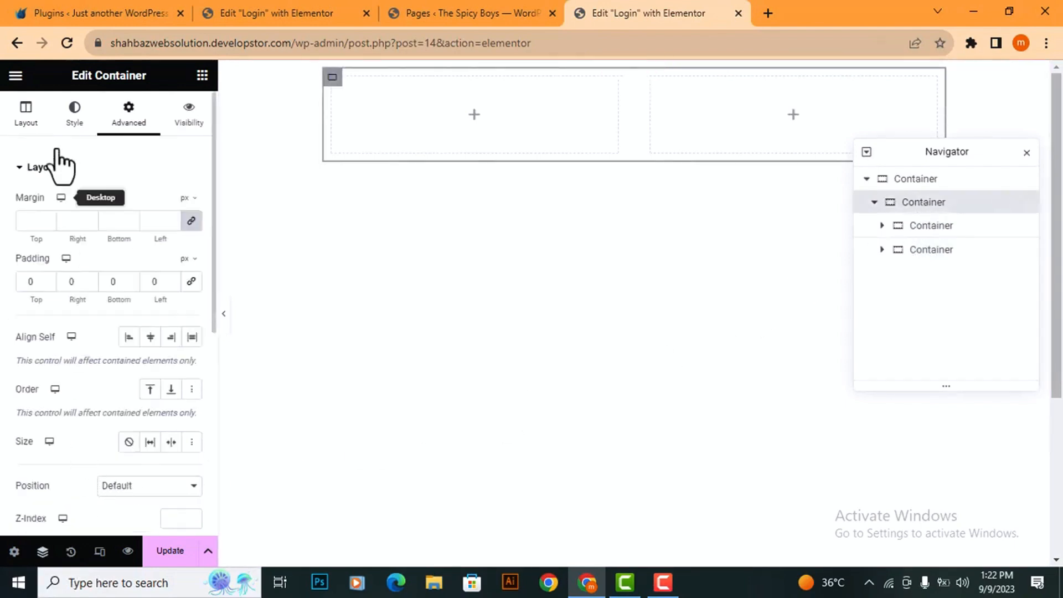
pyautogui.click(42, 99)
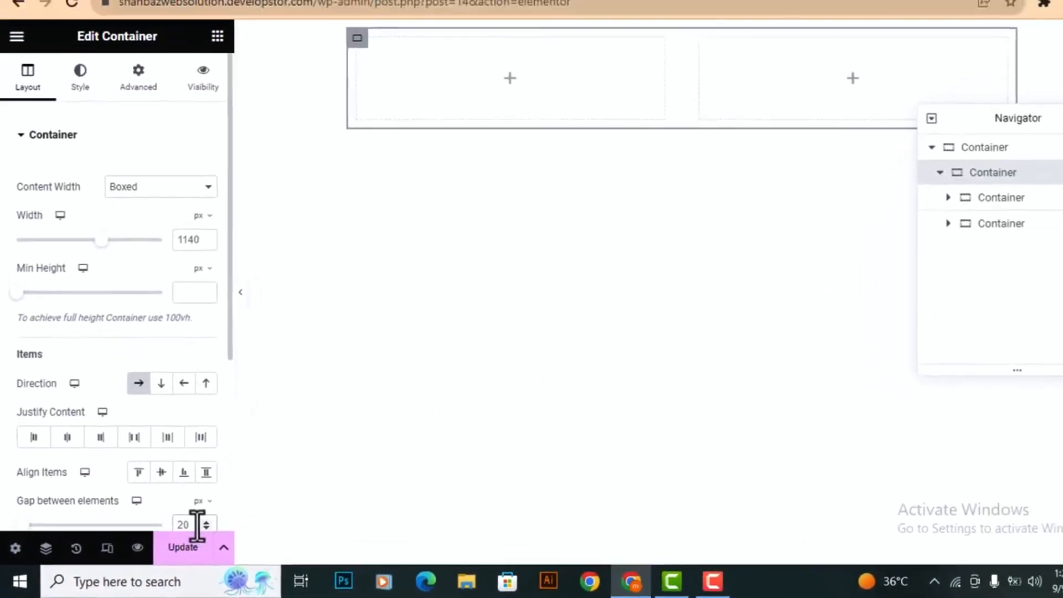
pyautogui.click(197, 526)
pyautogui.write('0')
pyautogui.click(634, 71)
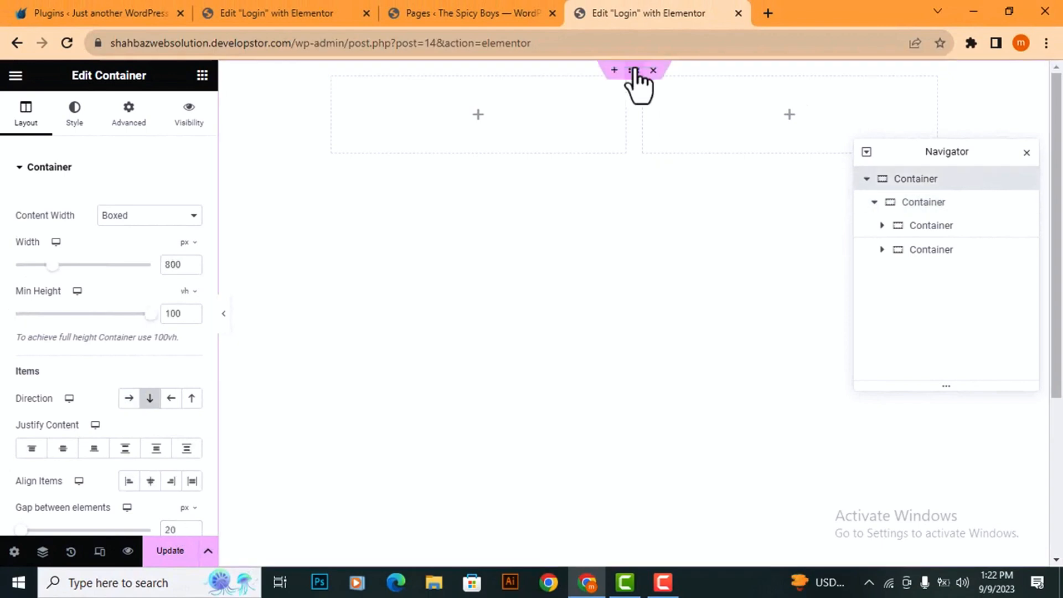
pyautogui.click(63, 450)
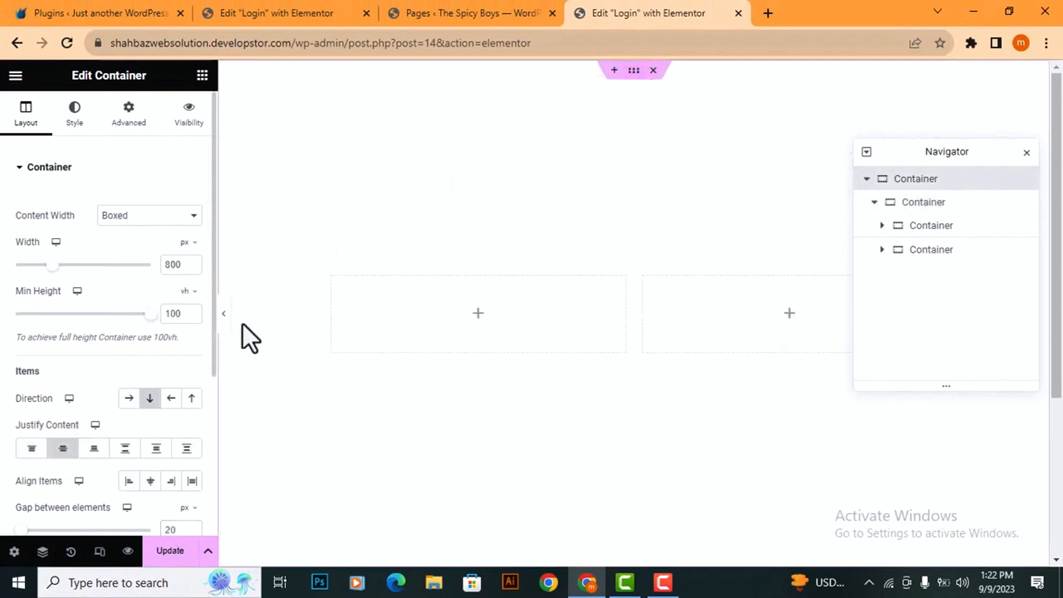
# Step: Set the padding of both column containers to 40 px on all sides
pyautogui.click(333, 276)
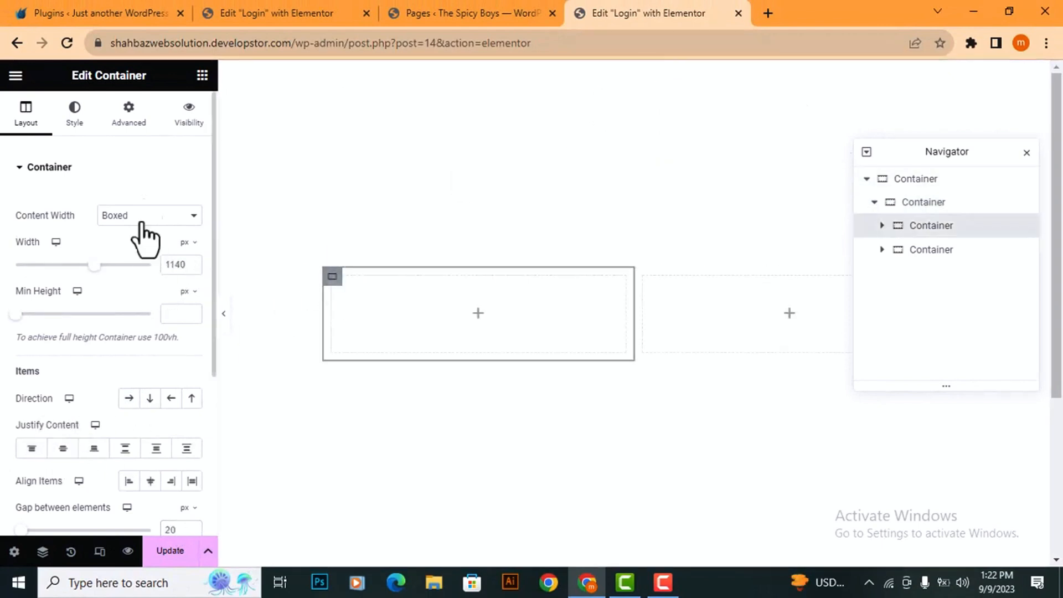
pyautogui.click(133, 119)
pyautogui.click(26, 281)
pyautogui.write('40')
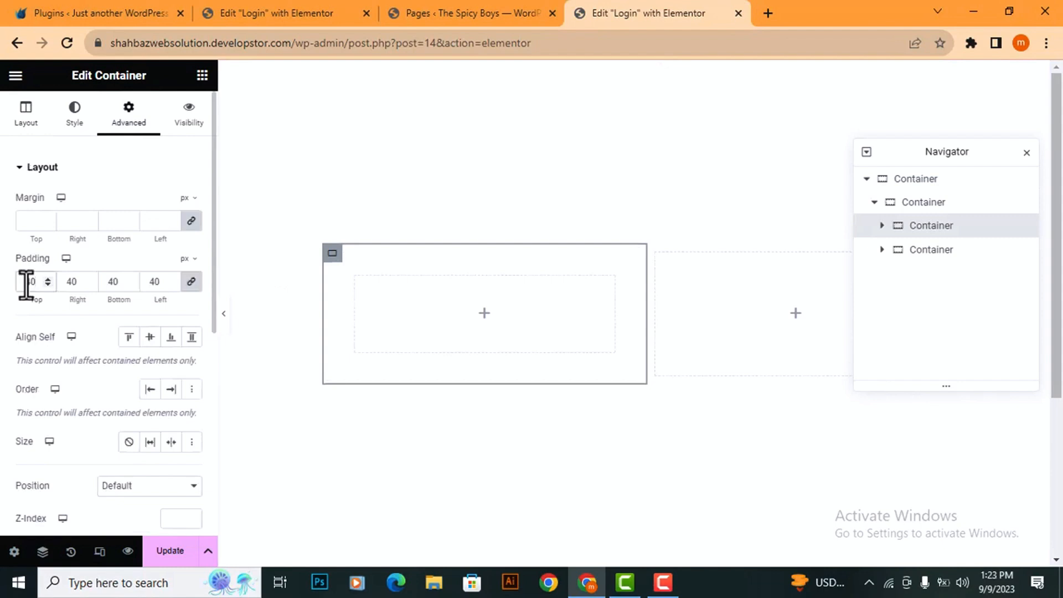
pyautogui.click(659, 256)
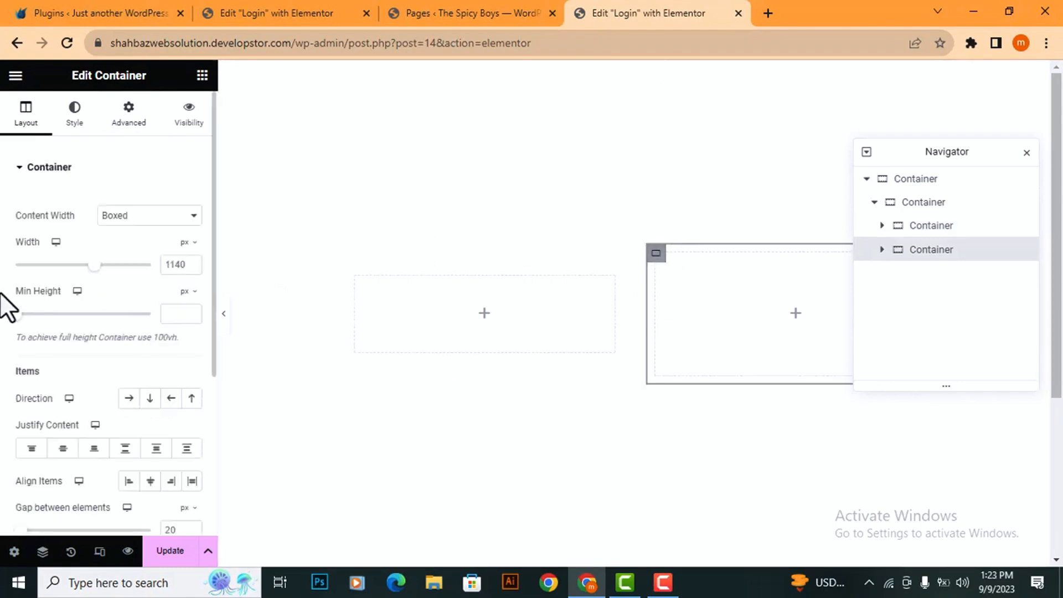
pyautogui.click(131, 118)
pyautogui.click(27, 281)
pyautogui.write('40')
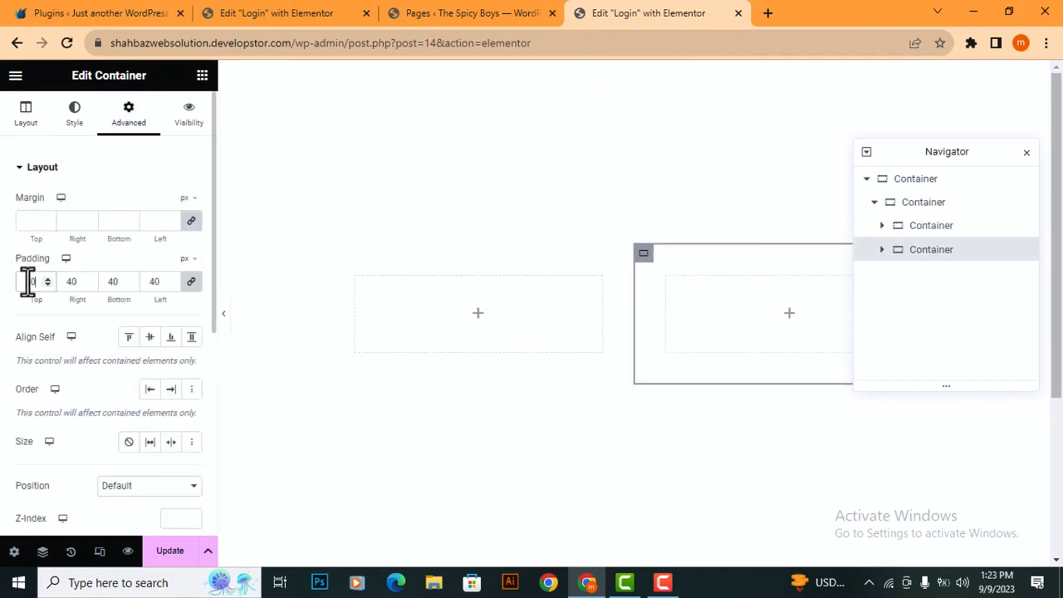
# Step: Insert an inner container into each of the two columns and close the Navigator
pyautogui.click(202, 74)
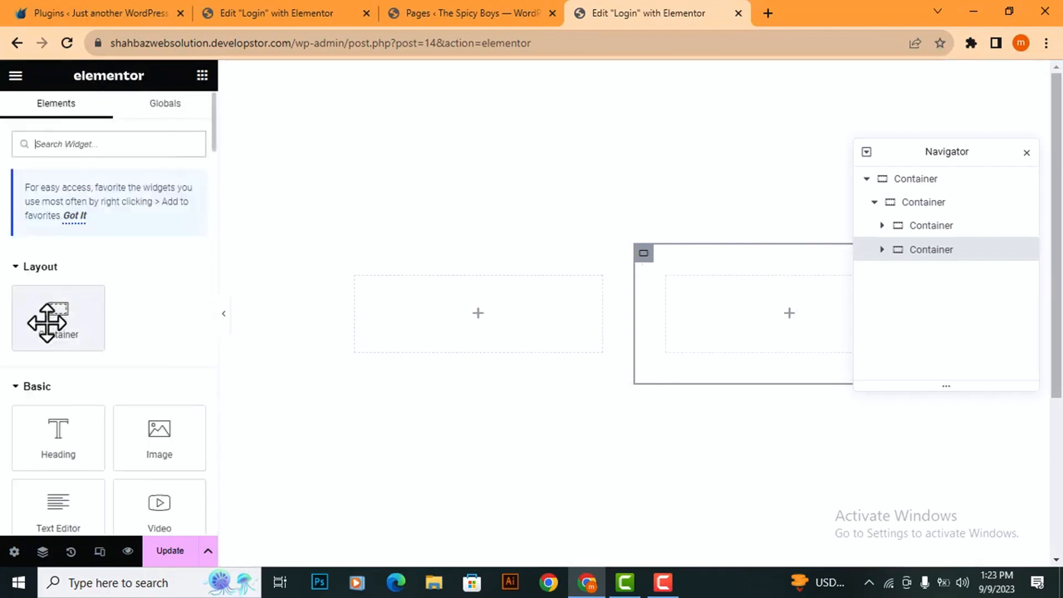
pyautogui.moveTo(49, 319); pyautogui.dragTo(452, 308)
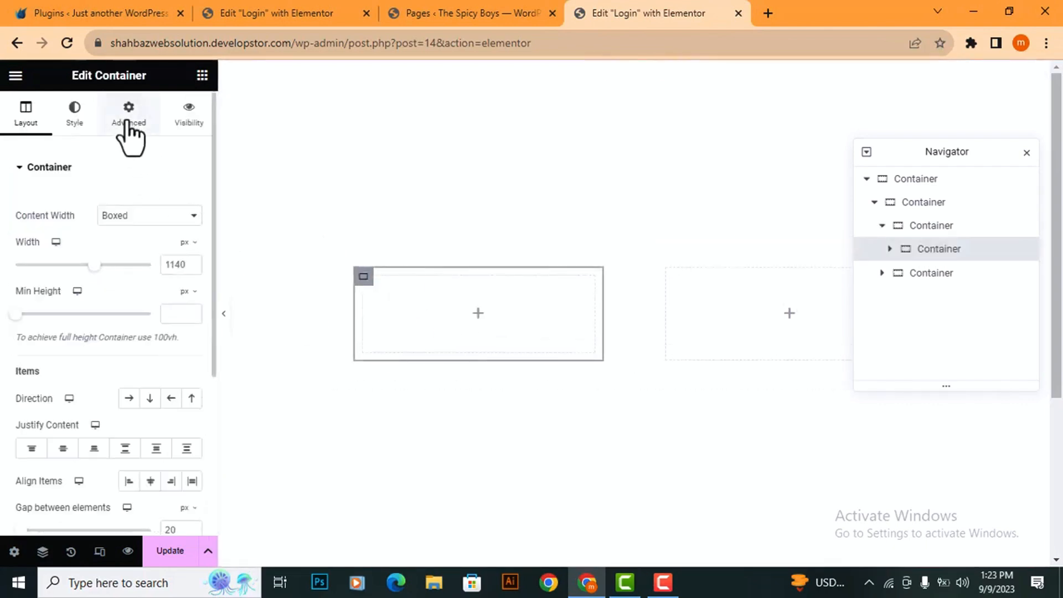
pyautogui.click(202, 75)
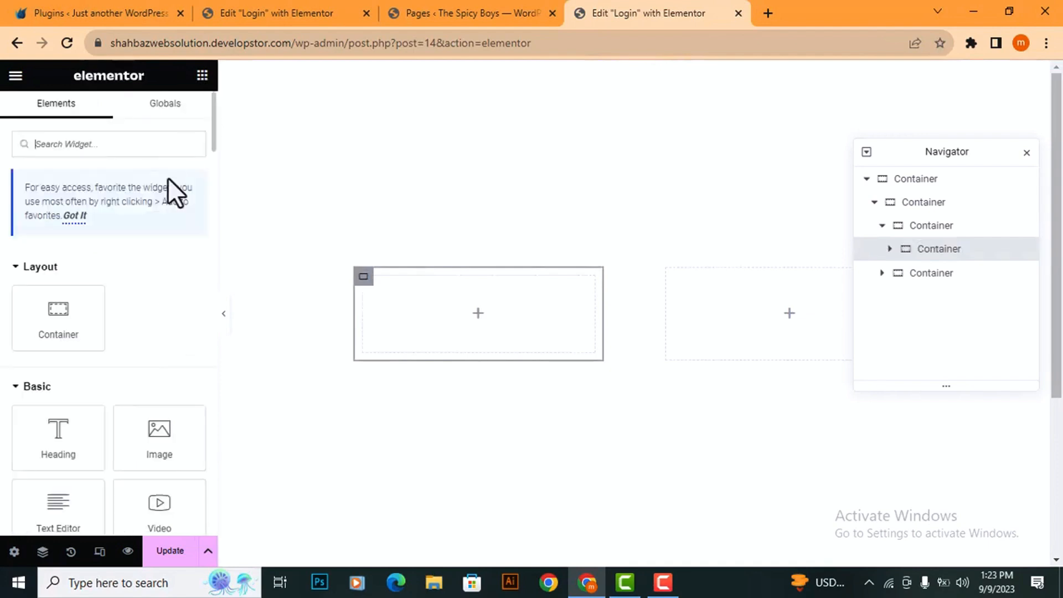
pyautogui.moveTo(57, 313); pyautogui.dragTo(764, 305)
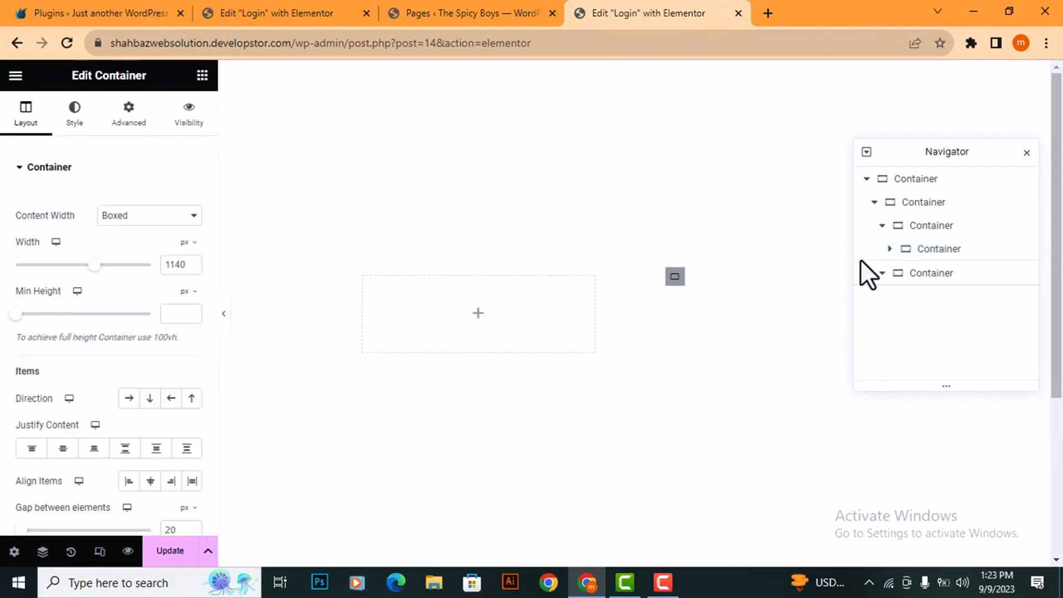
pyautogui.click(1027, 153)
# Step: Set the padding of the inner containers in both columns to 0 on all sides
pyautogui.click(368, 280)
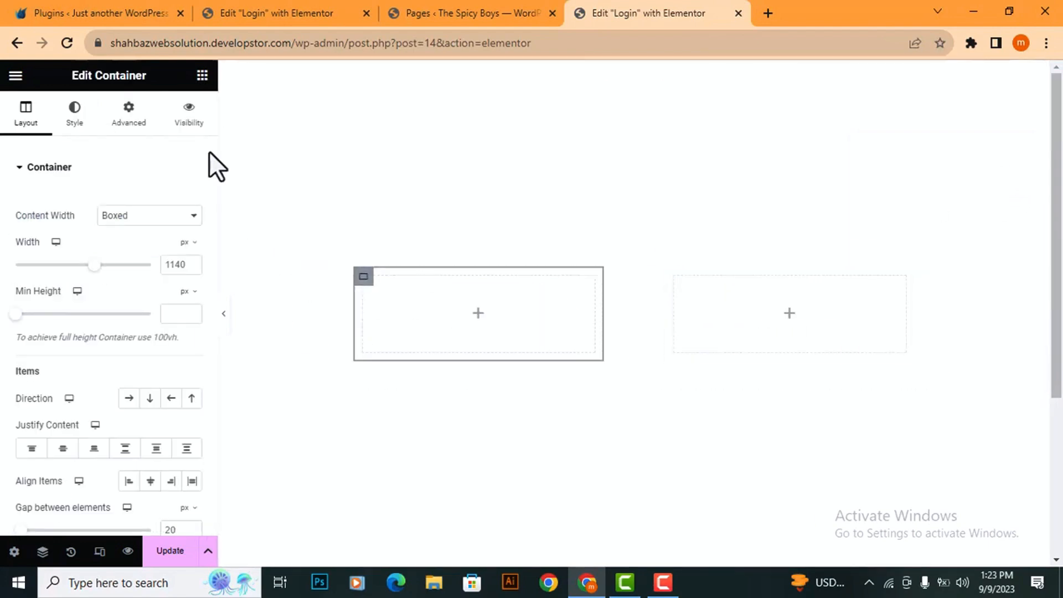
pyautogui.click(129, 113)
pyautogui.click(191, 283)
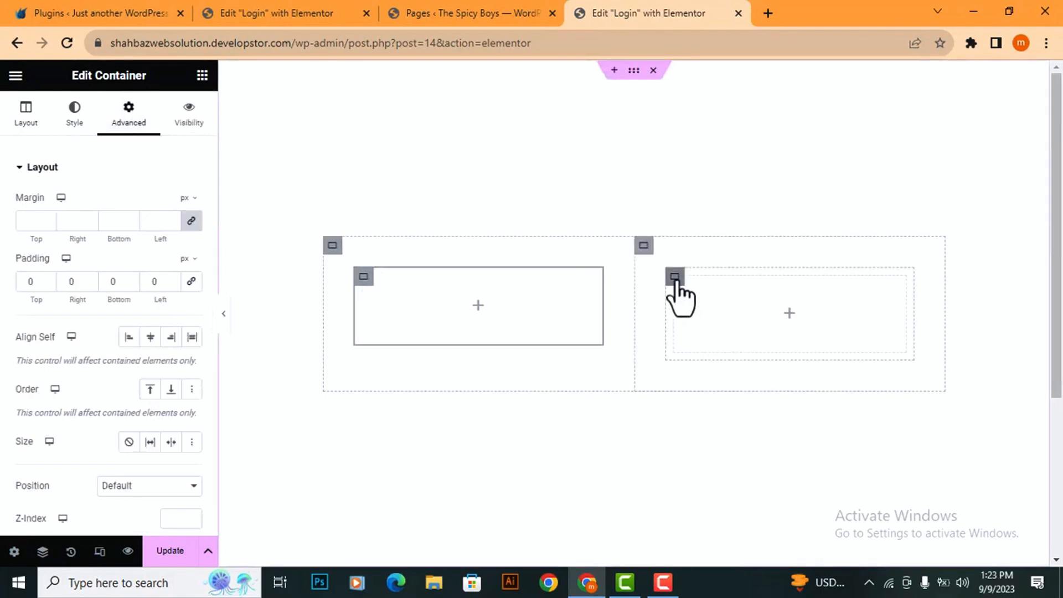
pyautogui.click(675, 277)
pyautogui.click(128, 113)
pyautogui.click(191, 282)
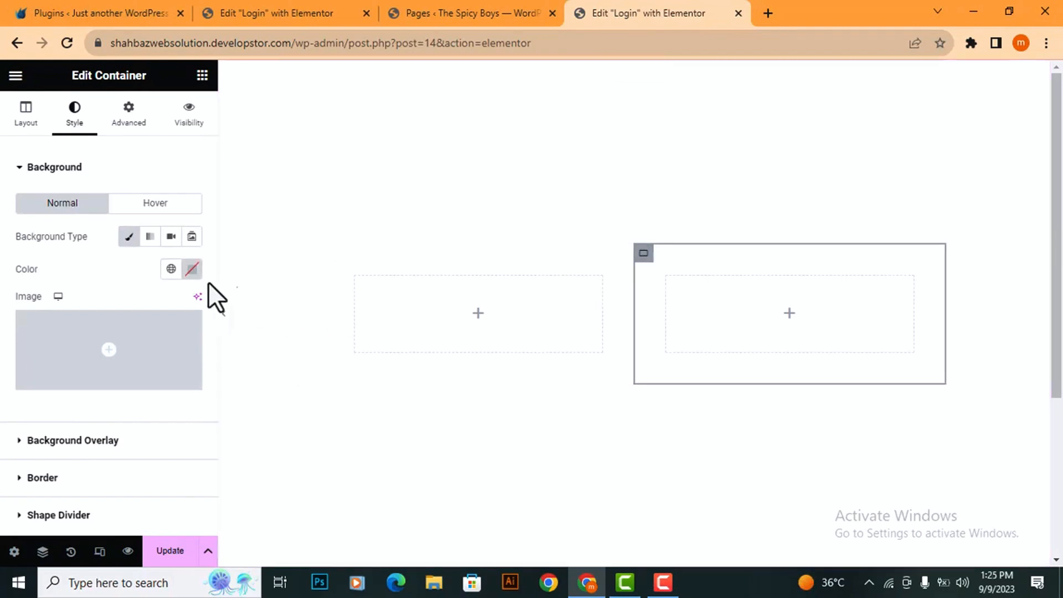
# Step: Set the right column container's background to the global color "color 2" (#F8FAE9)
pyautogui.click(173, 271)
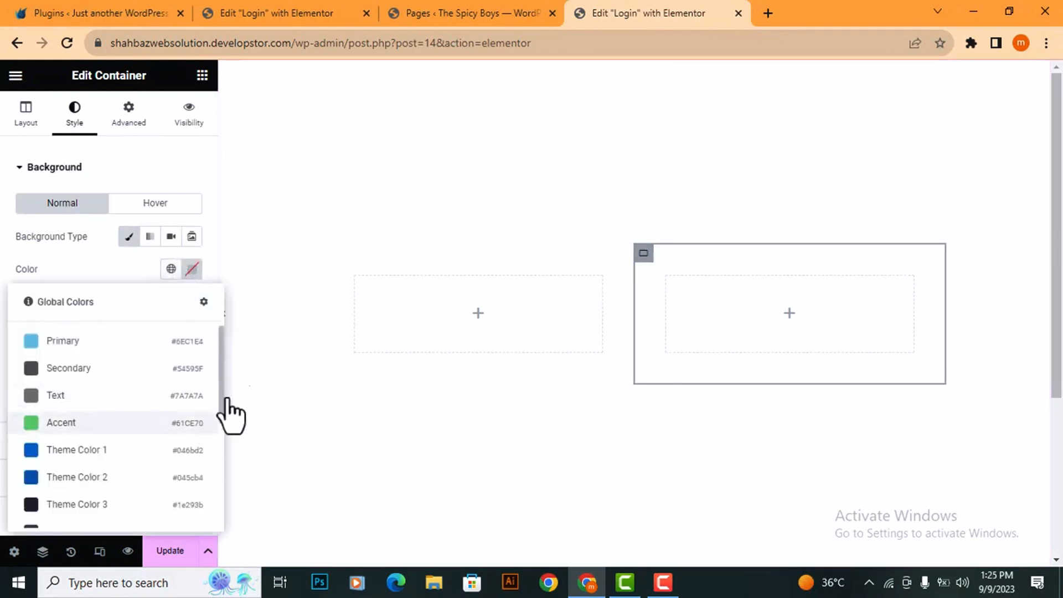
pyautogui.moveTo(218, 357); pyautogui.dragTo(211, 472)
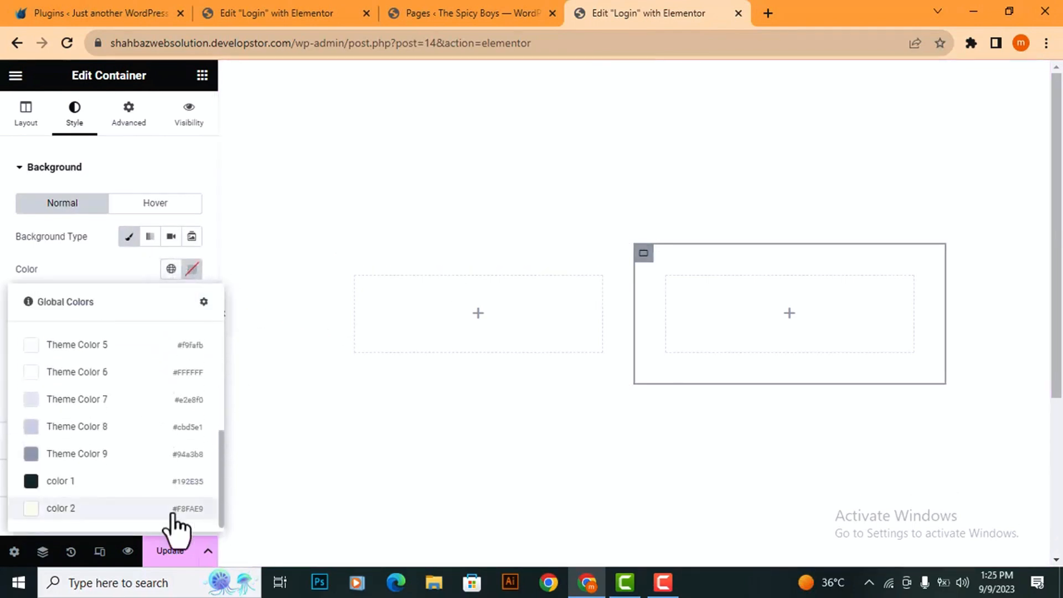
pyautogui.click(53, 510)
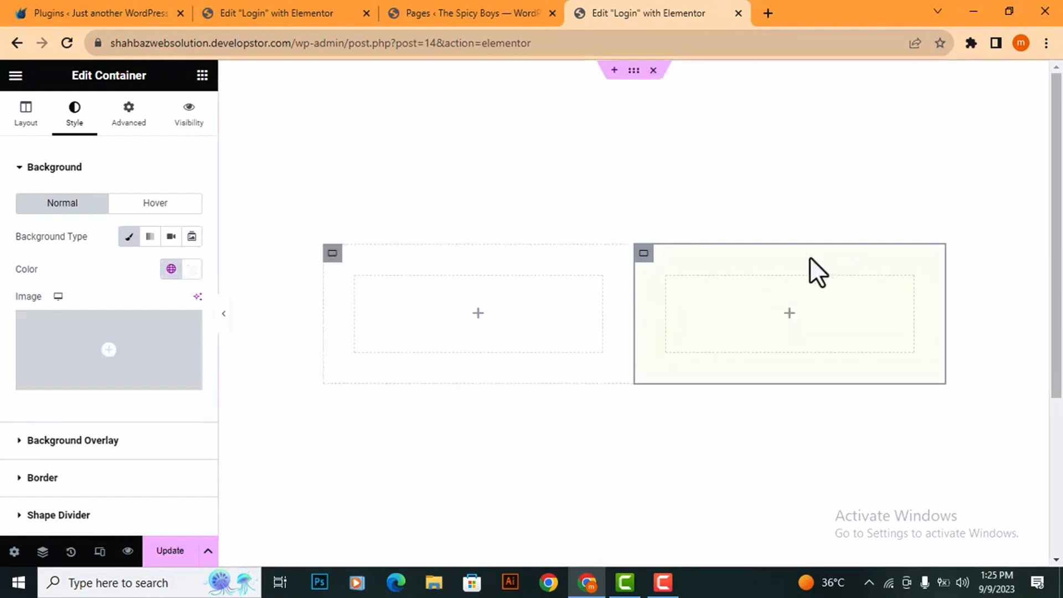
# Step: Add an Image widget to the right column's inner container and set its image size to Medium Large
pyautogui.click(203, 76)
pyautogui.moveTo(133, 446); pyautogui.dragTo(728, 321)
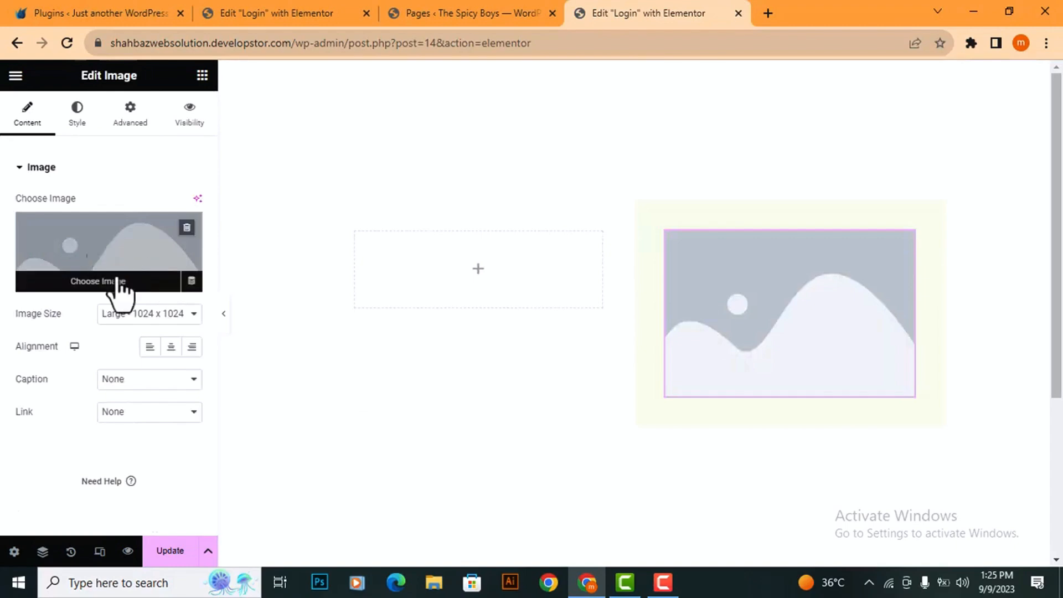
pyautogui.click(145, 314)
pyautogui.click(151, 357)
# Step: Upload the Art-01 file from the Desktop and use it as the Image widget's picture
pyautogui.click(96, 244)
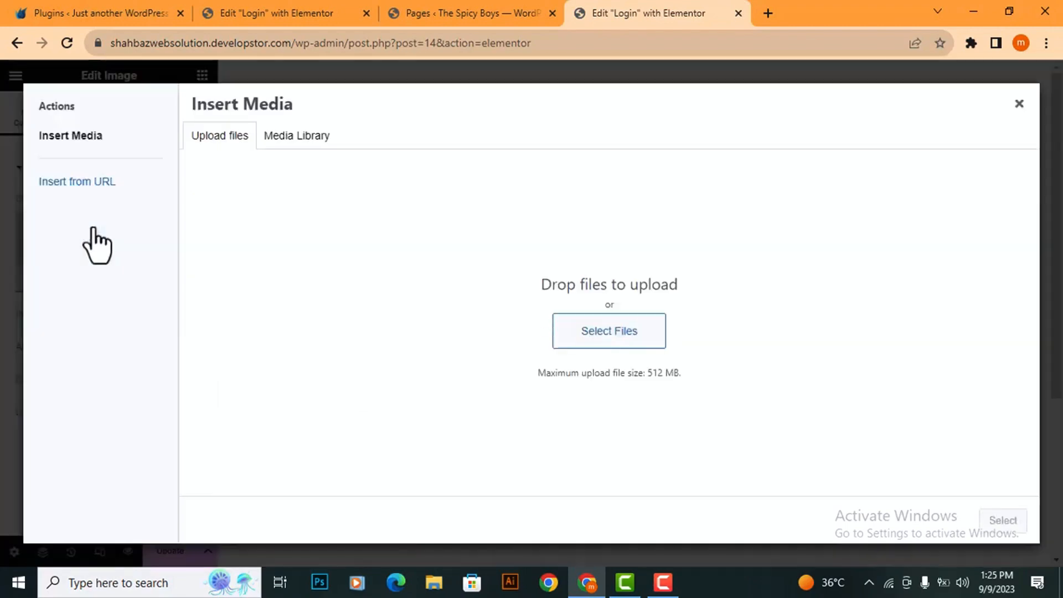
pyautogui.click(606, 335)
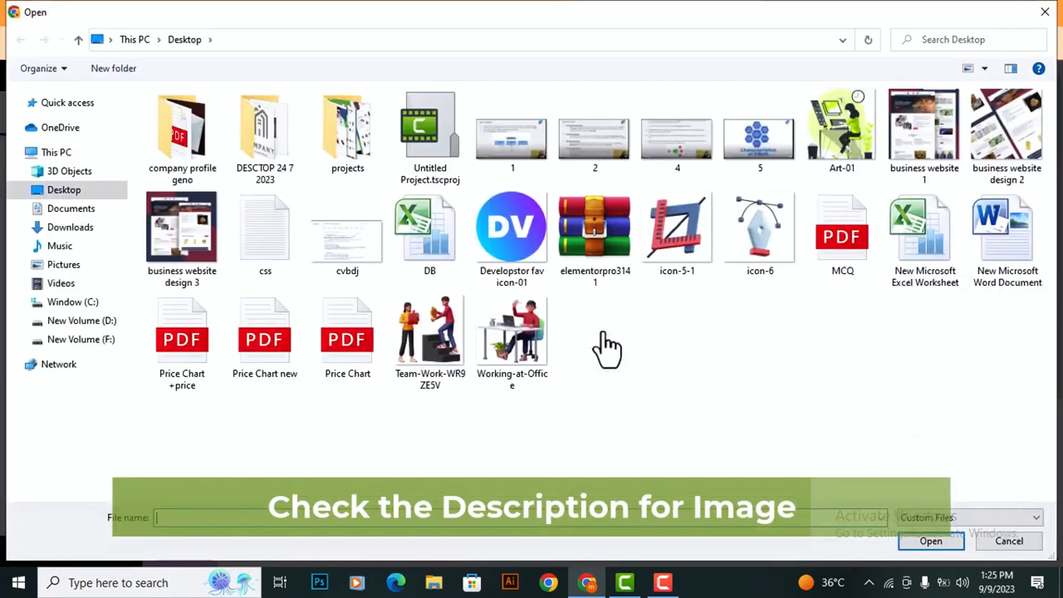
pyautogui.doubleClick(863, 138)
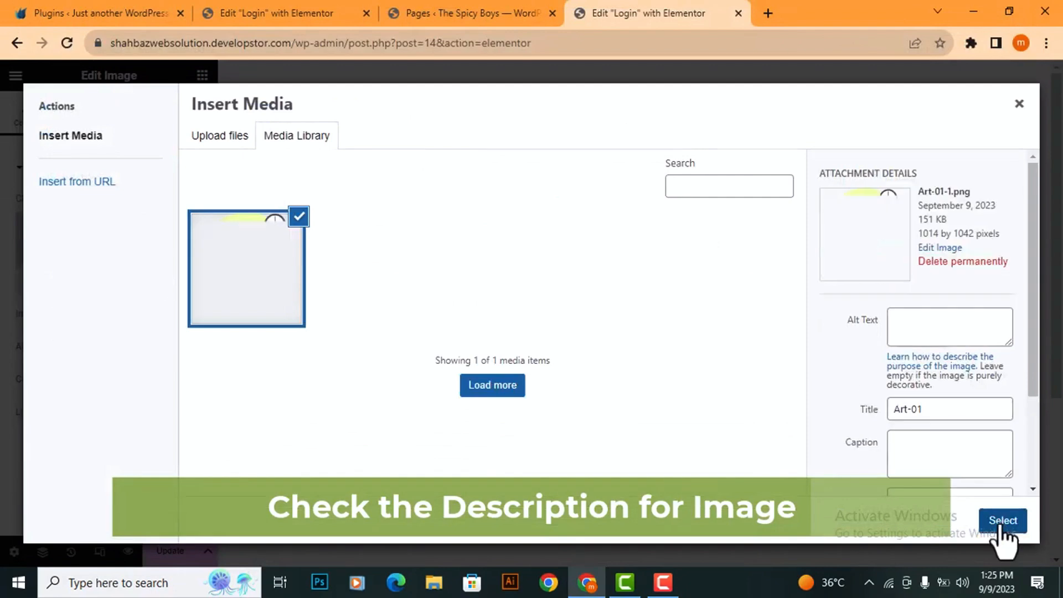
pyautogui.click(1002, 522)
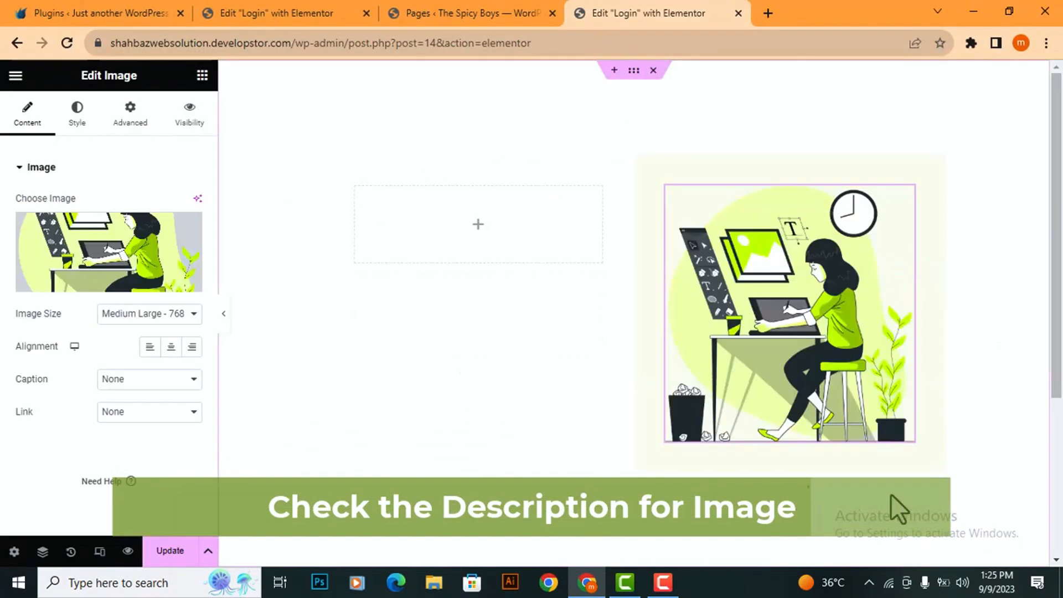
# Step: Set the width of the illustration in the right column to 80%
pyautogui.click(77, 110)
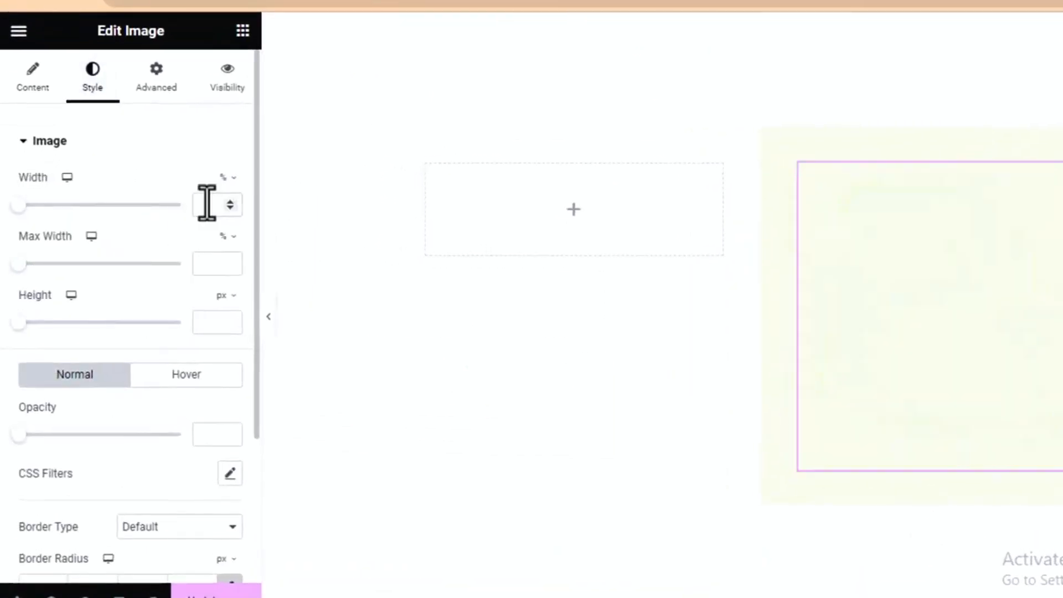
pyautogui.click(206, 204)
pyautogui.write('80')
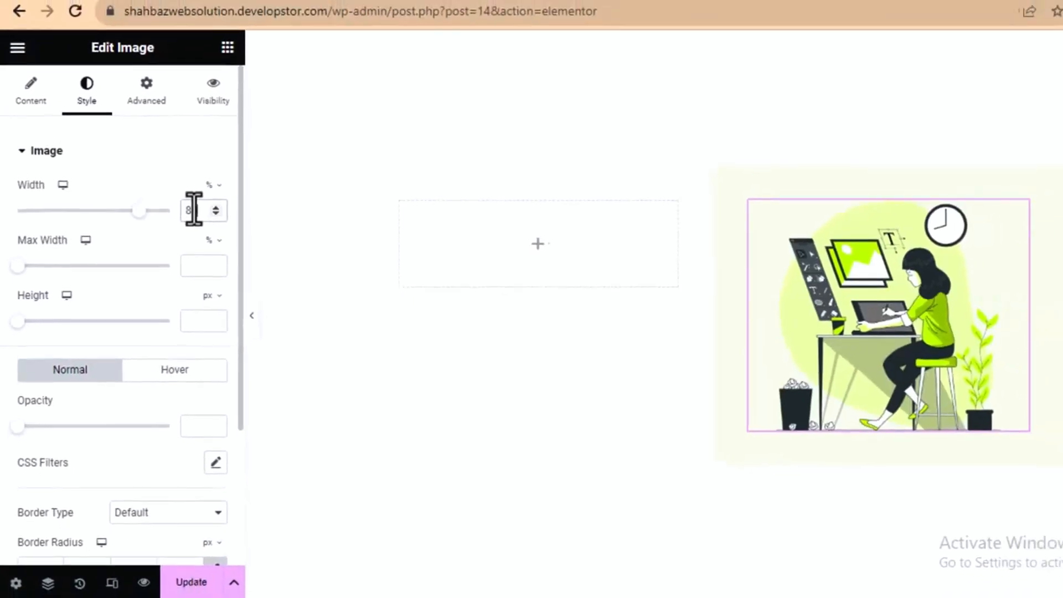
# Step: Add a Heading widget below the illustration with the title "Welcome in <span>AquaPro!</span>"
pyautogui.click(202, 75)
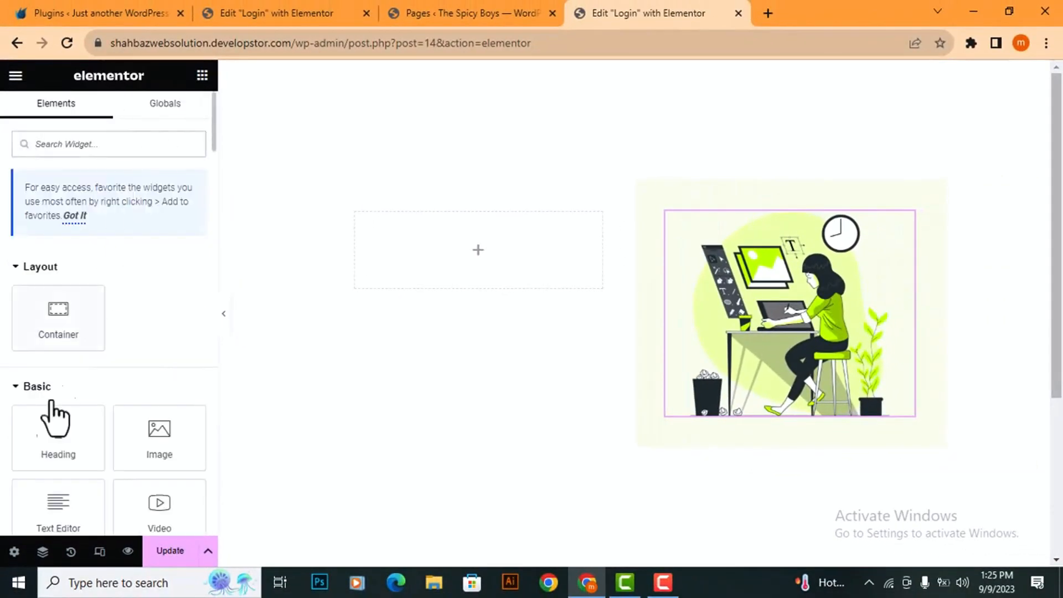
pyautogui.moveTo(55, 419); pyautogui.dragTo(752, 403)
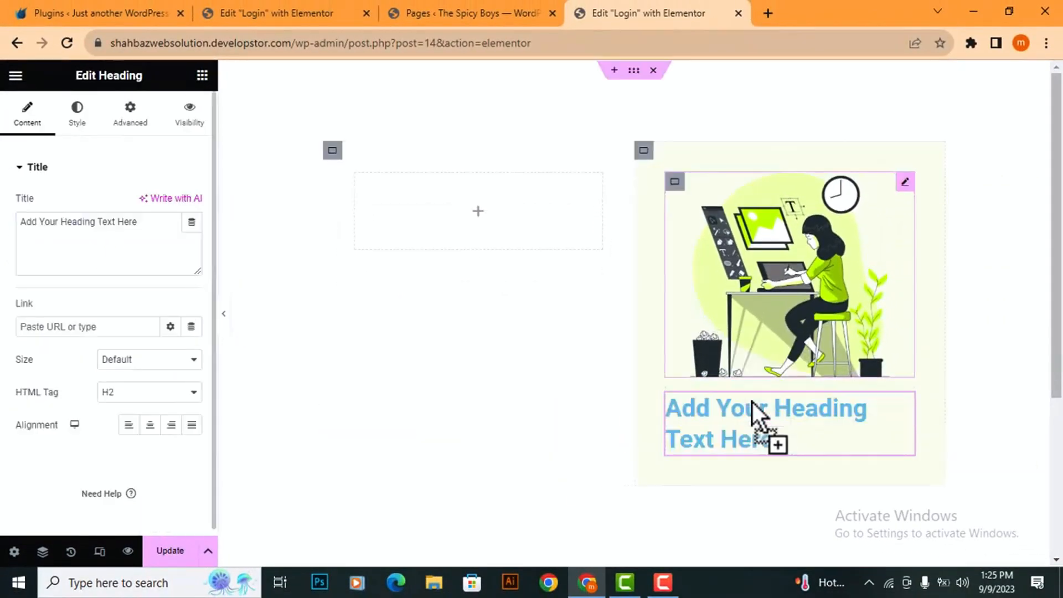
pyautogui.moveTo(143, 223); pyautogui.dragTo(11, 221)
pyautogui.write('Welcome in AquaPro!')
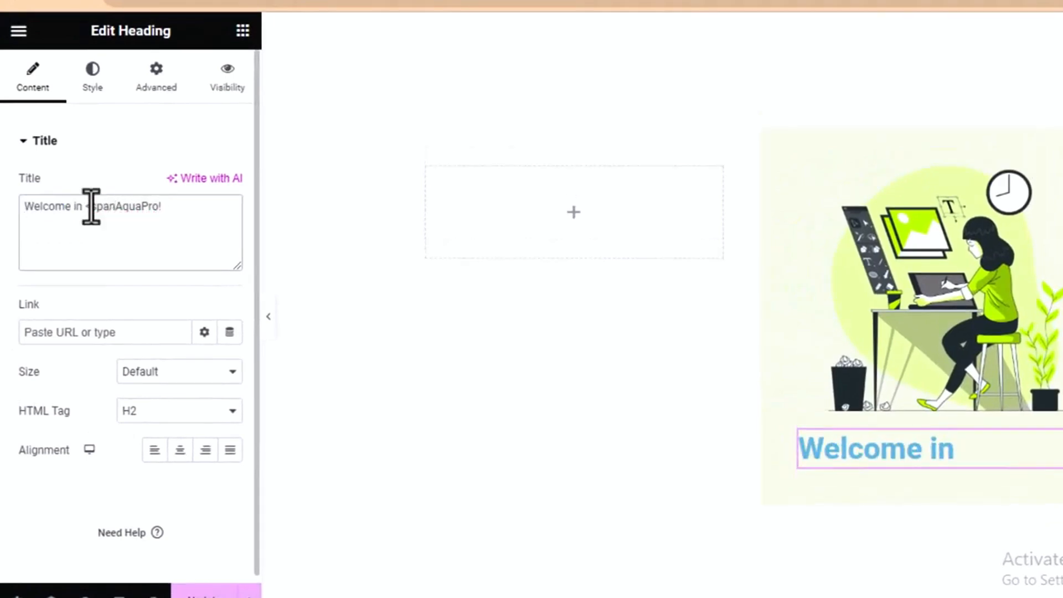
pyautogui.write('>')
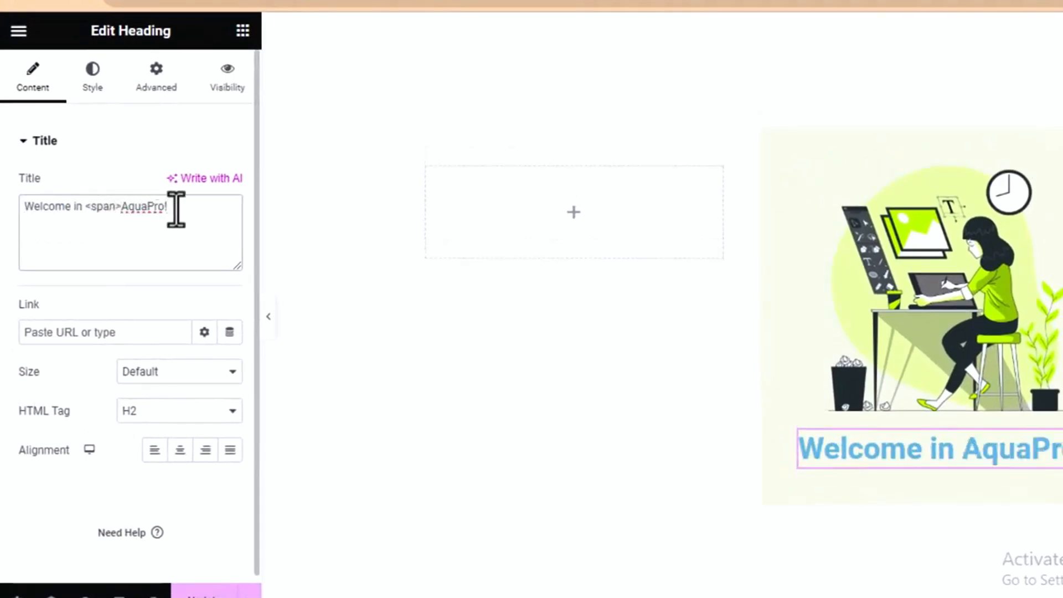
pyautogui.write('</span>')
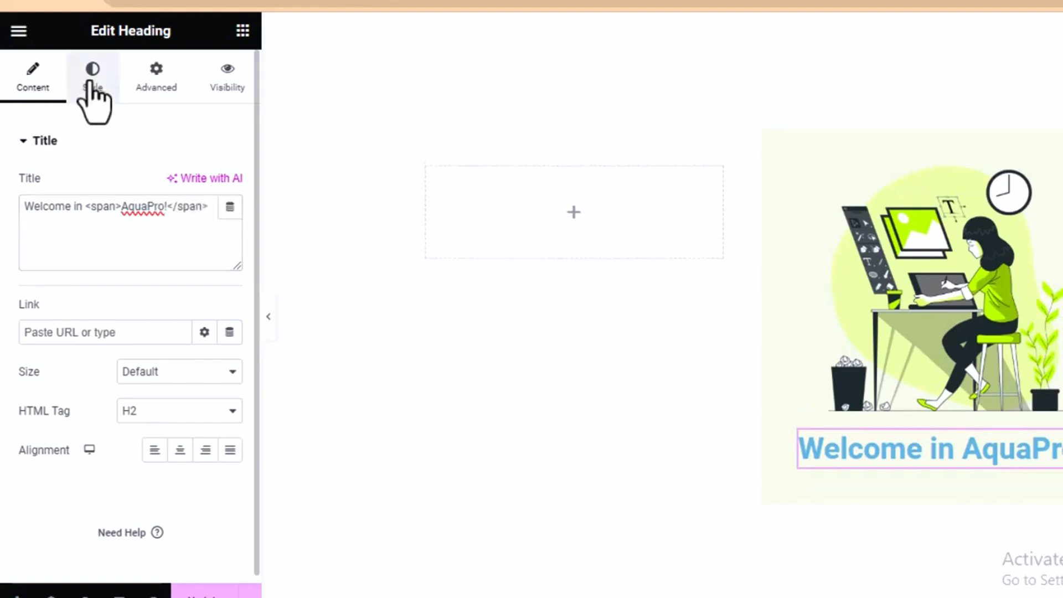
# Step: Set the "Welcome in AquaPro!" heading's text color to the dark navy global color
pyautogui.click(92, 82)
pyautogui.click(204, 185)
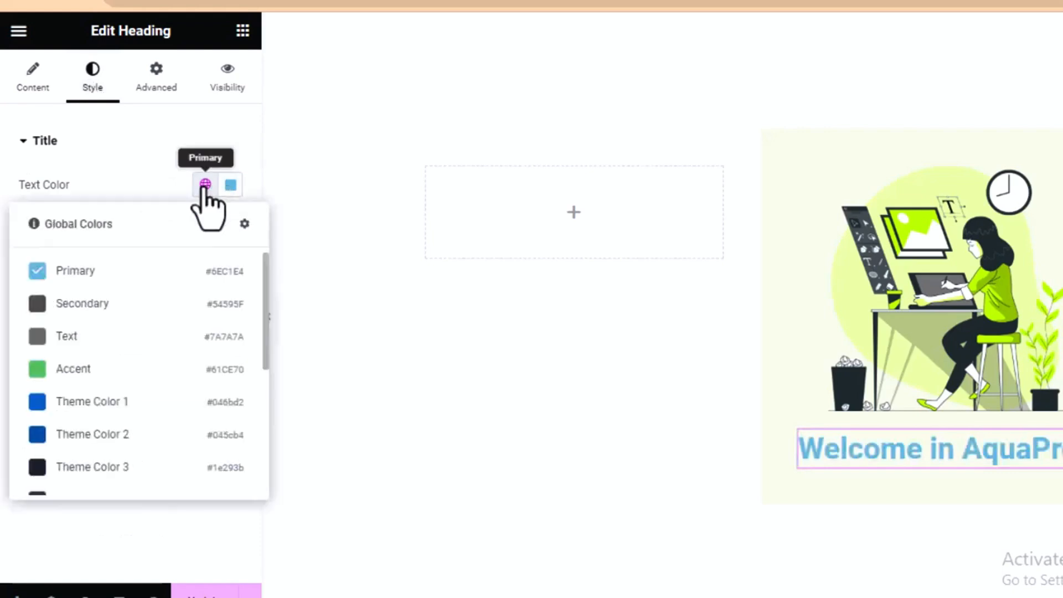
pyautogui.scroll(-5, 210, 407)
pyautogui.click(65, 440)
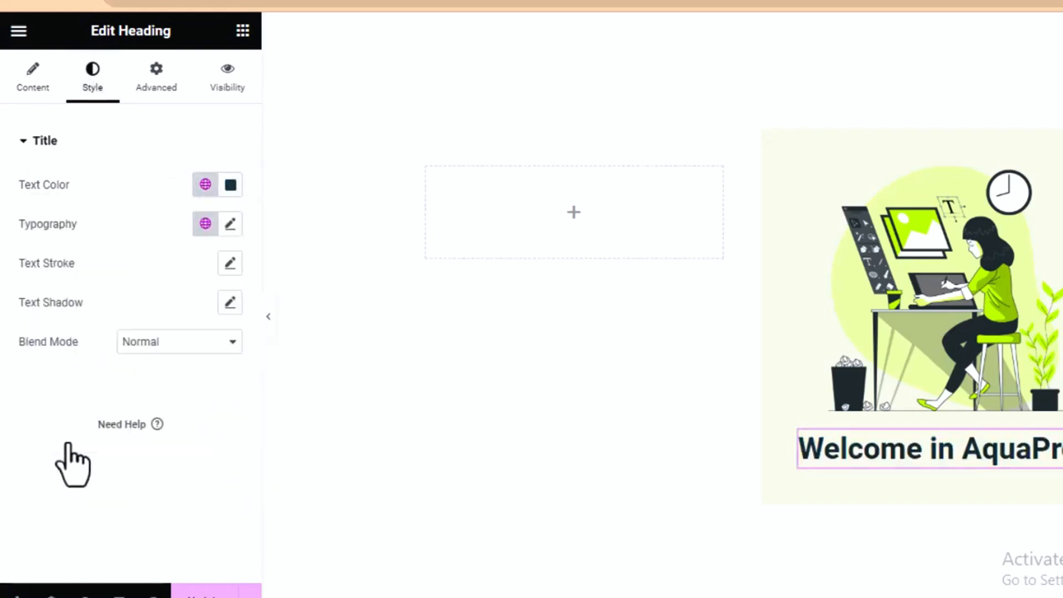
# Step: Set the welcome heading's typography to Source Sans Pro, size 32 px, weight 500 (Medium)
pyautogui.click(230, 224)
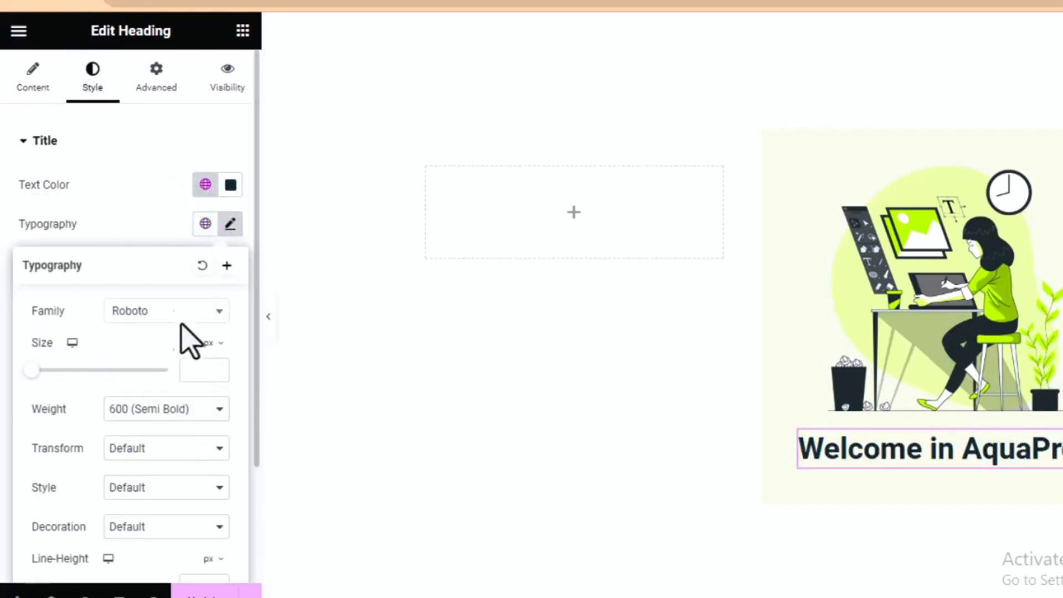
pyautogui.click(166, 313)
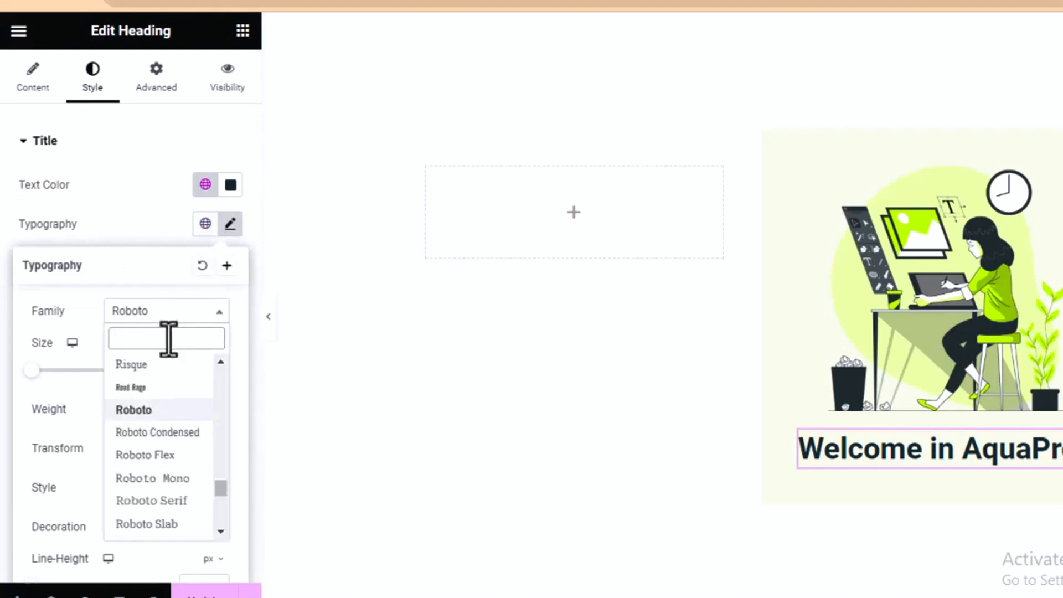
pyautogui.write('sour')
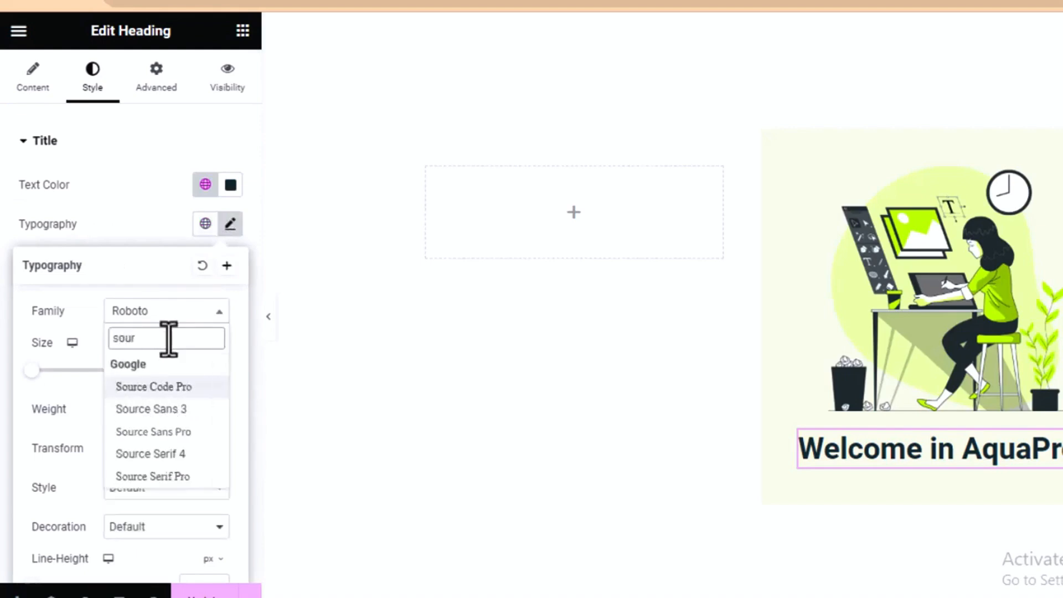
pyautogui.click(172, 431)
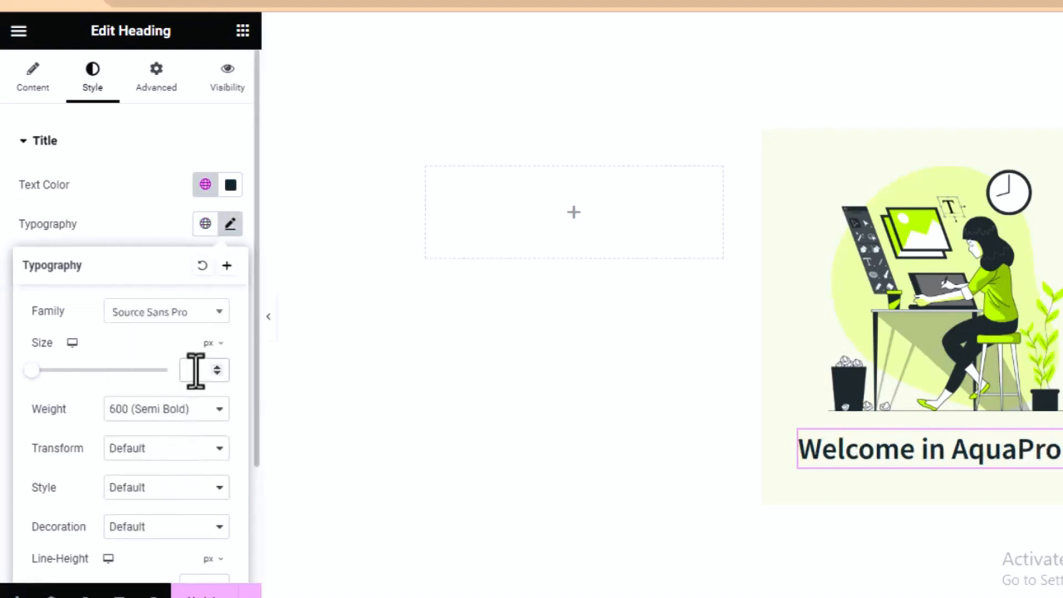
pyautogui.write('32')
pyautogui.click(196, 409)
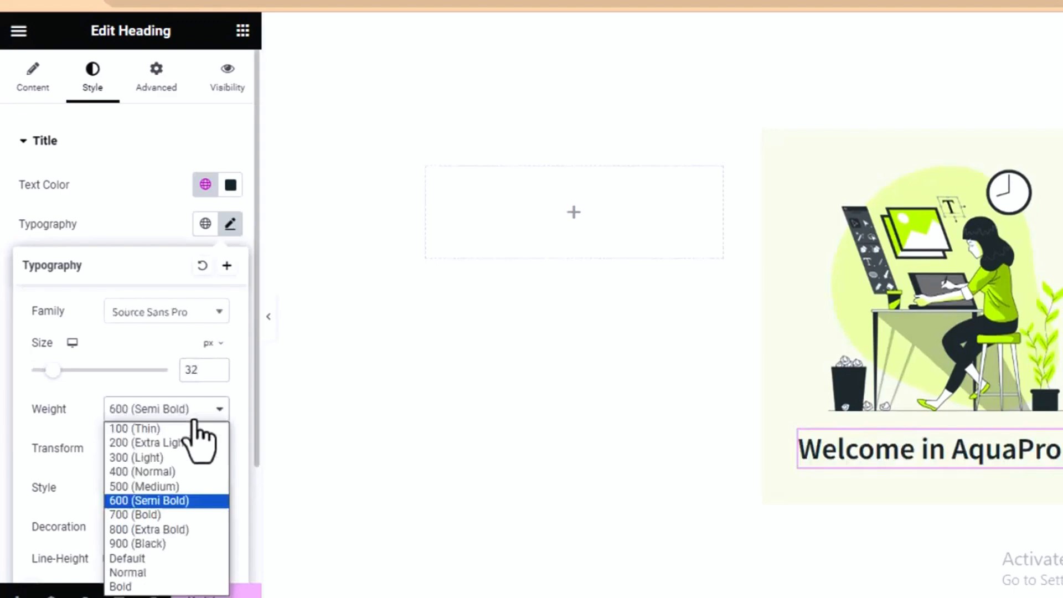
pyautogui.click(162, 486)
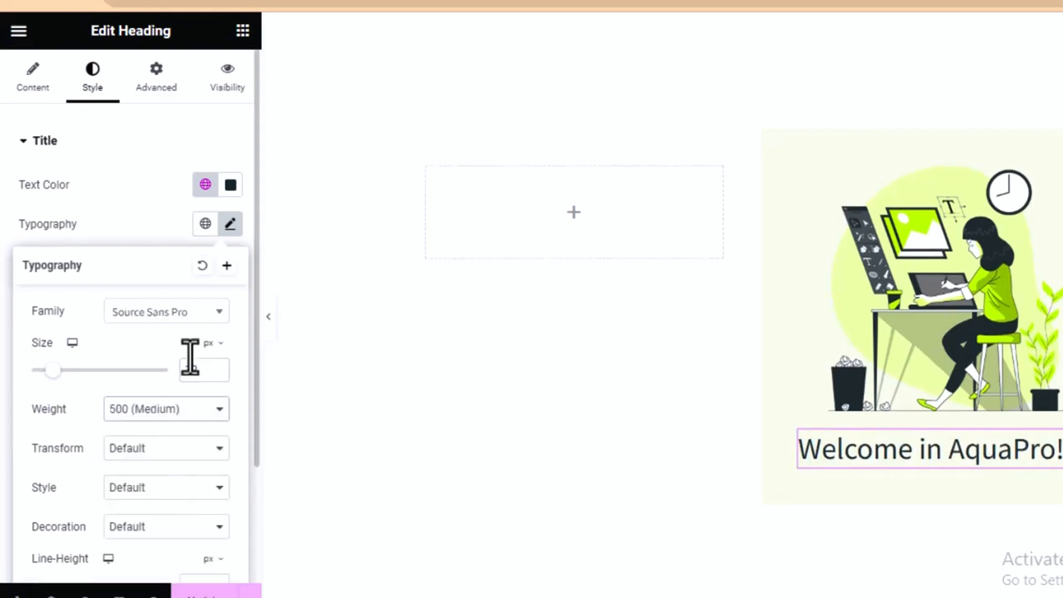
pyautogui.click(230, 223)
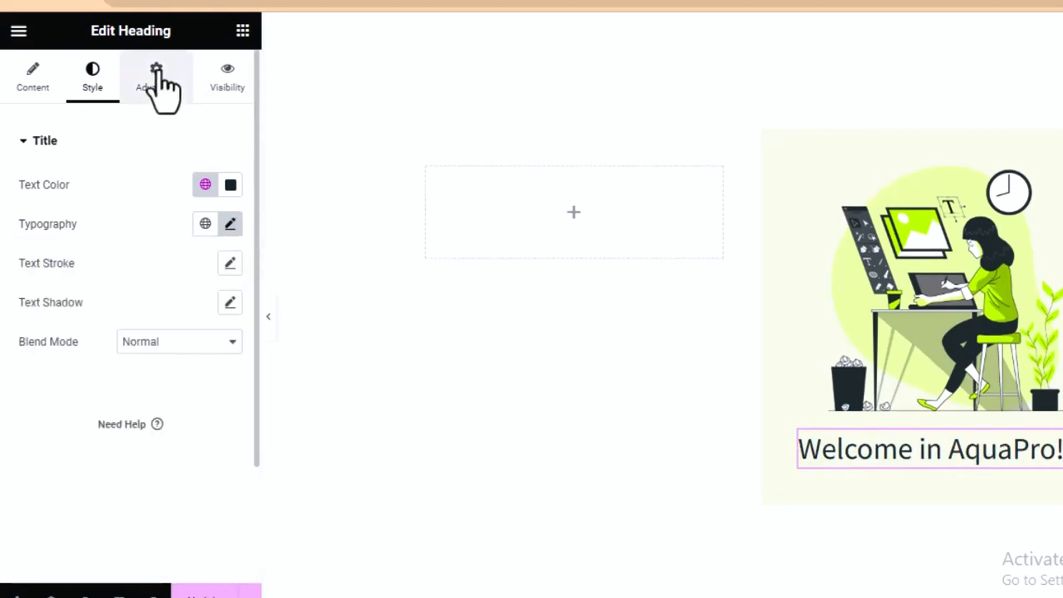
# Step: Give the welcome heading the CSS class "we-heading" and update the Login page
pyautogui.click(157, 70)
pyautogui.scroll(-5, 235, 365)
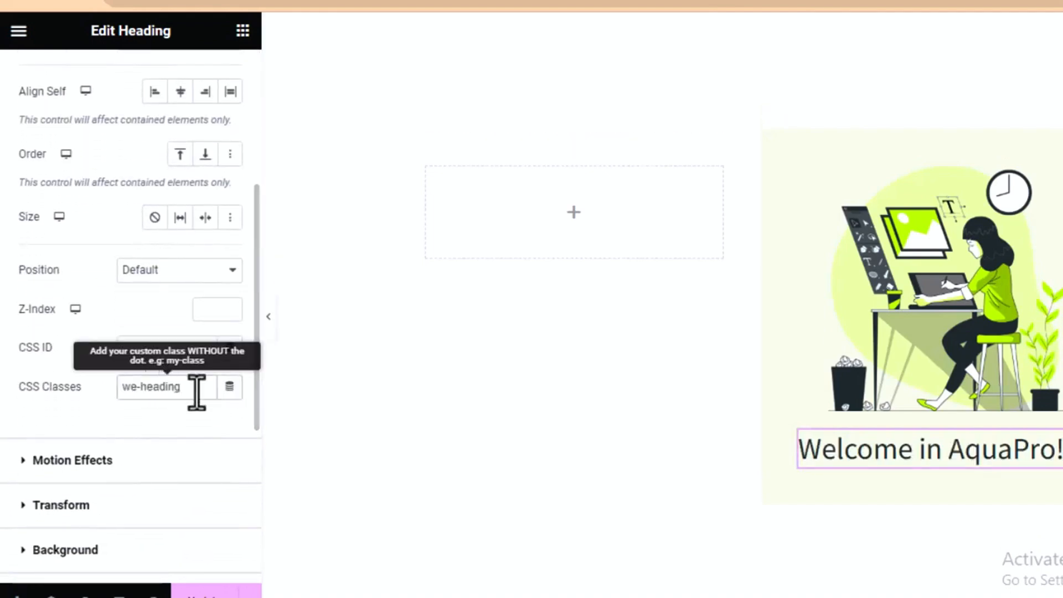
pyautogui.moveTo(197, 392); pyautogui.dragTo(118, 391)
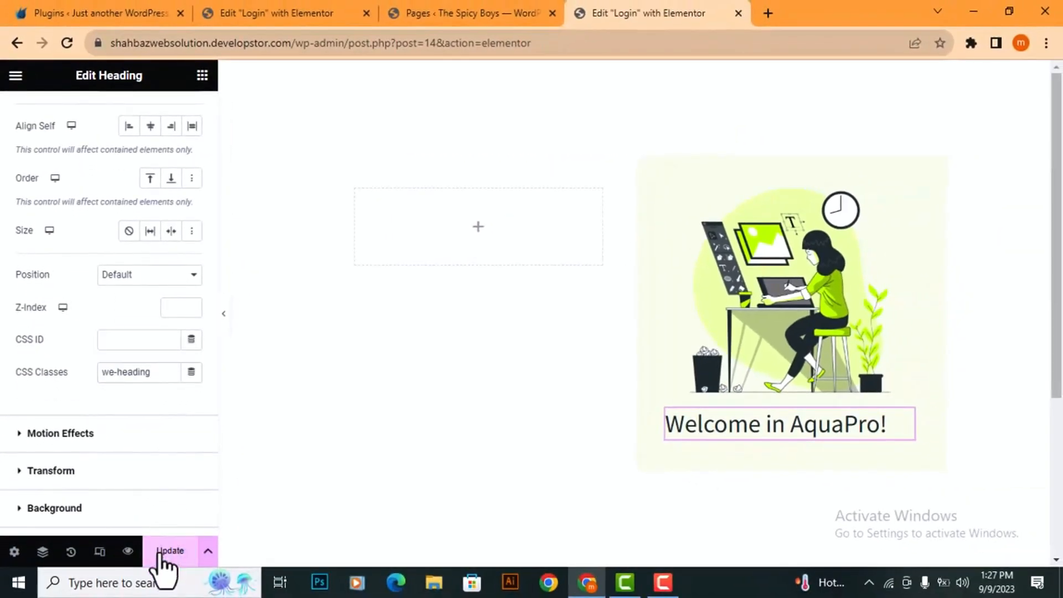
pyautogui.click(161, 553)
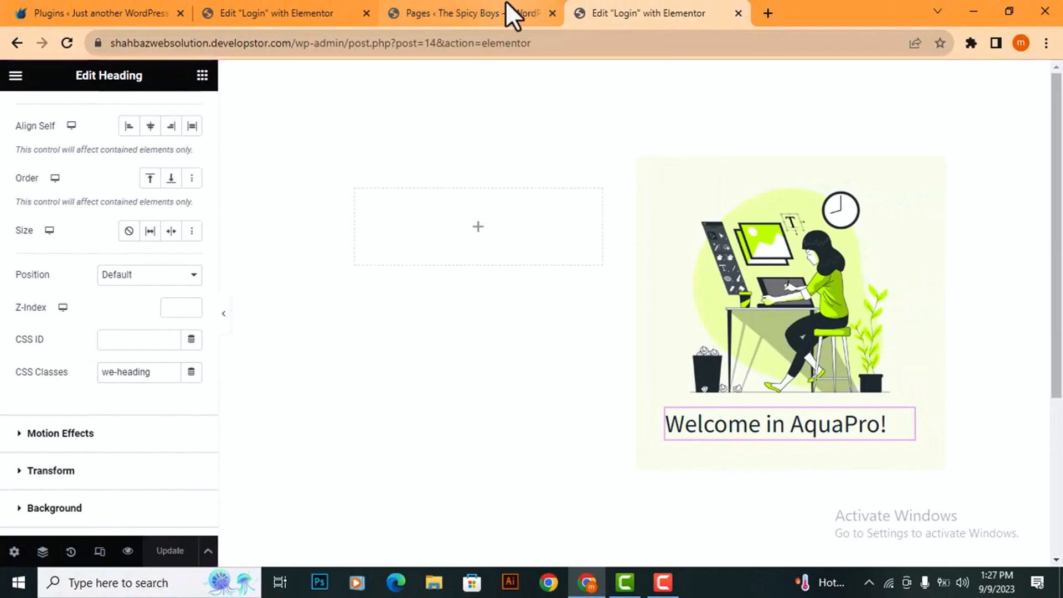
# Step: Publish the Additional CSS rule ".we-heading span{ color:#ADD136; font-weight: 600; }" in the site Customizer and reload the Login page's Elementor editor
pyautogui.click(513, 7)
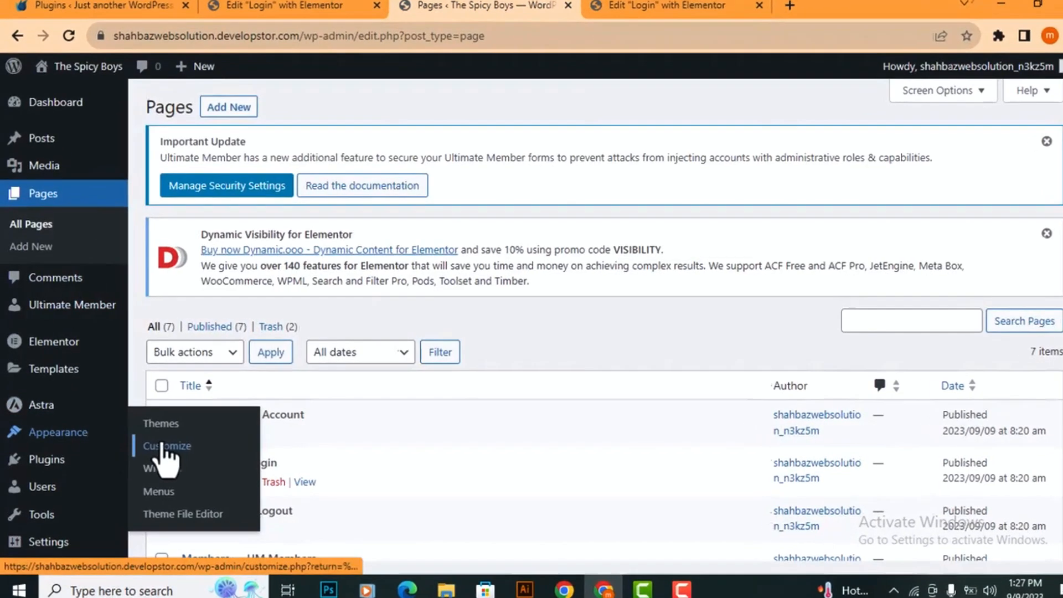
pyautogui.click(166, 443)
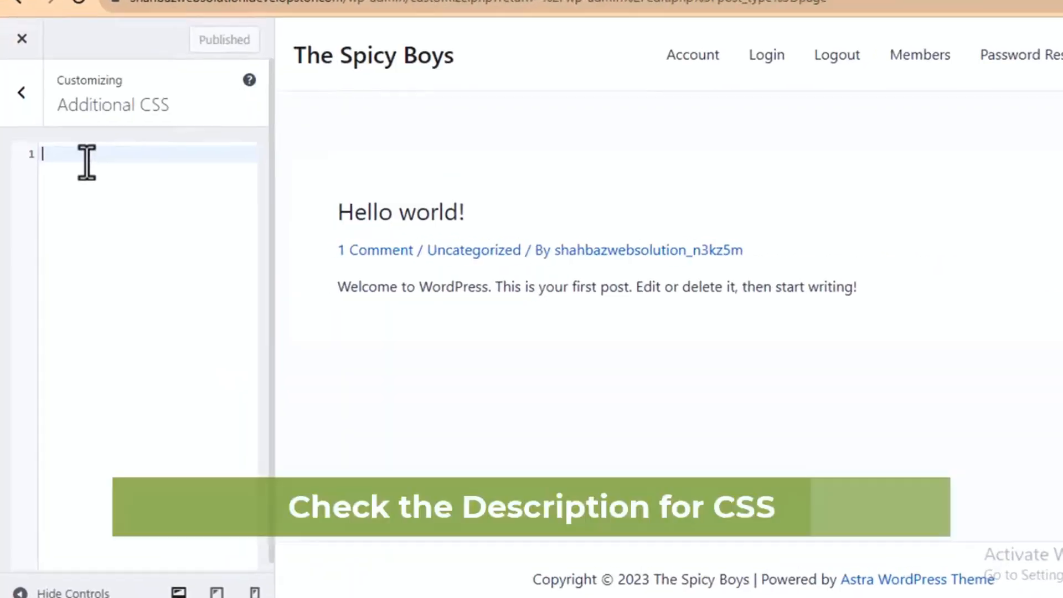
pyautogui.write('.we-heading span{   color:#ADD136;    font-weight: 600; }')
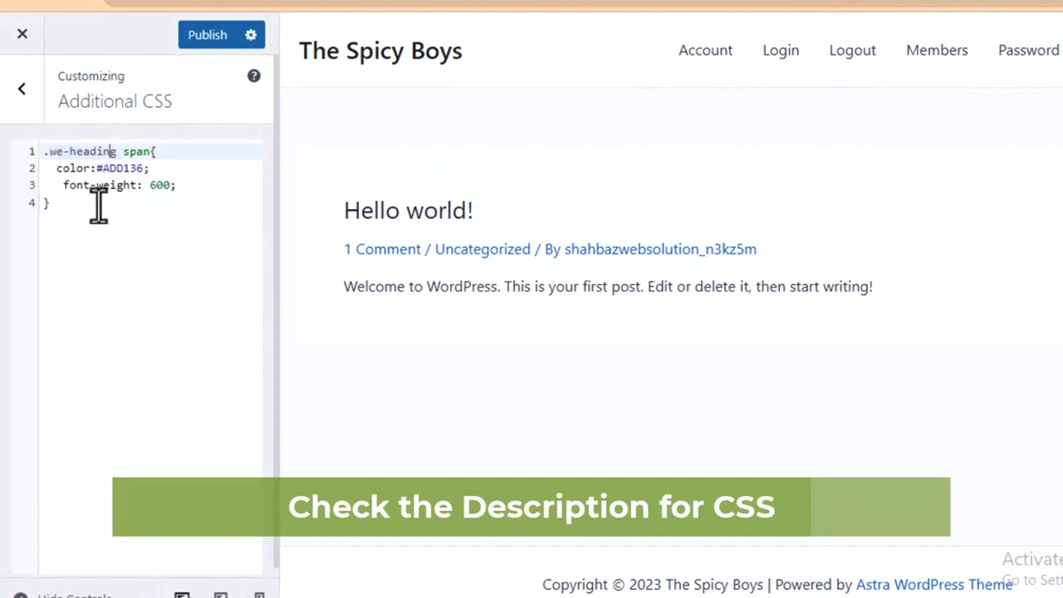
pyautogui.moveTo(100, 205); pyautogui.dragTo(39, 169)
pyautogui.click(142, 237)
pyautogui.click(208, 34)
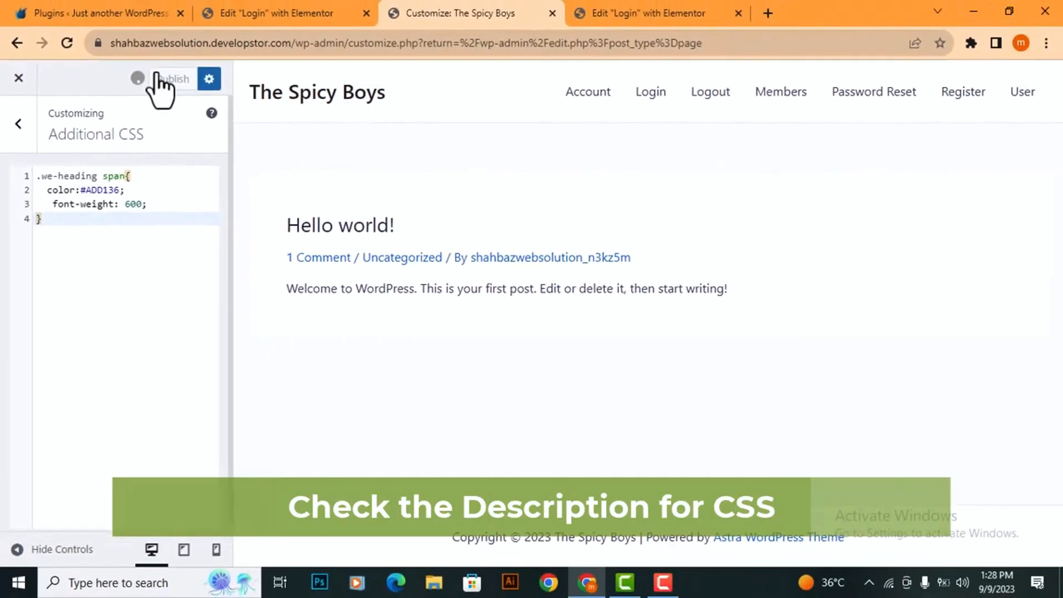
pyautogui.click(641, 11)
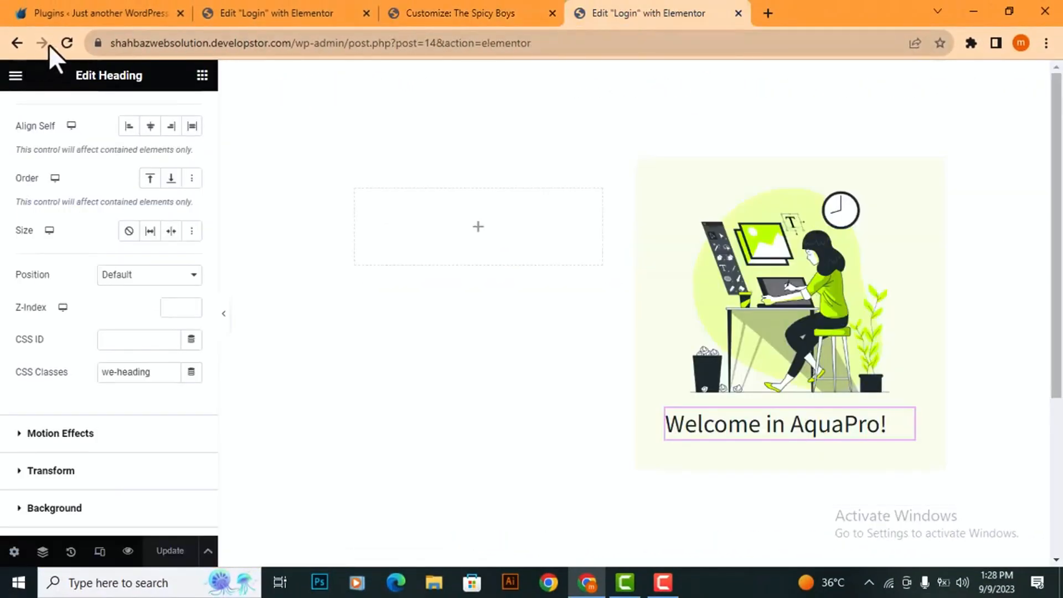
pyautogui.click(66, 44)
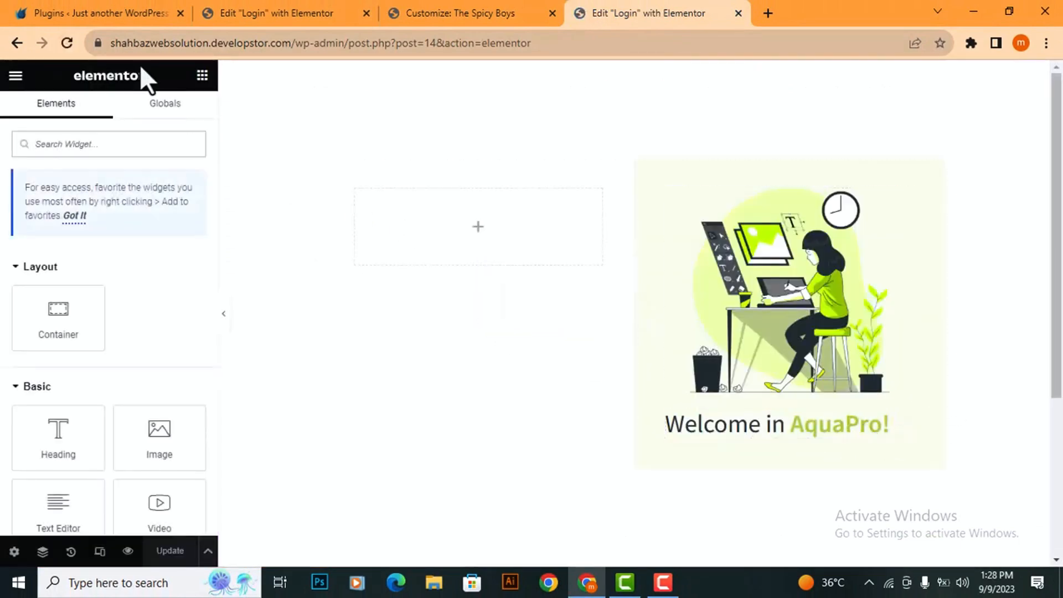
# Step: Add a second Heading below the welcome text reading "You have not AquaPro account?" with HTML tag p
pyautogui.moveTo(55, 444); pyautogui.dragTo(739, 419)
pyautogui.moveTo(155, 231); pyautogui.dragTo(52, 232)
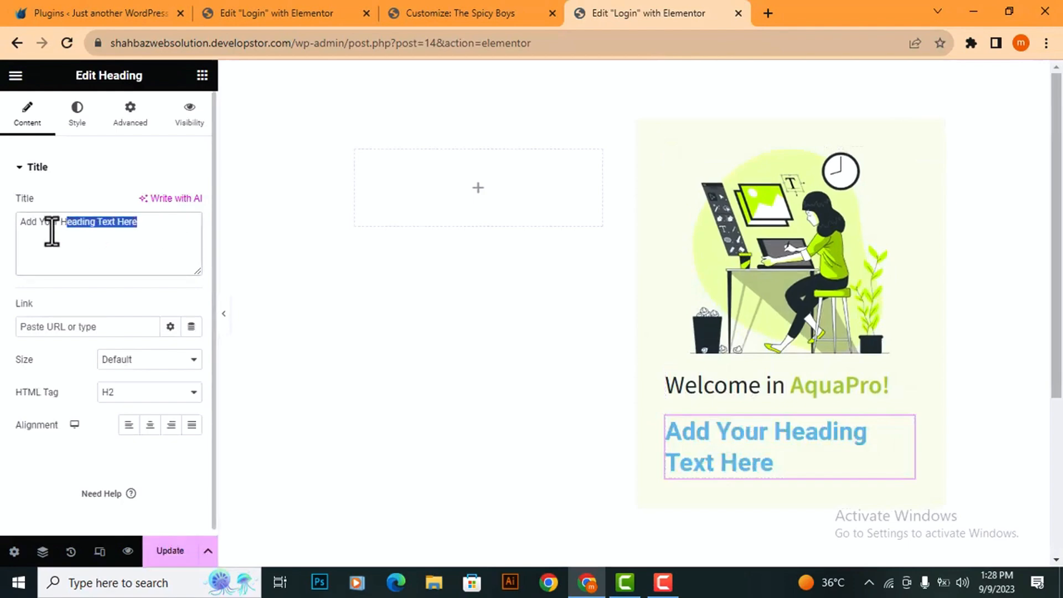
pyautogui.write('You have not AquaPro account?')
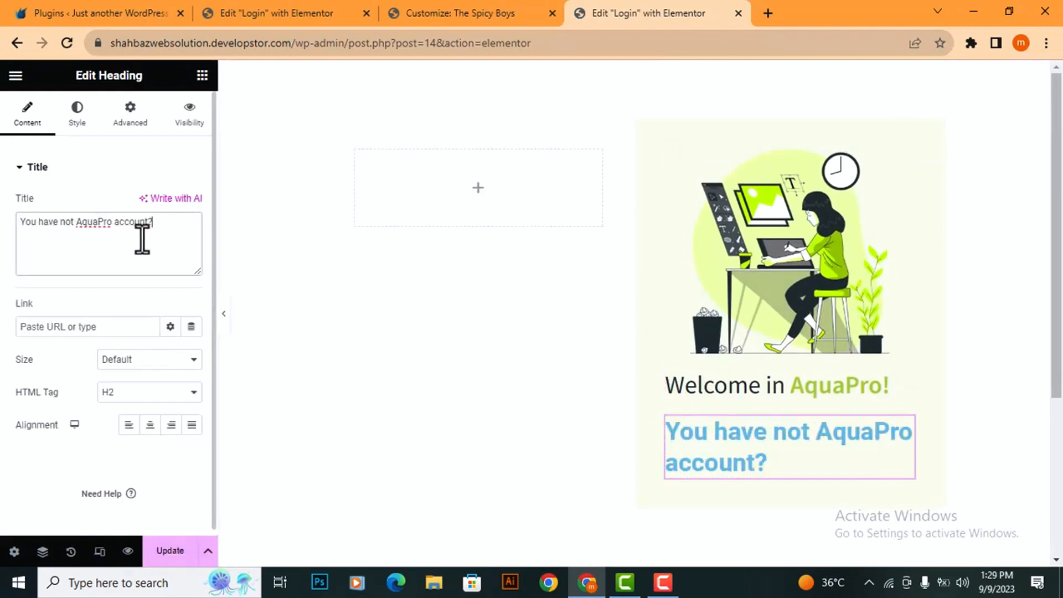
pyautogui.click(147, 394)
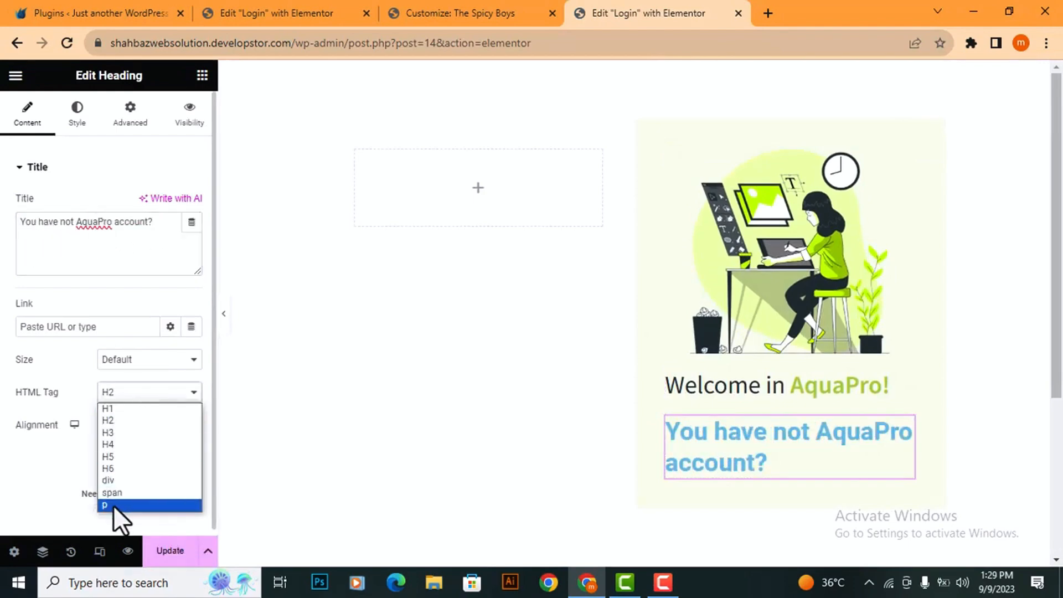
pyautogui.click(113, 505)
# Step: Set the text color of the account question heading to the dark navy global color
pyautogui.click(76, 113)
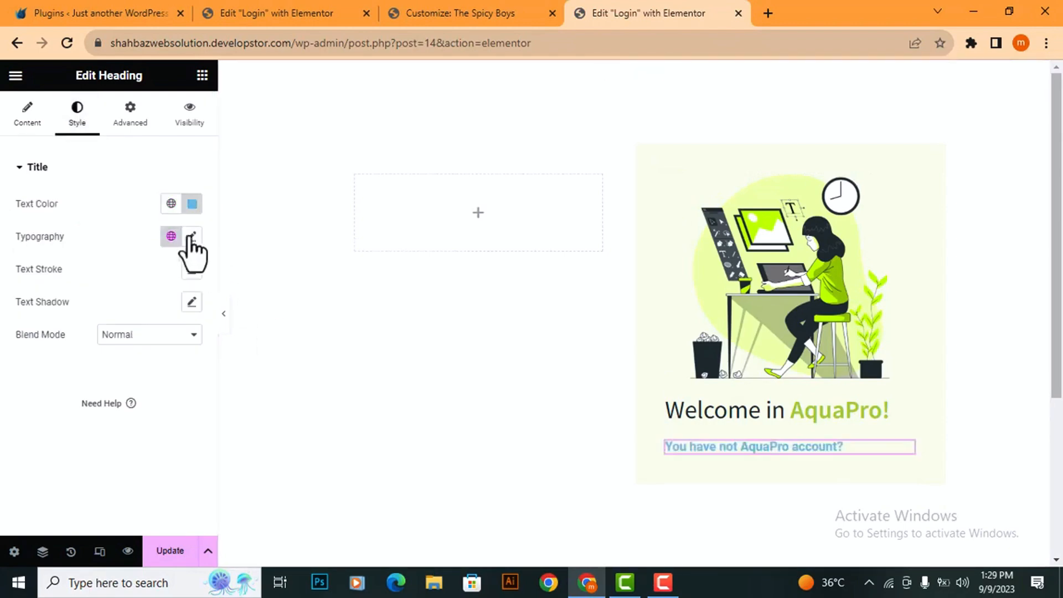
pyautogui.click(171, 203)
pyautogui.click(78, 388)
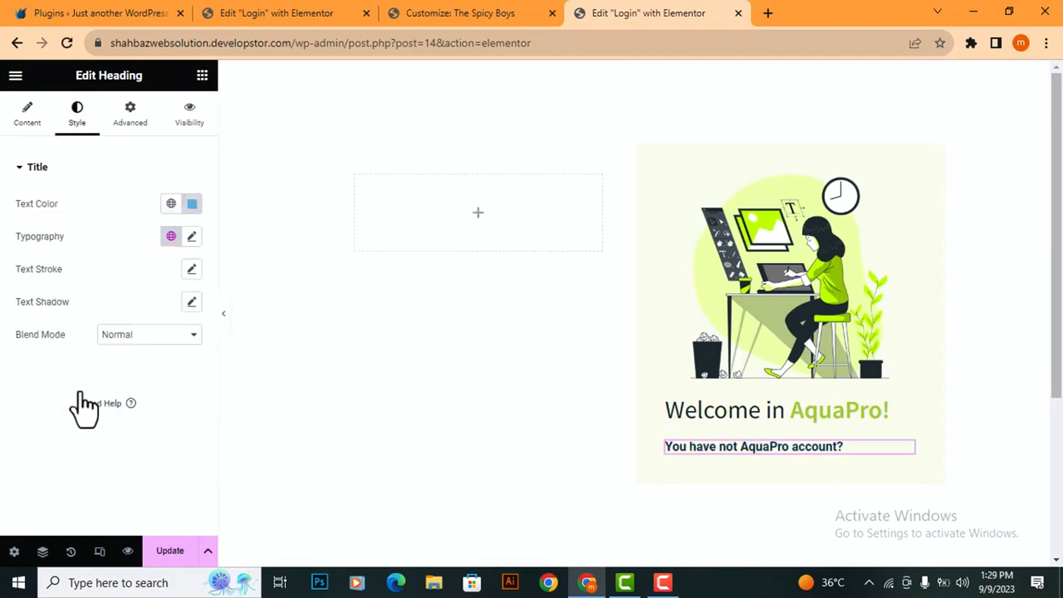
# Step: Set the account question's typography to Source Sans Pro, size 16 px, weight 500 (Medium)
pyautogui.click(191, 236)
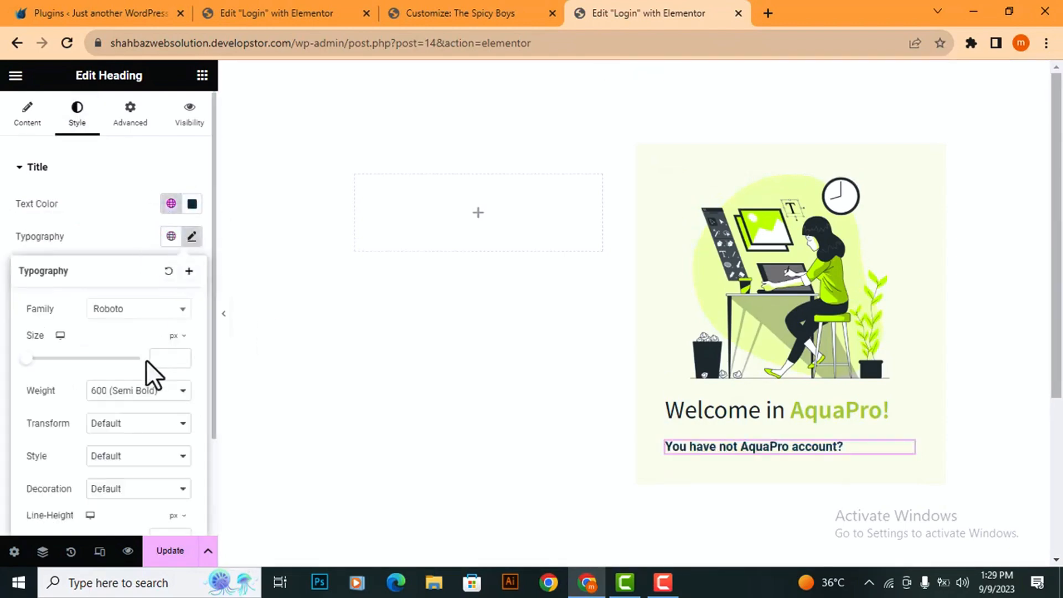
pyautogui.click(143, 320)
pyautogui.write('sour')
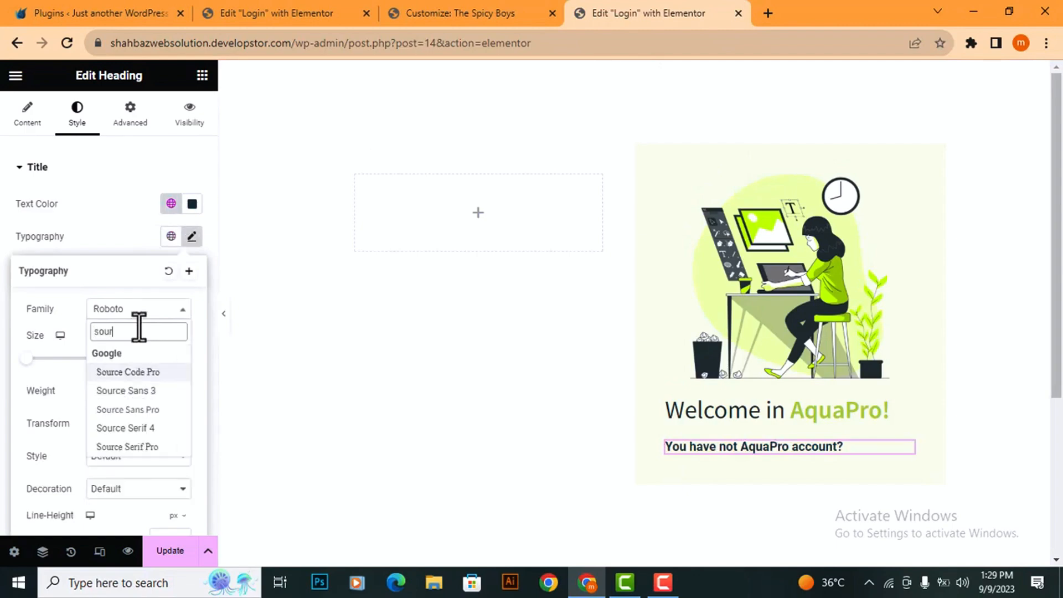
pyautogui.click(131, 410)
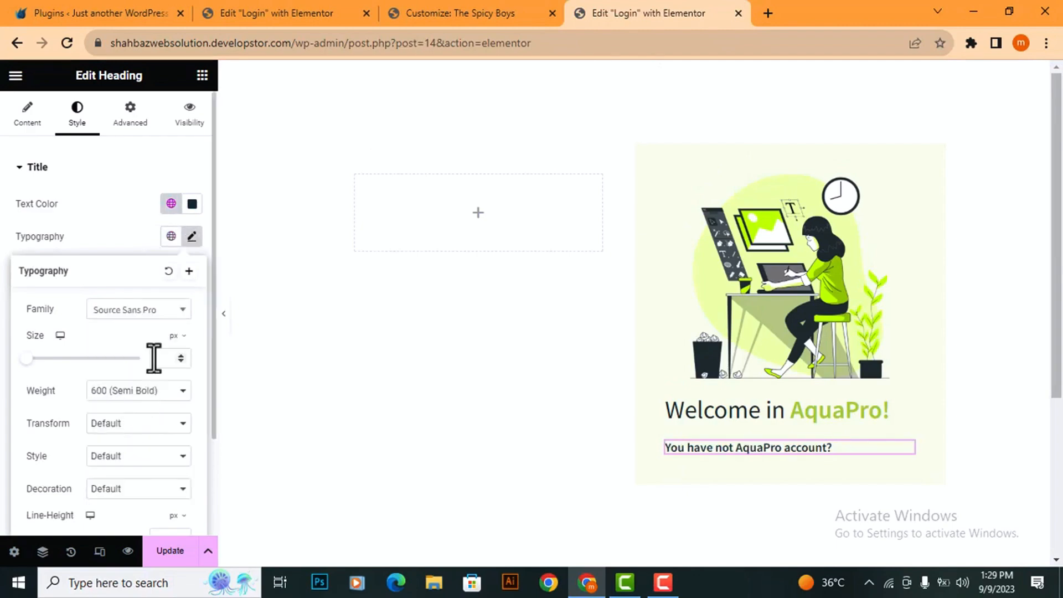
pyautogui.click(154, 358)
pyautogui.write('16')
pyautogui.click(149, 397)
pyautogui.click(120, 454)
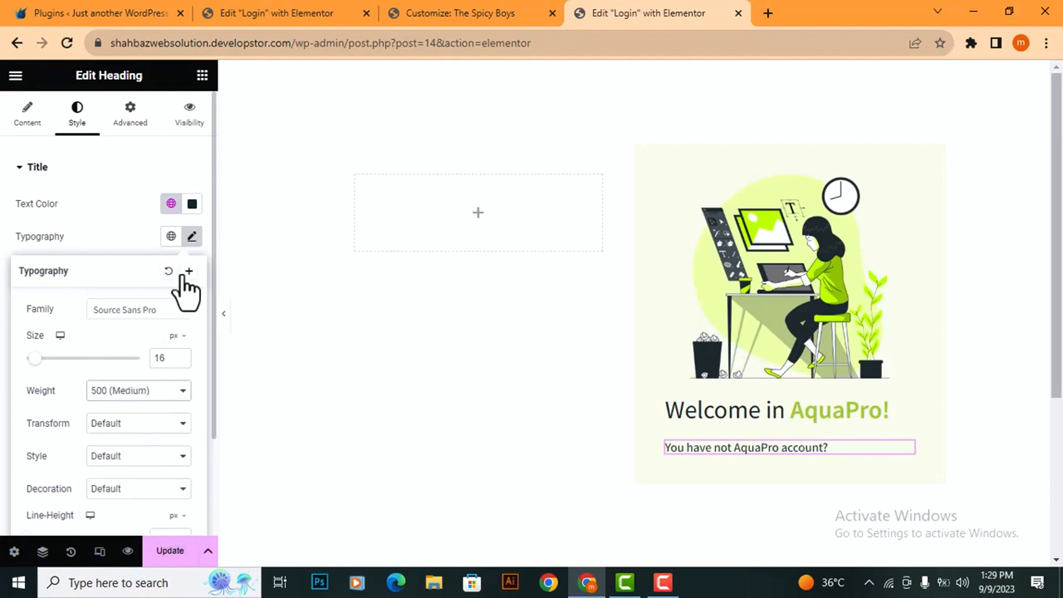
pyautogui.click(192, 239)
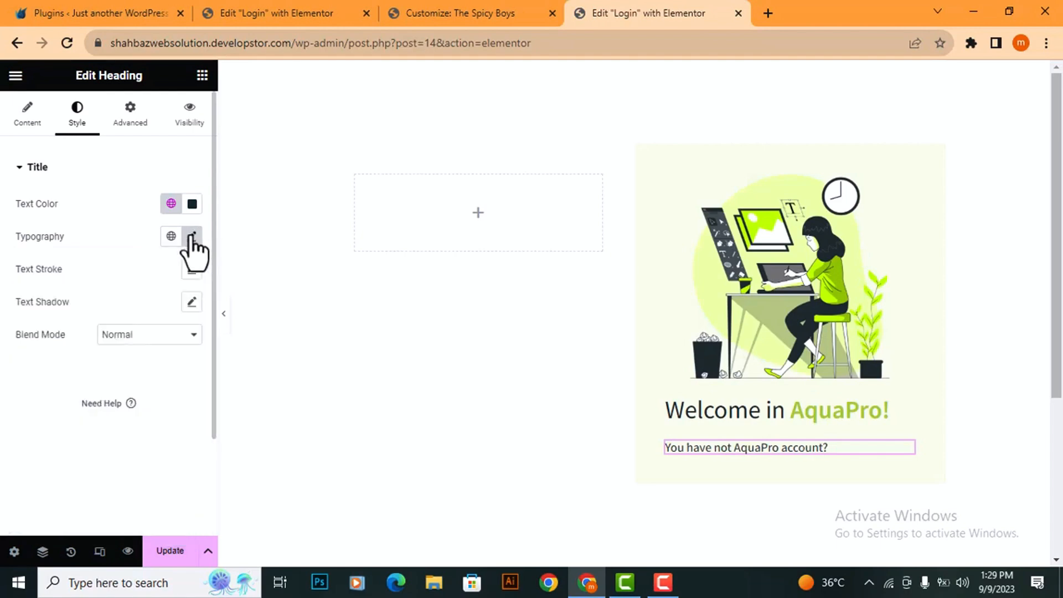
# Step: Set the account question heading's top margin to -10 px, leaving the other sides at 0
pyautogui.click(131, 115)
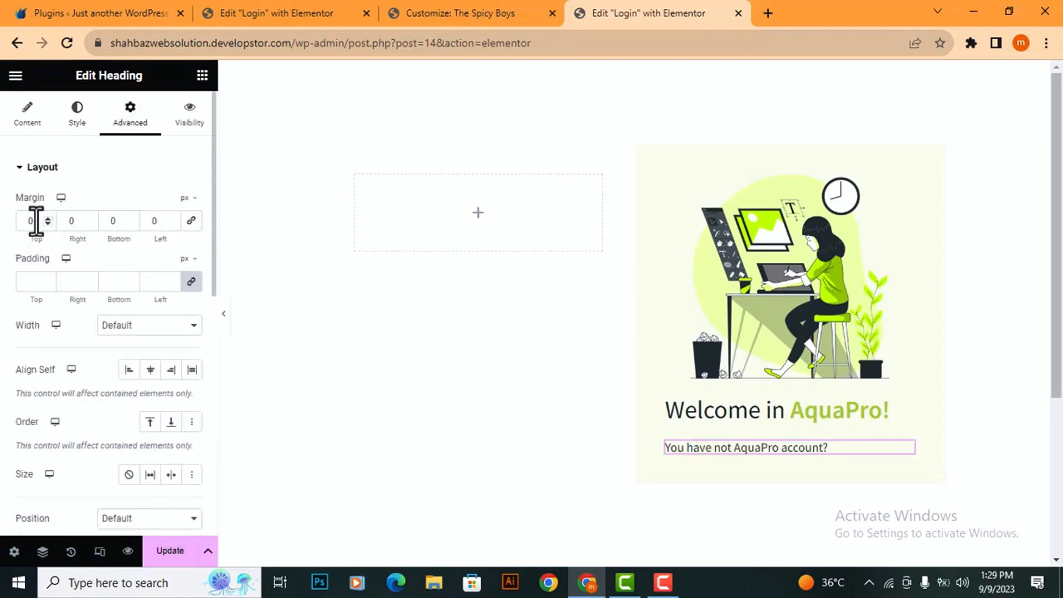
pyautogui.write('10')
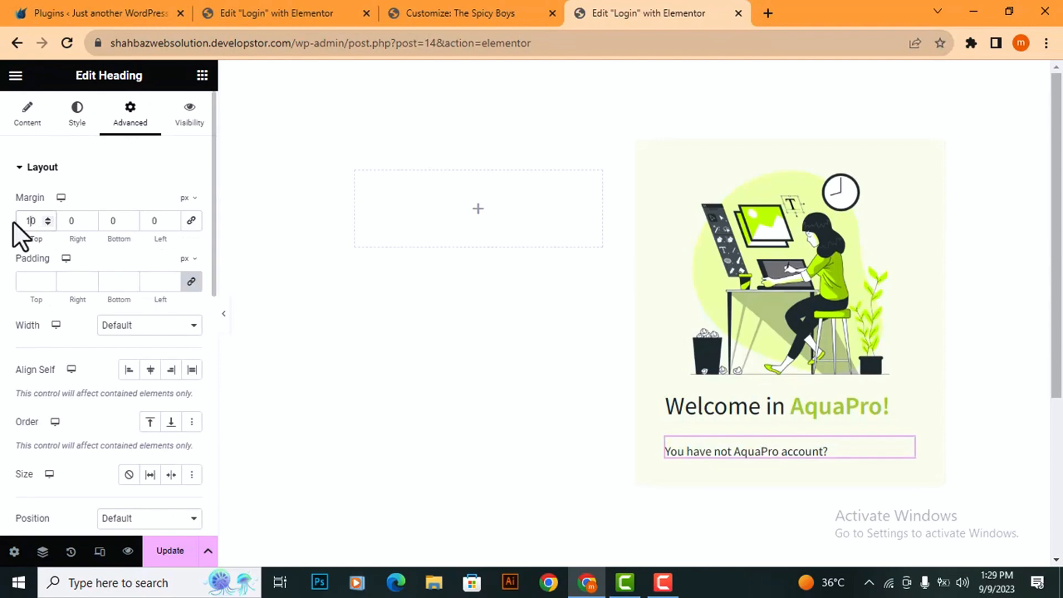
pyautogui.write('-')
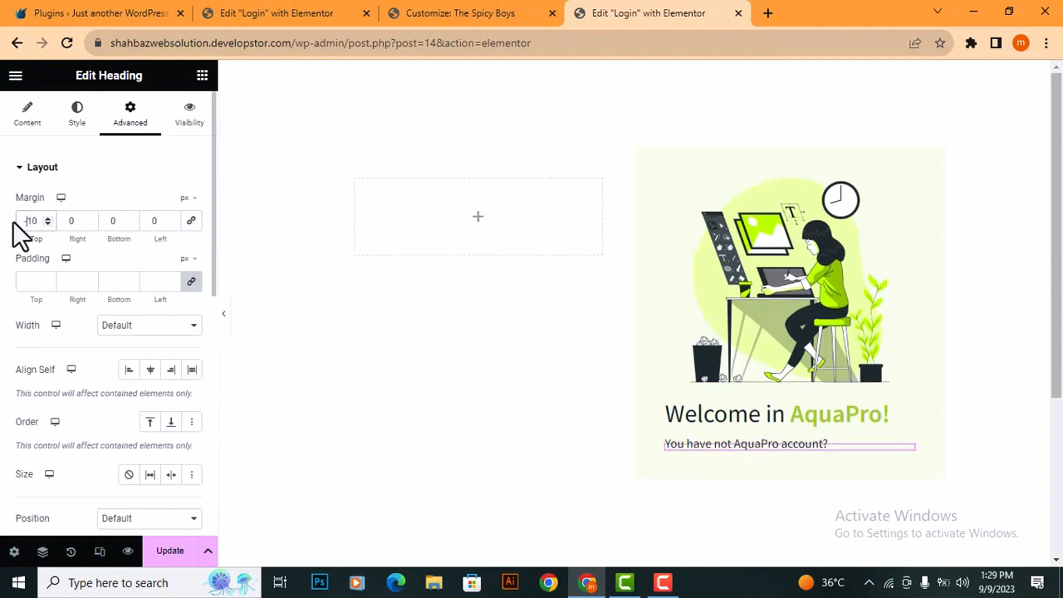
# Step: Add a Button widget below the account question heading and set its text to "Sign Up"
pyautogui.click(202, 75)
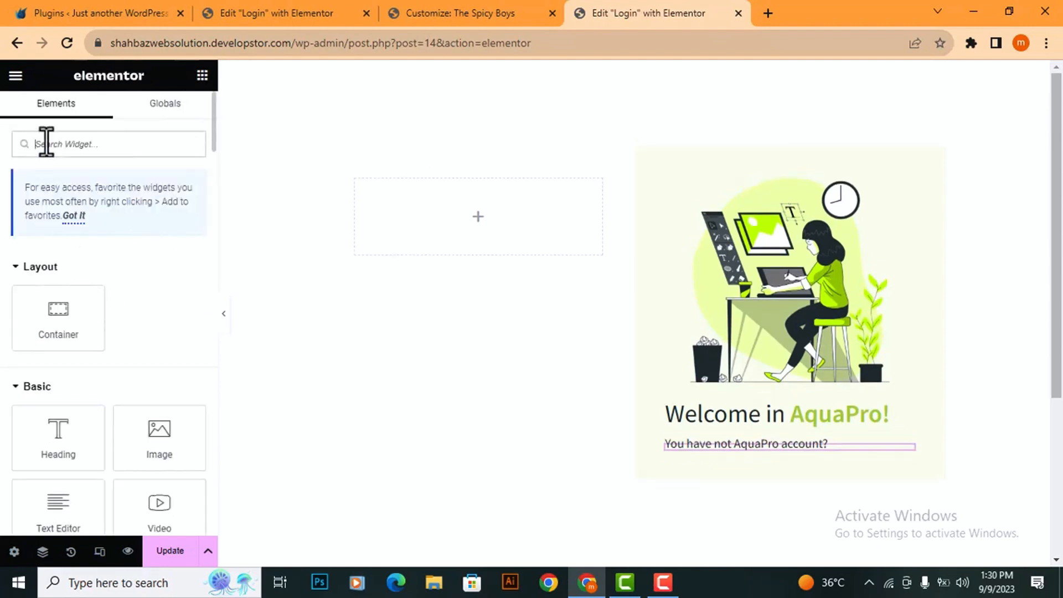
pyautogui.write('bu')
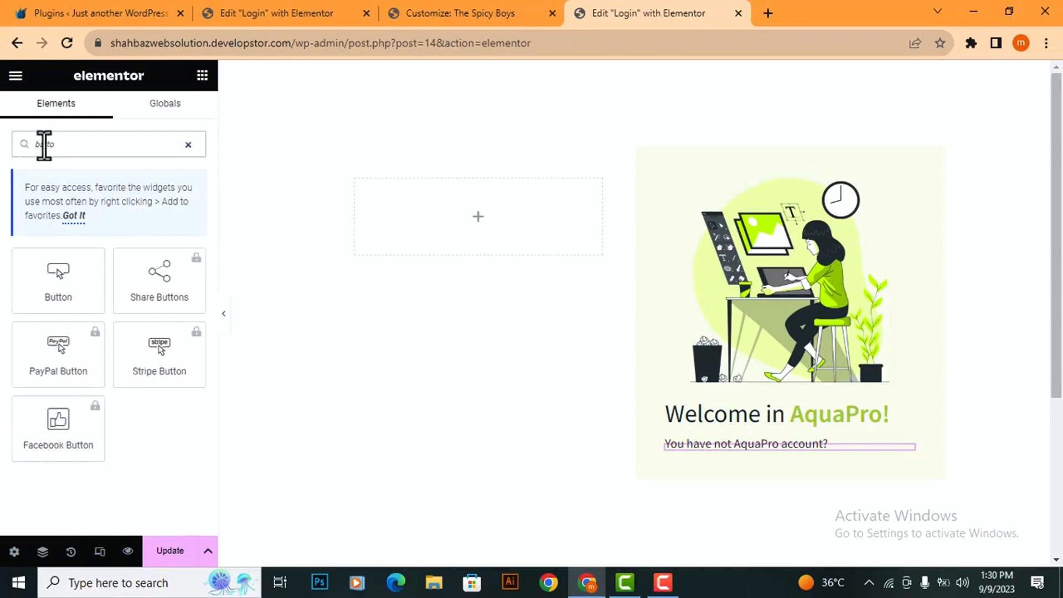
pyautogui.write('tto')
pyautogui.moveTo(60, 269); pyautogui.dragTo(802, 476)
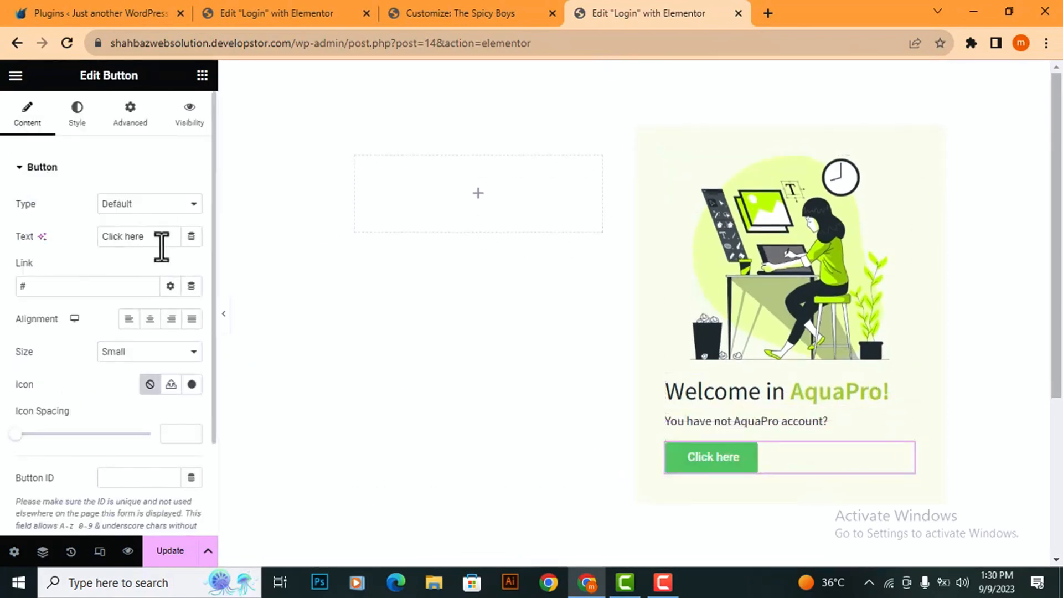
pyautogui.write('Sign Up')
# Step: Link the Sign Up button to the site's registration page by searching "regist" and picking the suggested page
pyautogui.moveTo(45, 286); pyautogui.dragTo(2, 283)
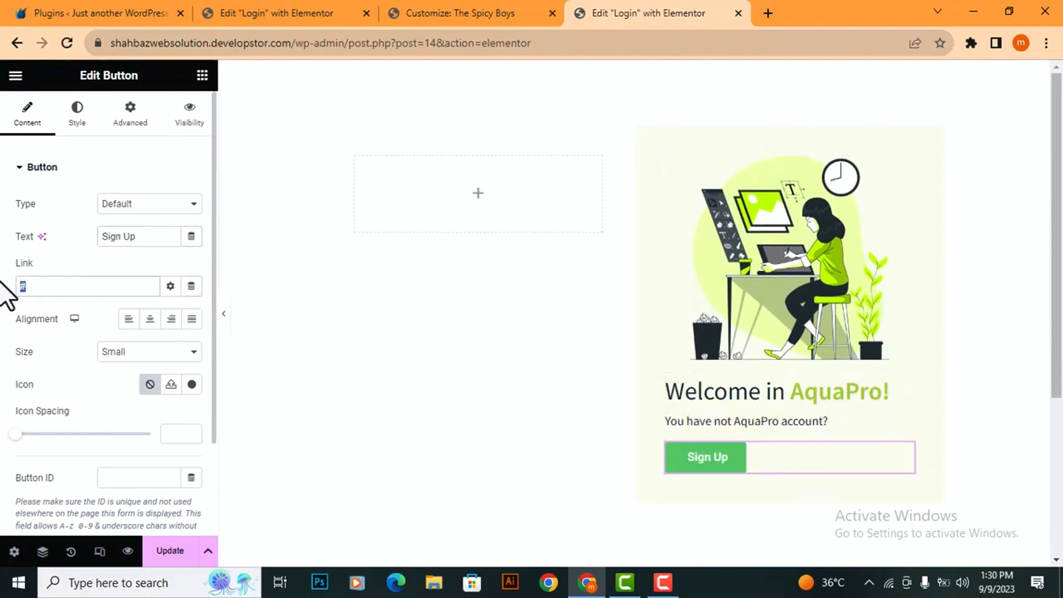
pyautogui.write('regist')
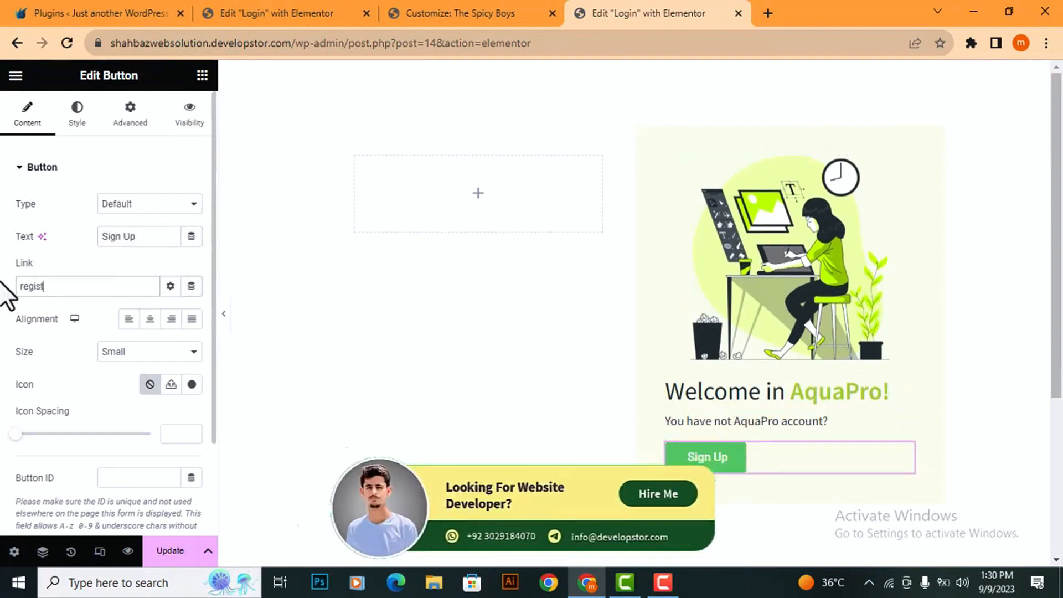
pyautogui.click(46, 314)
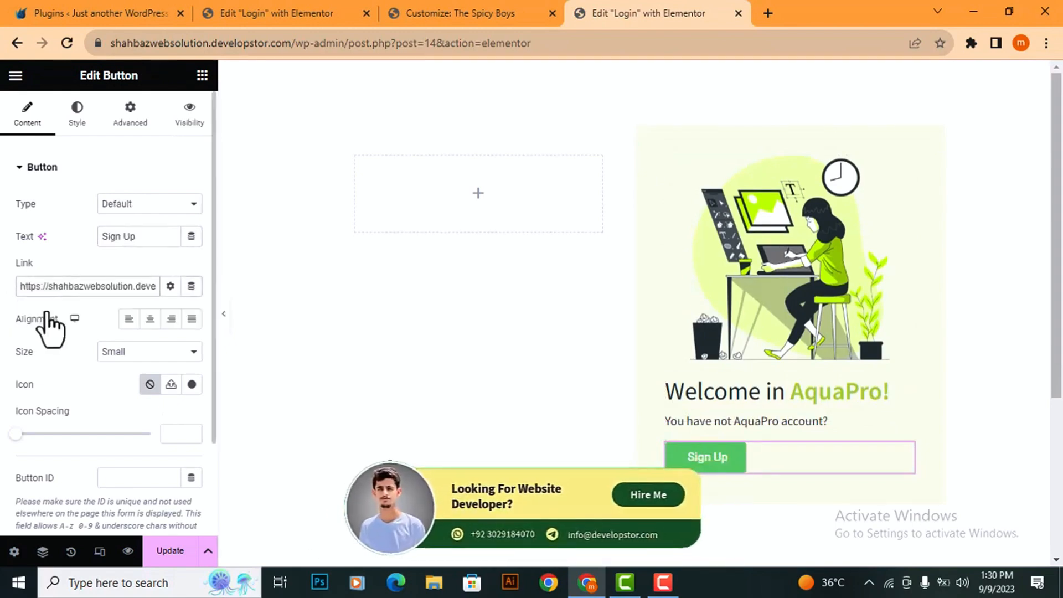
# Step: Set the Sign Up button's text to global color 1 and make its background fully transparent
pyautogui.click(77, 114)
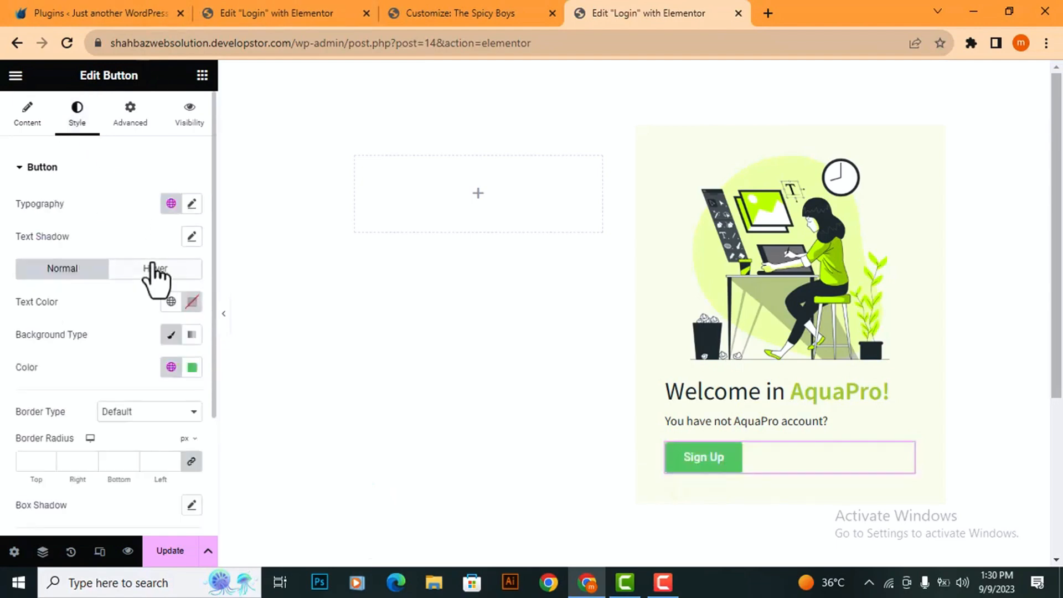
pyautogui.click(171, 302)
pyautogui.click(86, 482)
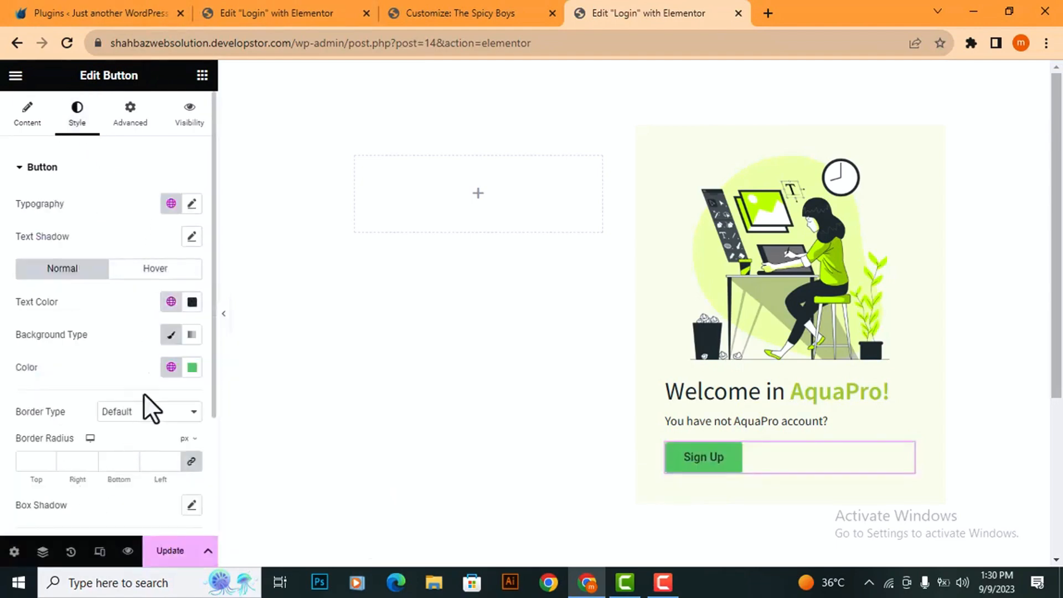
pyautogui.click(192, 367)
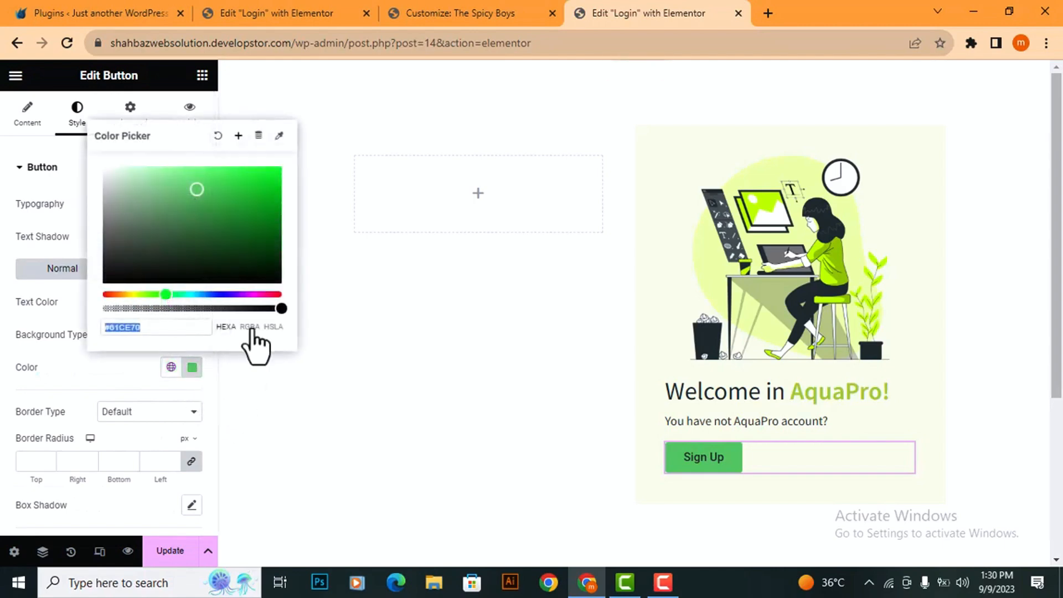
pyautogui.moveTo(276, 308); pyautogui.dragTo(111, 308)
pyautogui.click(178, 380)
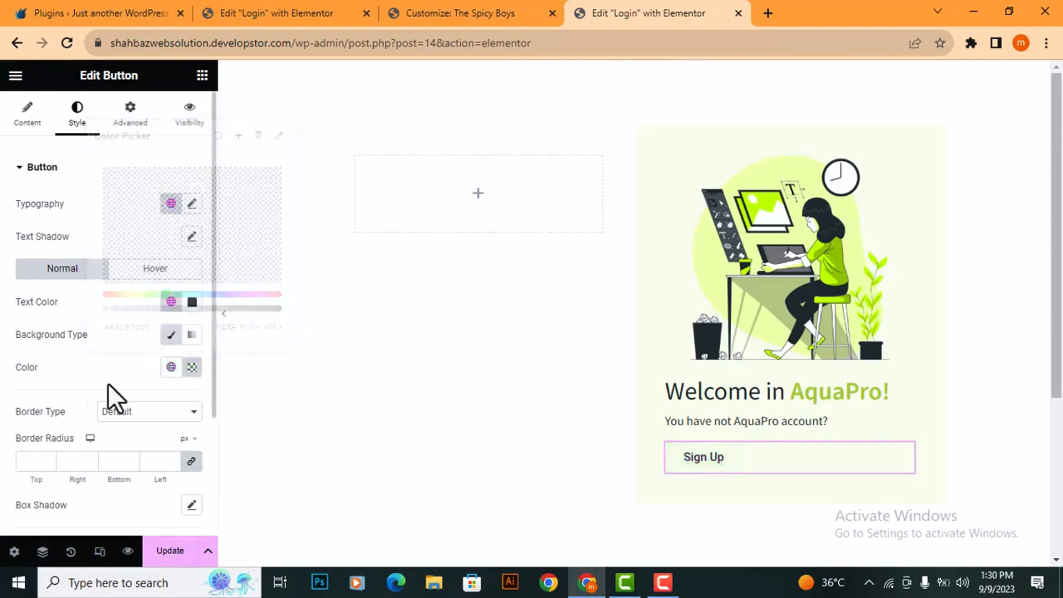
# Step: Give the Sign Up button a solid 2 px border in global color 3 with a 10 px border radius
pyautogui.click(142, 419)
pyautogui.click(124, 448)
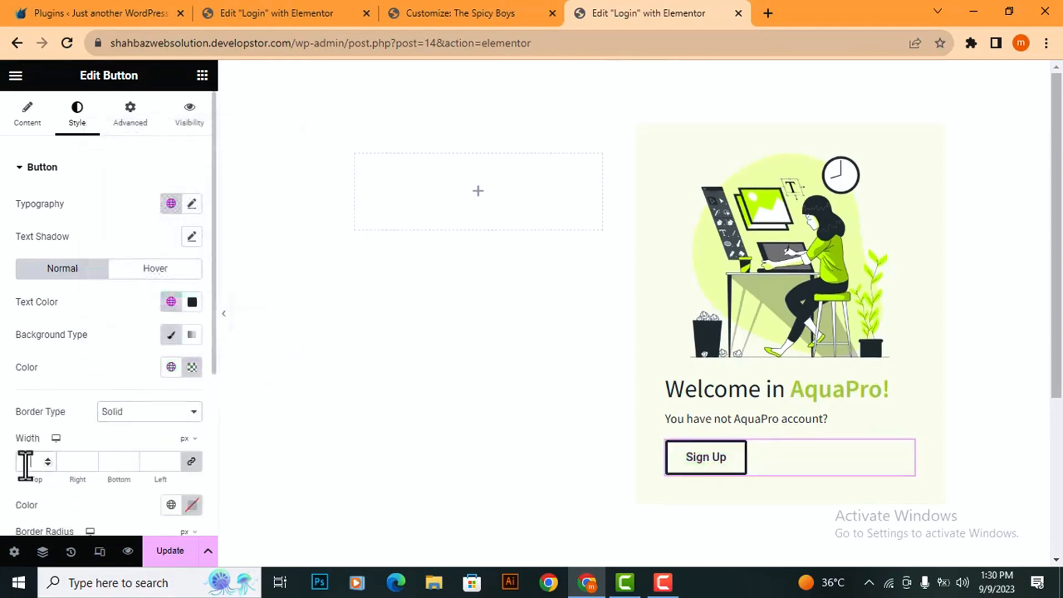
pyautogui.click(26, 464)
pyautogui.write('2')
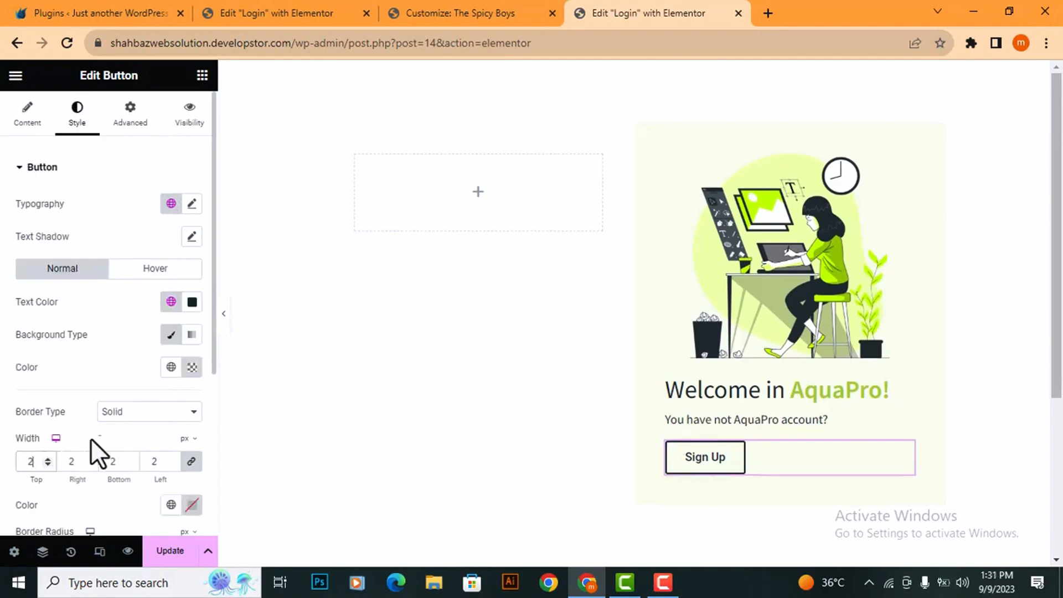
pyautogui.scroll(-1, 83, 454)
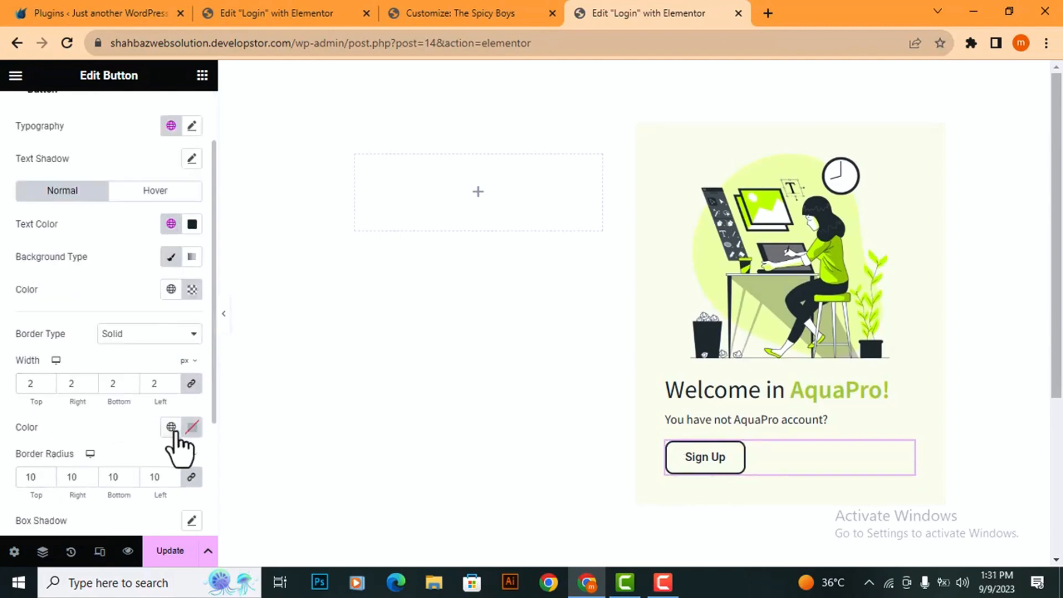
pyautogui.click(171, 428)
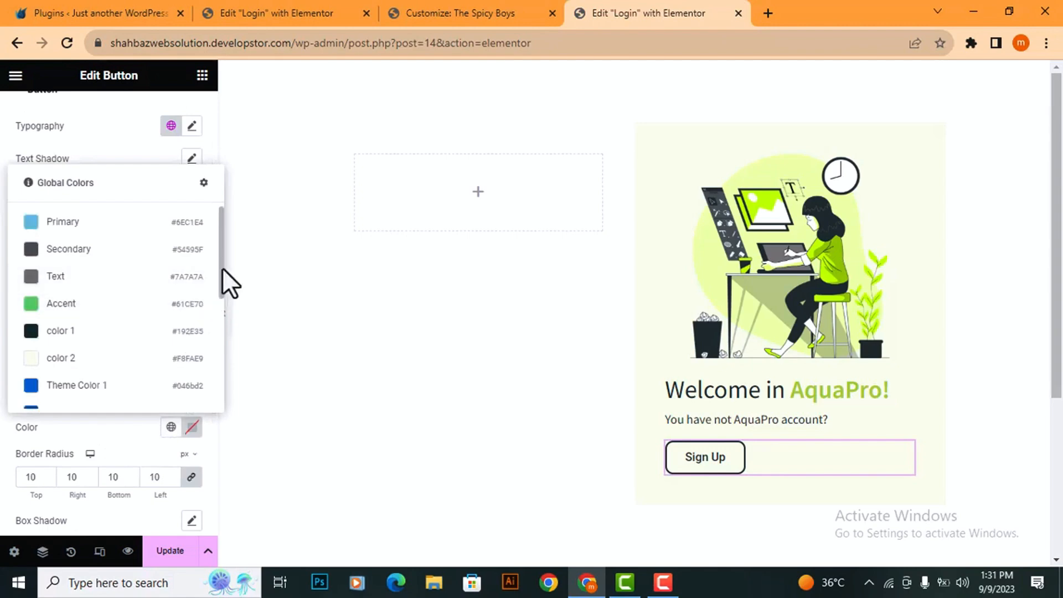
pyautogui.moveTo(222, 271); pyautogui.dragTo(211, 389)
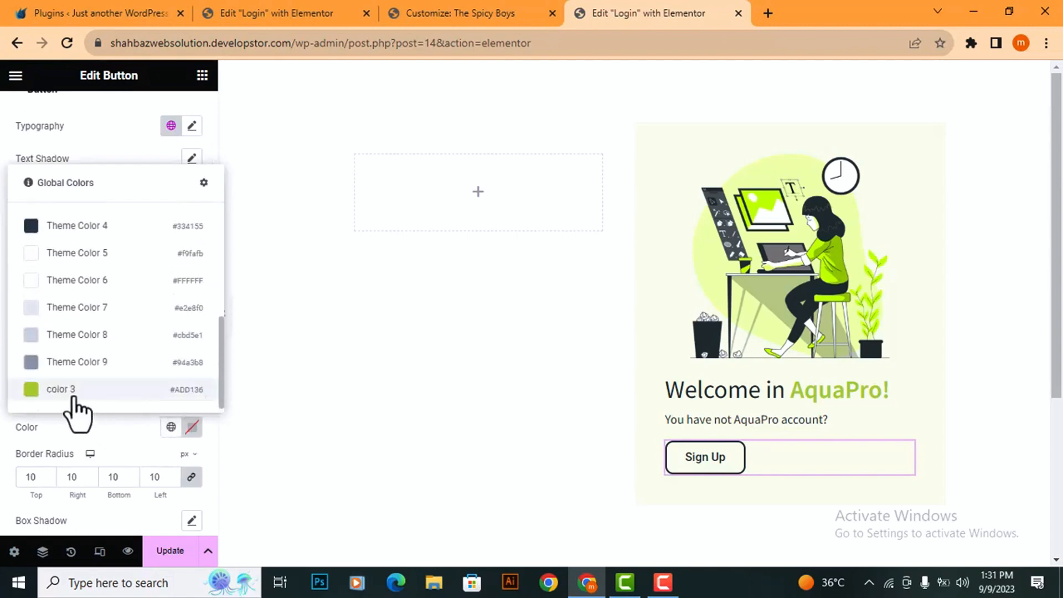
pyautogui.click(72, 390)
# Step: Set the illustration container's border radius to 0 top, 20 right, 20 bottom and 0 left, in px
pyautogui.click(643, 131)
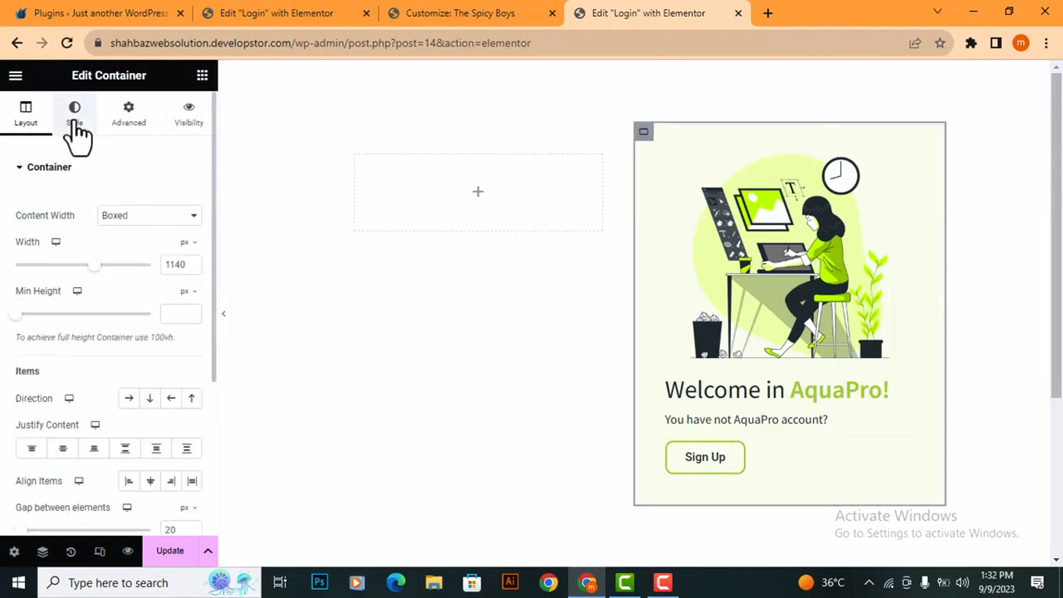
pyautogui.click(76, 124)
pyautogui.click(32, 488)
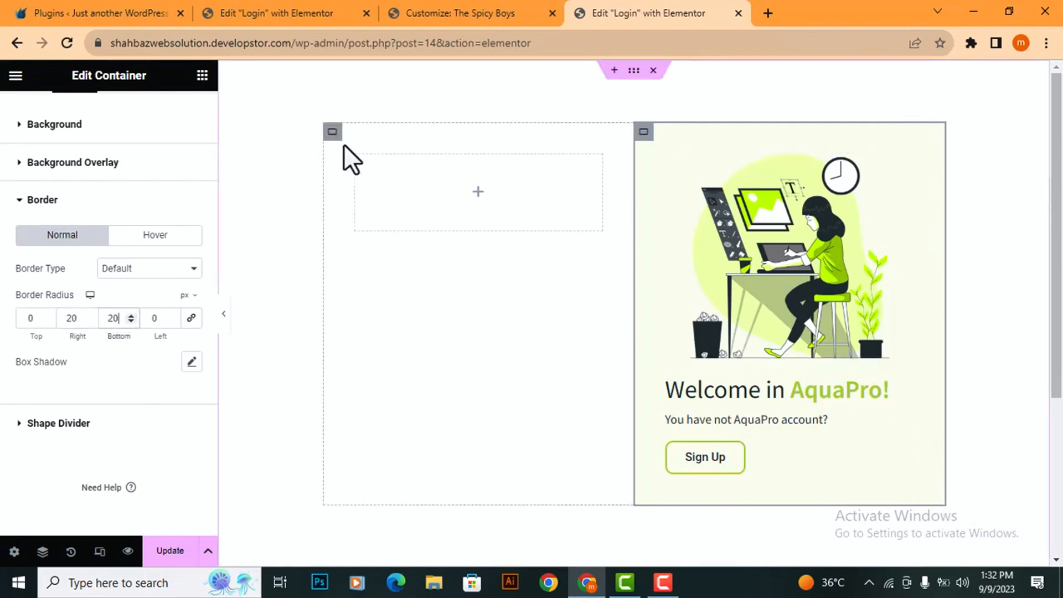
# Step: Set the empty container's background to global color 1
pyautogui.click(332, 133)
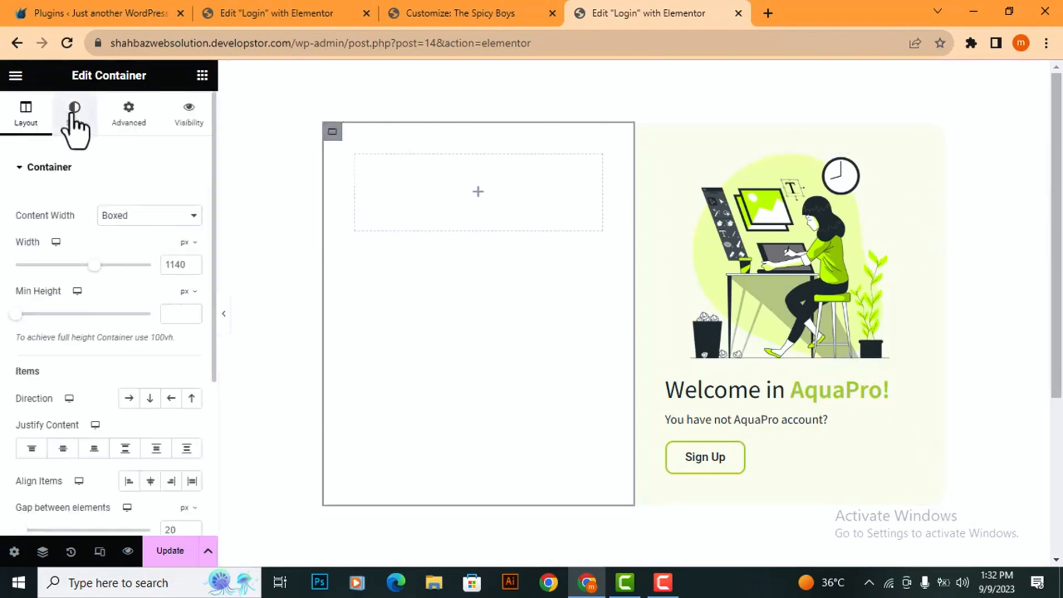
pyautogui.click(72, 114)
pyautogui.click(171, 269)
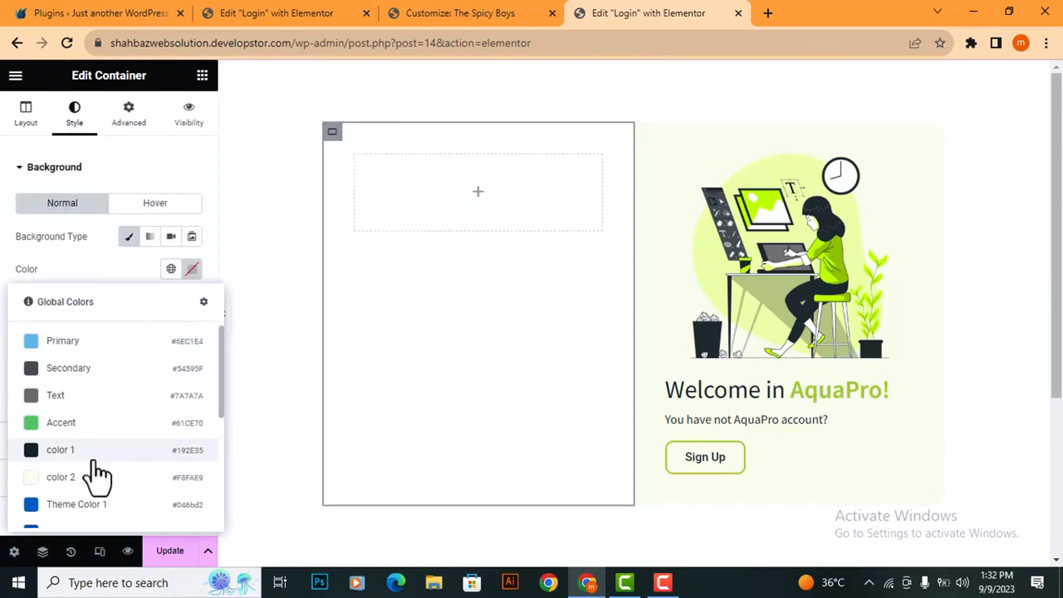
pyautogui.click(93, 459)
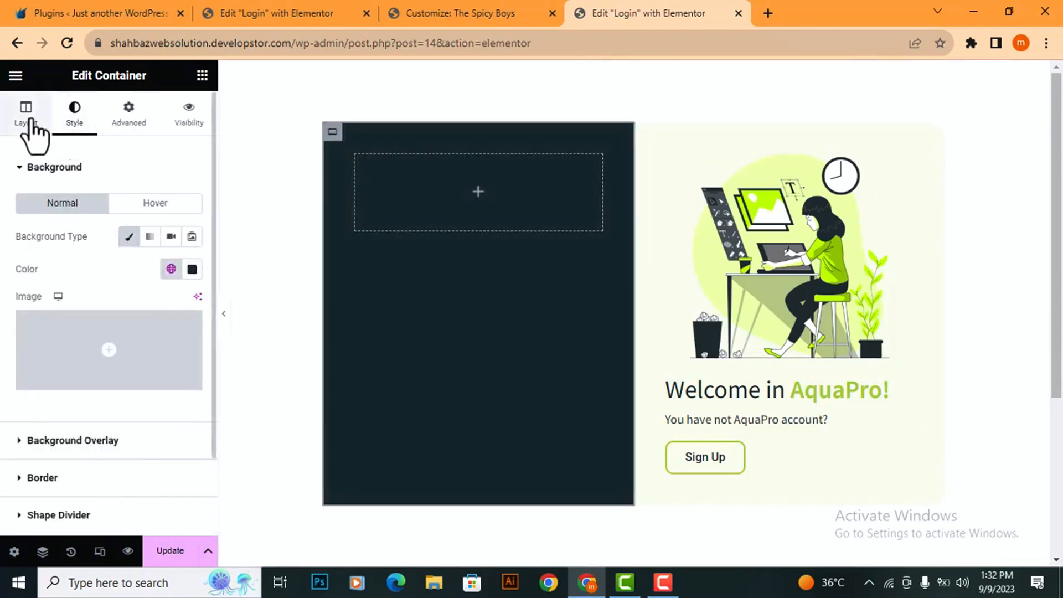
# Step: Set Justify Content to center for both the dark empty container and the illustration container
pyautogui.click(27, 113)
pyautogui.click(63, 448)
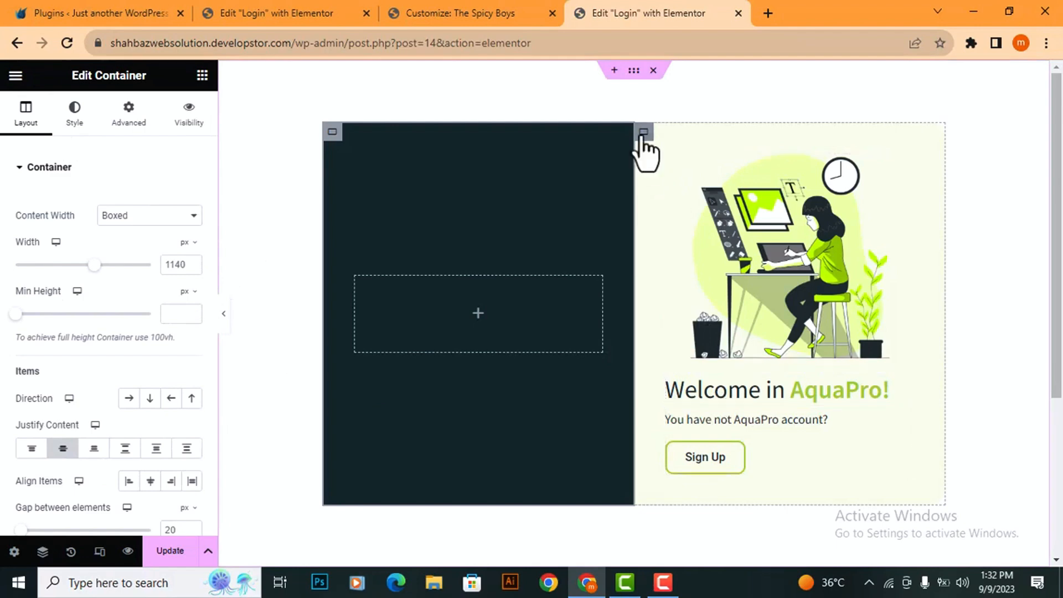
pyautogui.click(643, 138)
pyautogui.click(26, 111)
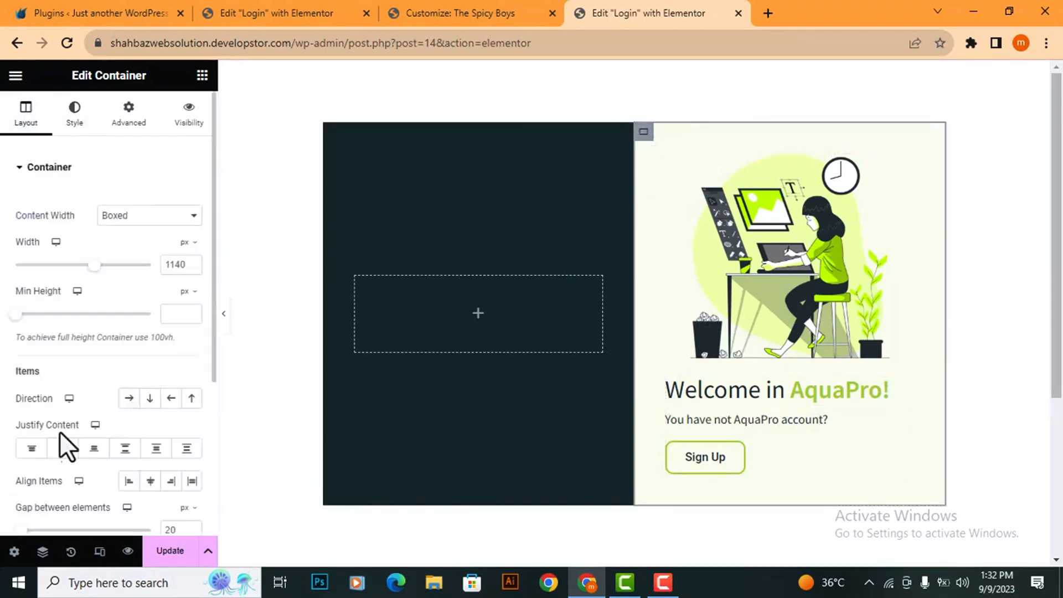
pyautogui.click(74, 449)
# Step: Add an Icon Box widget to the dark empty container
pyautogui.click(332, 133)
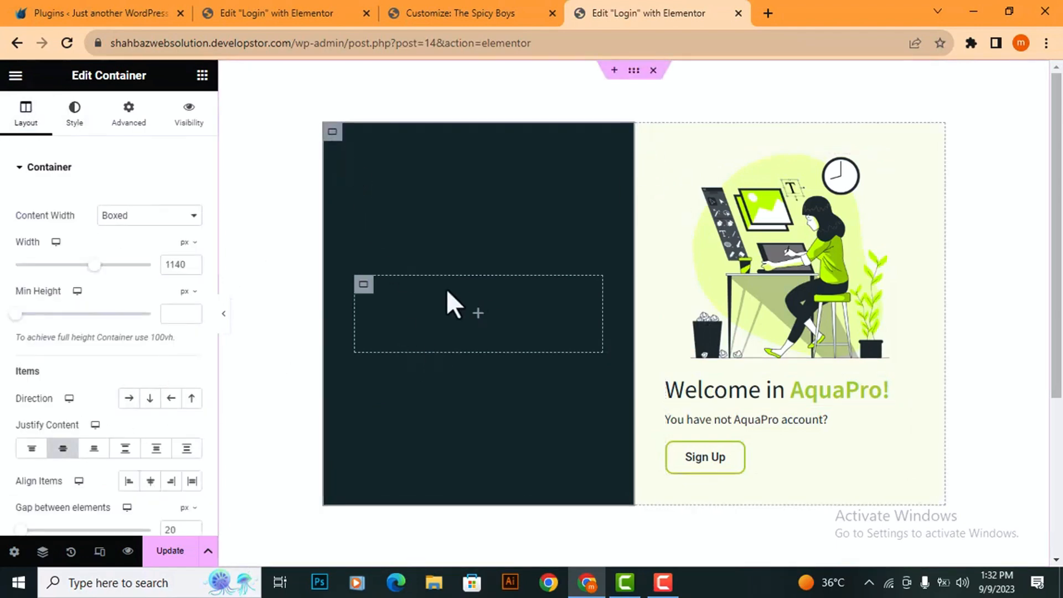
pyautogui.click(202, 76)
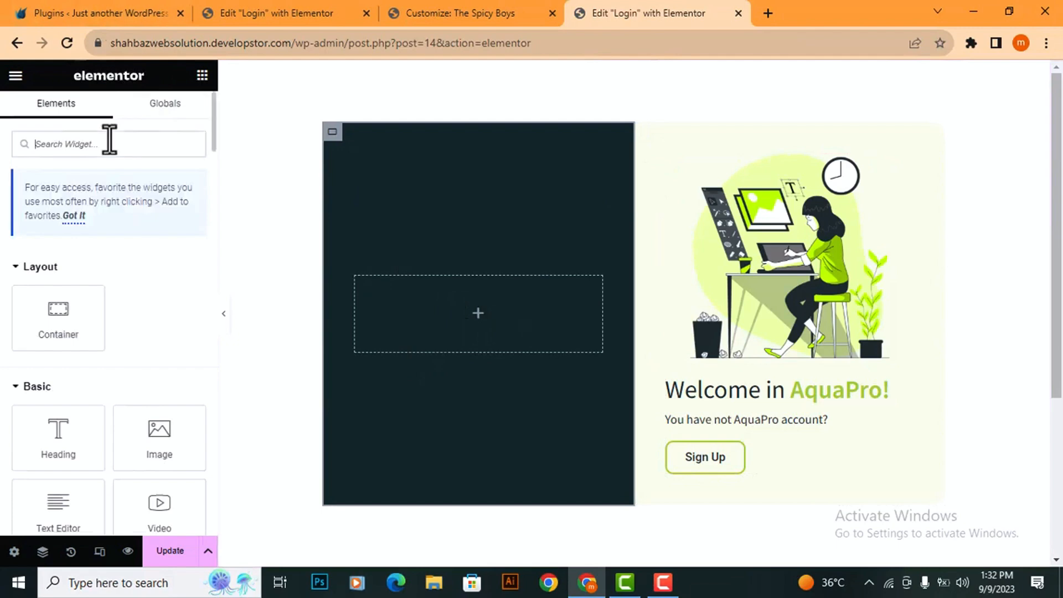
pyautogui.write('icon')
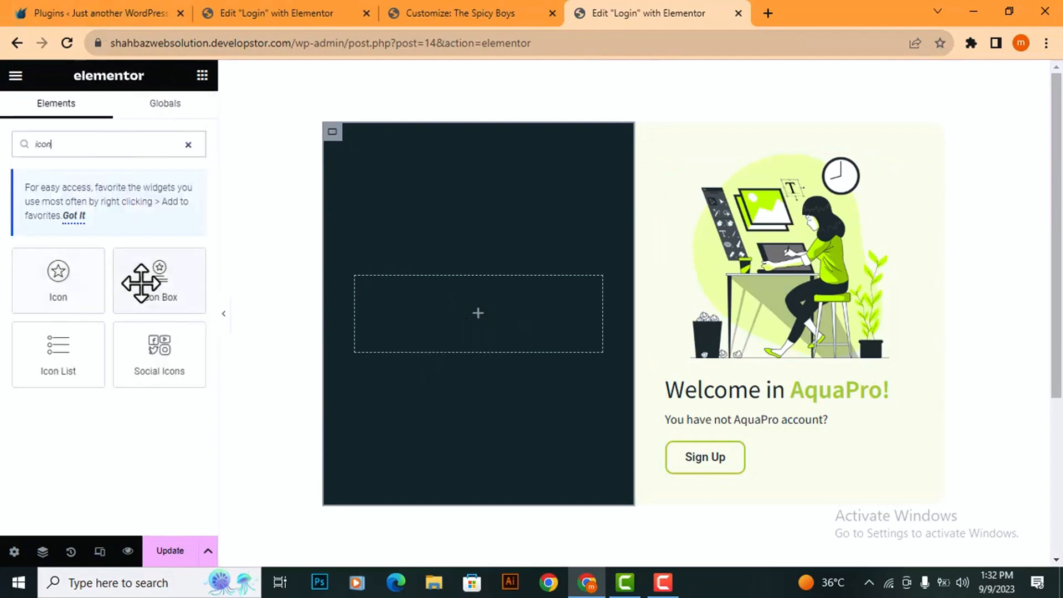
pyautogui.moveTo(142, 281); pyautogui.dragTo(465, 316)
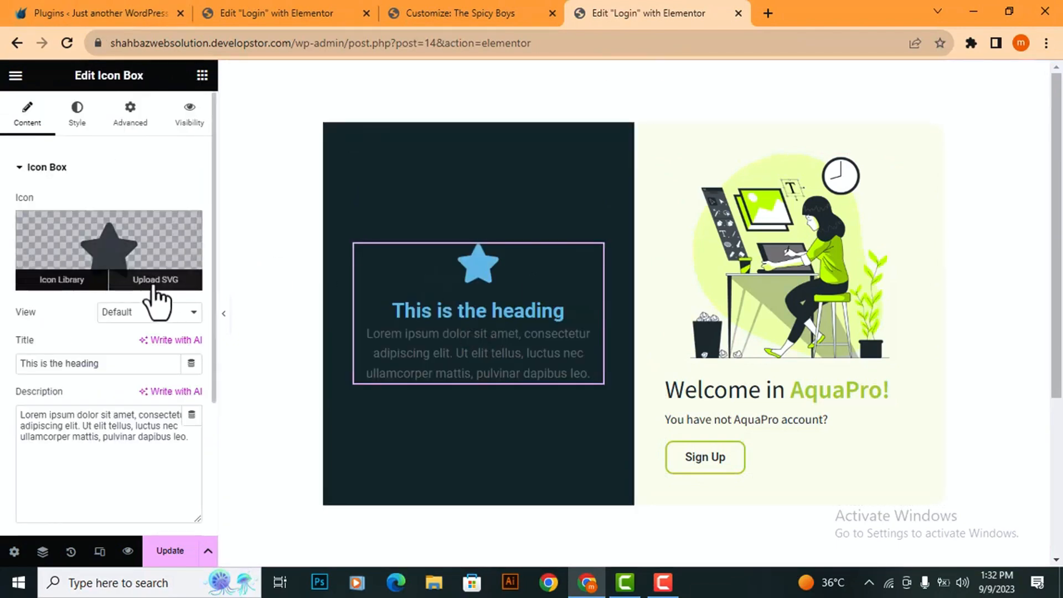
# Step: Enable unfiltered file uploads and replace the icon box's star with an uploaded person-outline SVG icon
pyautogui.click(148, 282)
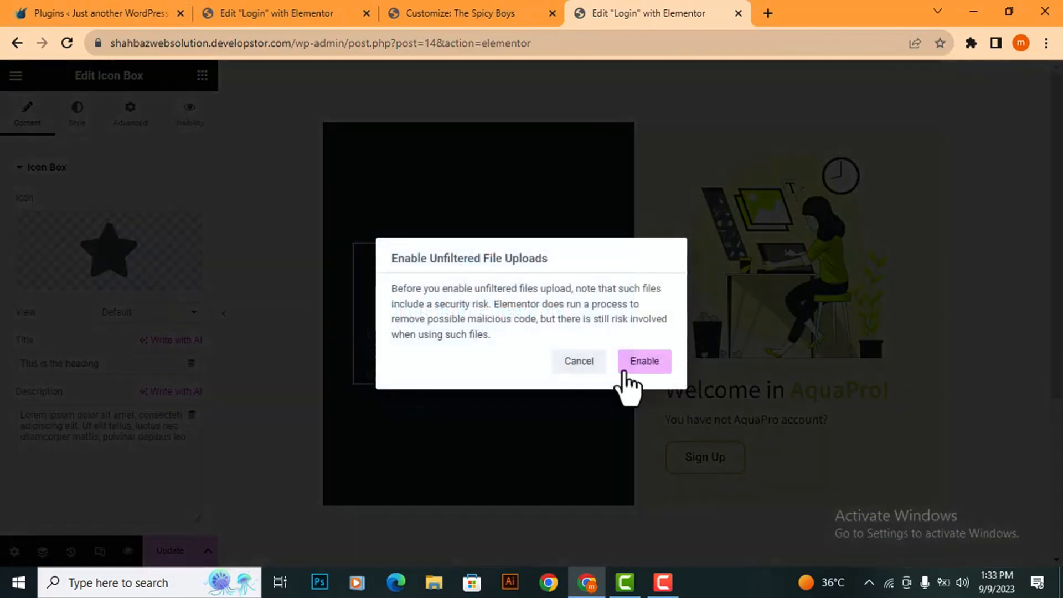
pyautogui.click(639, 362)
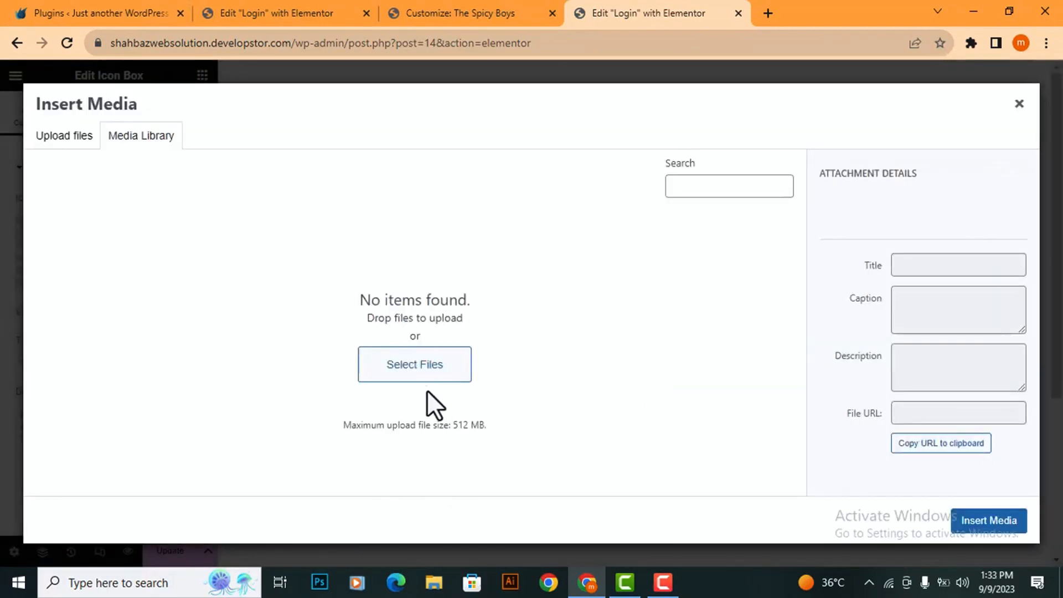
pyautogui.click(431, 363)
pyautogui.doubleClick(504, 144)
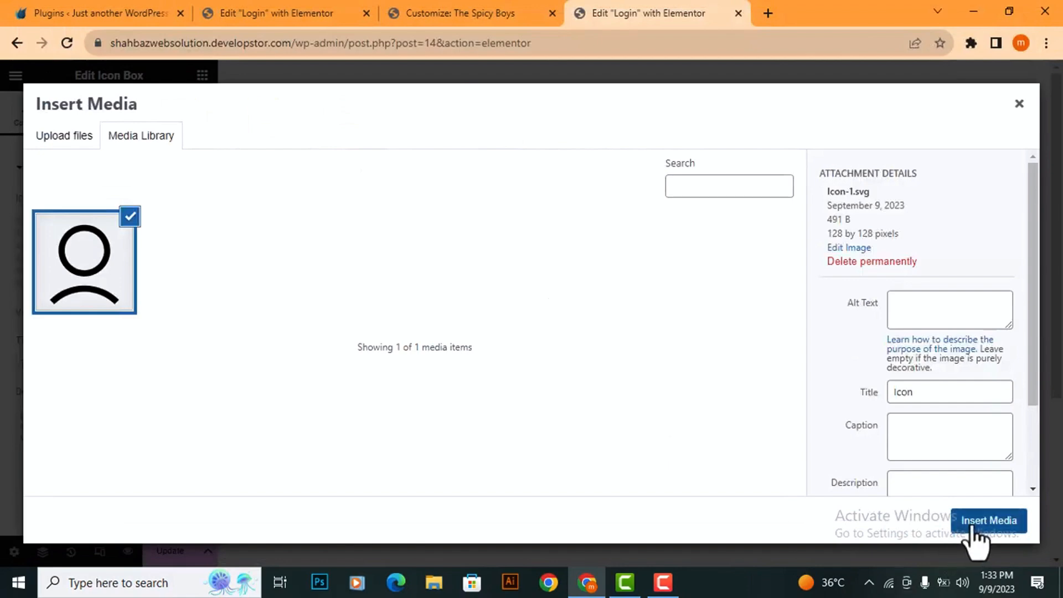
pyautogui.click(989, 520)
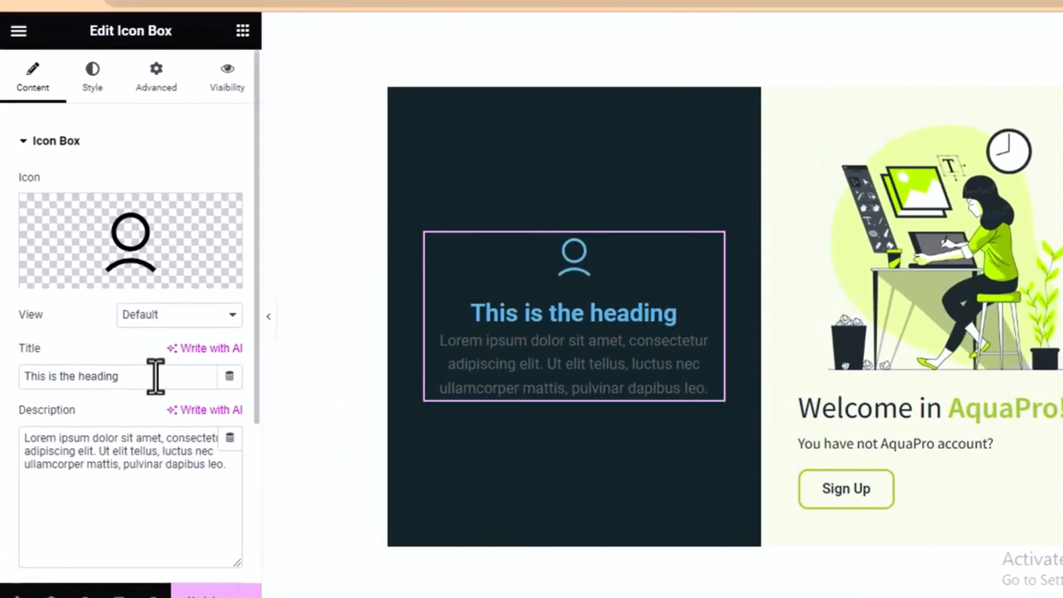
# Step: Clear the icon box's description and set its title to "Login To Exiting Account"
pyautogui.moveTo(156, 377); pyautogui.dragTo(12, 391)
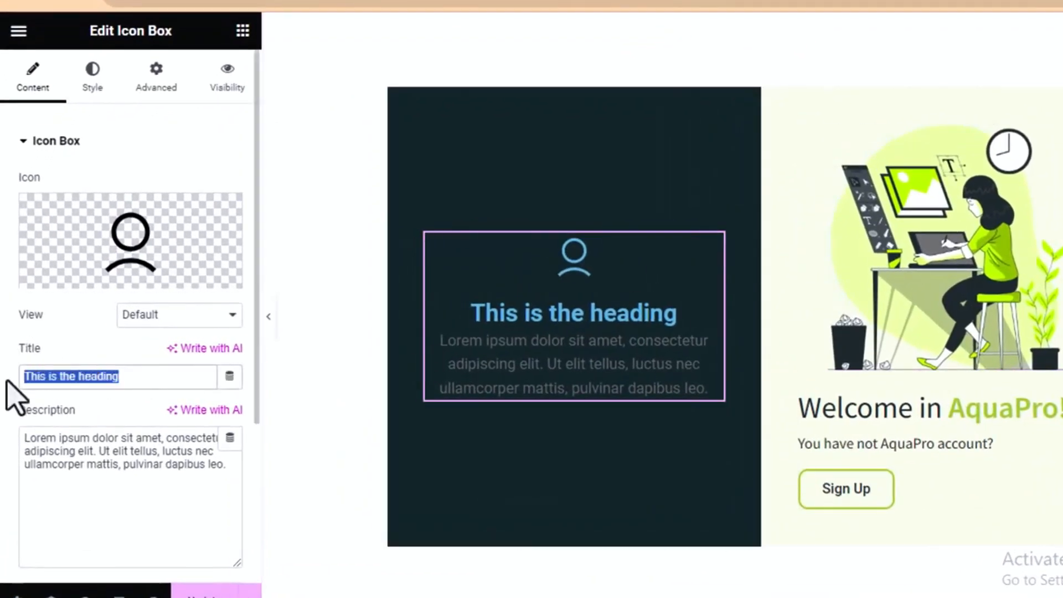
pyautogui.click(147, 467)
pyautogui.hotkey('ctrl', 'a')
pyautogui.press('BackSpace')
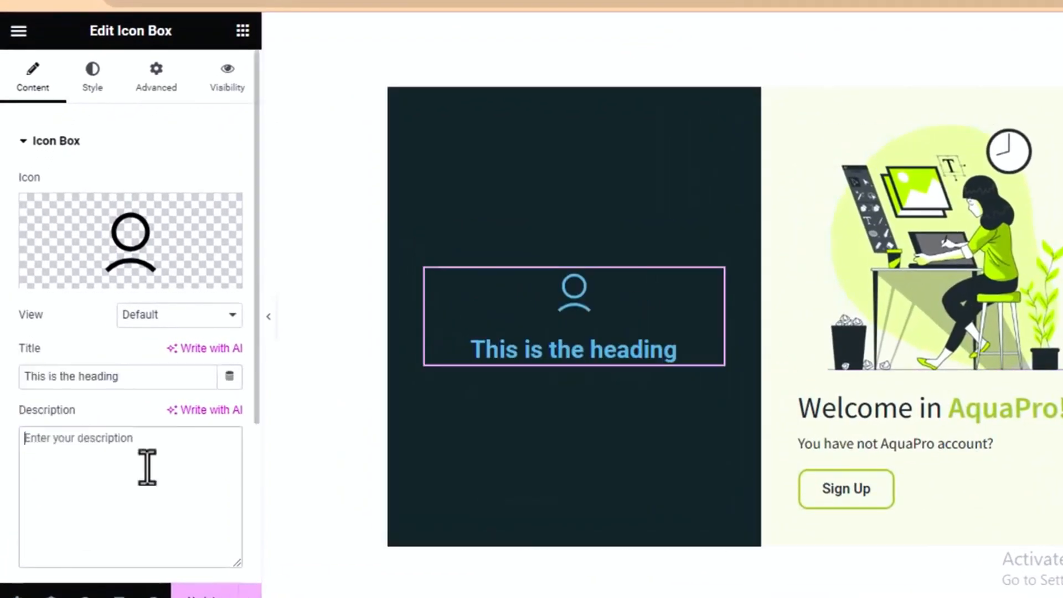
pyautogui.moveTo(154, 382); pyautogui.dragTo(2, 376)
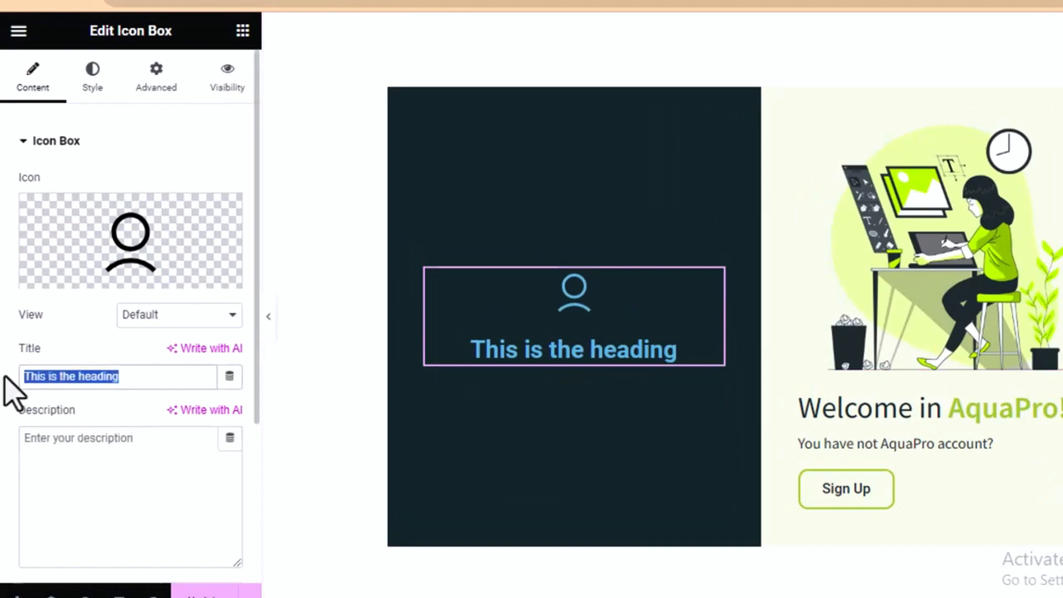
pyautogui.write('Login To Exiting Account')
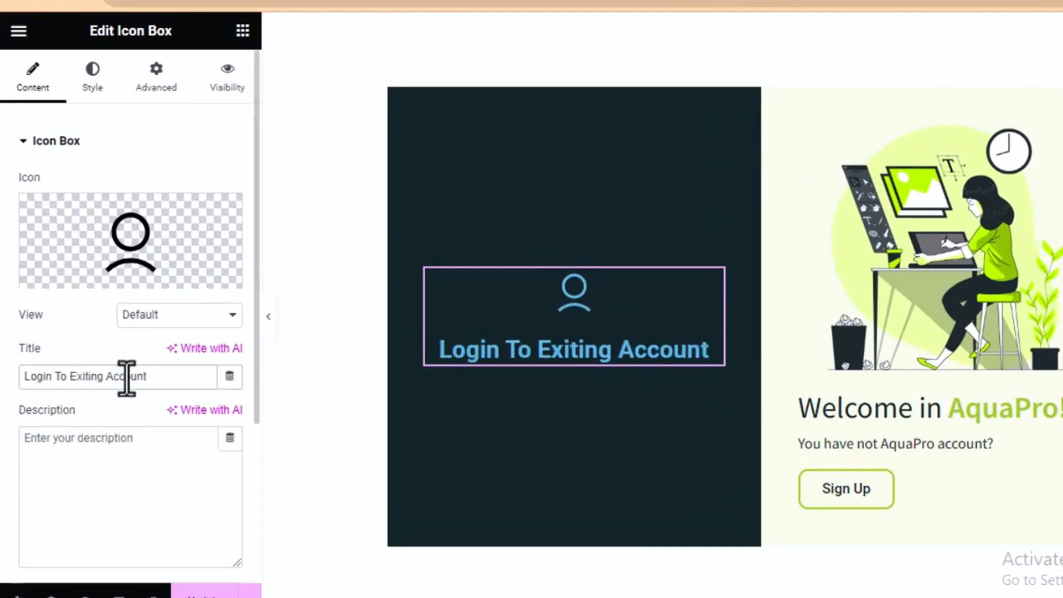
# Step: Style the icon box's icon with 10 px spacing, 80 px size and the green global color as its primary color
pyautogui.click(90, 87)
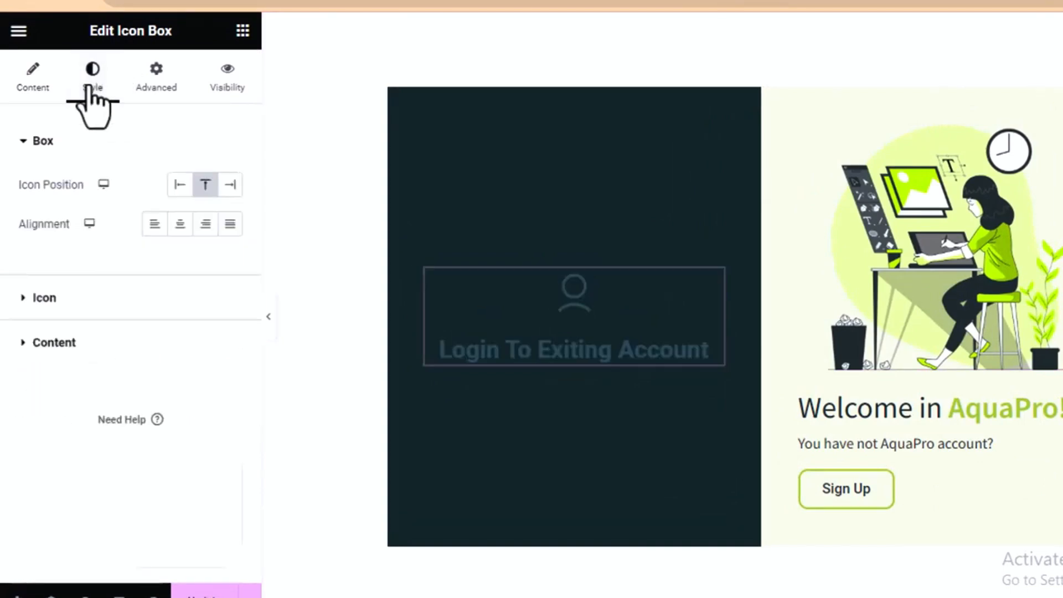
pyautogui.click(71, 297)
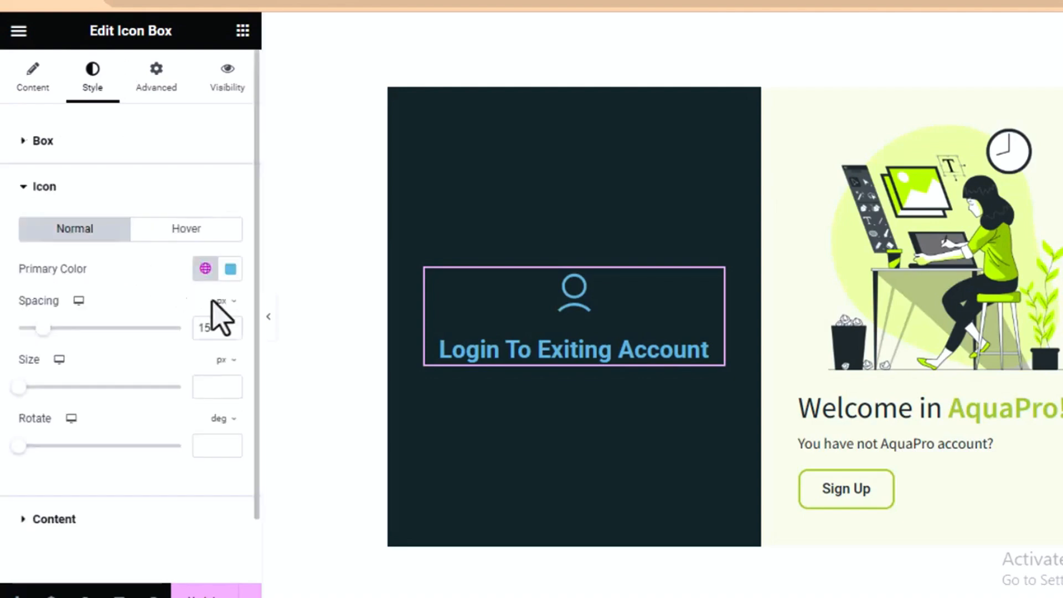
pyautogui.doubleClick(198, 328)
pyautogui.write('10')
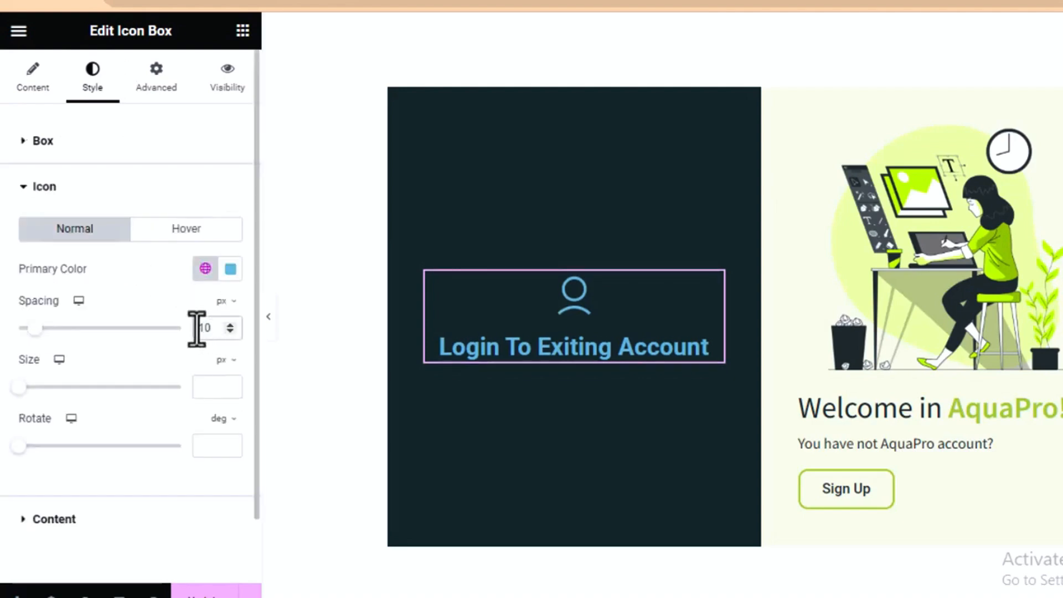
pyautogui.click(212, 387)
pyautogui.write('80')
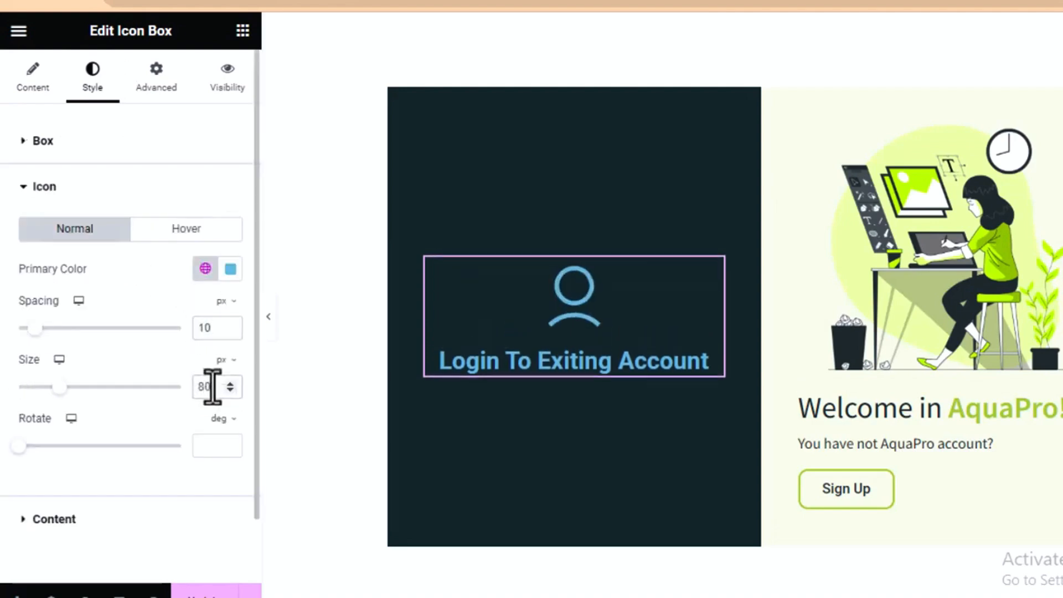
pyautogui.click(205, 272)
pyautogui.scroll(-3, 124, 444)
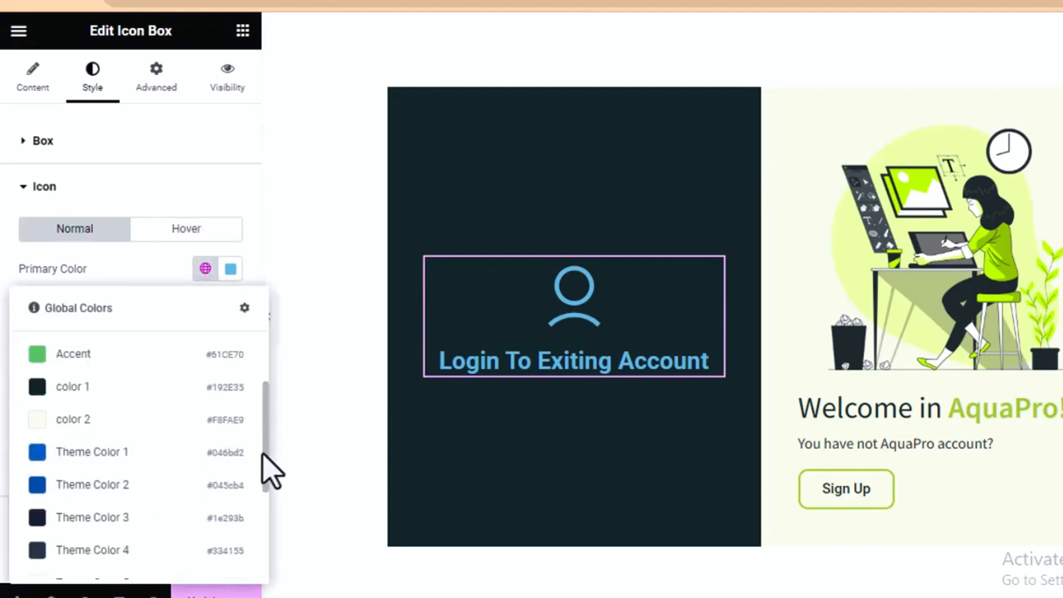
pyautogui.scroll(-3, 269, 471)
pyautogui.click(120, 557)
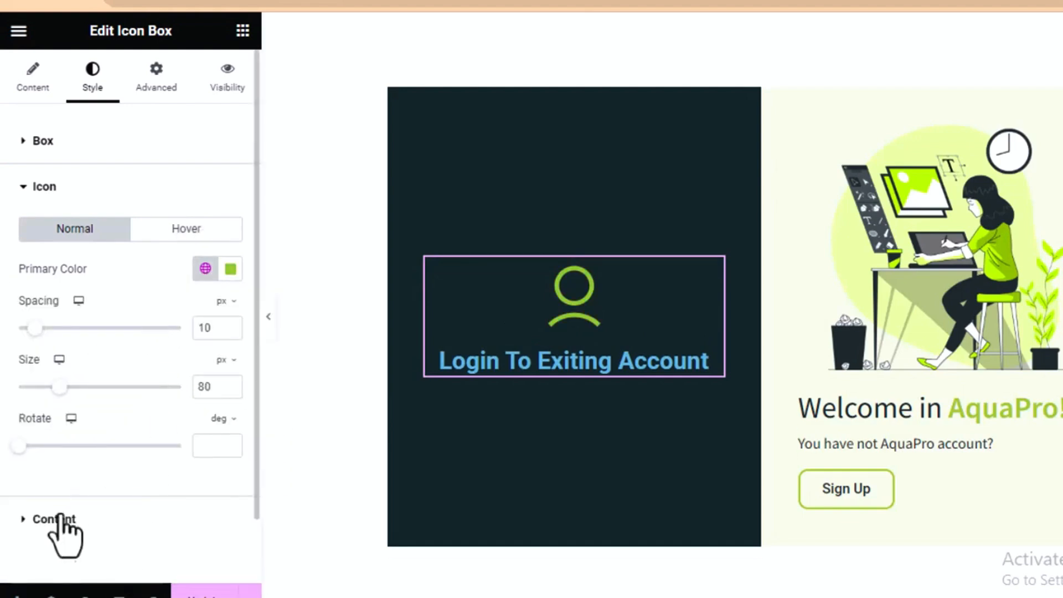
# Step: Set the icon box's title color to white
pyautogui.click(55, 520)
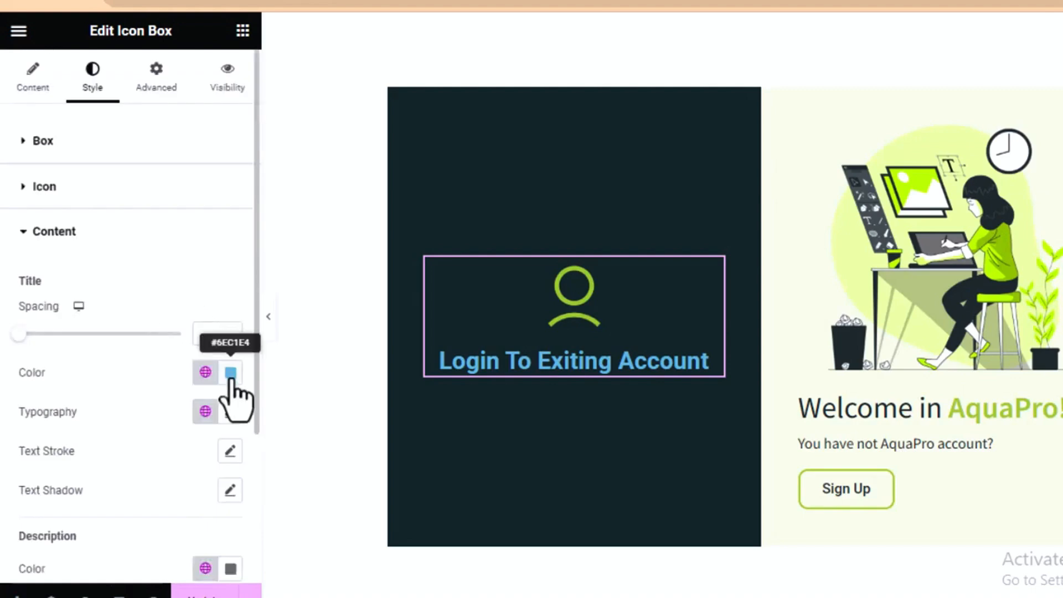
pyautogui.click(230, 373)
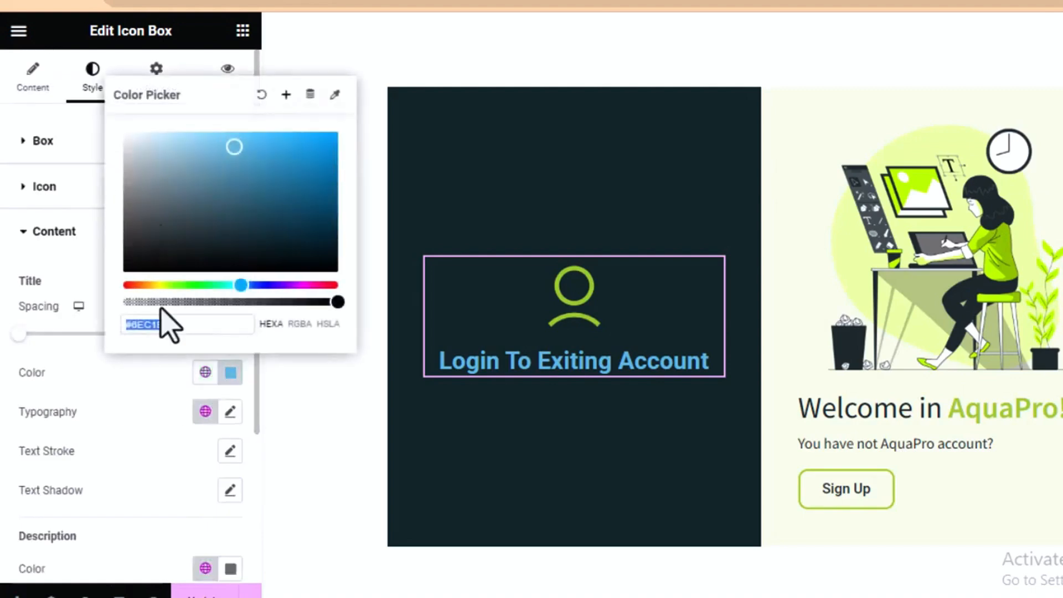
pyautogui.click(124, 140)
pyautogui.click(167, 399)
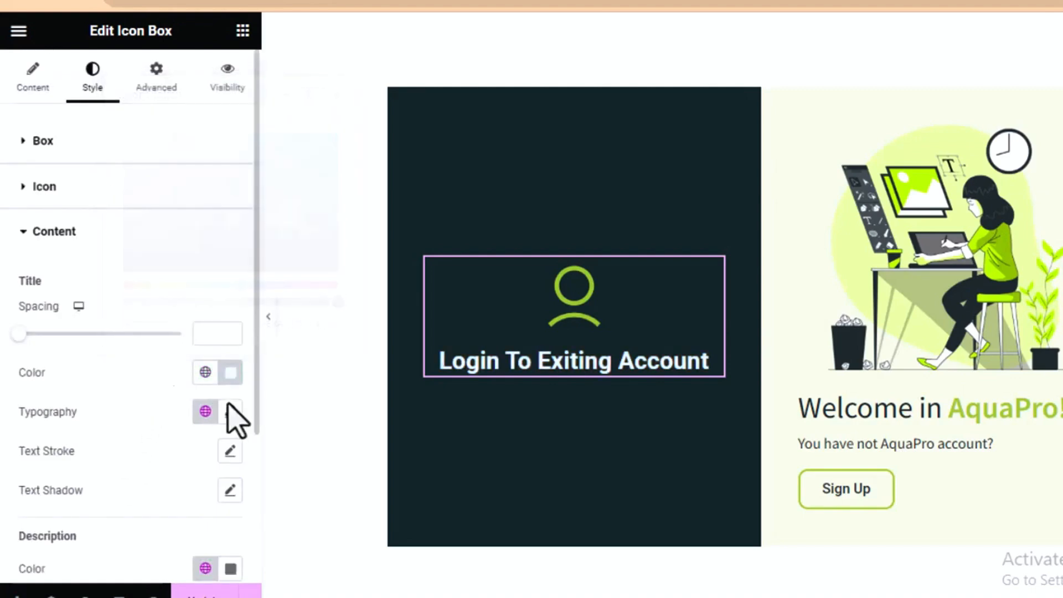
# Step: Set the icon box title's typography to Source Sans Pro at 18 px
pyautogui.click(231, 411)
pyautogui.click(171, 500)
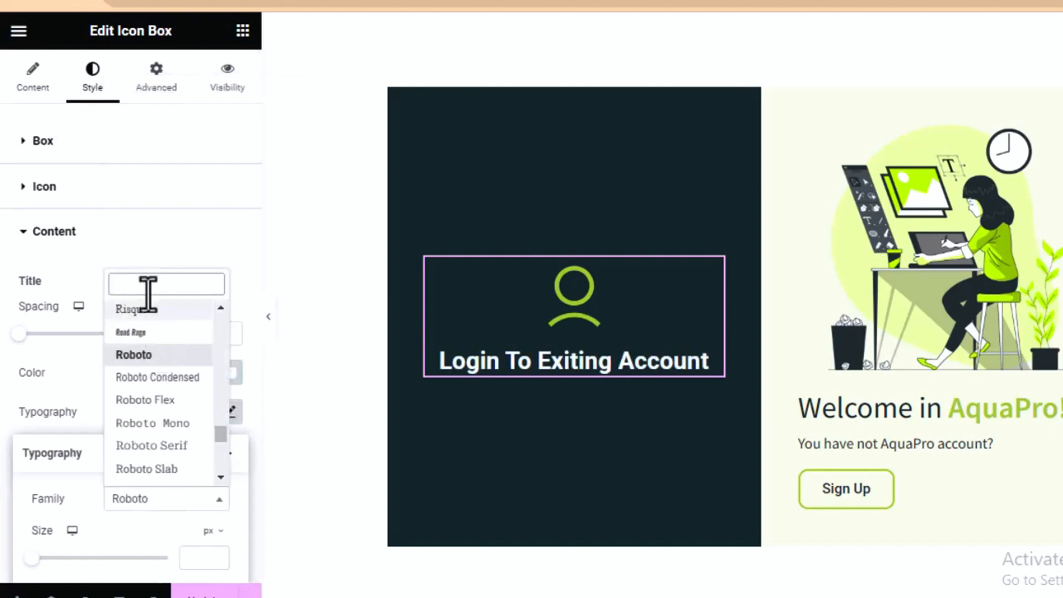
pyautogui.write('sour')
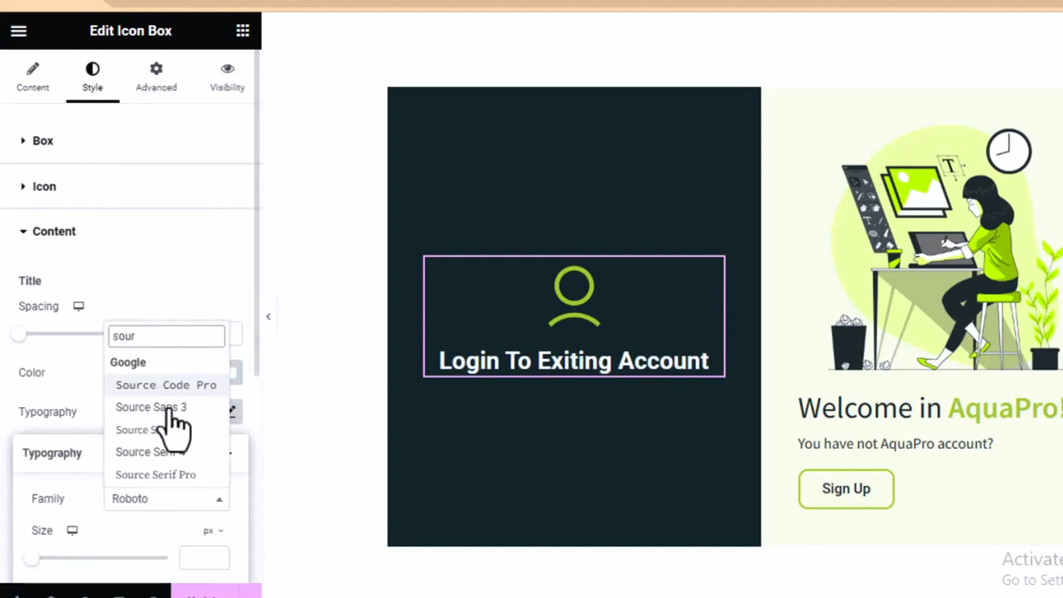
pyautogui.click(184, 435)
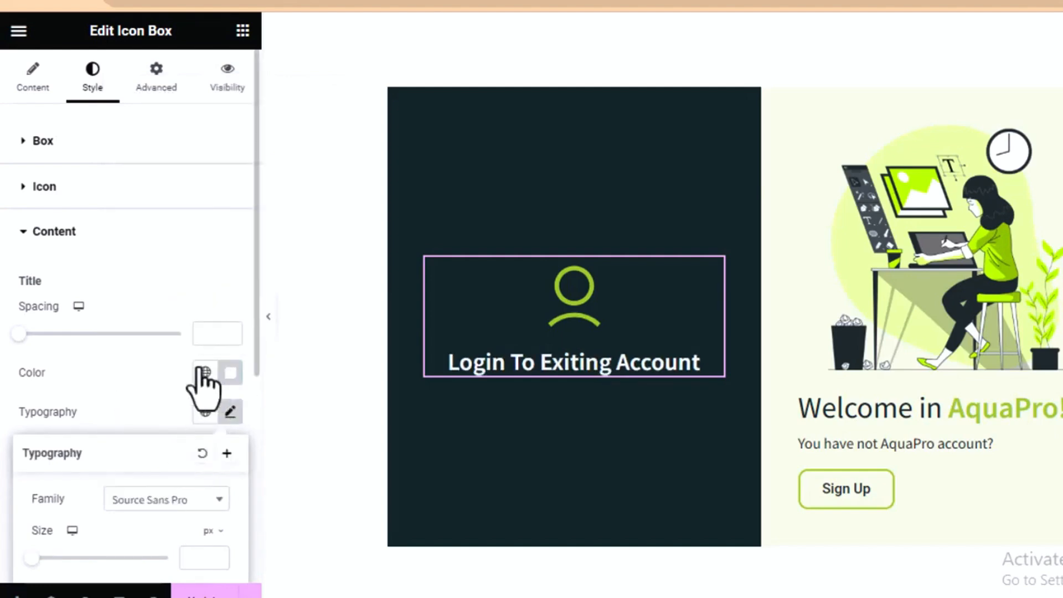
pyautogui.click(187, 557)
pyautogui.write('18')
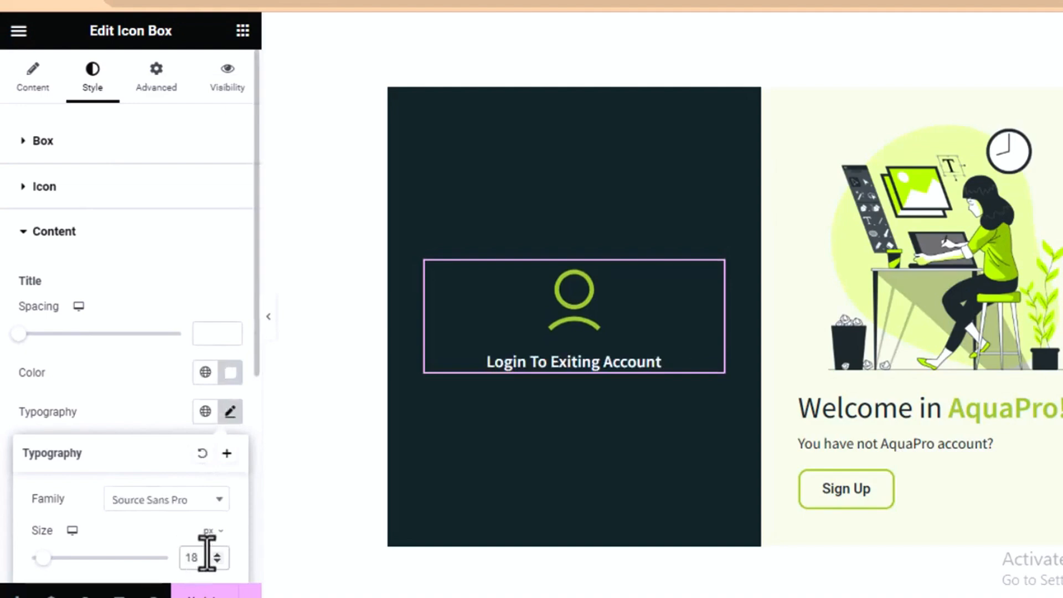
pyautogui.click(230, 412)
pyautogui.scroll(-2, 173, 510)
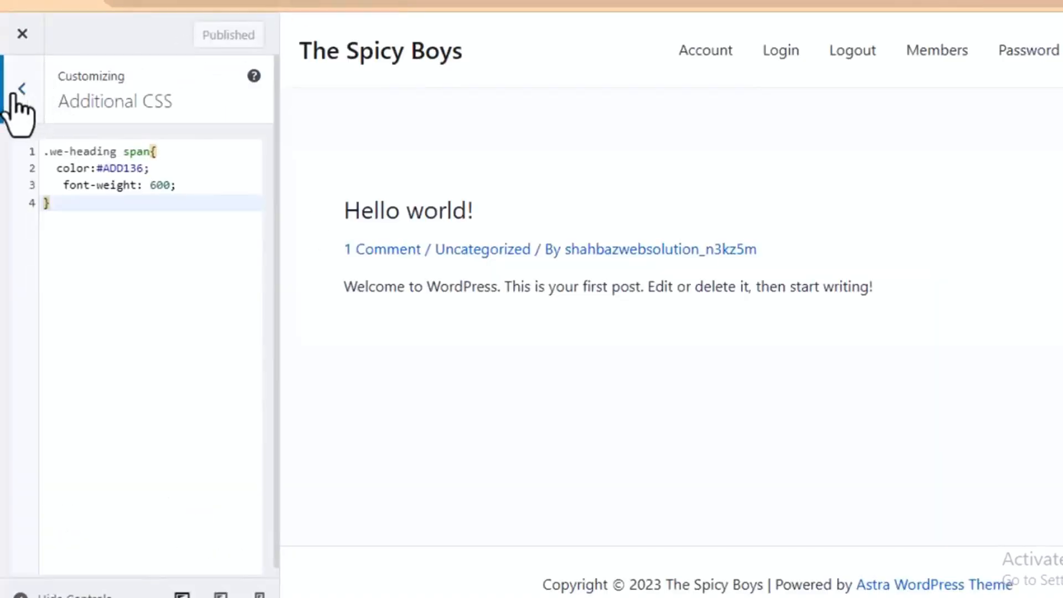
# Step: Leave the theme customizer, open Ultimate Member's Default Login form for editing and dismiss the Important Update notice
pyautogui.click(8, 50)
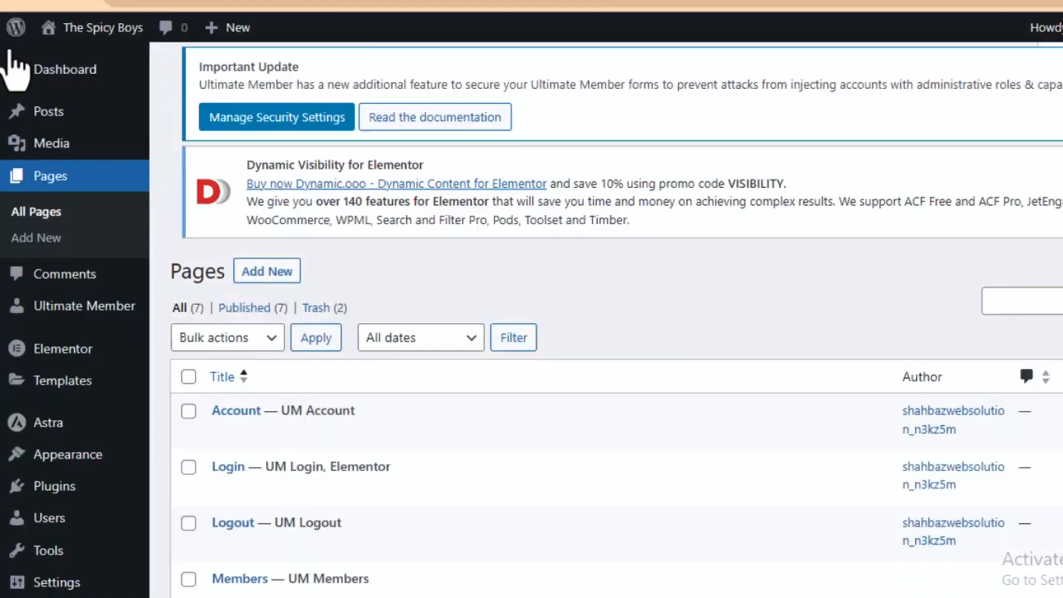
pyautogui.moveTo(55, 311)
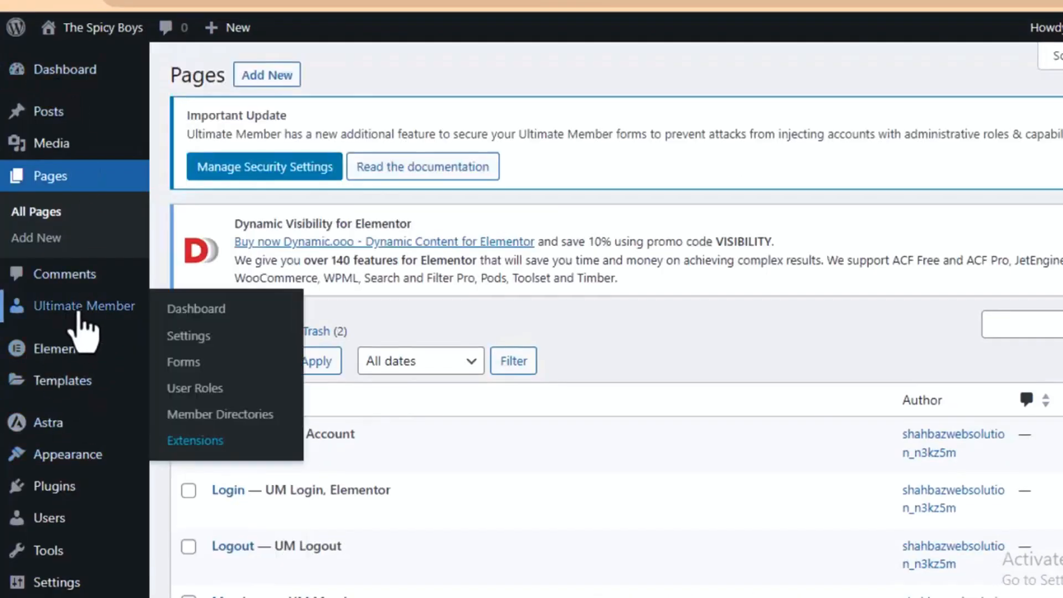
pyautogui.click(183, 364)
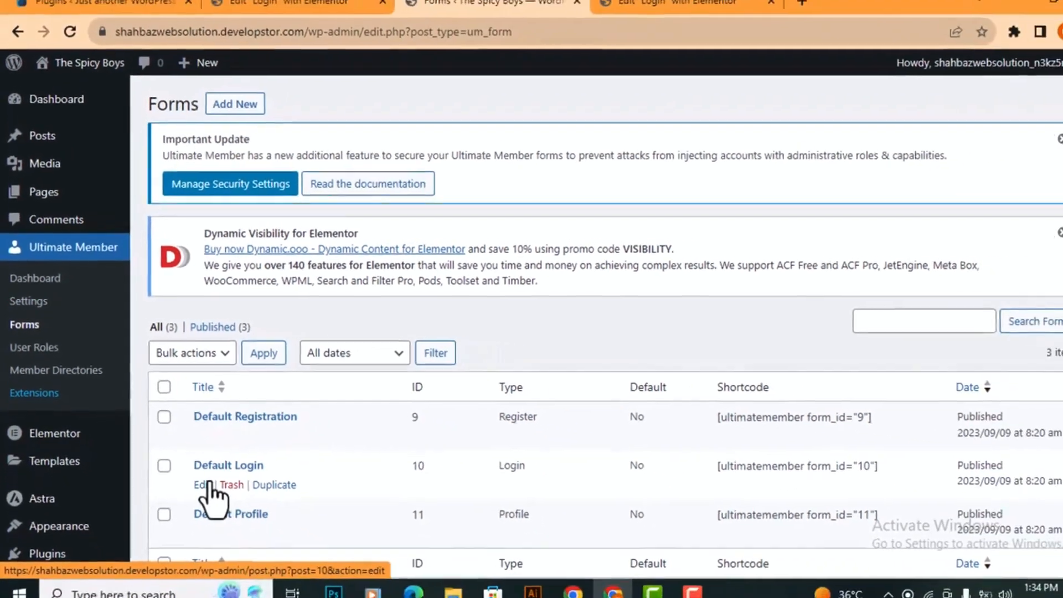
pyautogui.click(232, 512)
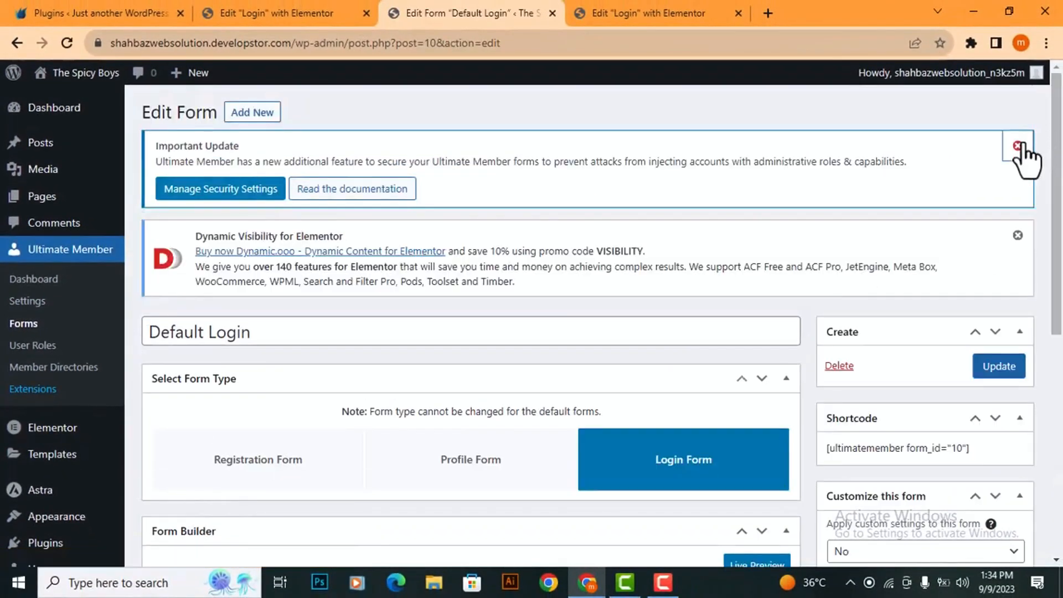
pyautogui.click(1019, 146)
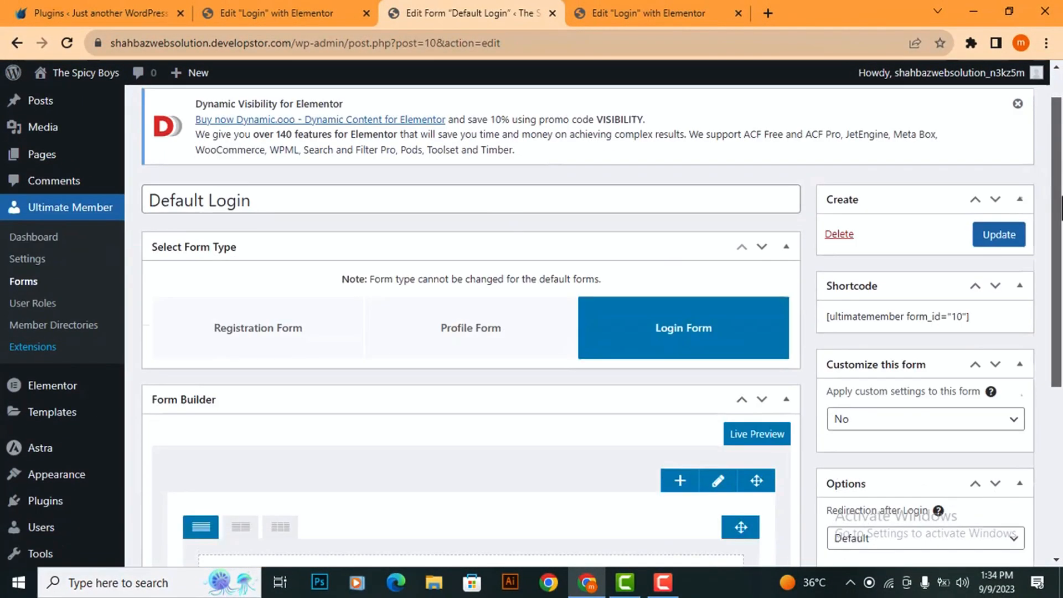
# Step: Clear the Username or E-mail field's label, set its placeholder to "Username or E-mail" and update the field
pyautogui.scroll(-6, 893, 309)
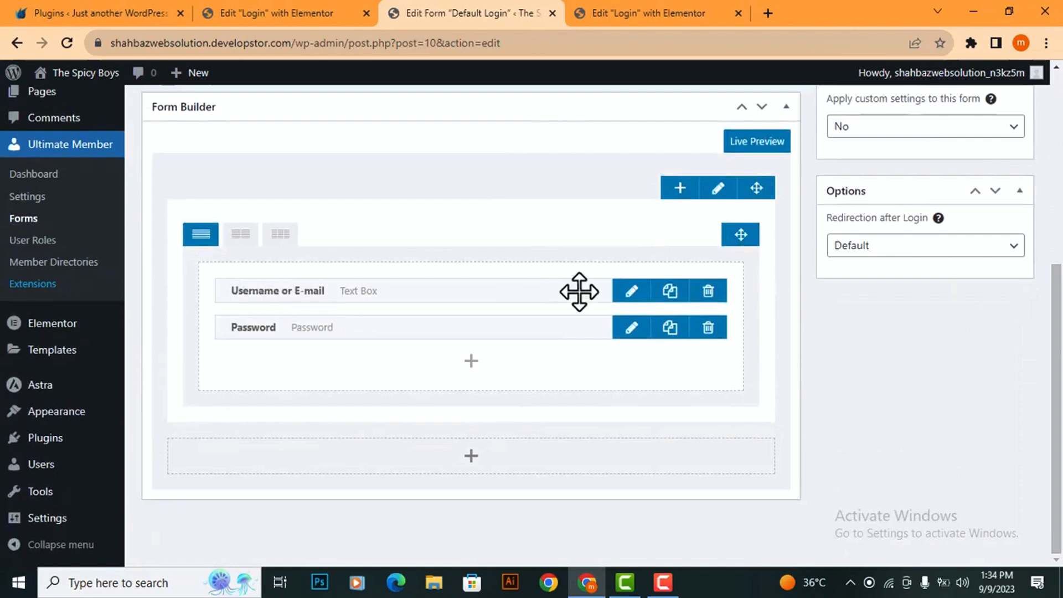
pyautogui.click(632, 291)
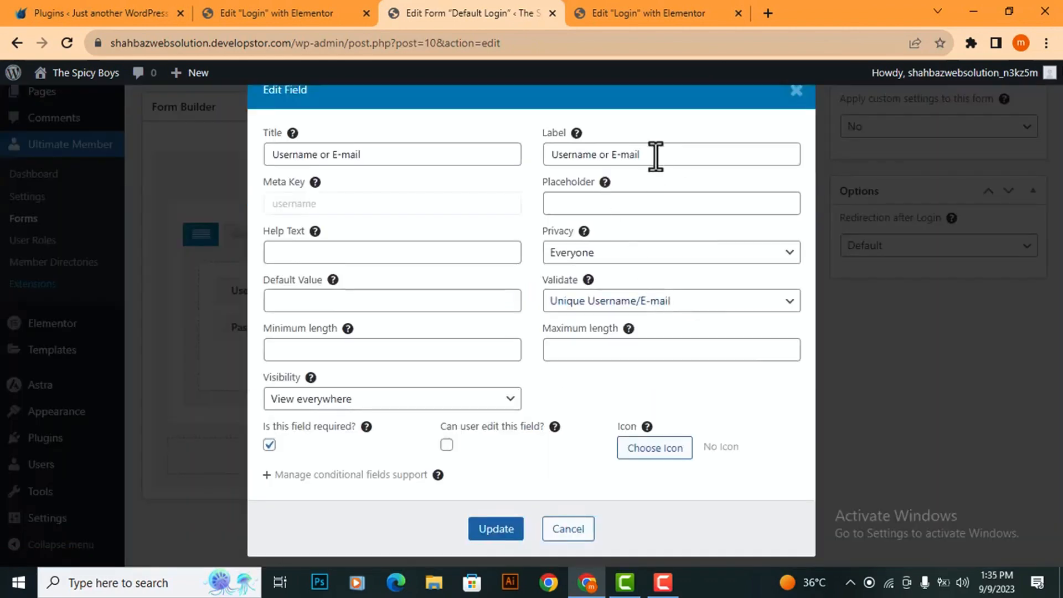
pyautogui.moveTo(653, 157); pyautogui.dragTo(524, 169)
pyautogui.press('BackSpace')
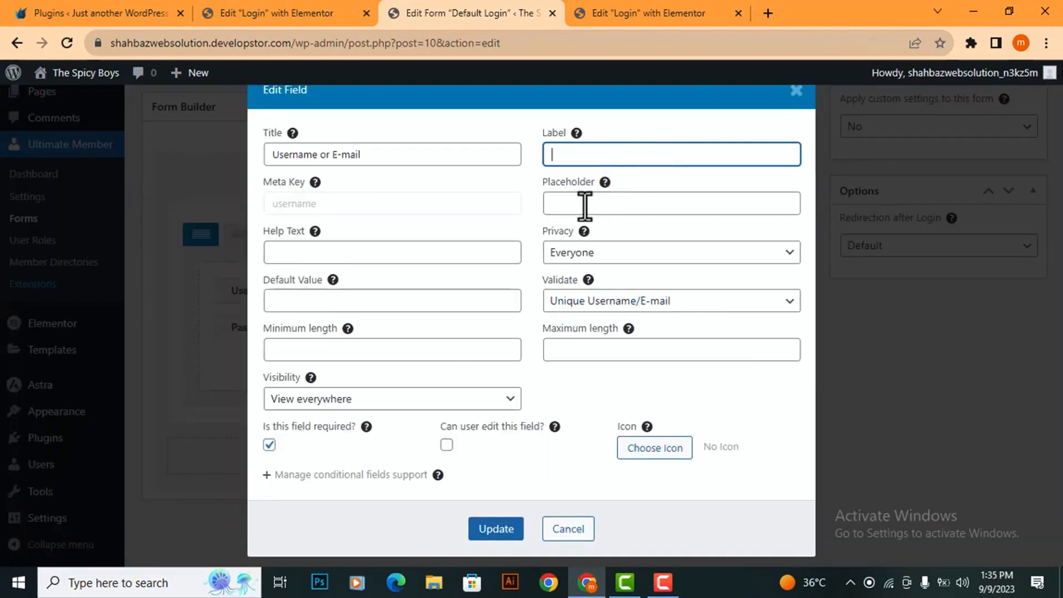
pyautogui.click(584, 206)
pyautogui.press('Down')
pyautogui.press('Down')
pyautogui.press('Return')
pyautogui.click(493, 530)
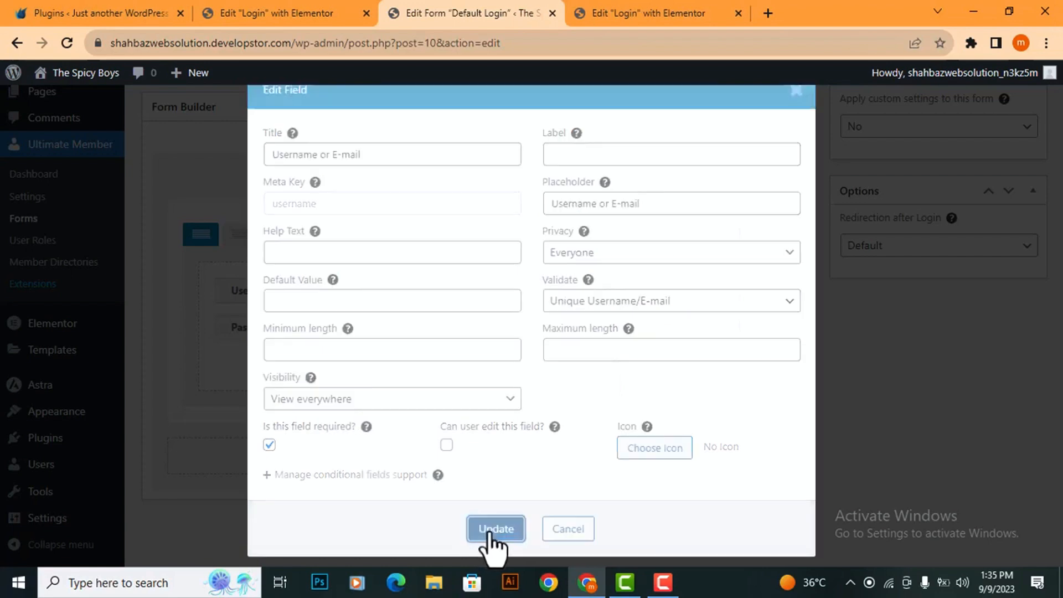
# Step: Clear the Password field's label, set its placeholder to "Password" and update the field
pyautogui.click(631, 328)
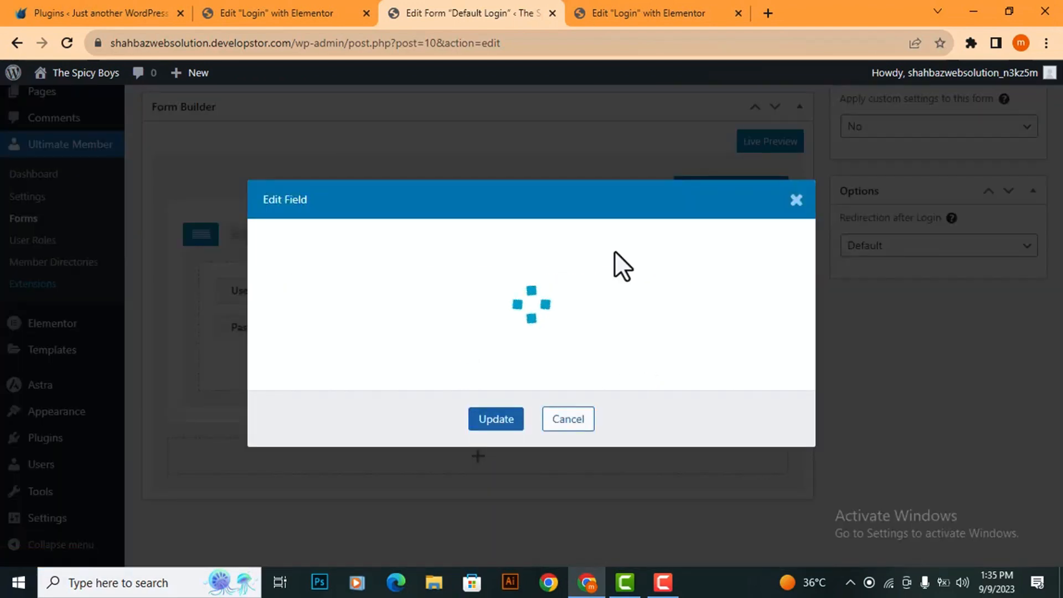
pyautogui.moveTo(606, 155); pyautogui.dragTo(470, 168)
pyautogui.press('BackSpace')
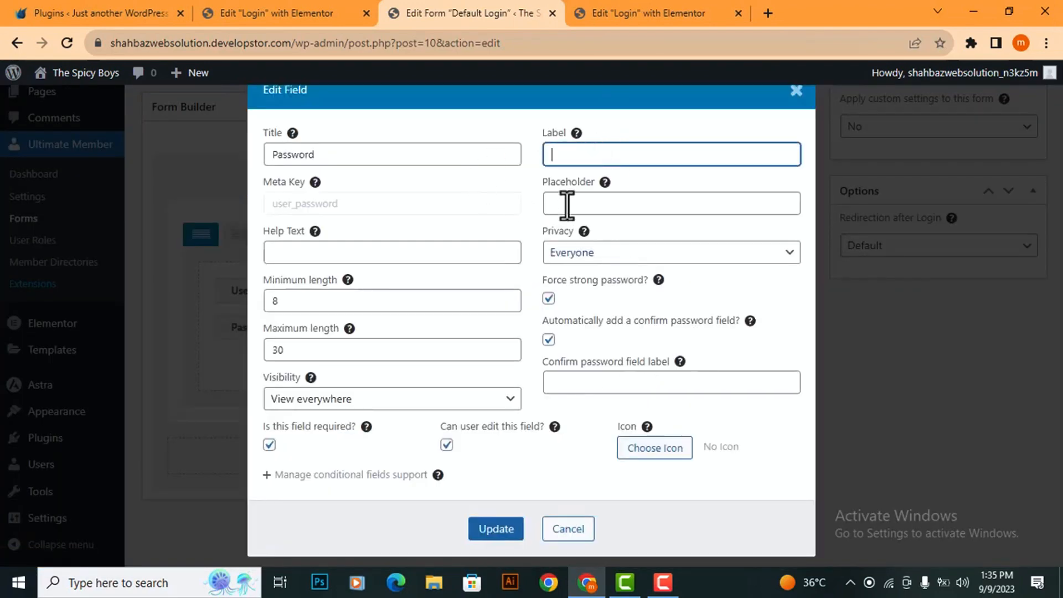
pyautogui.click(564, 206)
pyautogui.press('Down')
pyautogui.press('Return')
pyautogui.click(492, 529)
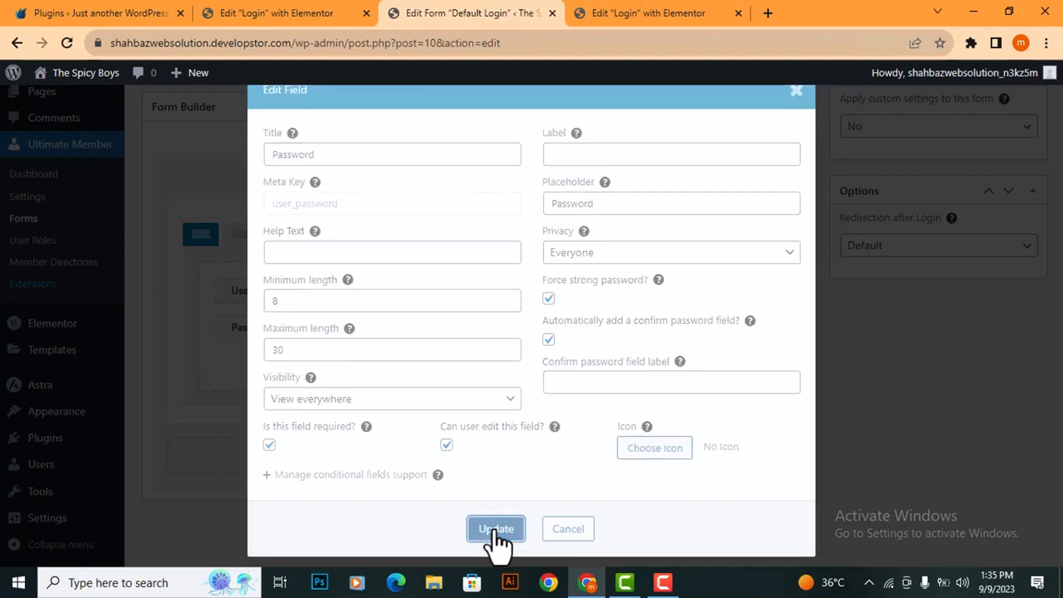
# Step: Set the login form to apply custom settings
pyautogui.moveTo(1060, 412); pyautogui.dragTo(1055, 331)
pyautogui.click(930, 269)
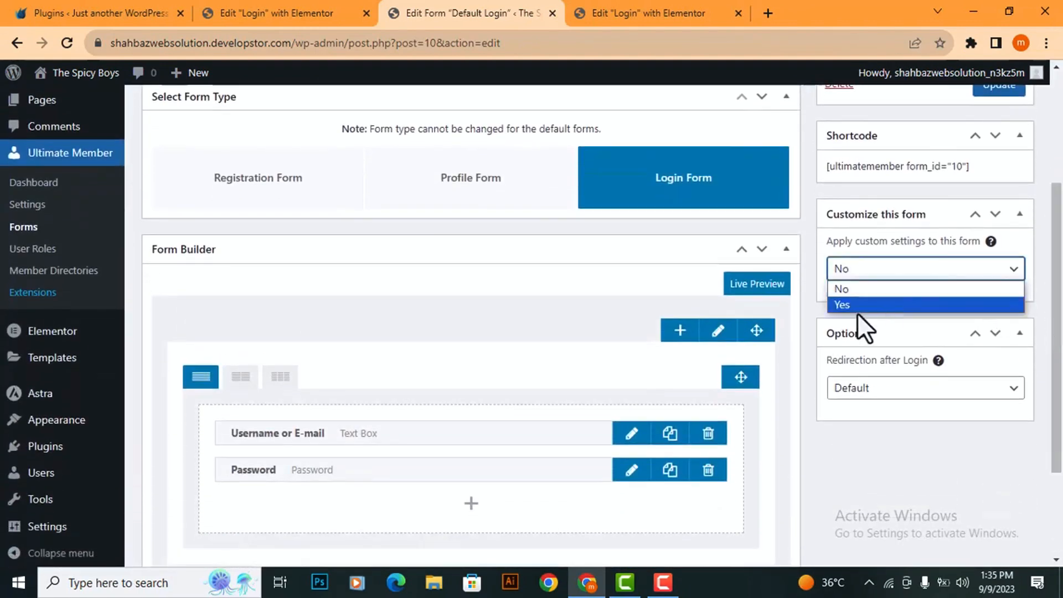
pyautogui.click(941, 304)
pyautogui.scroll(-5, 937, 308)
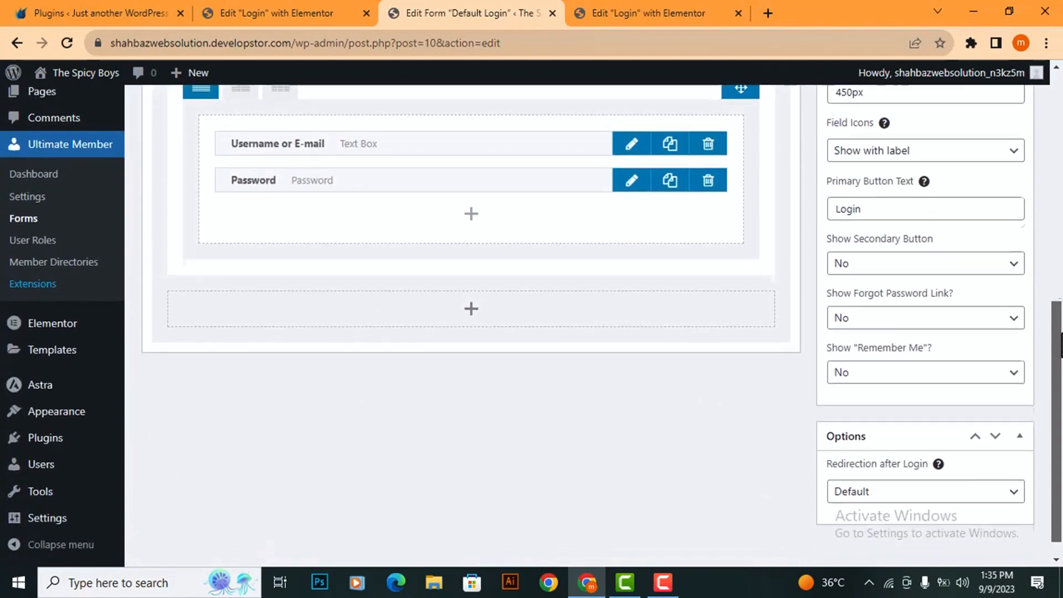
# Step: Turn on the "Remember Me" option in the login form's custom settings
pyautogui.moveTo(885, 206); pyautogui.dragTo(829, 215)
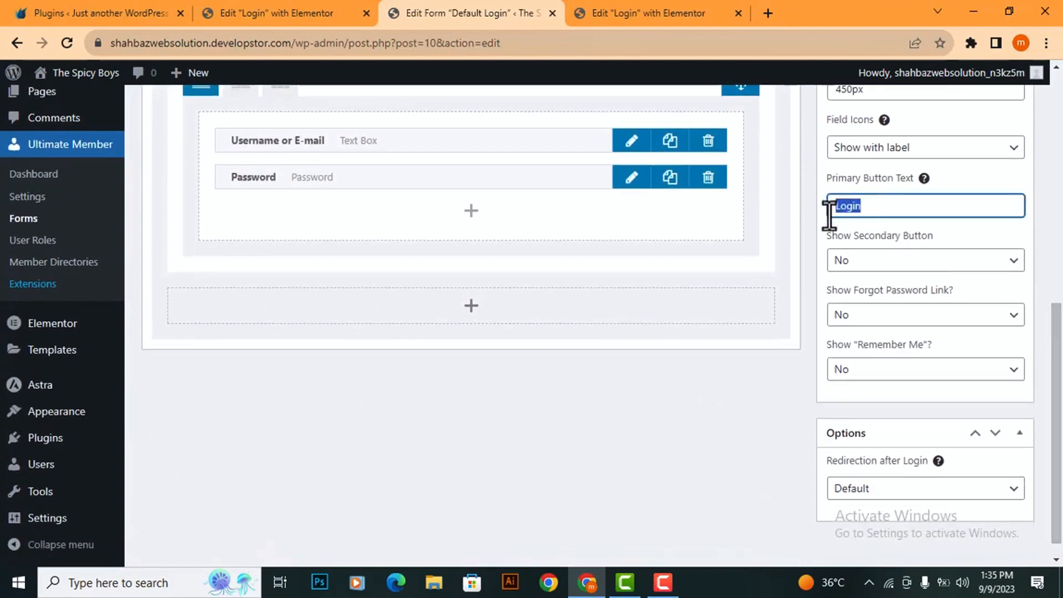
pyautogui.click(928, 269)
pyautogui.click(940, 272)
pyautogui.moveTo(1058, 325); pyautogui.dragTo(1059, 350)
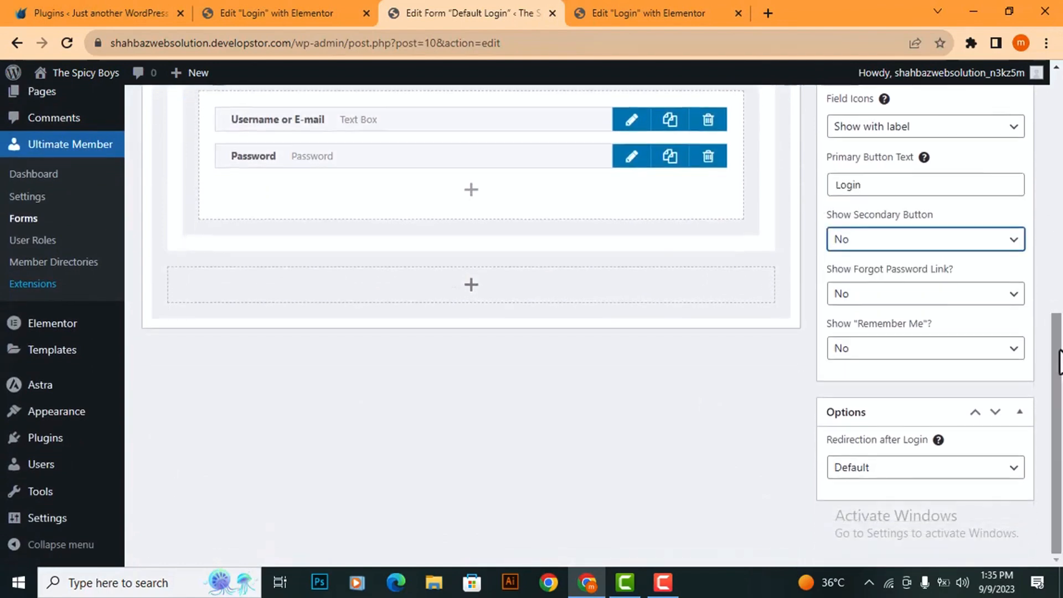
pyautogui.click(921, 303)
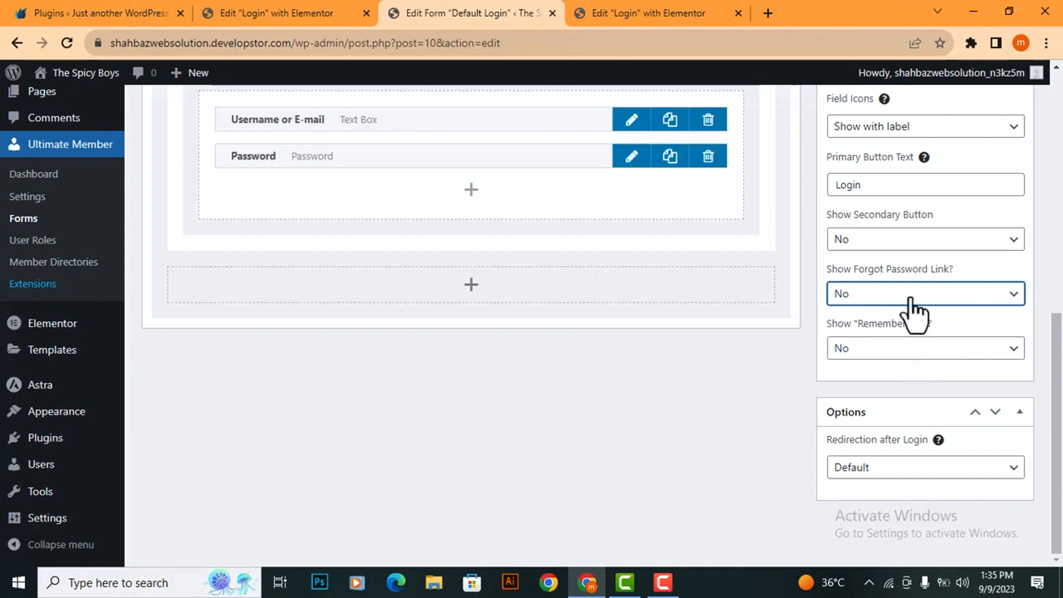
pyautogui.click(911, 348)
pyautogui.click(849, 384)
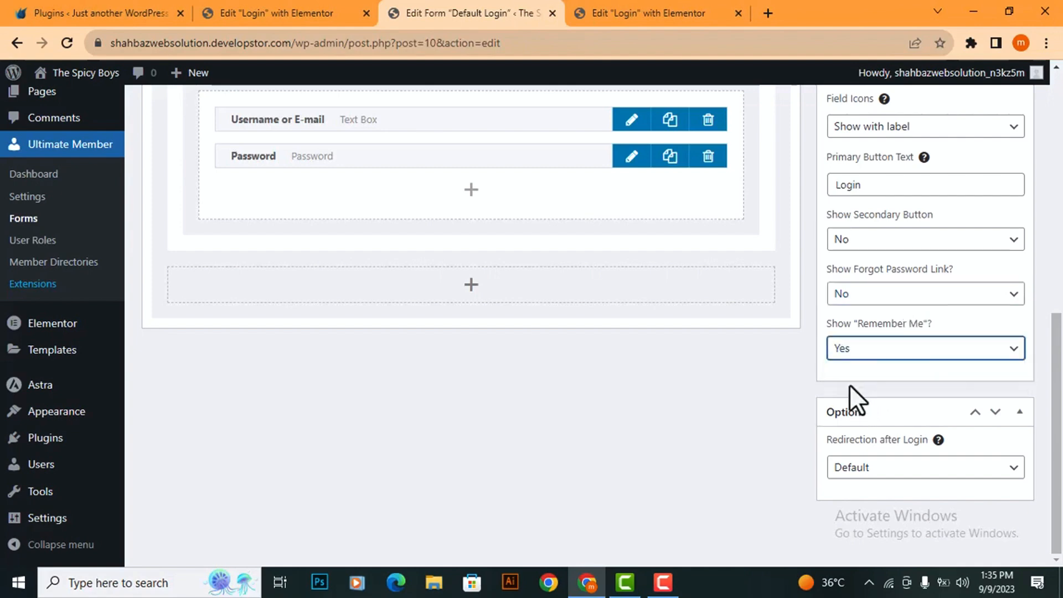
# Step: Set the redirection after login to Redirect to URL, using the site's /account/ page as the custom redirect URL
pyautogui.click(934, 471)
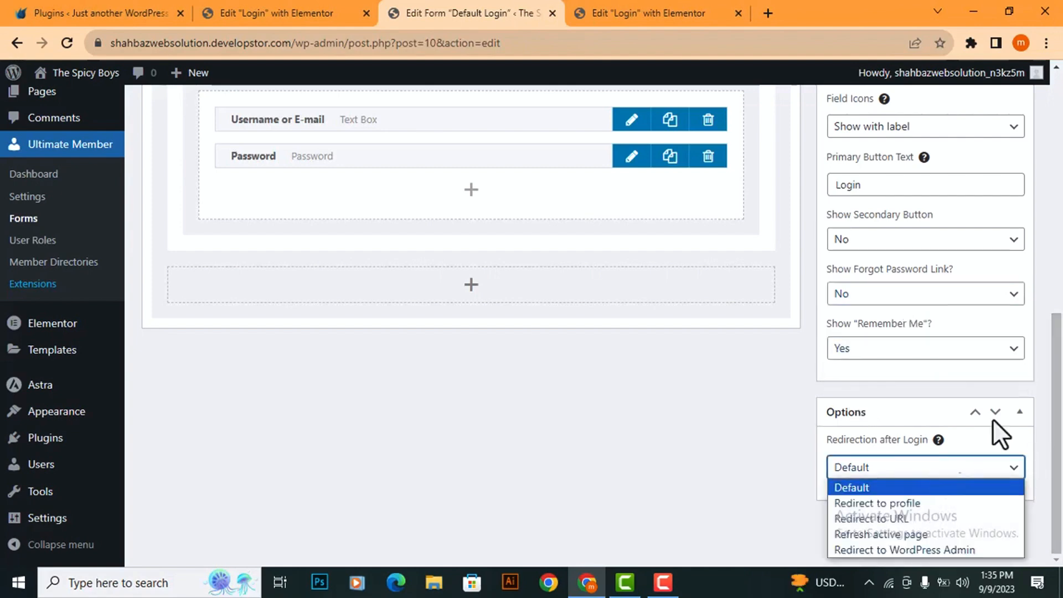
pyautogui.click(1057, 397)
pyautogui.click(1057, 407)
pyautogui.click(832, 471)
pyautogui.click(871, 518)
pyautogui.scroll(-1, 914, 499)
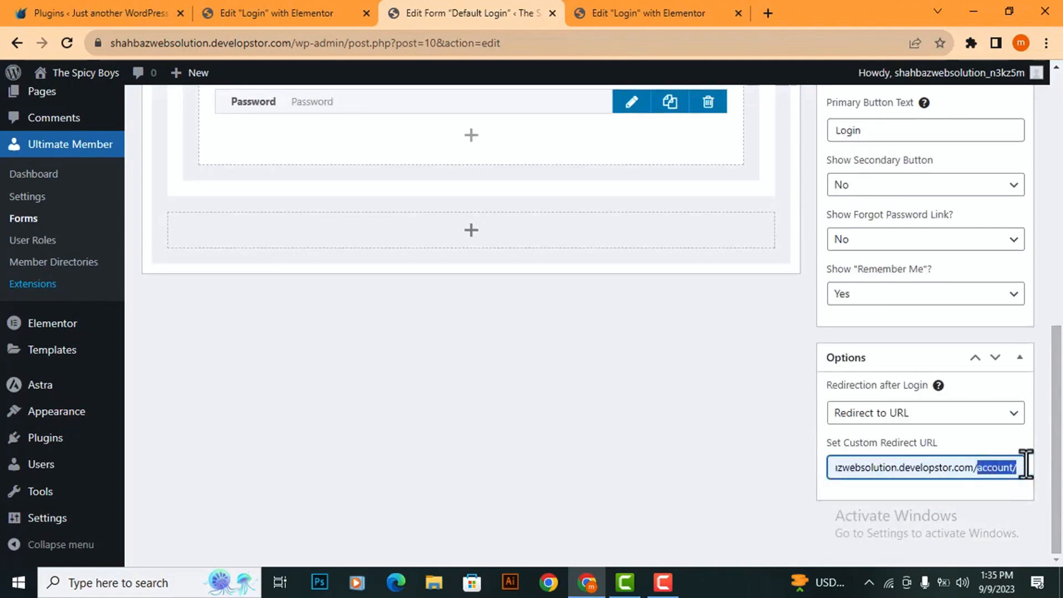
pyautogui.moveTo(1057, 440); pyautogui.dragTo(1057, 197)
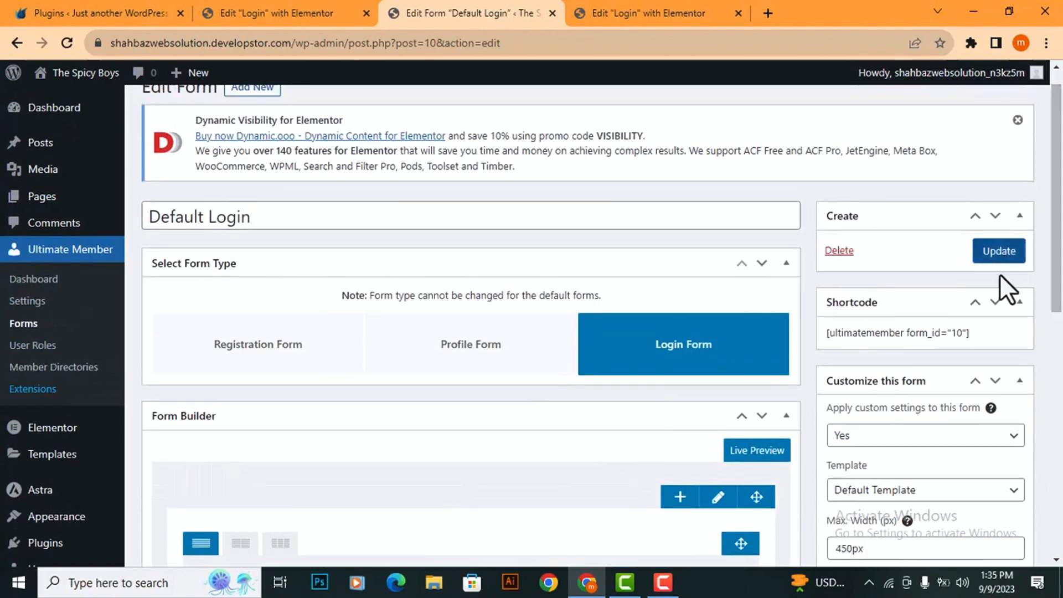
# Step: Save the Default Login form's settings and copy its shortcode
pyautogui.click(997, 251)
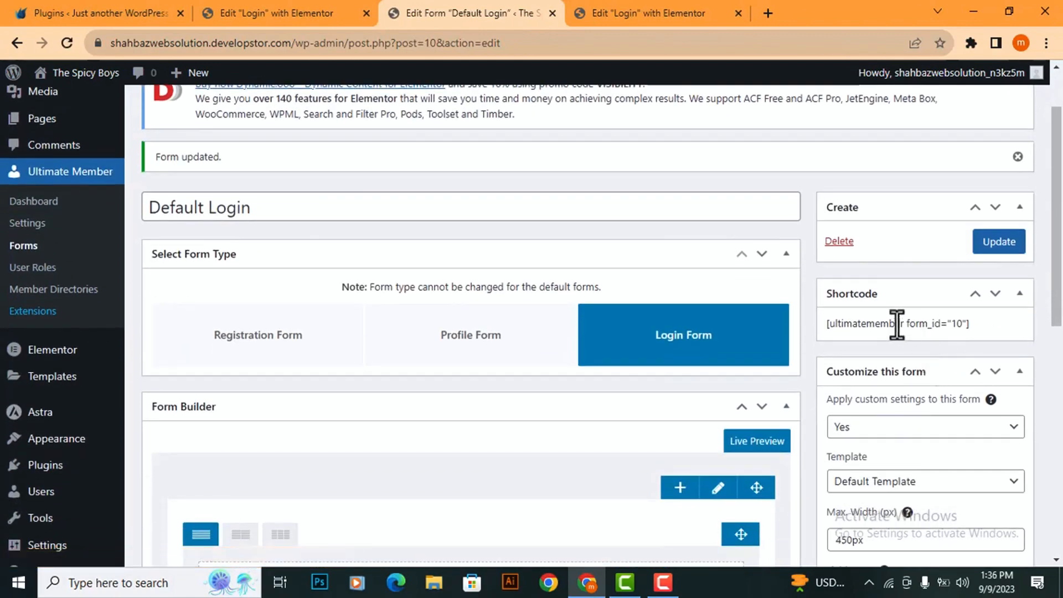
pyautogui.moveTo(831, 327); pyautogui.dragTo(950, 323)
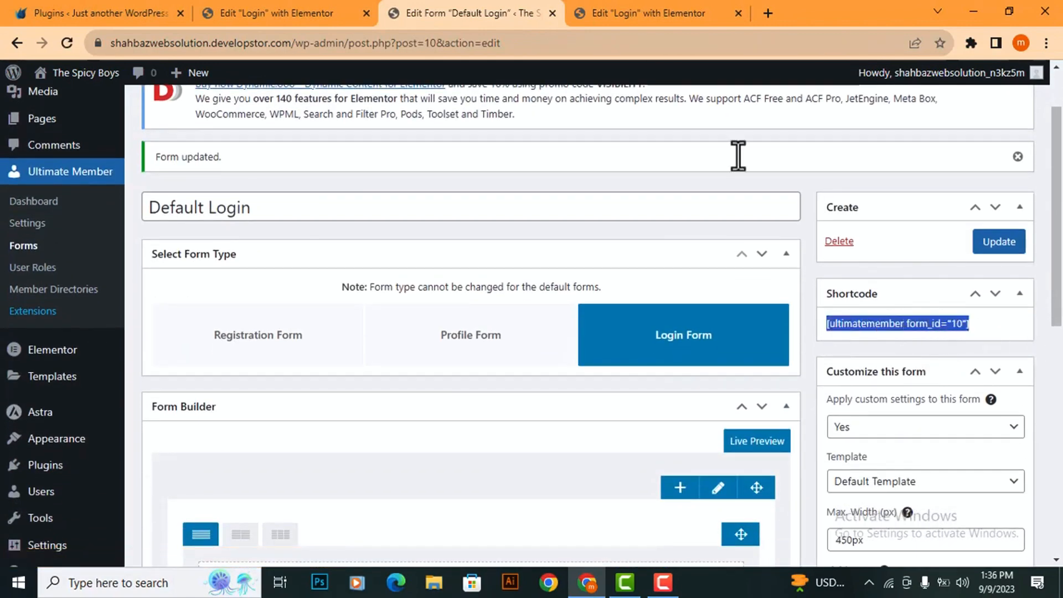
# Step: In the Elementor Login page, add a Shortcode widget below the "Login To Exiting Account" icon box containing [ultimatemember form_id="10"]
pyautogui.click(615, 12)
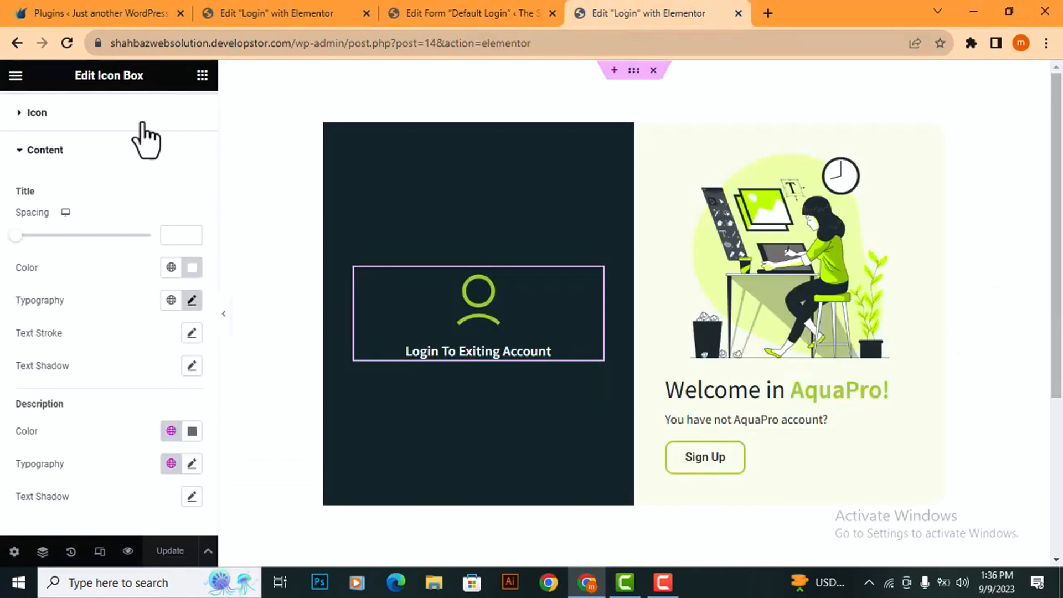
pyautogui.click(61, 45)
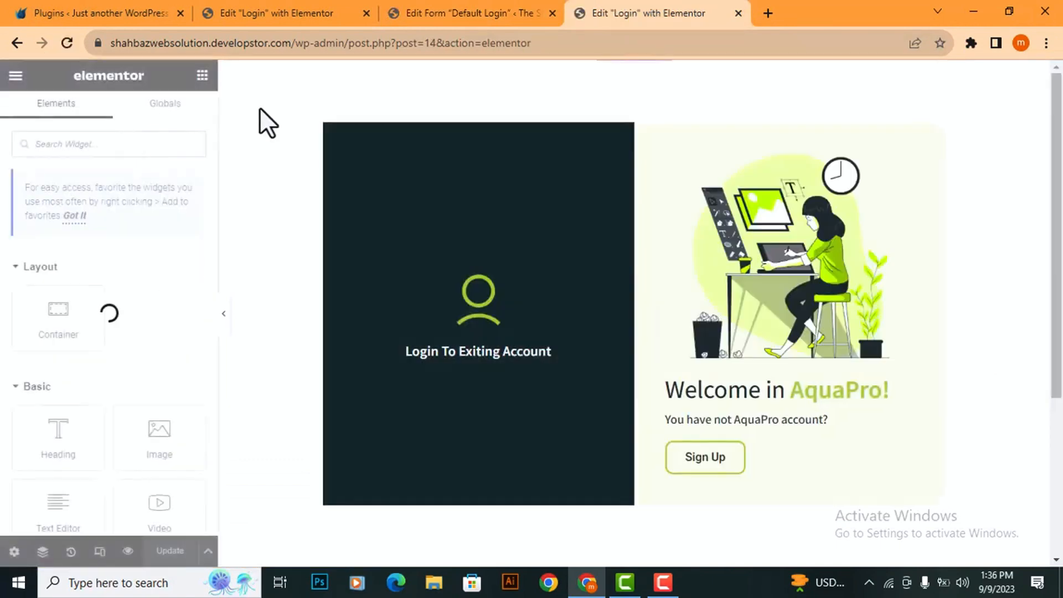
pyautogui.click(545, 305)
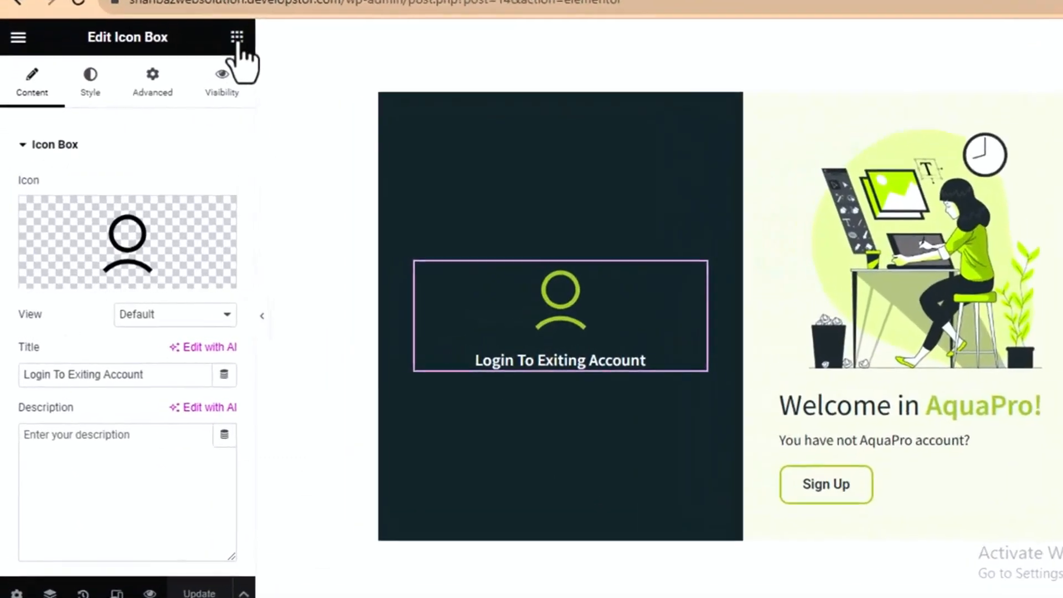
pyautogui.click(237, 38)
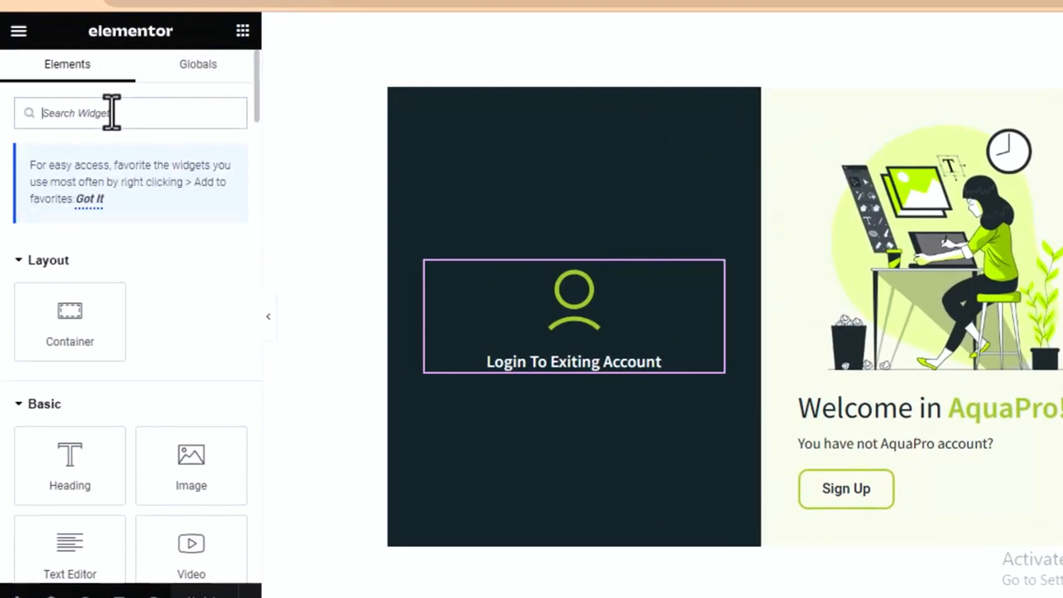
pyautogui.write('short')
pyautogui.moveTo(112, 244); pyautogui.dragTo(548, 360)
pyautogui.write('[ultimatemember form_id="10"]')
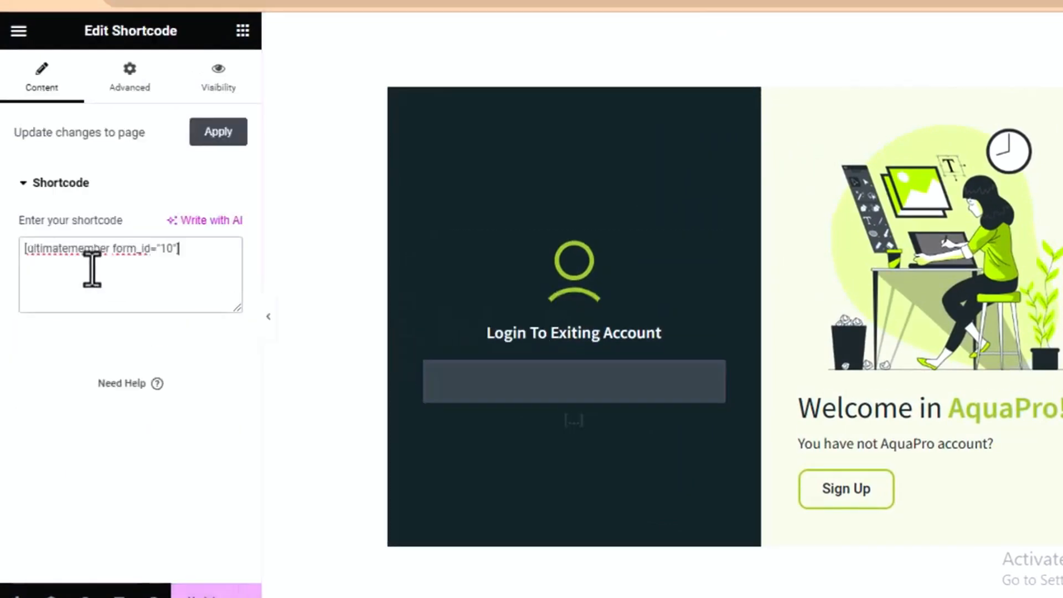
pyautogui.click(273, 335)
pyautogui.click(6, 321)
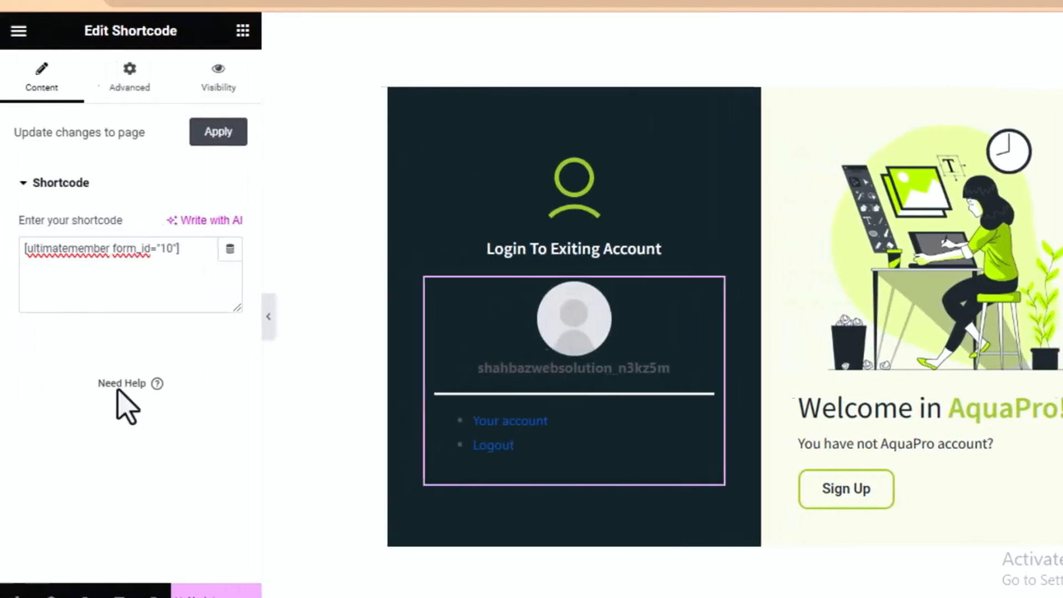
# Step: Give the Shortcode widget the CSS class login-form and update the page
pyautogui.click(126, 99)
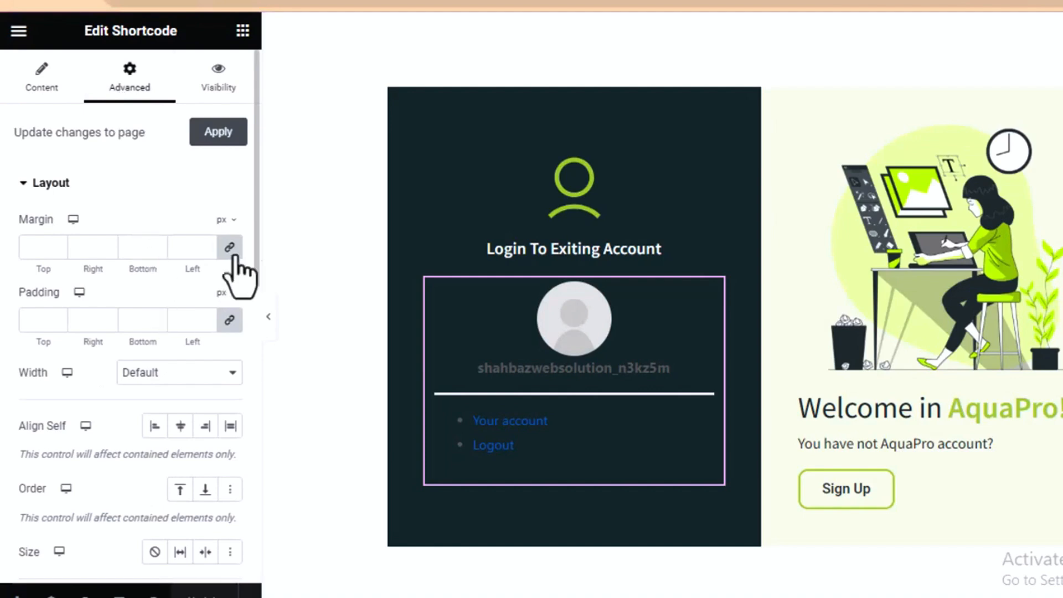
pyautogui.scroll(-8, 261, 232)
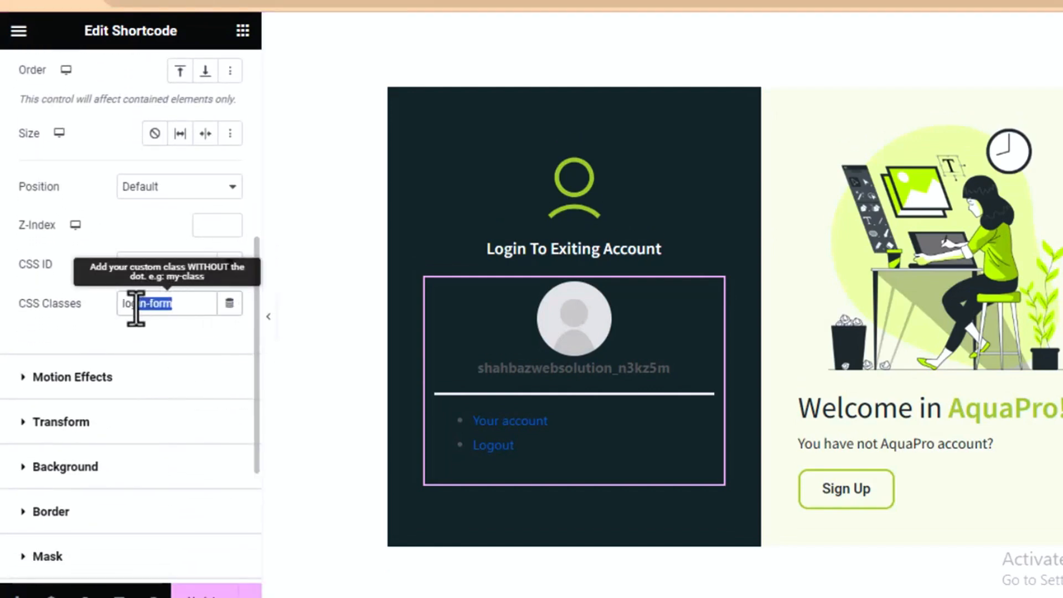
pyautogui.click(183, 336)
pyautogui.moveTo(178, 309); pyautogui.dragTo(119, 309)
pyautogui.click(177, 335)
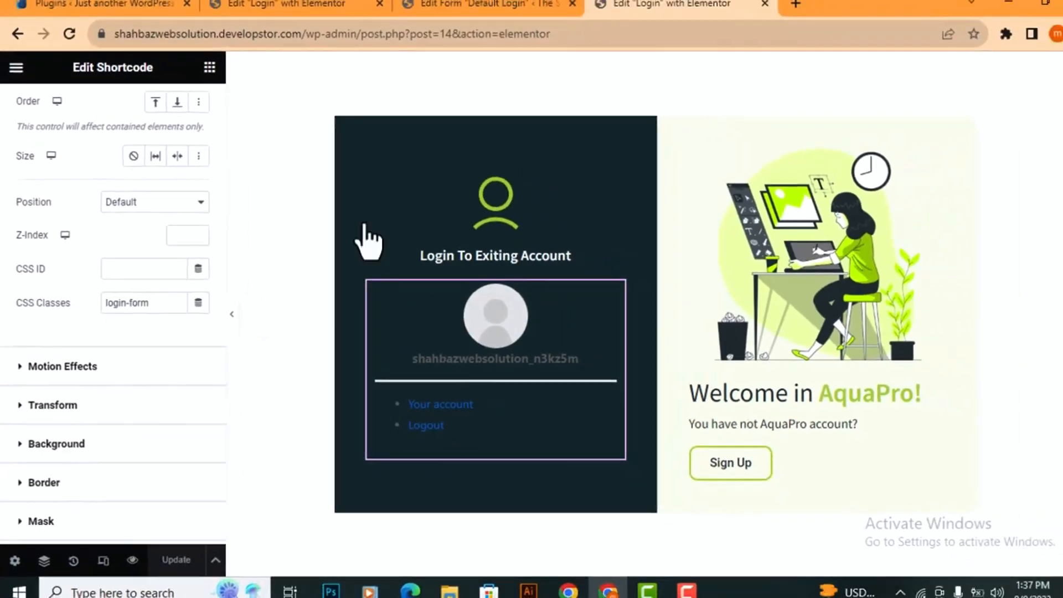
# Step: Open the theme customizer in a new browser tab and go to its Additional CSS
pyautogui.click(476, 12)
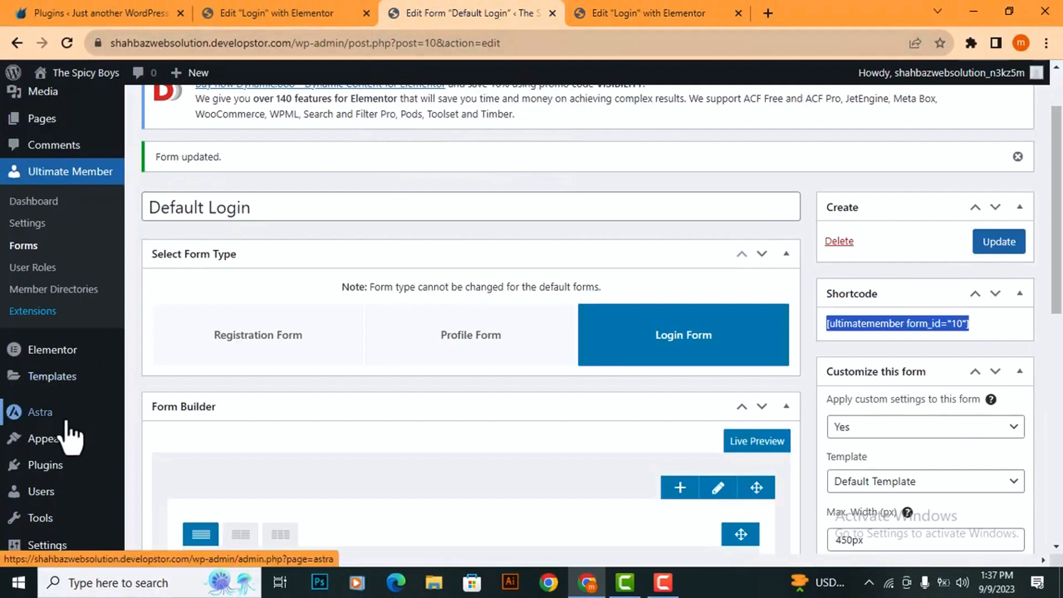
pyautogui.moveTo(103, 439)
pyautogui.middleClick(161, 441)
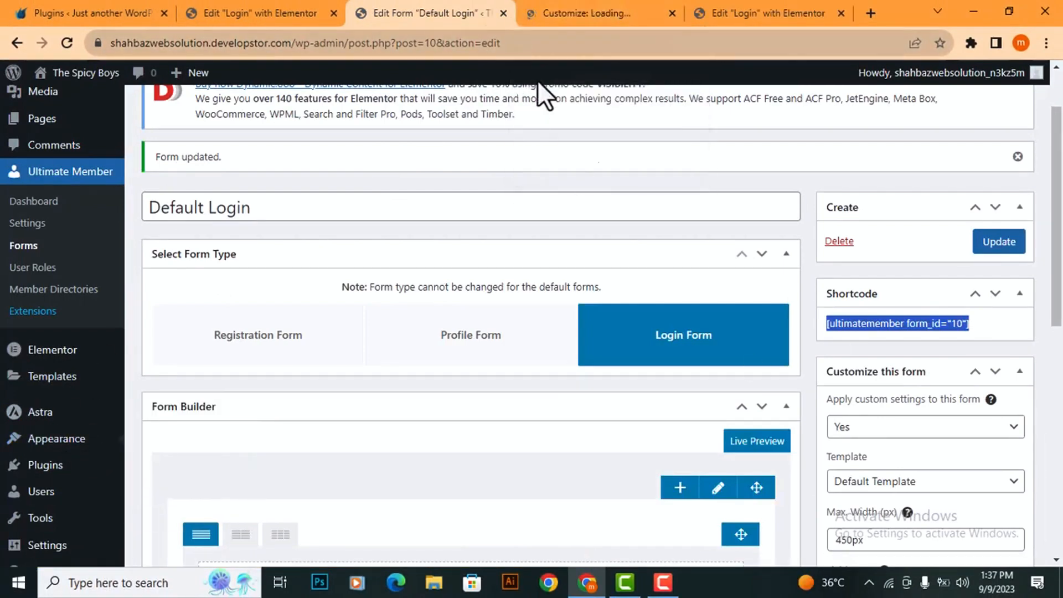
pyautogui.click(569, 11)
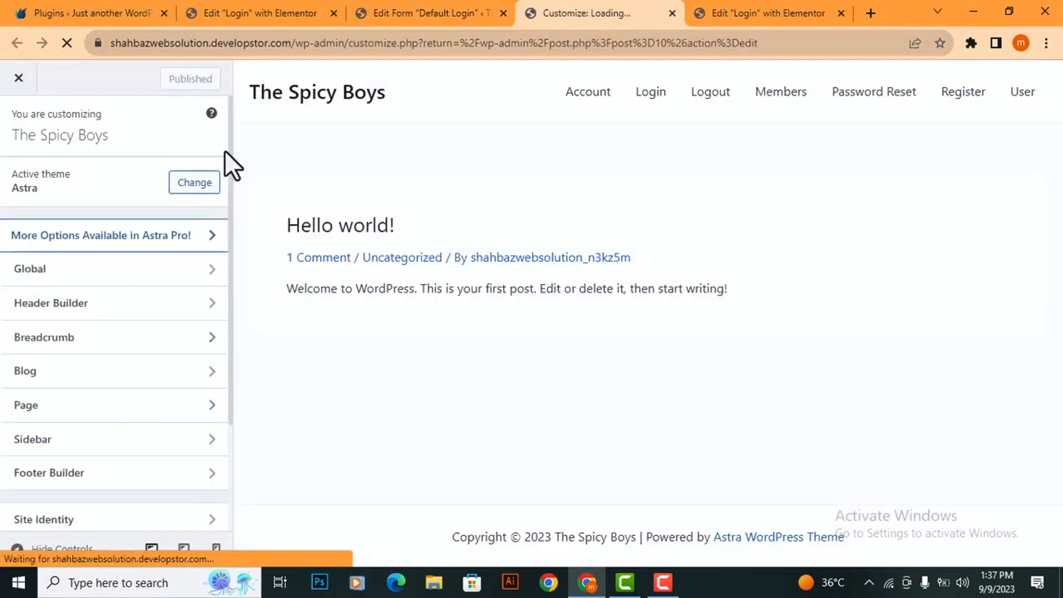
pyautogui.scroll(-3, 222, 343)
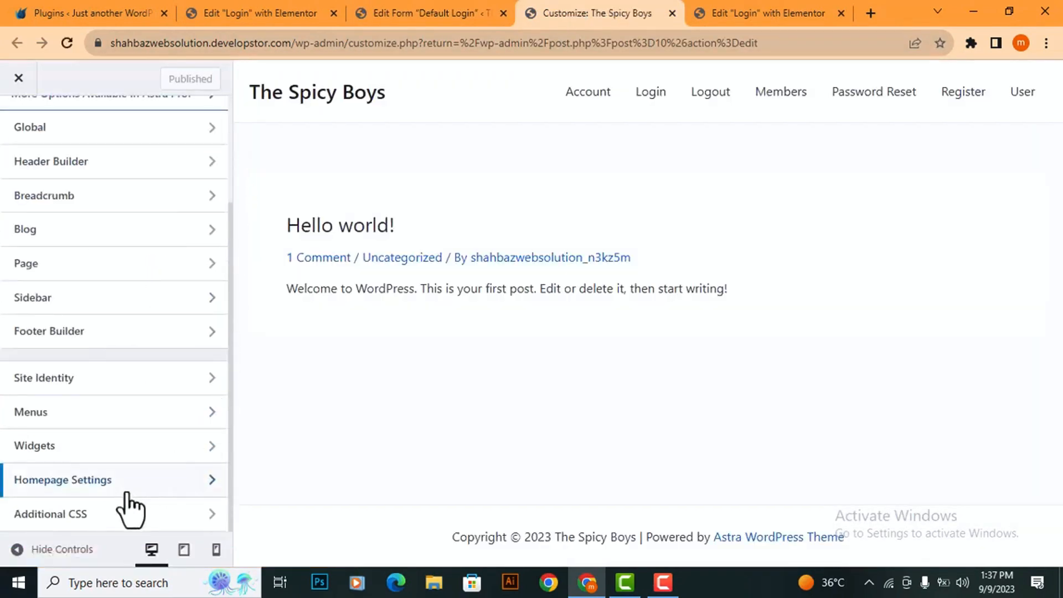
pyautogui.click(154, 521)
# Step: Paste the prepared .login-form CSS rules below the .we-heading span rule and publish the changes
pyautogui.click(61, 221)
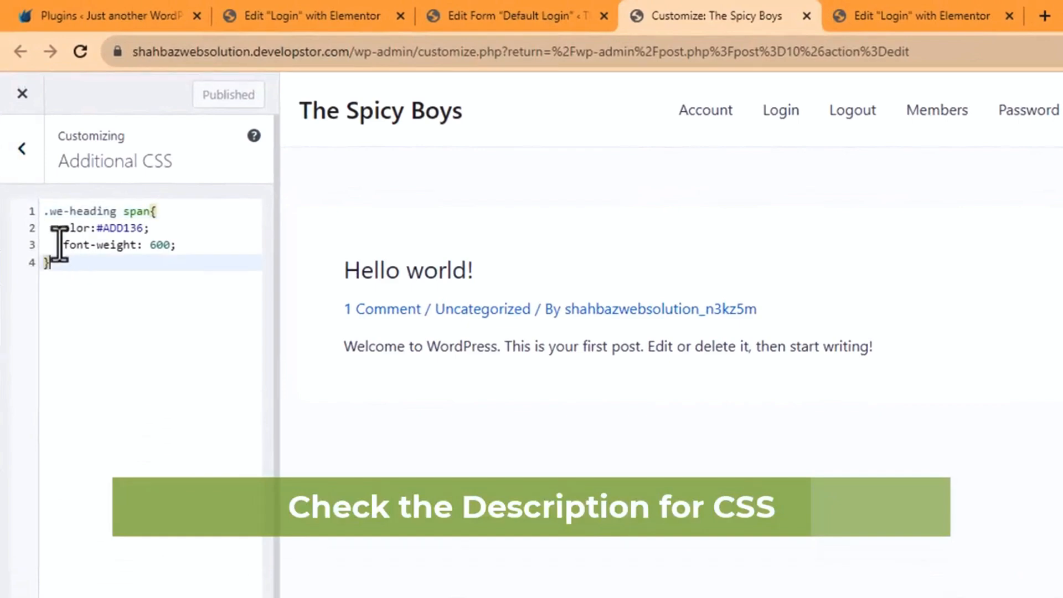
pyautogui.press('Return')
pyautogui.press('Return')
pyautogui.press('Return')
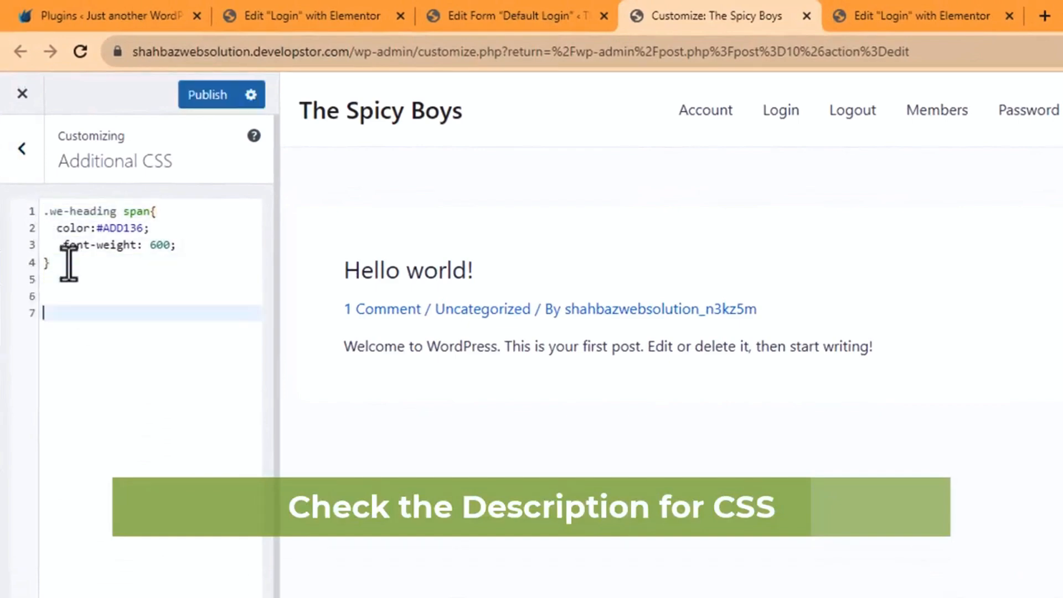
pyautogui.hotkey('ctrl', 'v')
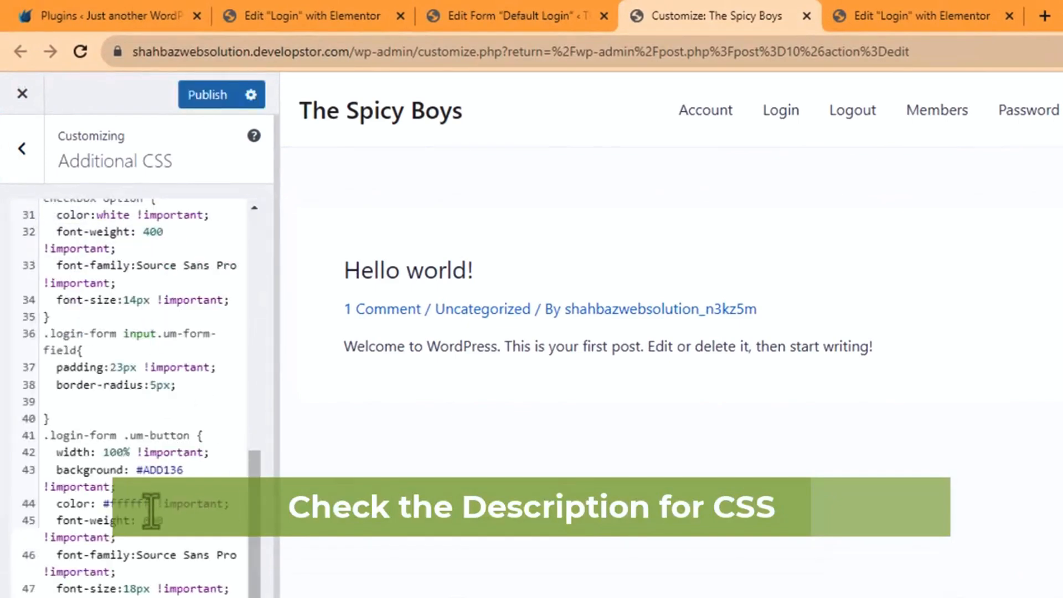
pyautogui.moveTo(261, 546); pyautogui.dragTo(235, 283)
pyautogui.click(41, 313)
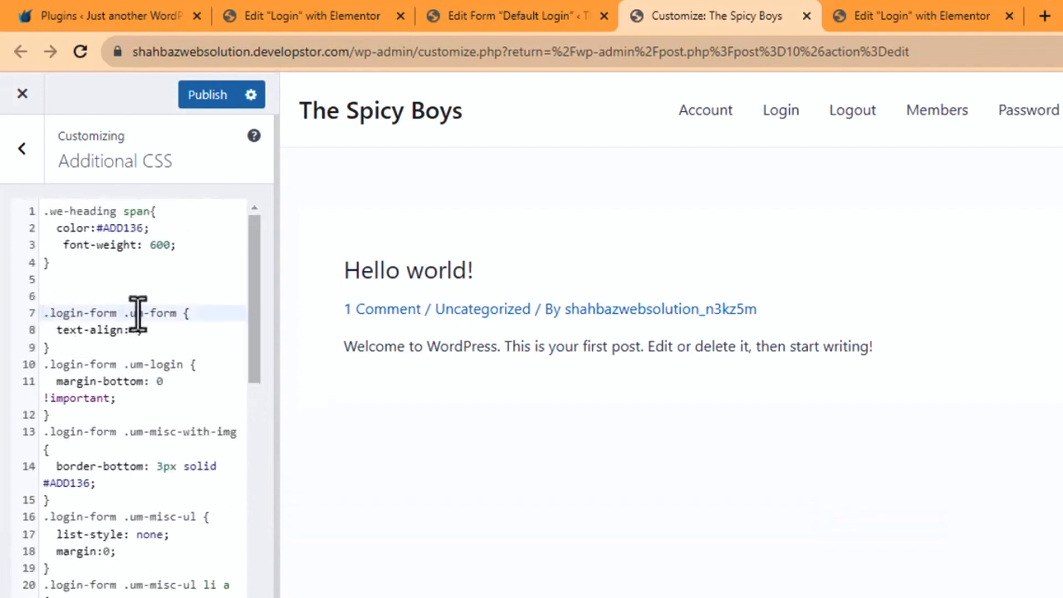
pyautogui.click(95, 381)
pyautogui.click(213, 95)
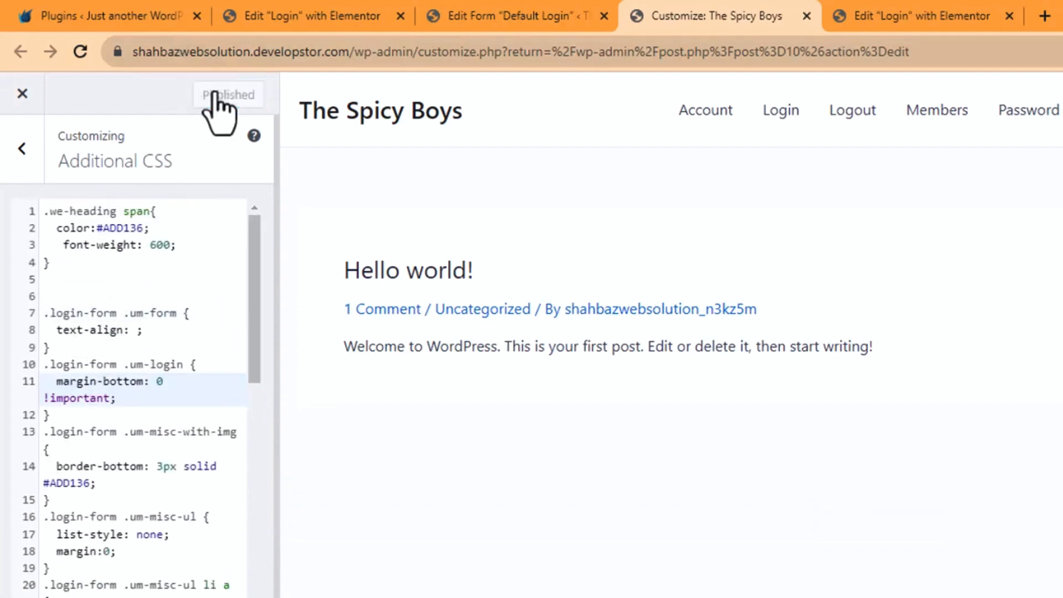
# Step: Reload the Elementor Login page and check the new form styling at full width
pyautogui.click(952, 14)
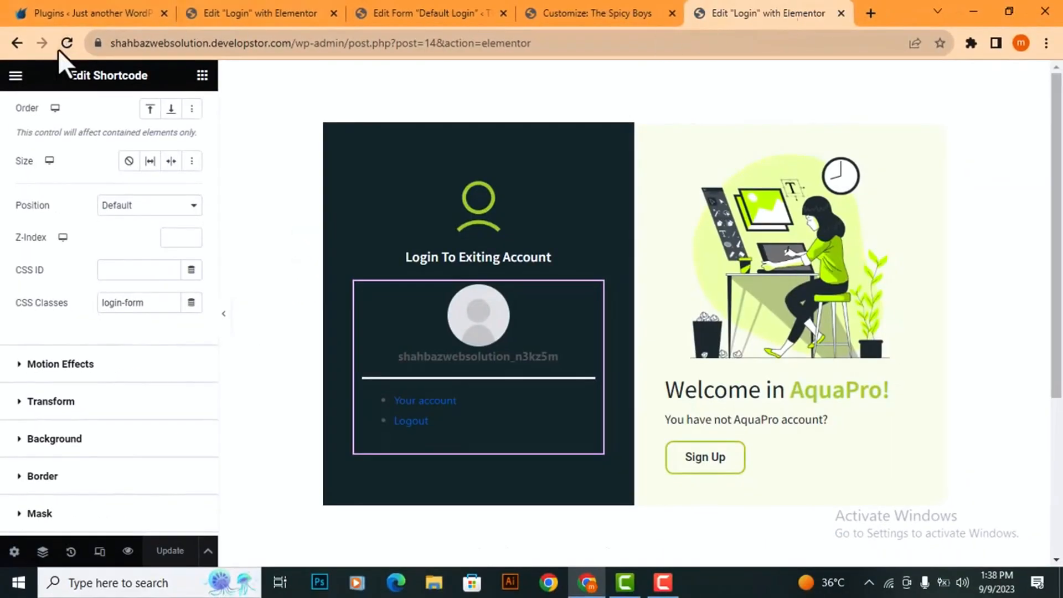
pyautogui.click(59, 49)
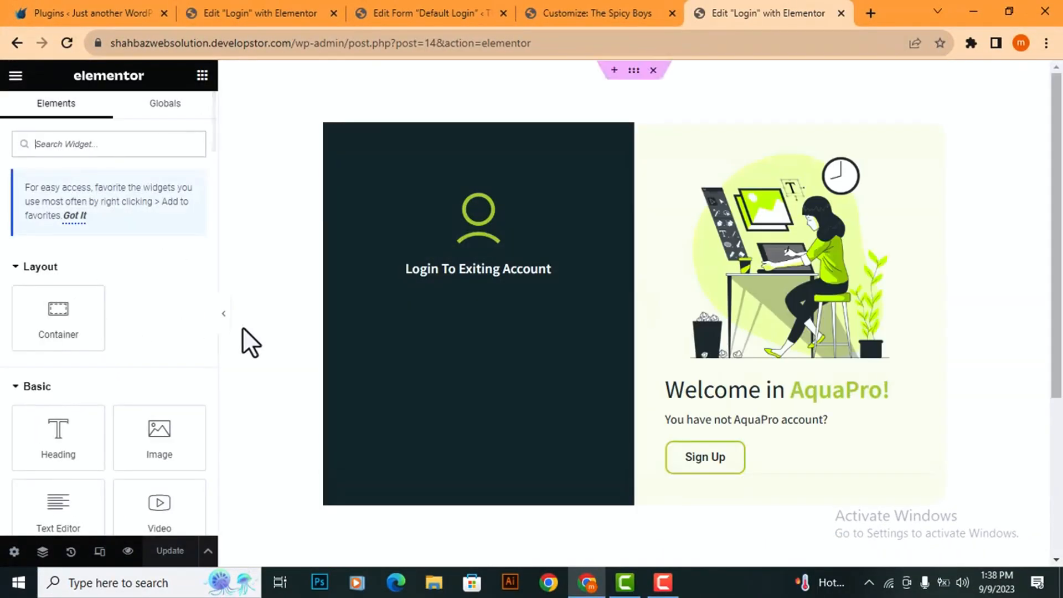
pyautogui.click(224, 321)
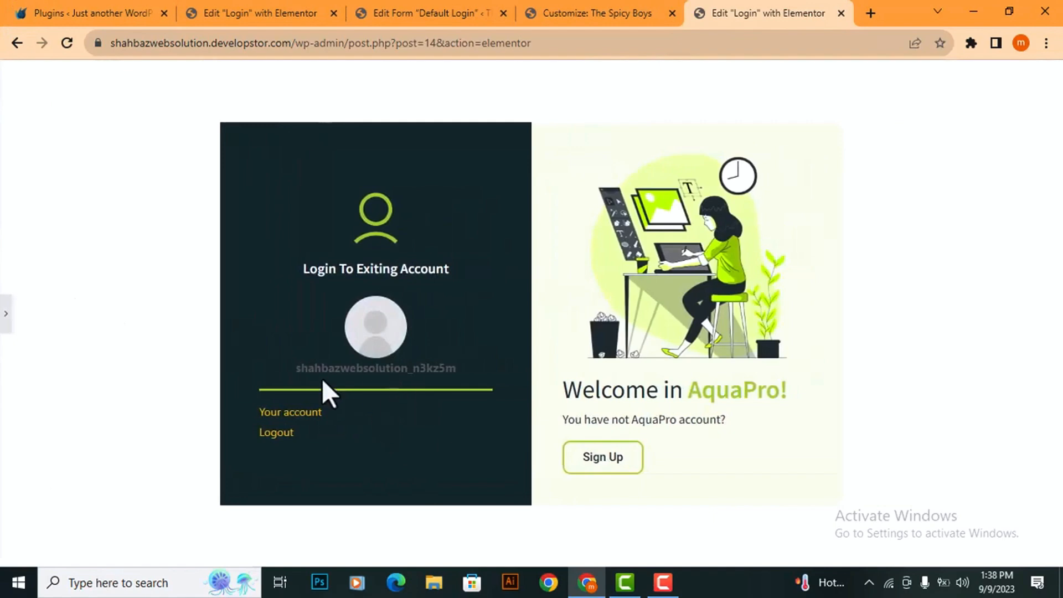
pyautogui.click(6, 318)
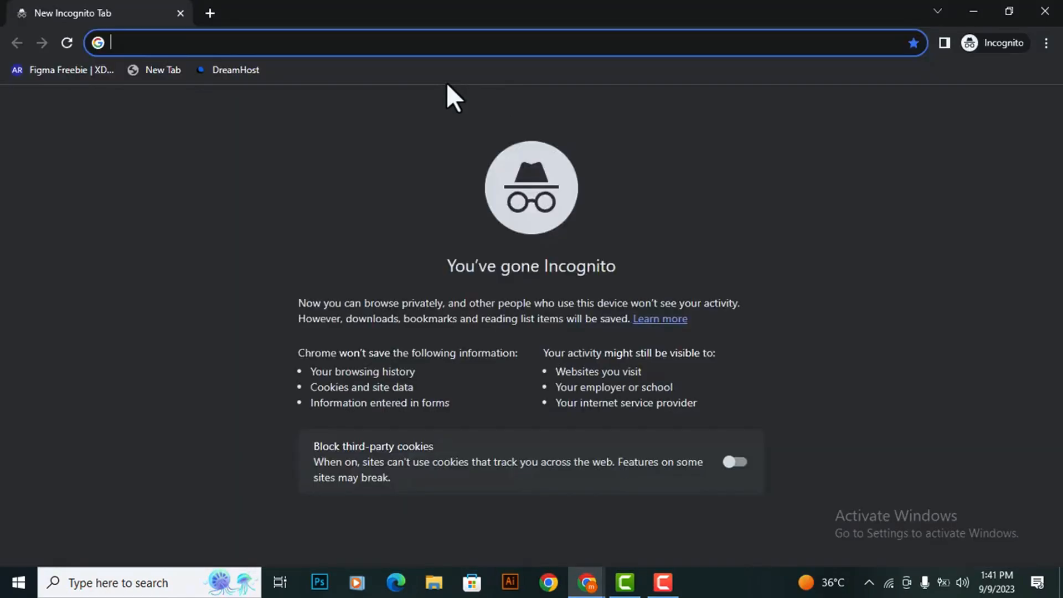
# Step: Open the site's /login page in an incognito window to view the form as a logged-out visitor
pyautogui.write('https://shahbazwebsolution.developstor.com/')
pyautogui.write('login')
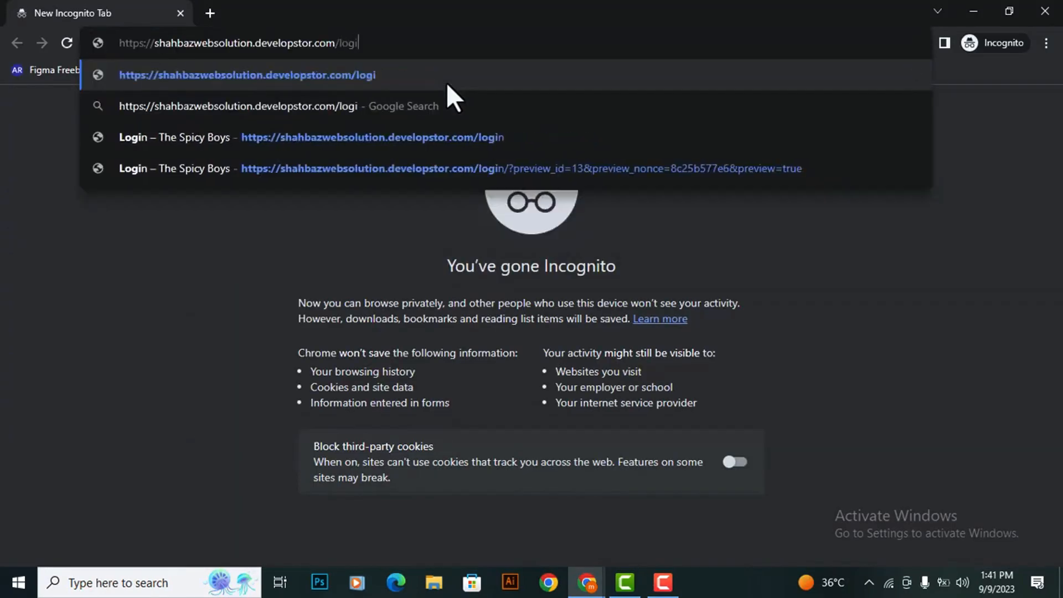
pyautogui.press('Return')
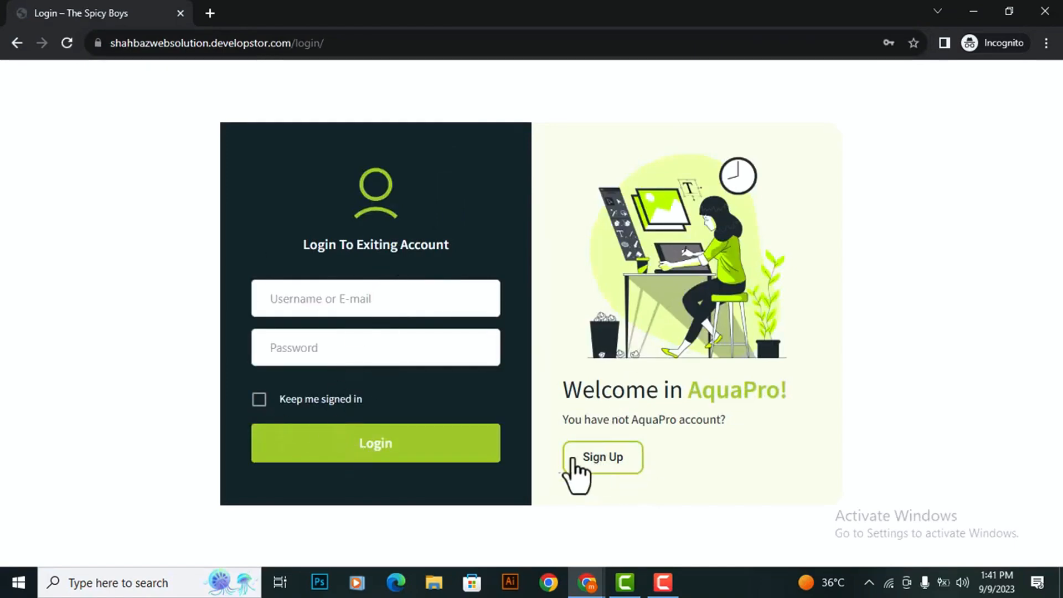
# Step: Back in the Elementor editor, add a single column-direction container below the login section with a minimum height of 100 vh
pyautogui.hotkey('alt', 'Tab')
pyautogui.moveTo(1057, 147); pyautogui.dragTo(1056, 310)
pyautogui.click(615, 447)
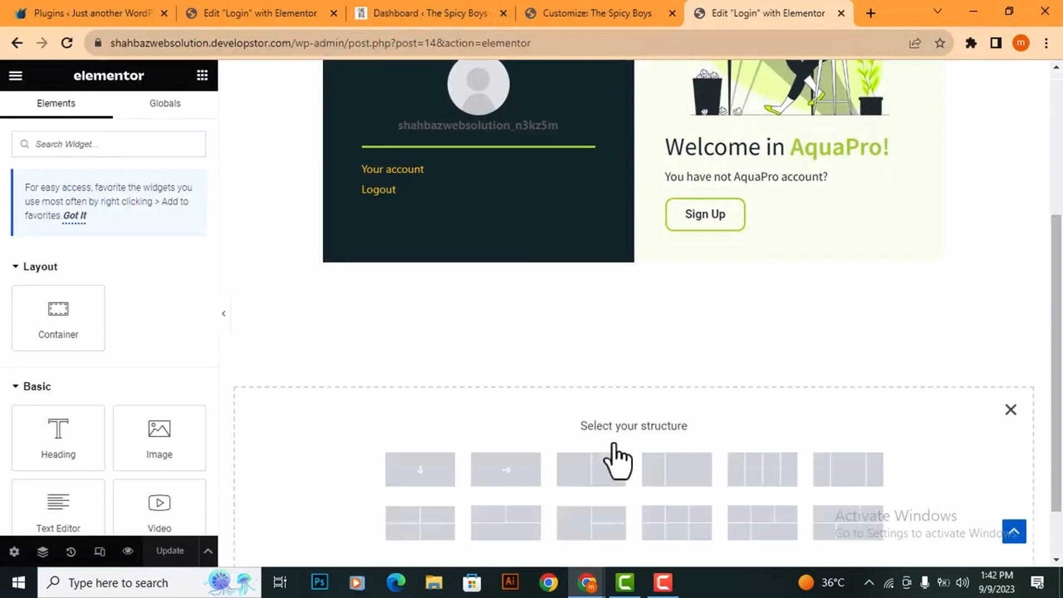
pyautogui.click(415, 480)
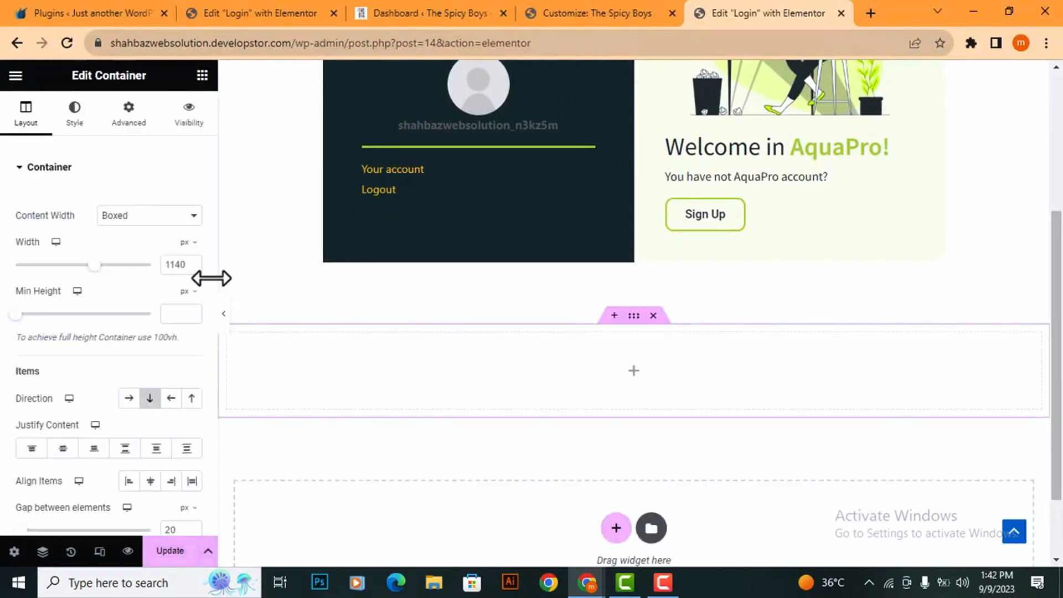
pyautogui.click(183, 313)
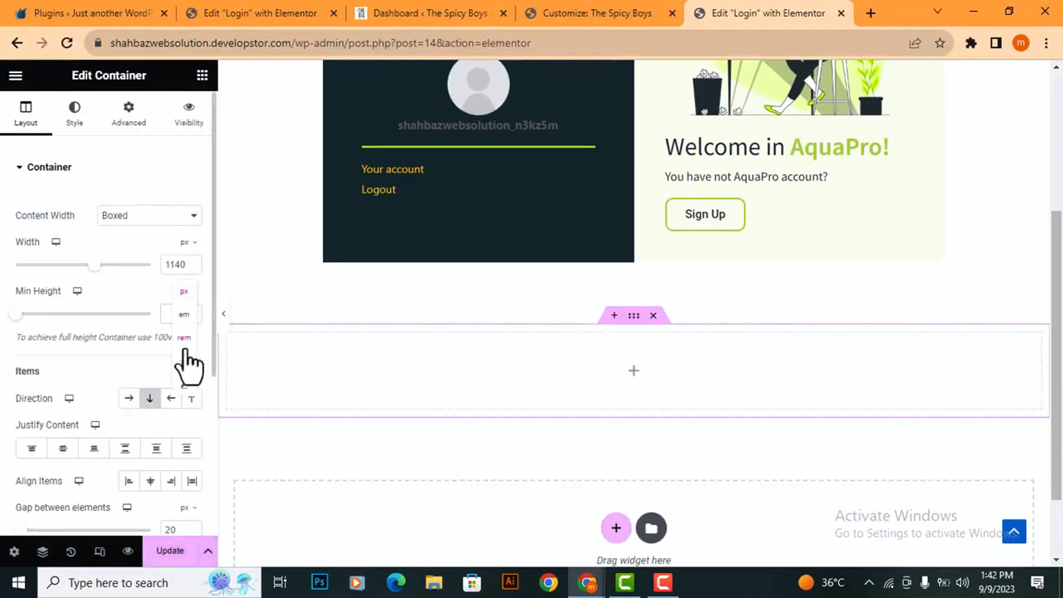
pyautogui.click(183, 358)
pyautogui.click(172, 318)
pyautogui.write('100')
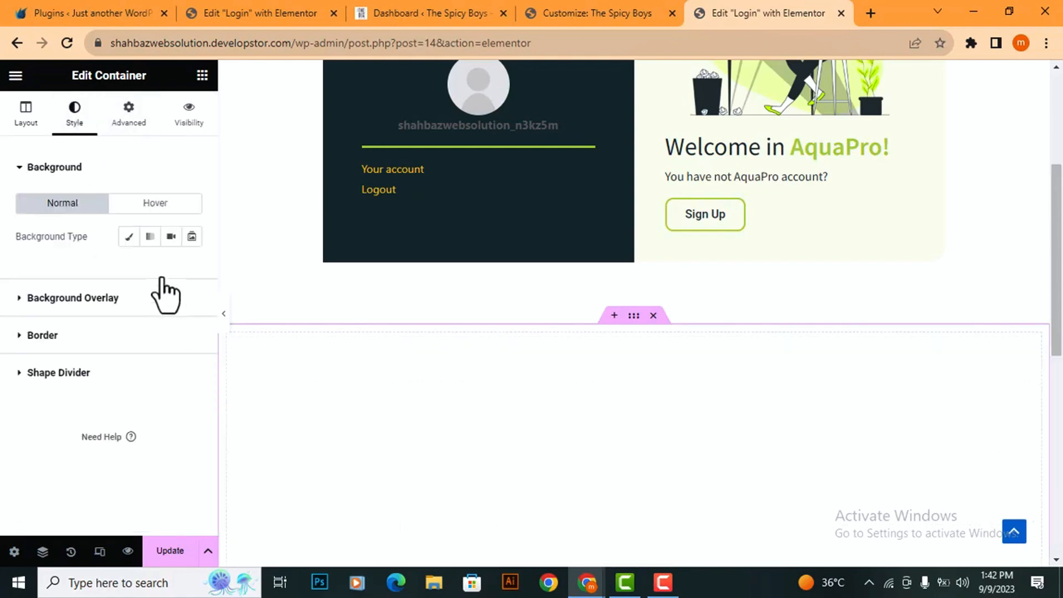
# Step: Set the new container's background to the global color "color 2" and justify its content to the center
pyautogui.click(129, 236)
pyautogui.click(171, 269)
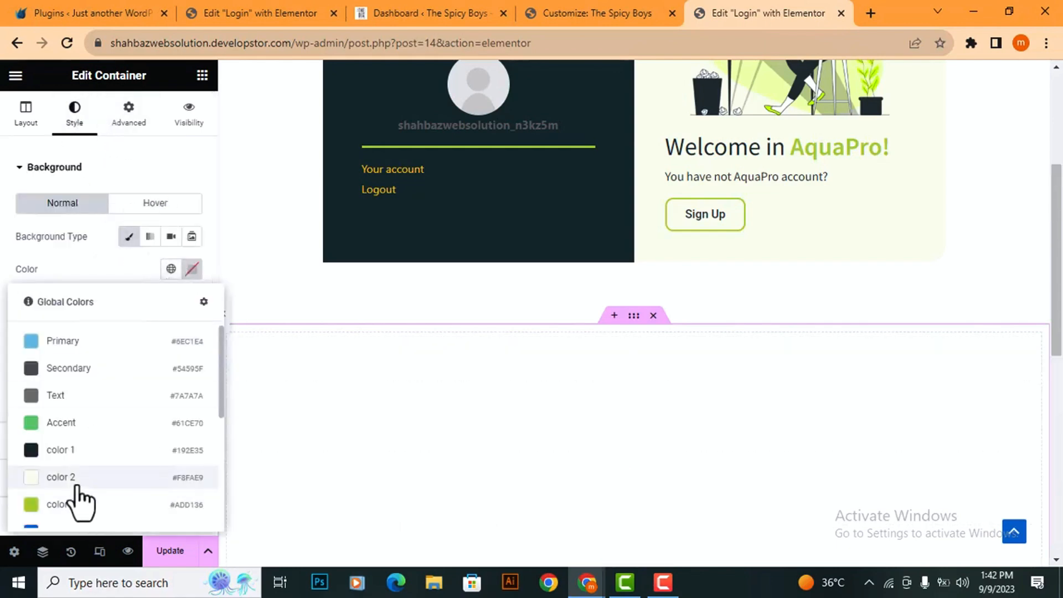
pyautogui.click(84, 484)
pyautogui.scroll(-4, 1061, 376)
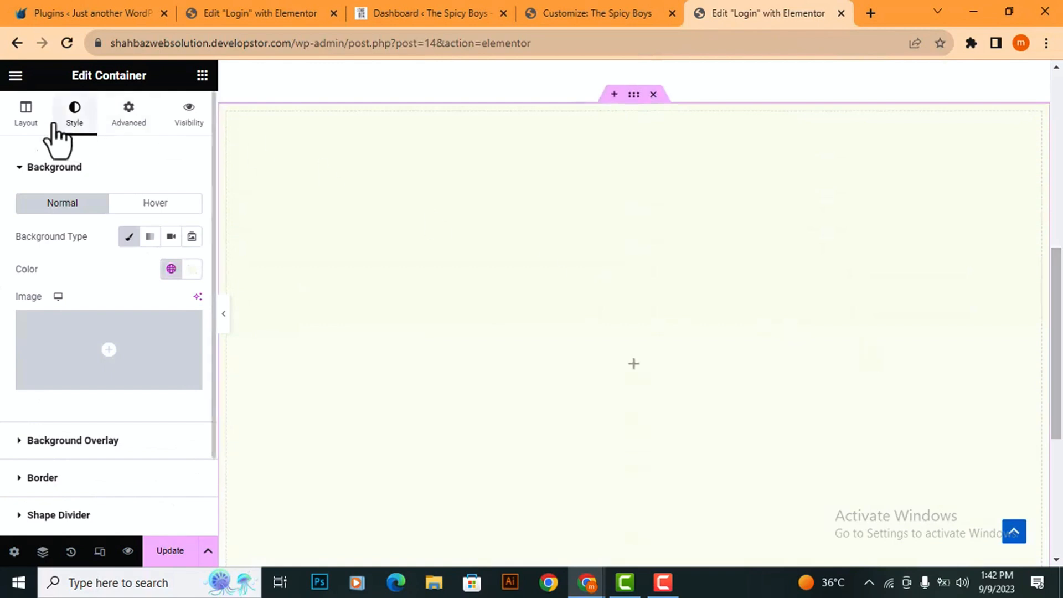
pyautogui.click(34, 120)
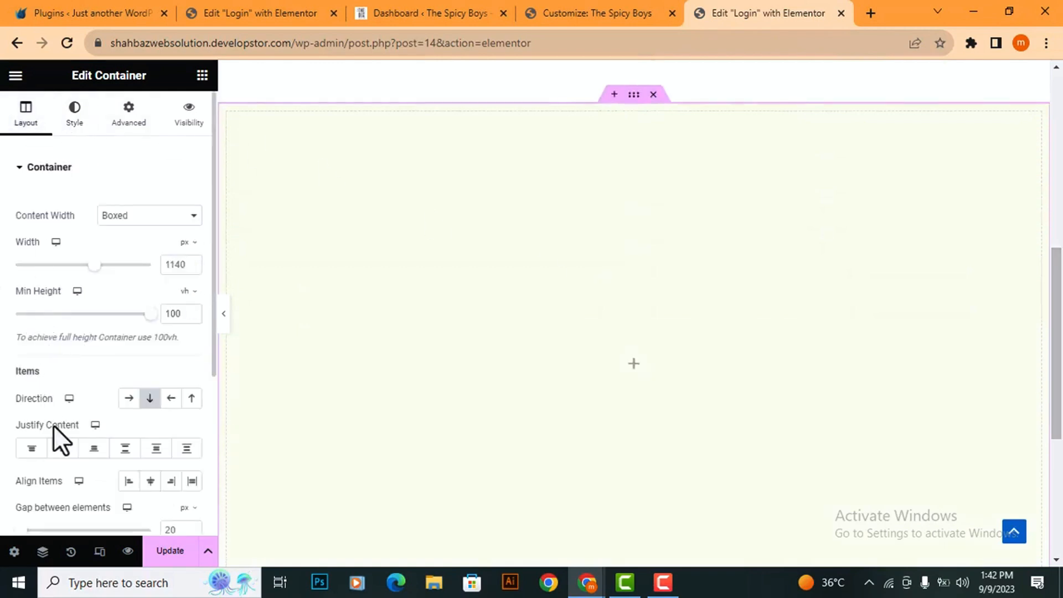
pyautogui.click(62, 449)
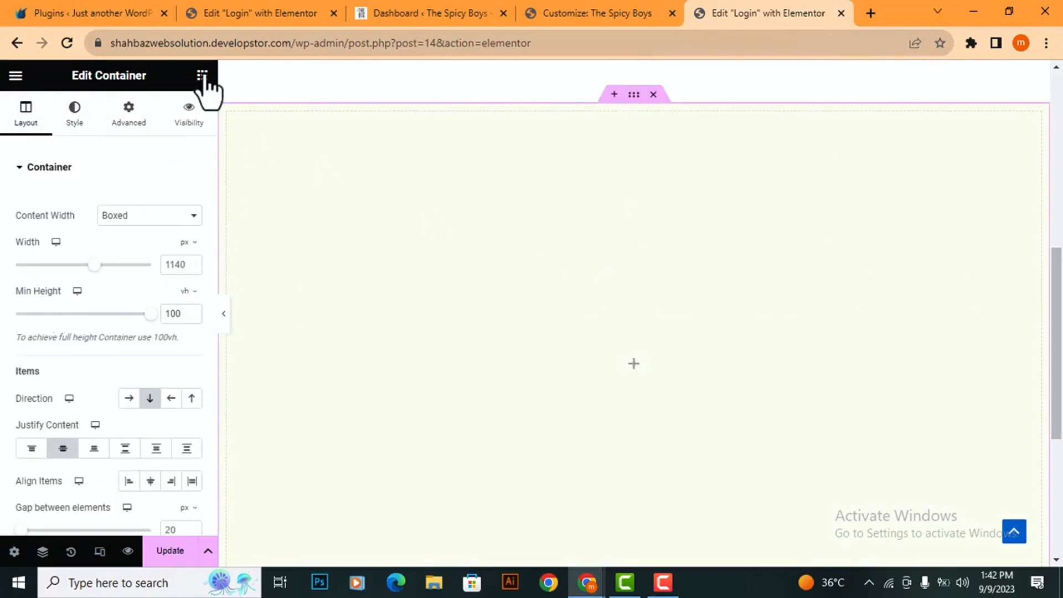
# Step: Add a centered heading to the new container reading "You have already been successfully logged in !"
pyautogui.click(202, 76)
pyautogui.moveTo(48, 434); pyautogui.dragTo(693, 368)
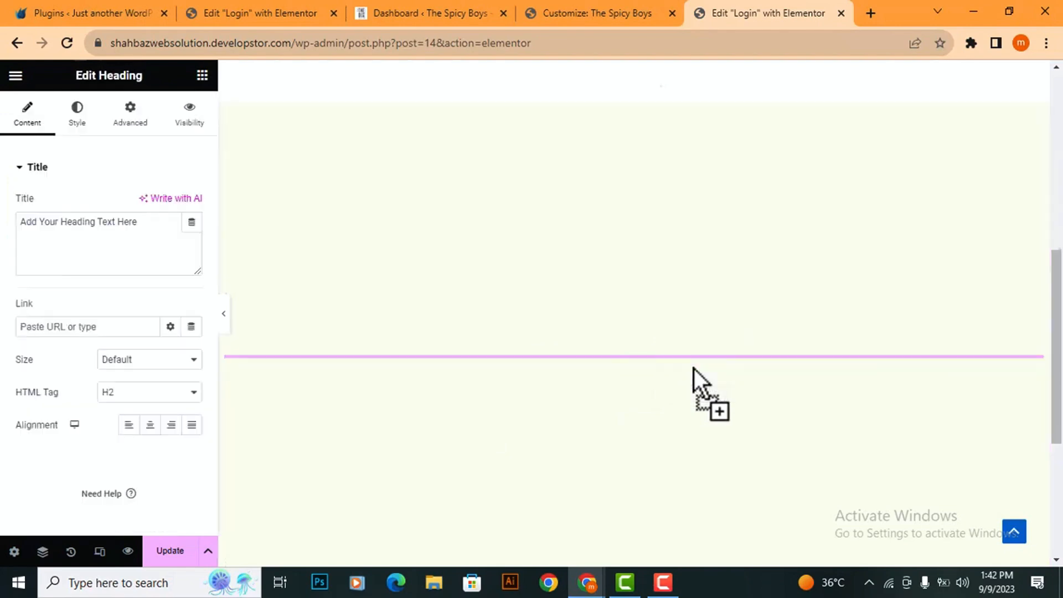
pyautogui.click(150, 425)
pyautogui.moveTo(139, 221); pyautogui.dragTo(17, 235)
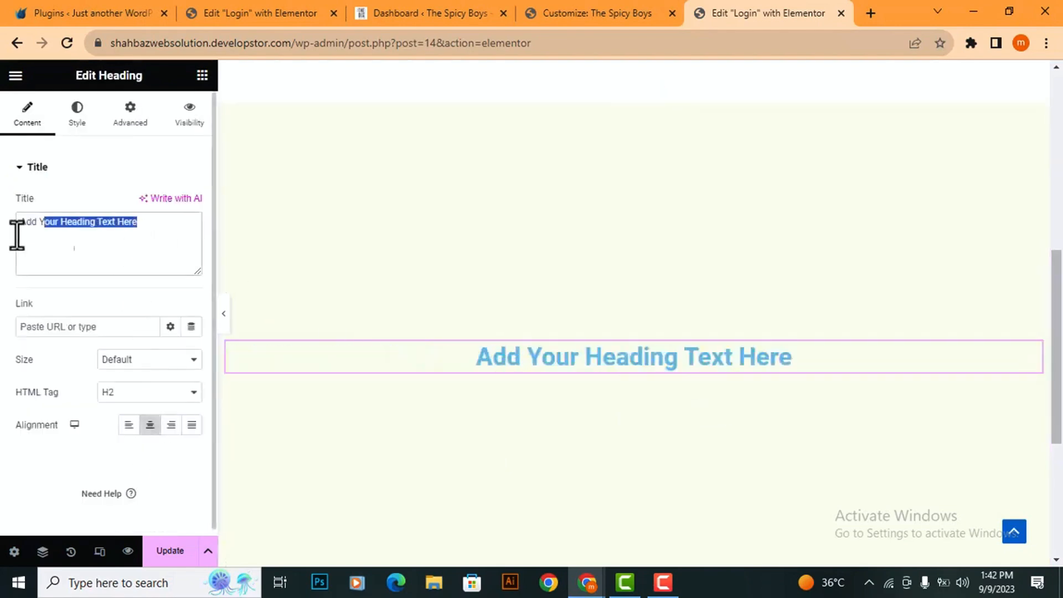
pyautogui.write('You have already been successfully logged in !')
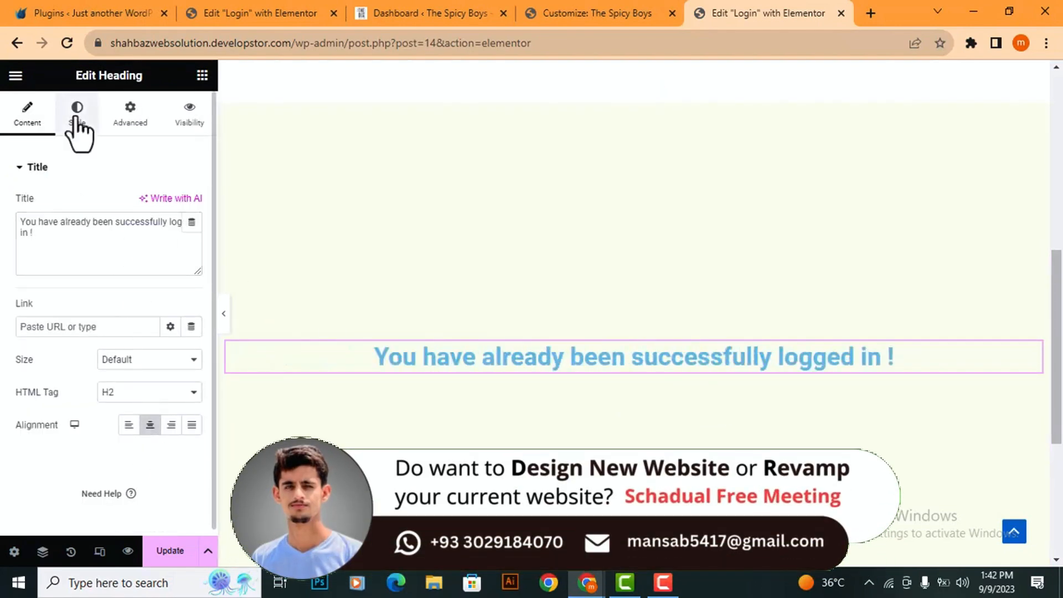
# Step: Style the heading with the dark global color #192E35, a 25 px font size and 600 (Semi Bold) weight
pyautogui.click(77, 113)
pyautogui.click(192, 203)
pyautogui.click(171, 204)
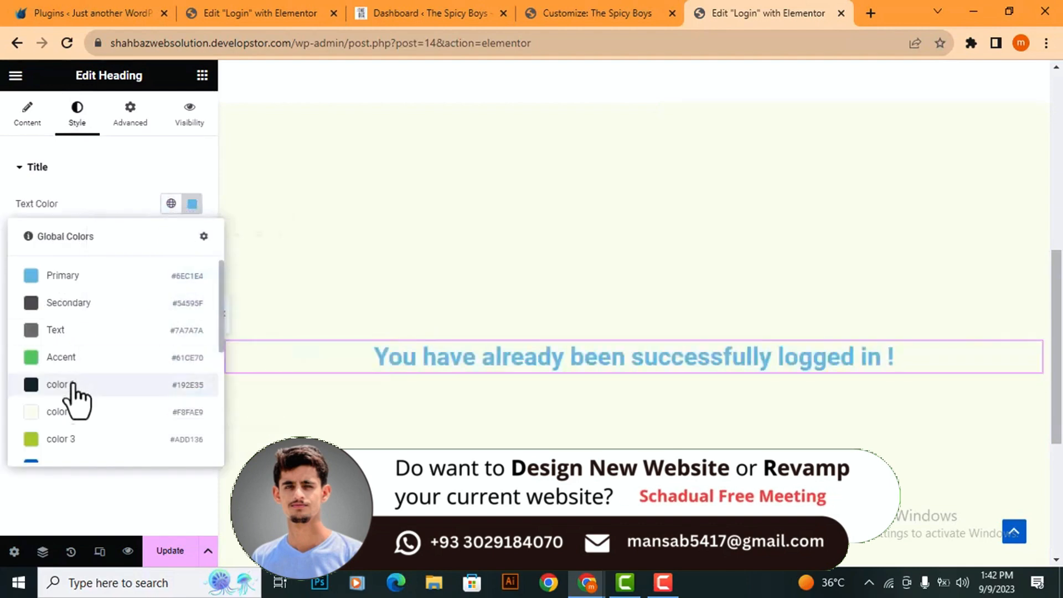
pyautogui.click(75, 400)
pyautogui.click(191, 237)
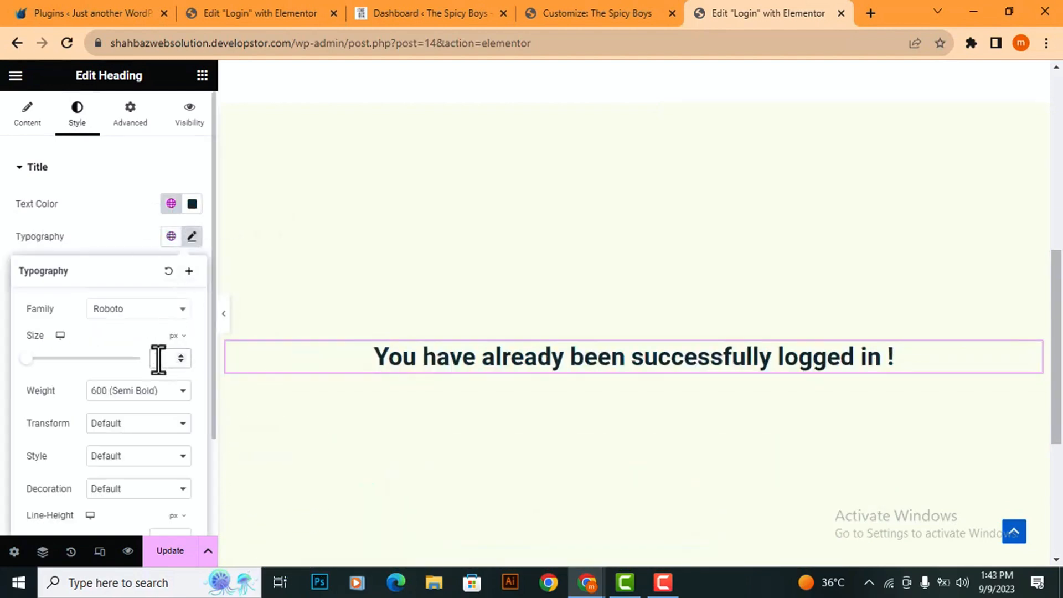
pyautogui.write('25')
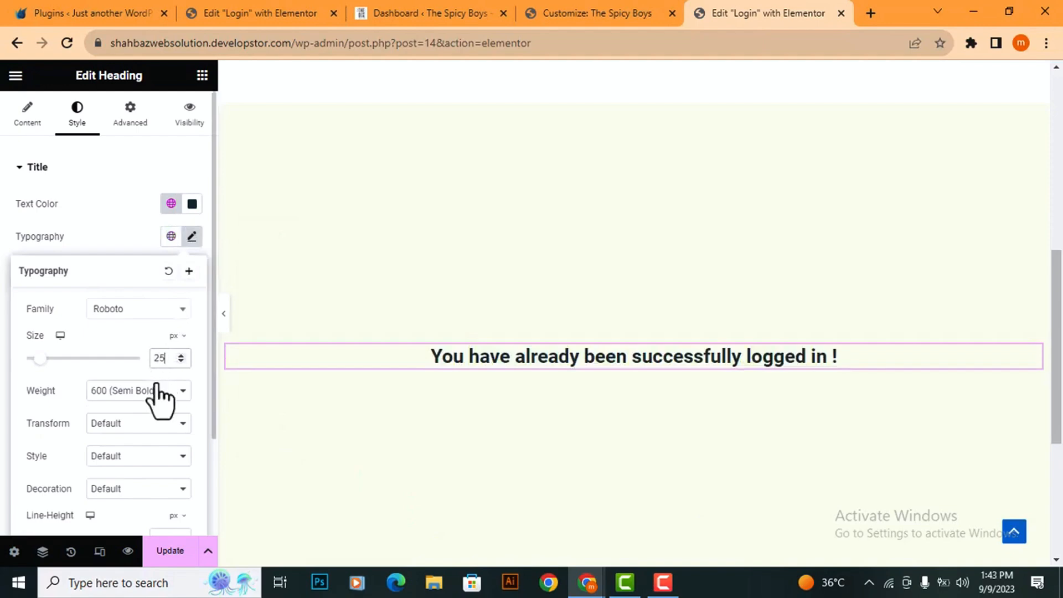
pyautogui.click(158, 390)
pyautogui.click(145, 471)
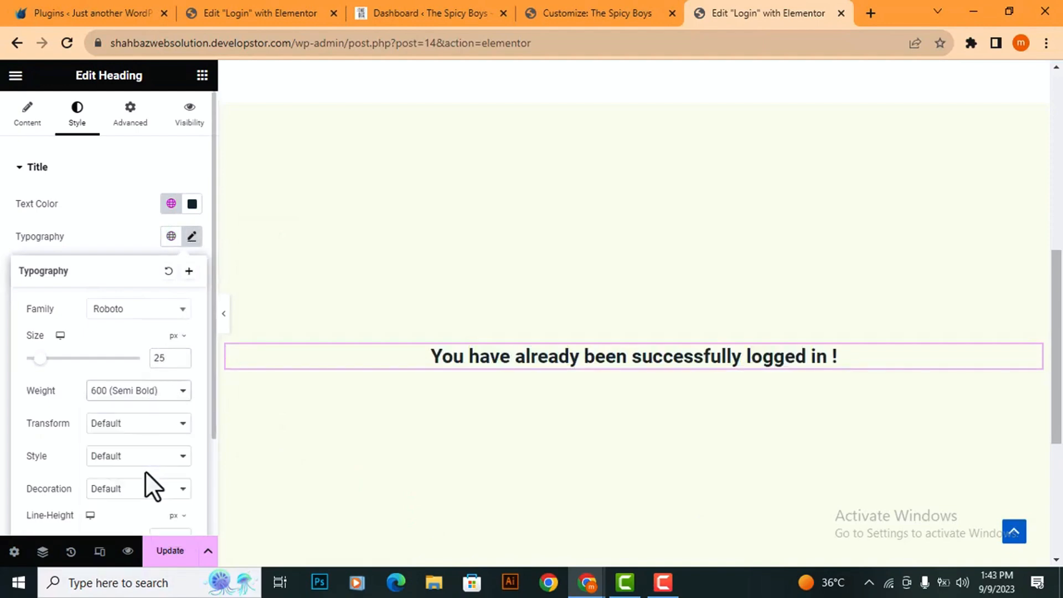
# Step: Add a nested container below the heading with 0 padding on all sides and a row direction
pyautogui.click(202, 76)
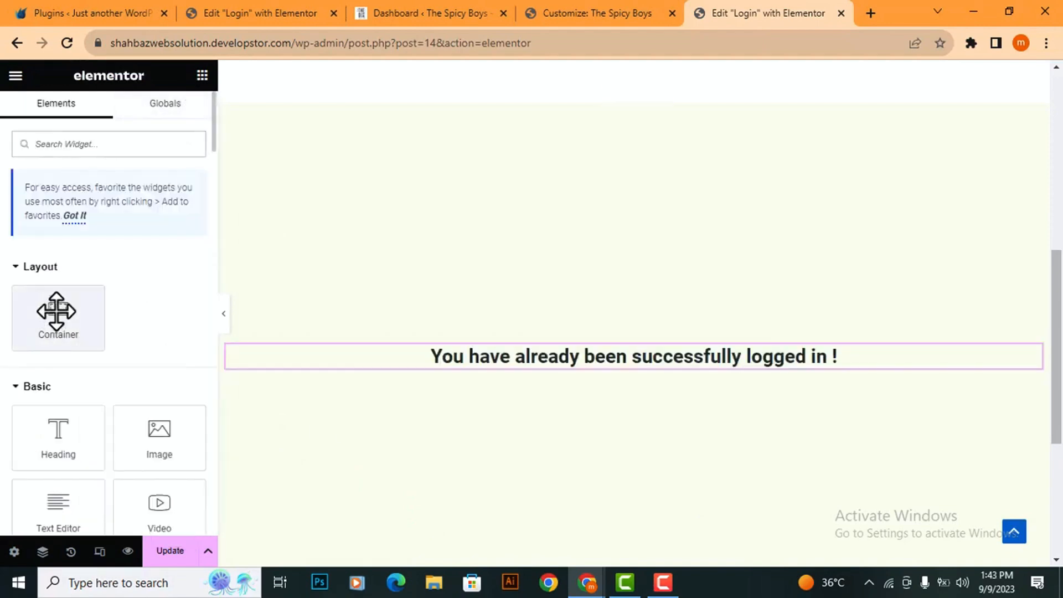
pyautogui.moveTo(55, 309); pyautogui.dragTo(603, 358)
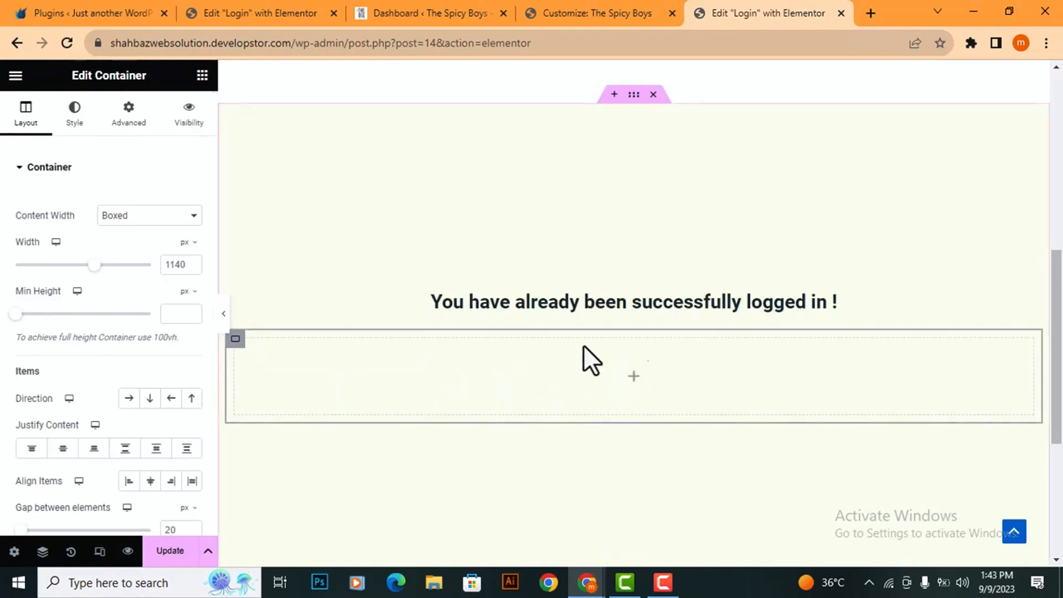
pyautogui.click(131, 108)
pyautogui.click(191, 281)
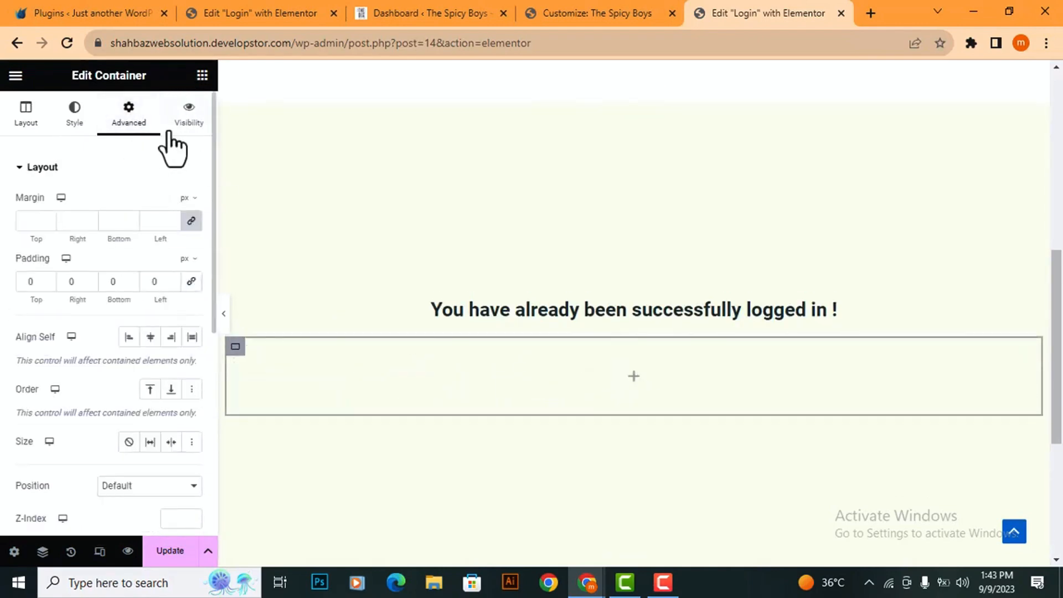
pyautogui.click(19, 119)
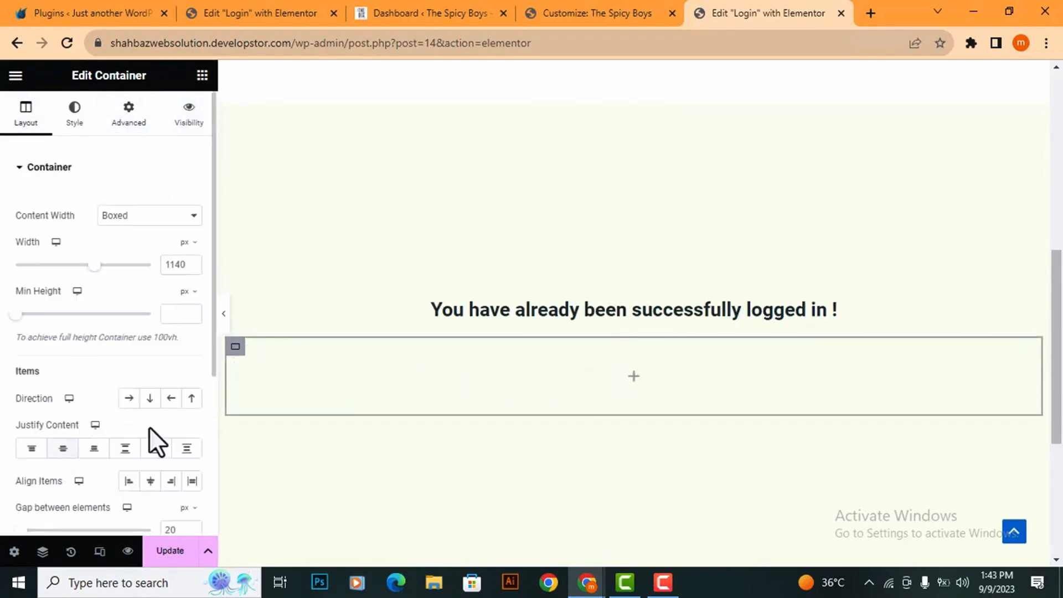
# Step: Place a Button widget in the nested container and justify that container's content to the center
pyautogui.click(202, 76)
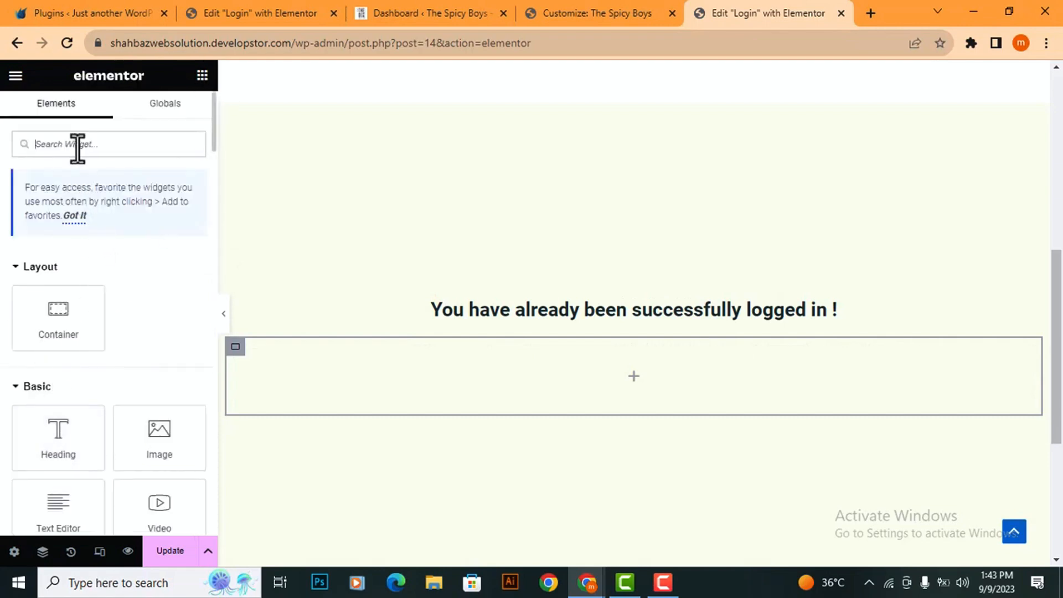
pyautogui.write('butt')
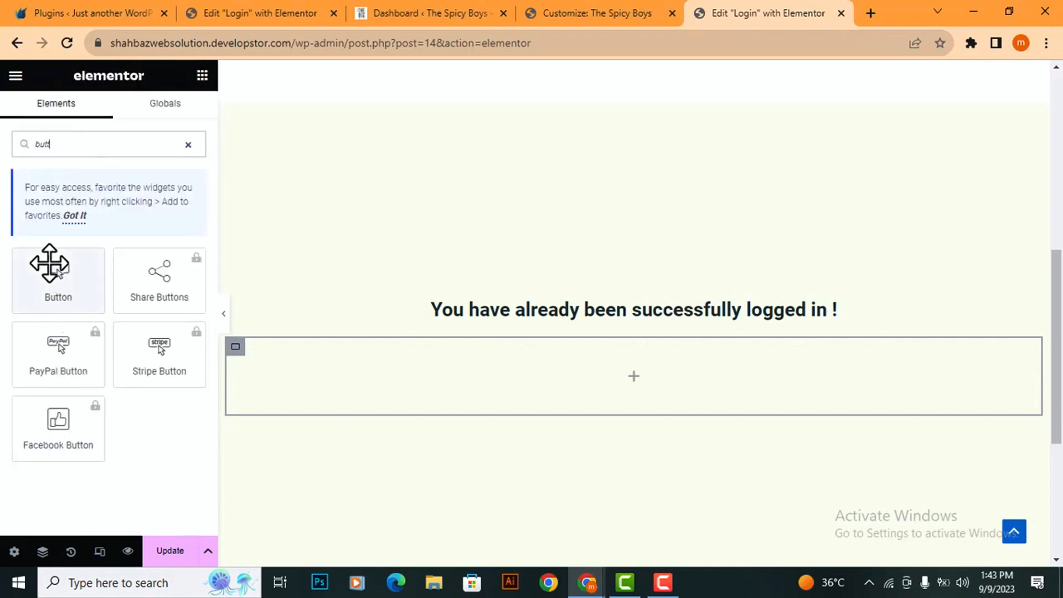
pyautogui.moveTo(50, 261); pyautogui.dragTo(624, 360)
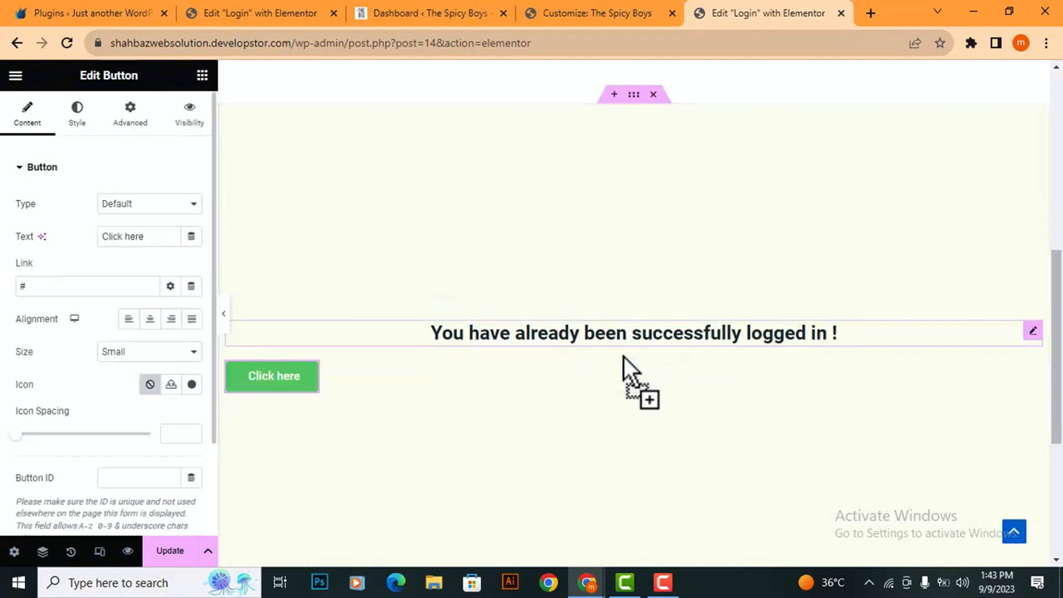
pyautogui.click(236, 370)
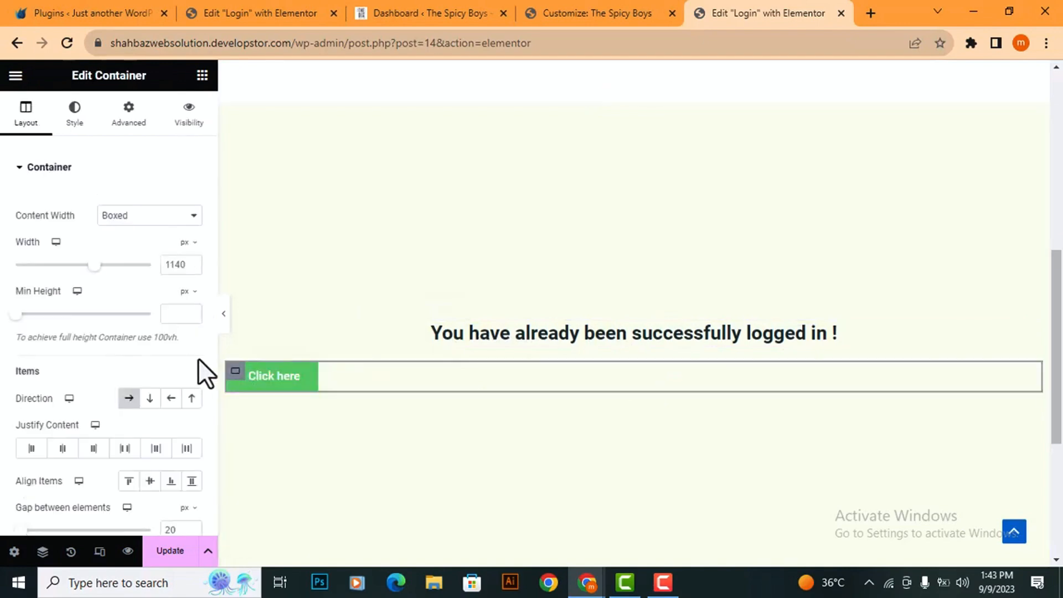
pyautogui.click(67, 450)
# Step: Change the button's text to "Go to Home page"
pyautogui.click(670, 372)
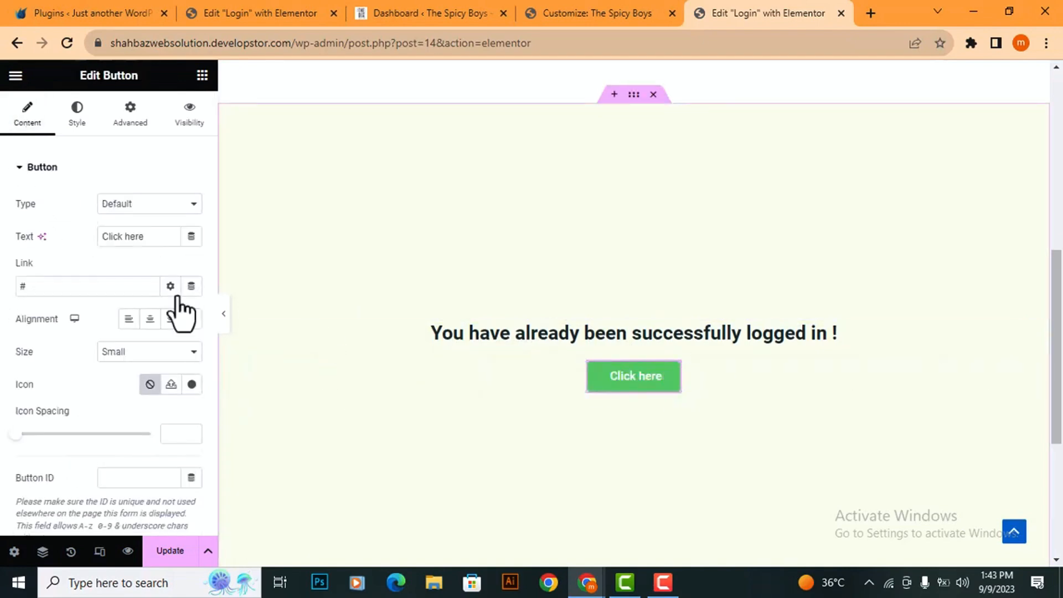
pyautogui.moveTo(120, 242); pyautogui.dragTo(170, 235)
pyautogui.write('Go to Home page')
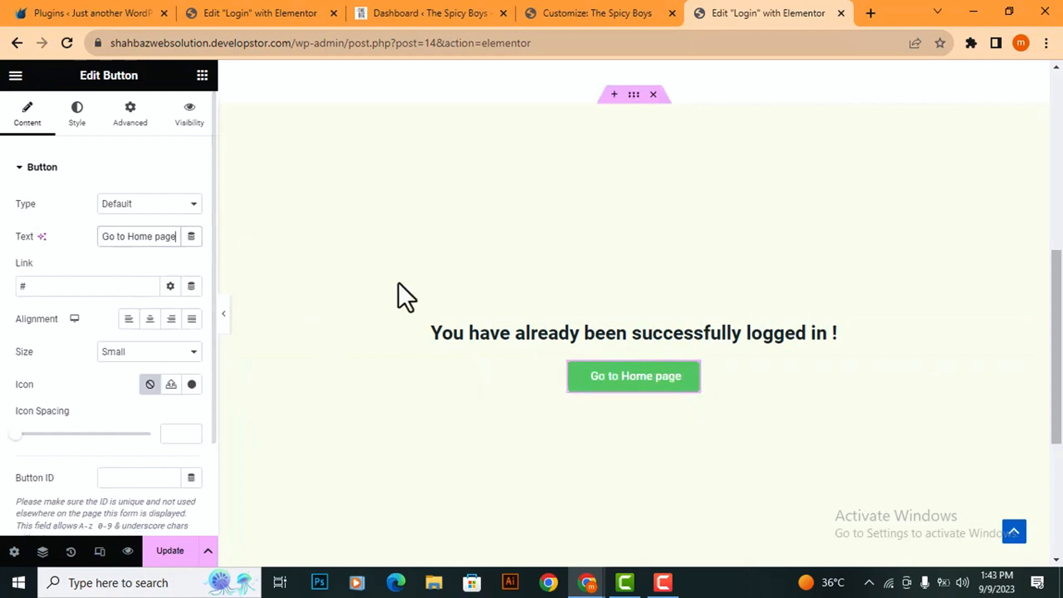
# Step: Duplicate the "Go to Home page" button and change the copy's text to "Go to Account"
pyautogui.rightClick(691, 382)
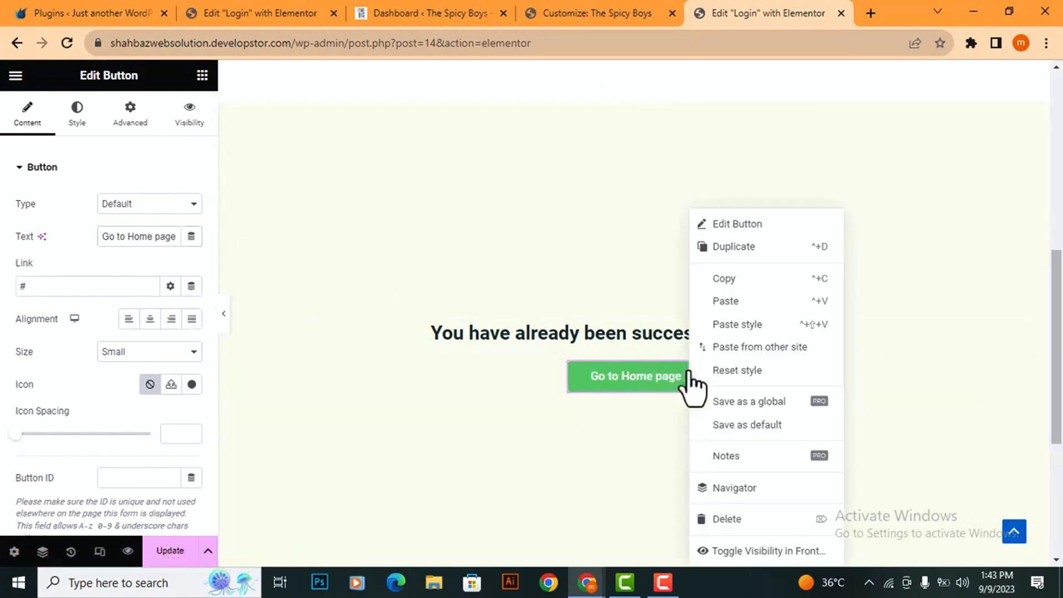
pyautogui.click(736, 248)
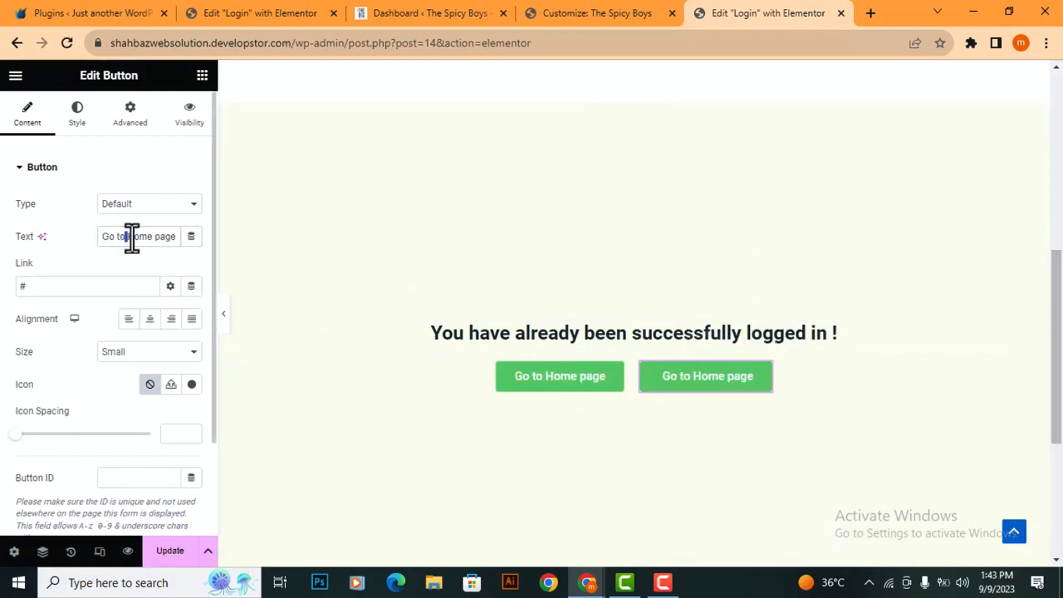
pyautogui.moveTo(131, 237); pyautogui.dragTo(156, 242)
pyautogui.write('Acount')
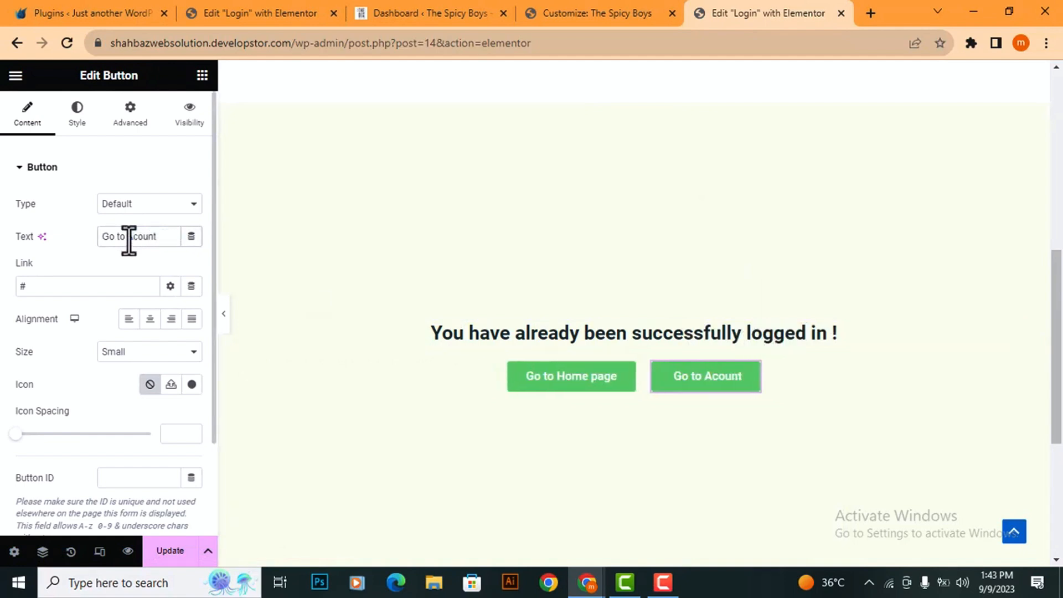
pyautogui.rightClick(139, 237)
pyautogui.click(161, 248)
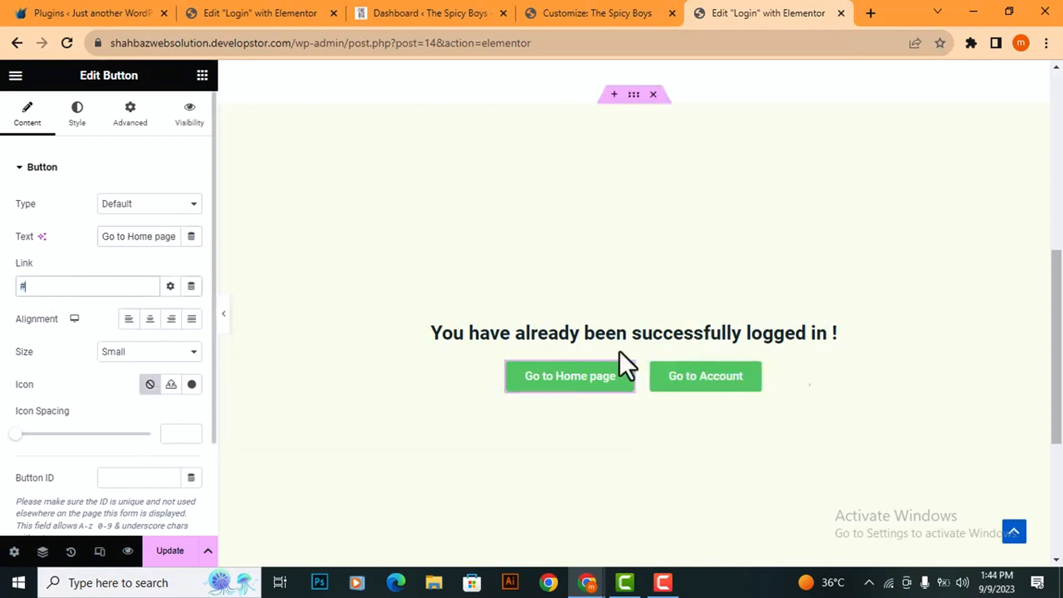
# Step: Set the "Go to Account" button's background to the lime global color "color 3"
pyautogui.click(751, 382)
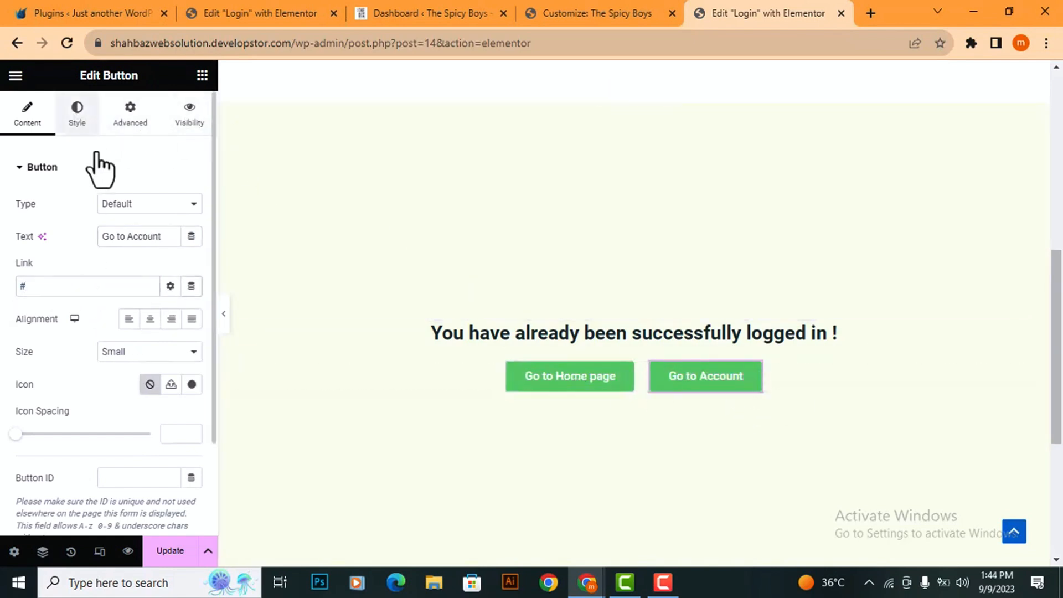
pyautogui.click(77, 116)
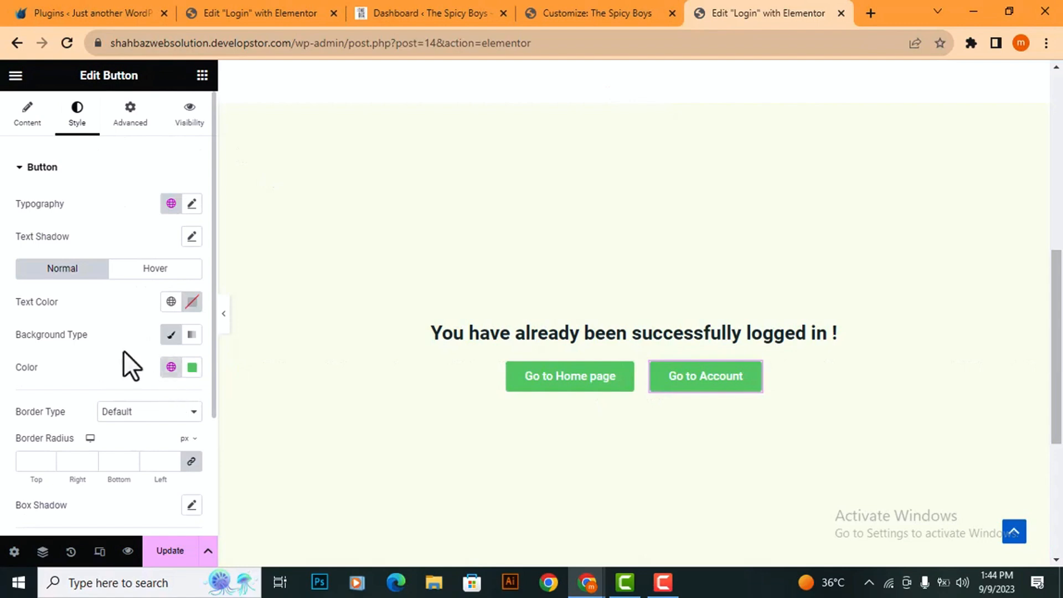
pyautogui.click(171, 367)
pyautogui.click(64, 328)
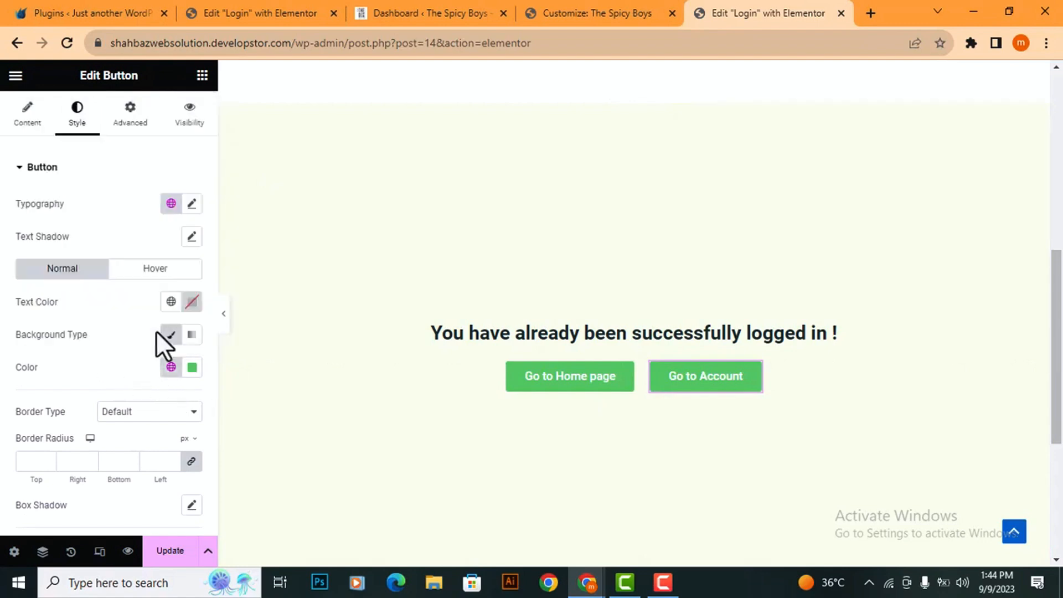
# Step: Set the "Go to Home page" button's background to the dark global color #192E35
pyautogui.click(625, 371)
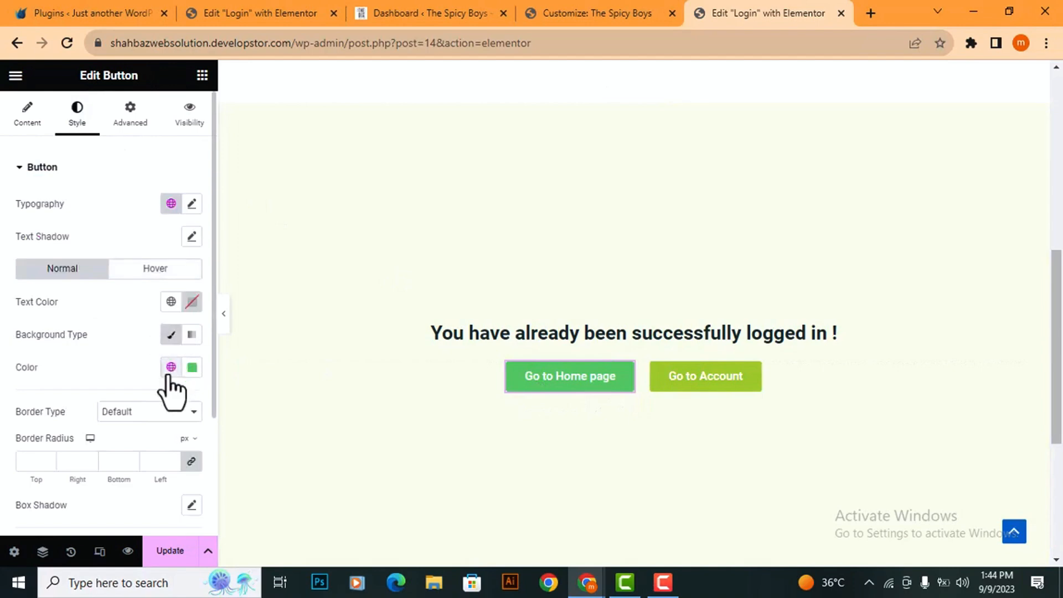
pyautogui.click(170, 367)
pyautogui.click(83, 273)
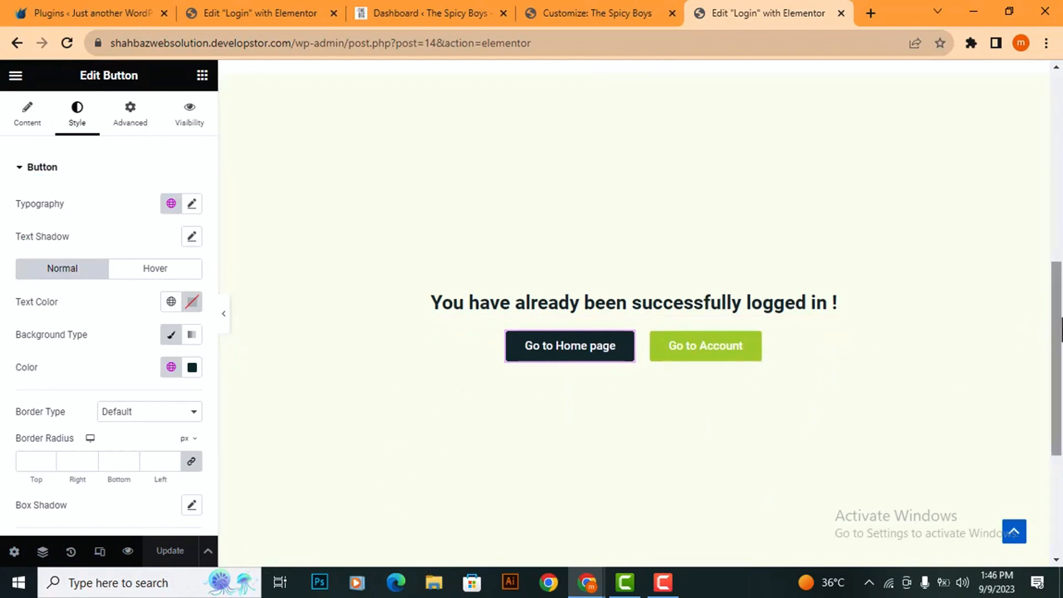
# Step: Enable Dynamic Visibility on the logged-in message container and set its display mode to Hide
pyautogui.scroll(2, 972, 254)
pyautogui.click(634, 182)
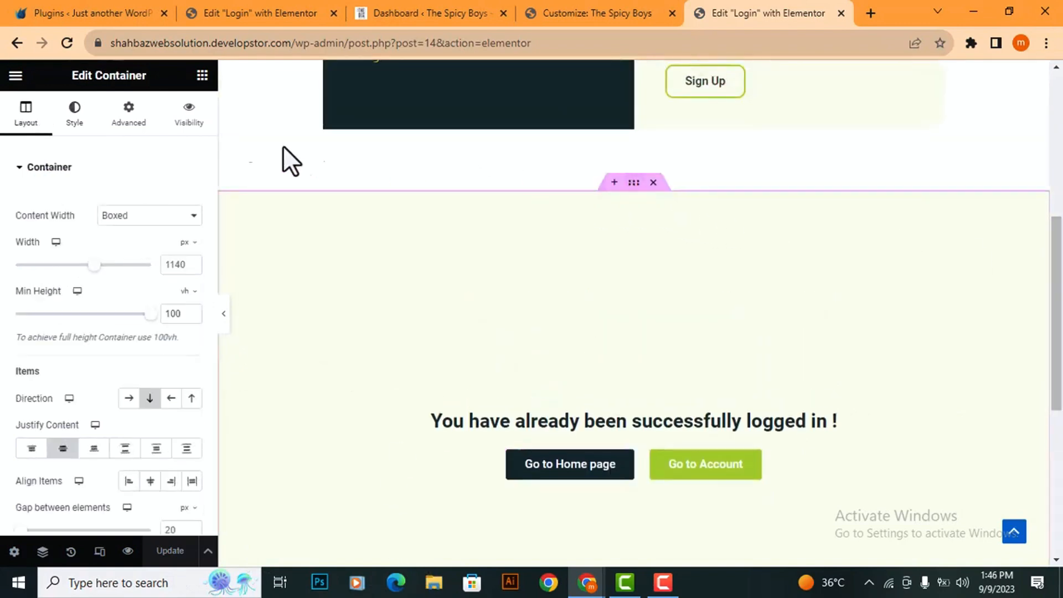
pyautogui.click(188, 116)
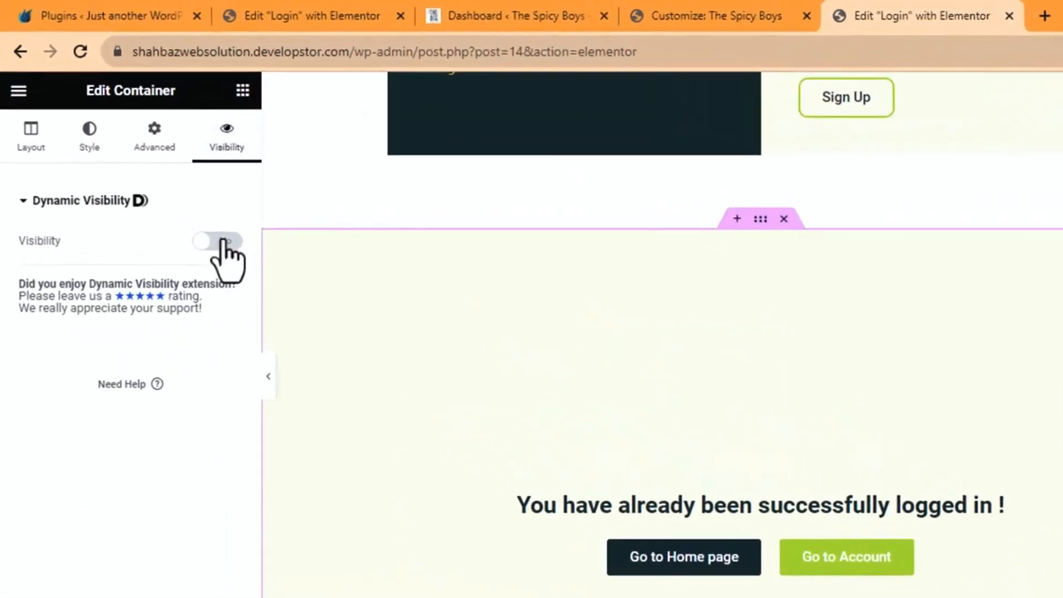
pyautogui.click(223, 242)
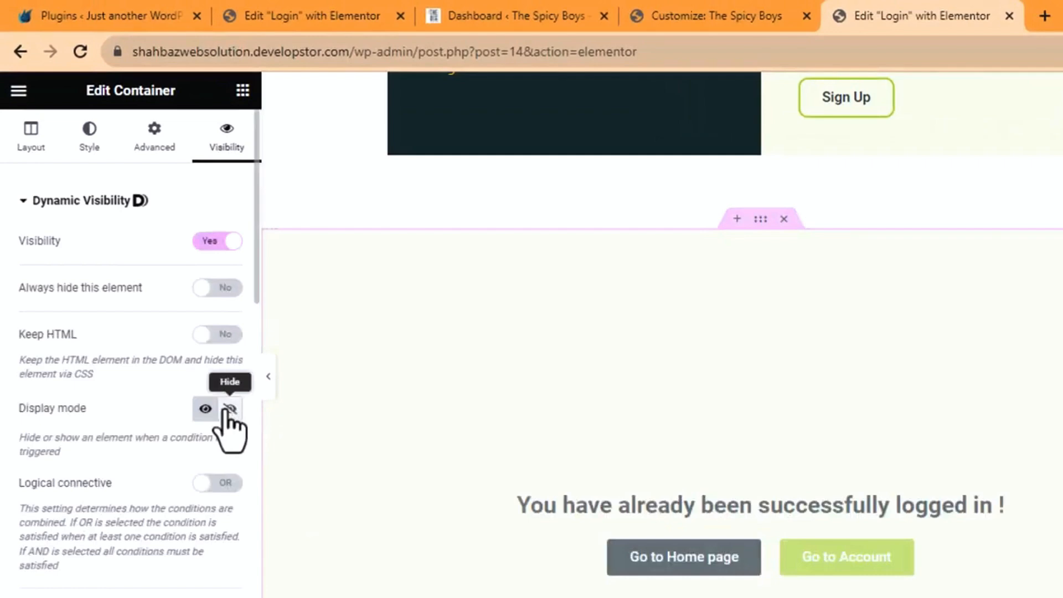
pyautogui.click(229, 410)
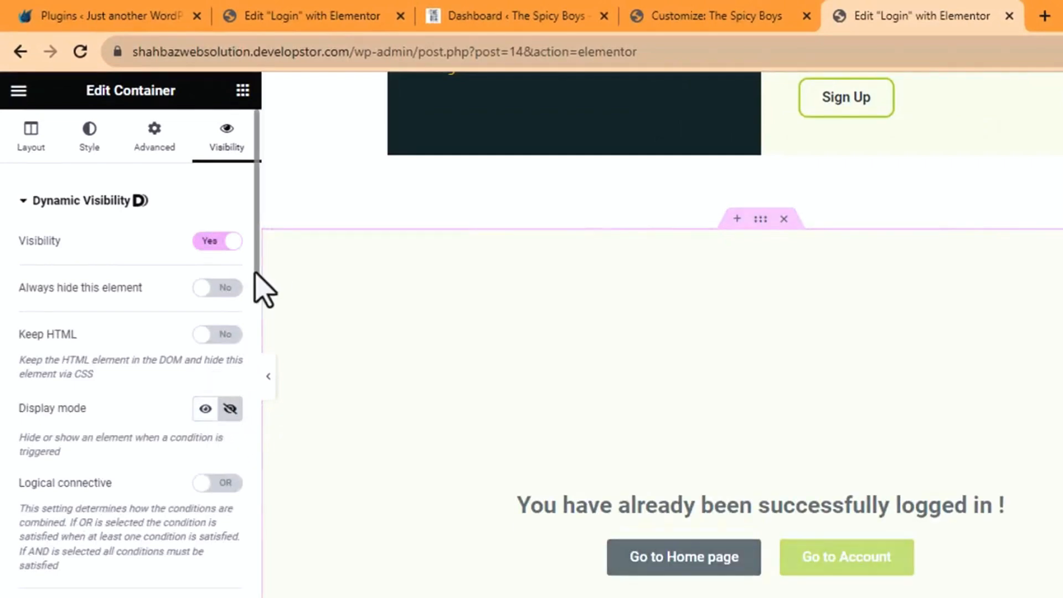
# Step: Add the "Visitor (User not logged in)" role as the container's User & Role visibility condition
pyautogui.scroll(-9, 250, 415)
pyautogui.click(42, 393)
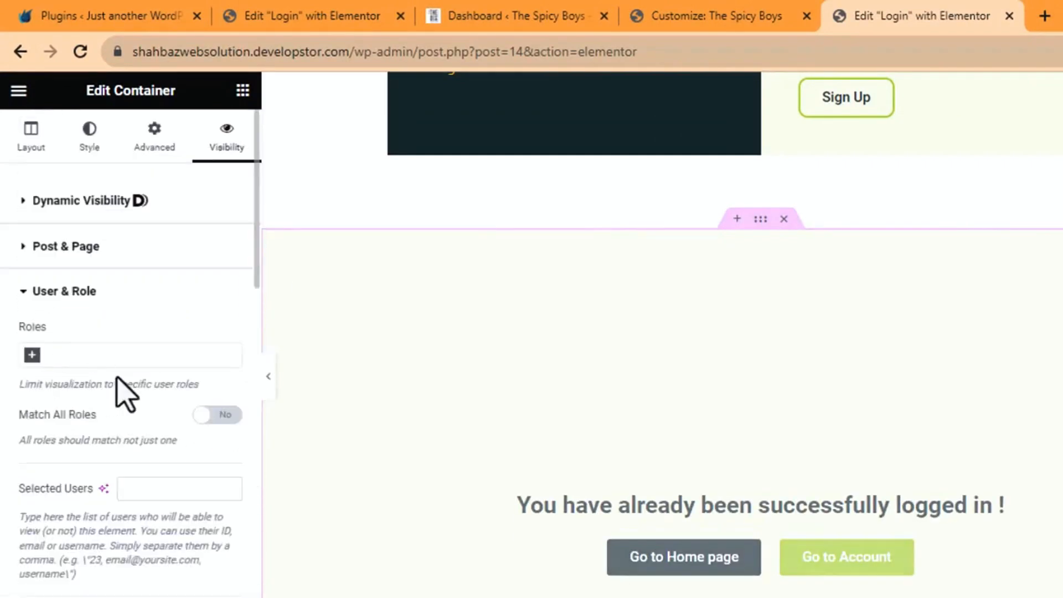
pyautogui.click(33, 356)
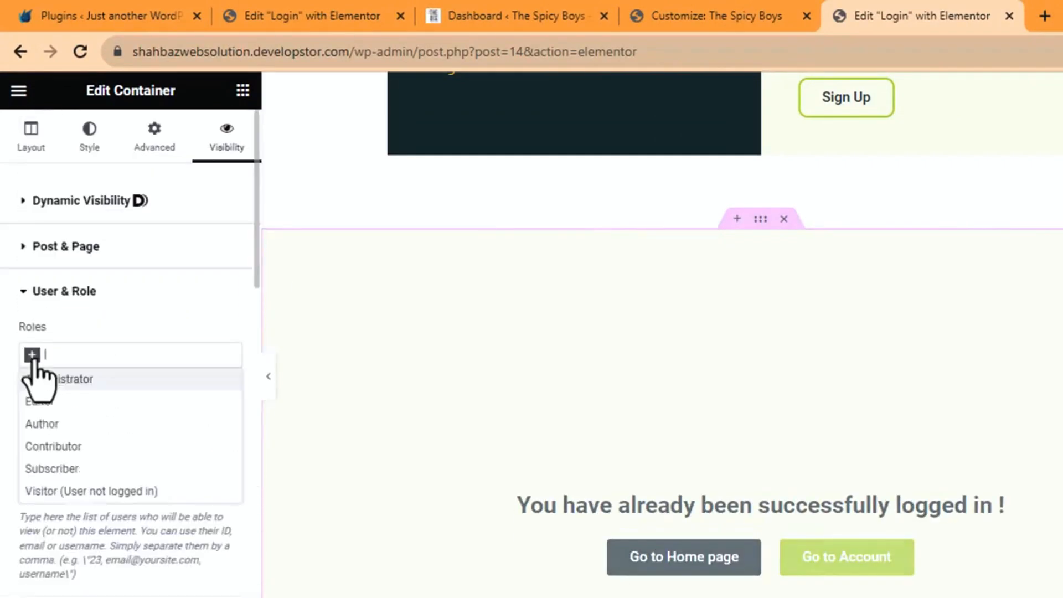
pyautogui.click(92, 493)
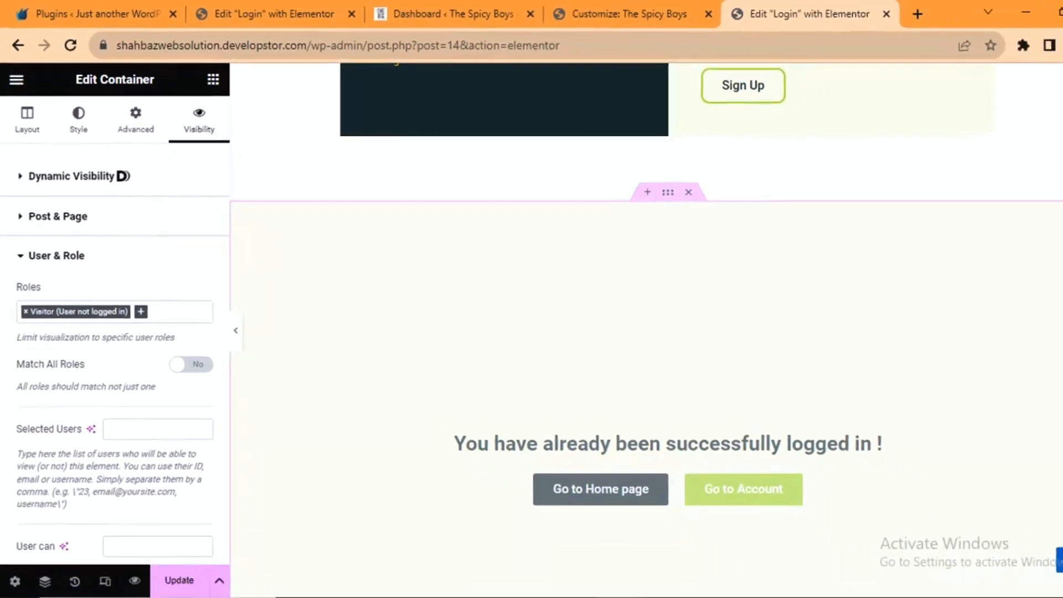
# Step: Enable Dynamic Visibility on the outer container of the login form section, keeping its display mode at Show
pyautogui.scroll(5, 671, 104)
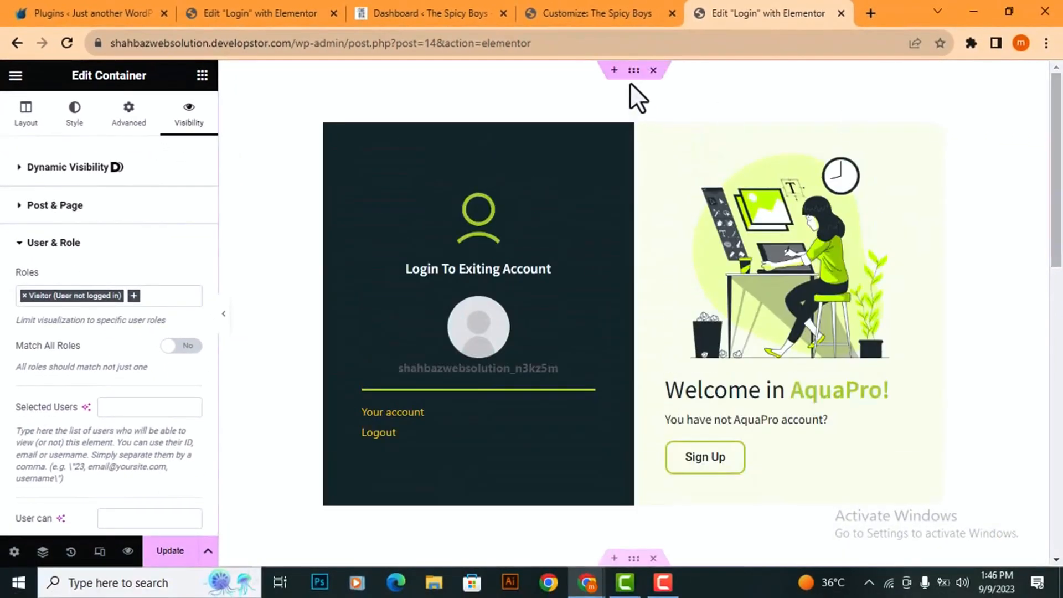
pyautogui.click(631, 74)
pyautogui.click(190, 123)
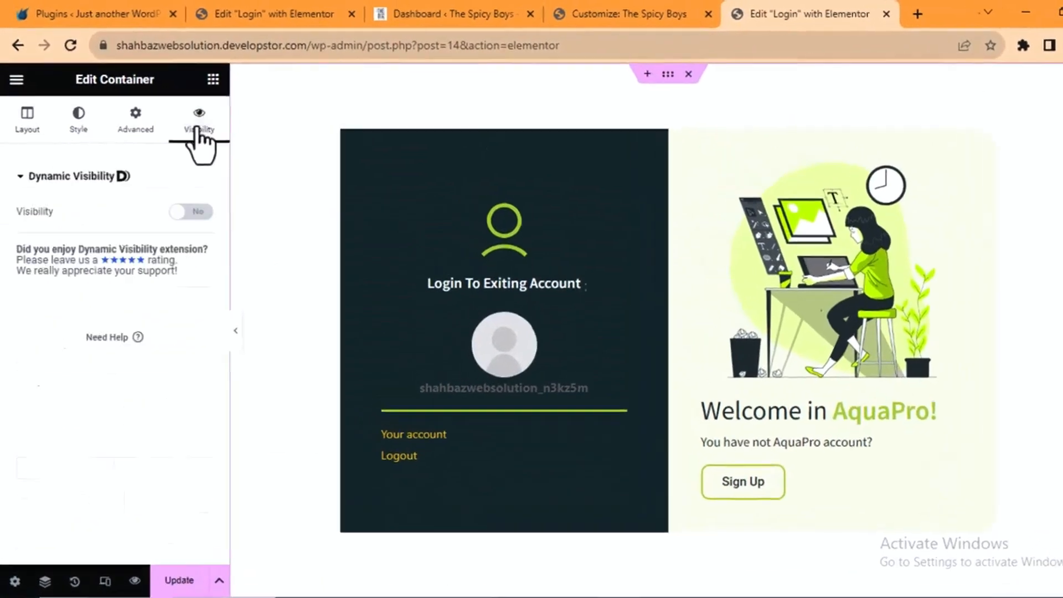
pyautogui.click(193, 202)
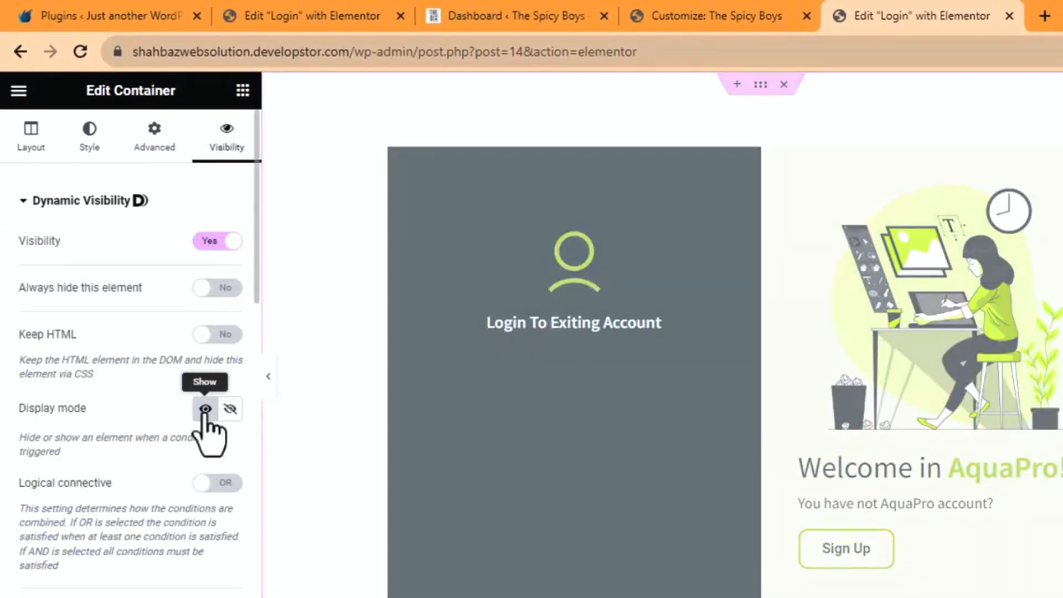
# Step: Add the "Visitor (User not logged in)" role as the login section's User & Role condition and update the page
pyautogui.scroll(-10, 256, 340)
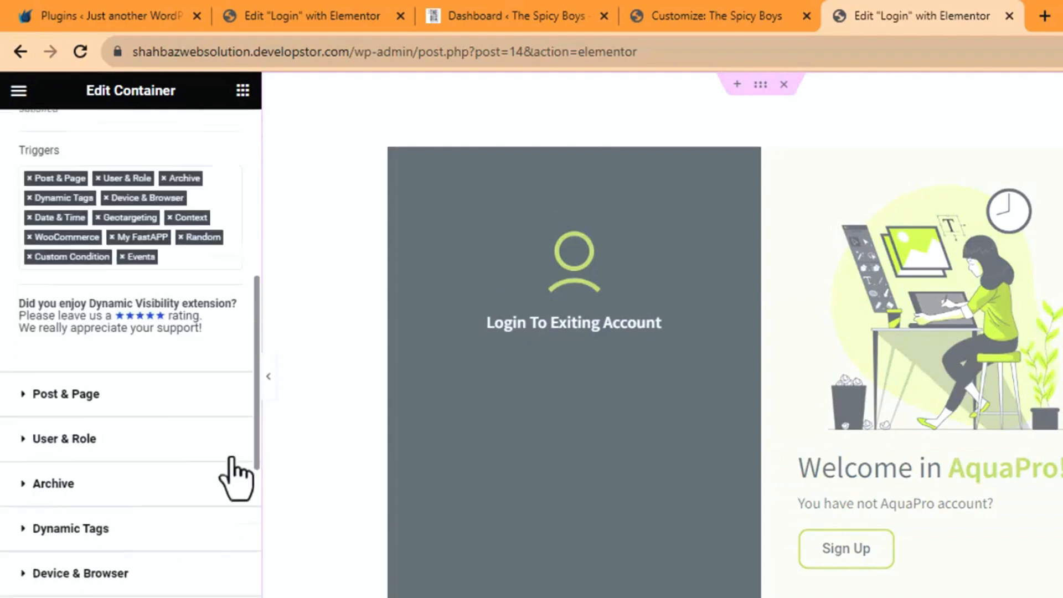
pyautogui.click(40, 338)
pyautogui.click(48, 355)
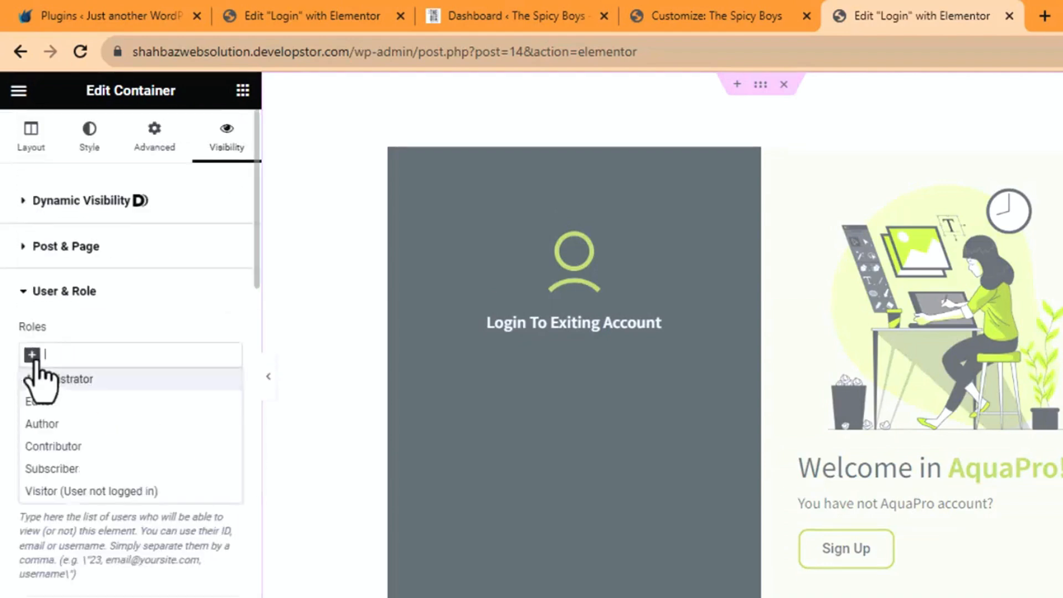
pyautogui.click(91, 491)
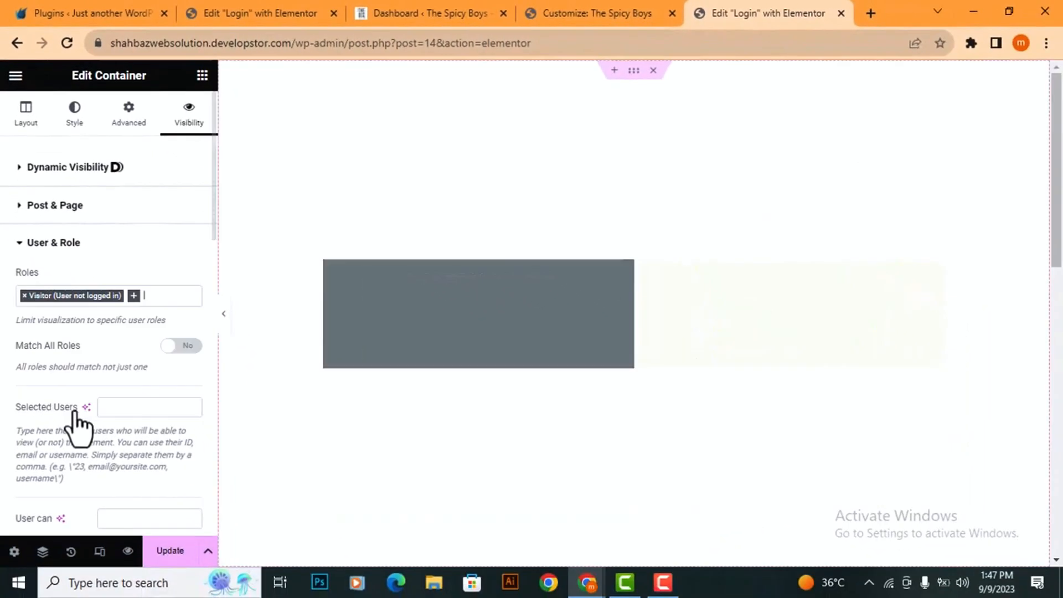
pyautogui.click(169, 551)
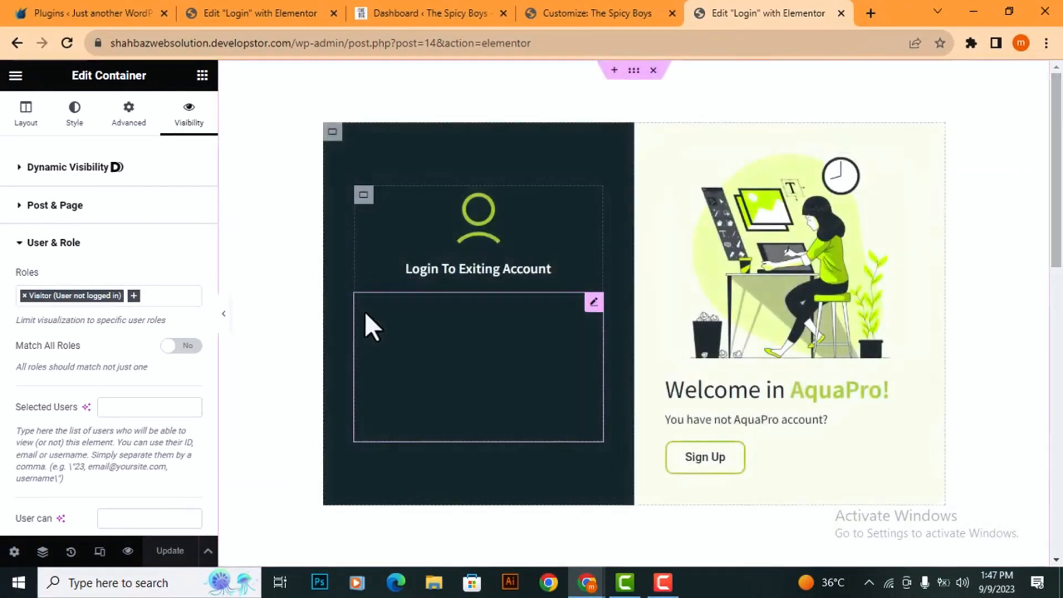
# Step: Give the dark login column a border radius of 20 px for Top and Left and 0 for Right and Bottom, and update the page
pyautogui.click(224, 316)
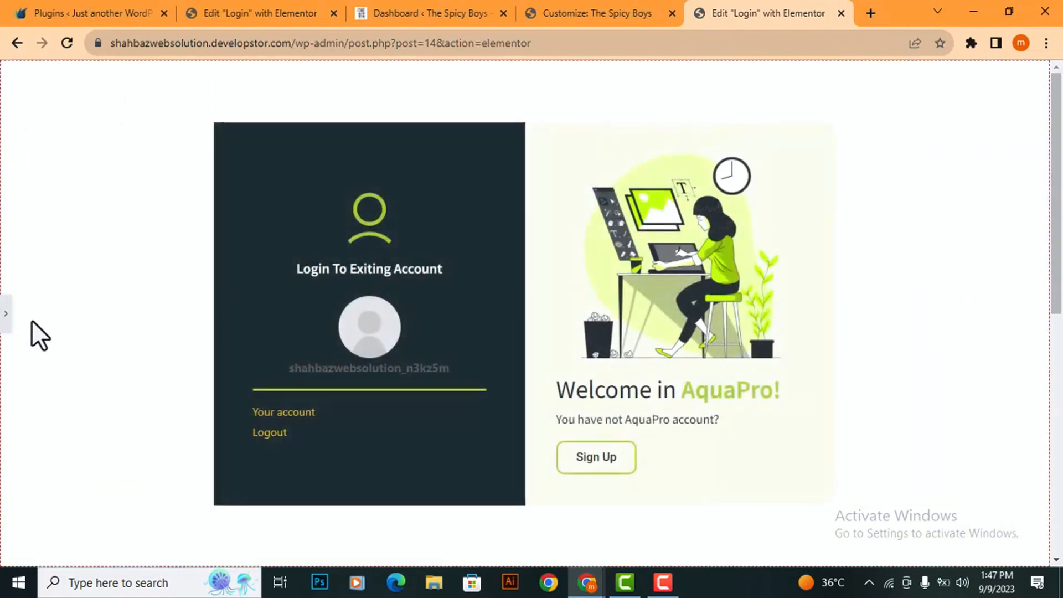
pyautogui.click(5, 327)
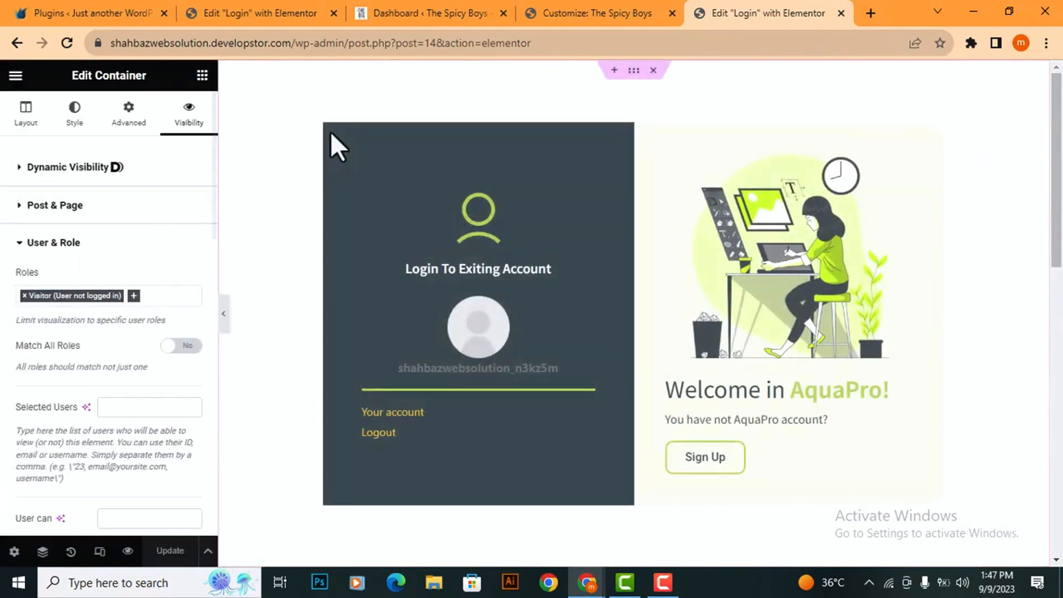
pyautogui.click(332, 133)
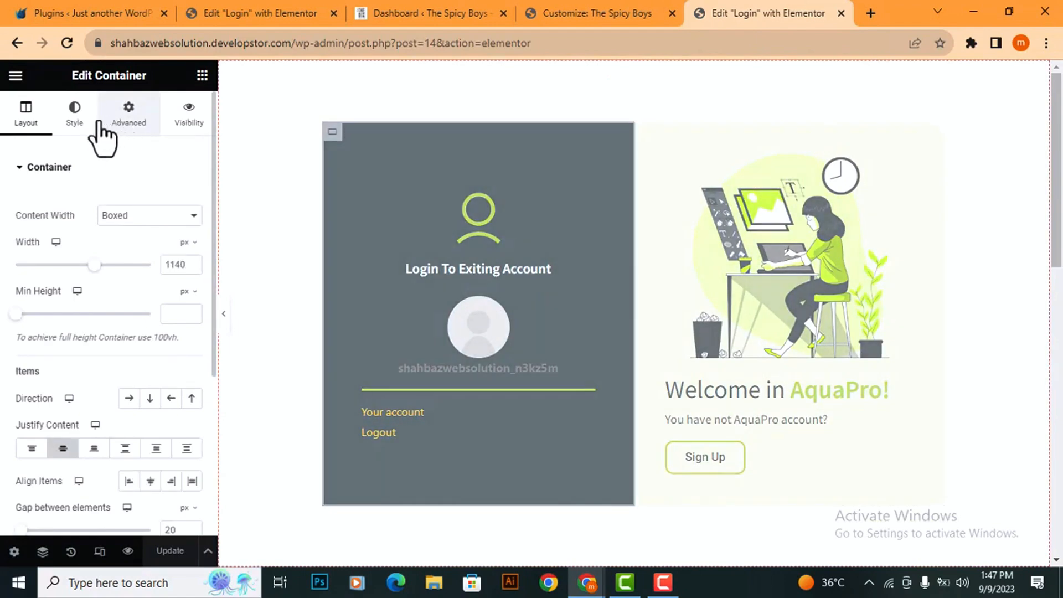
pyautogui.click(81, 123)
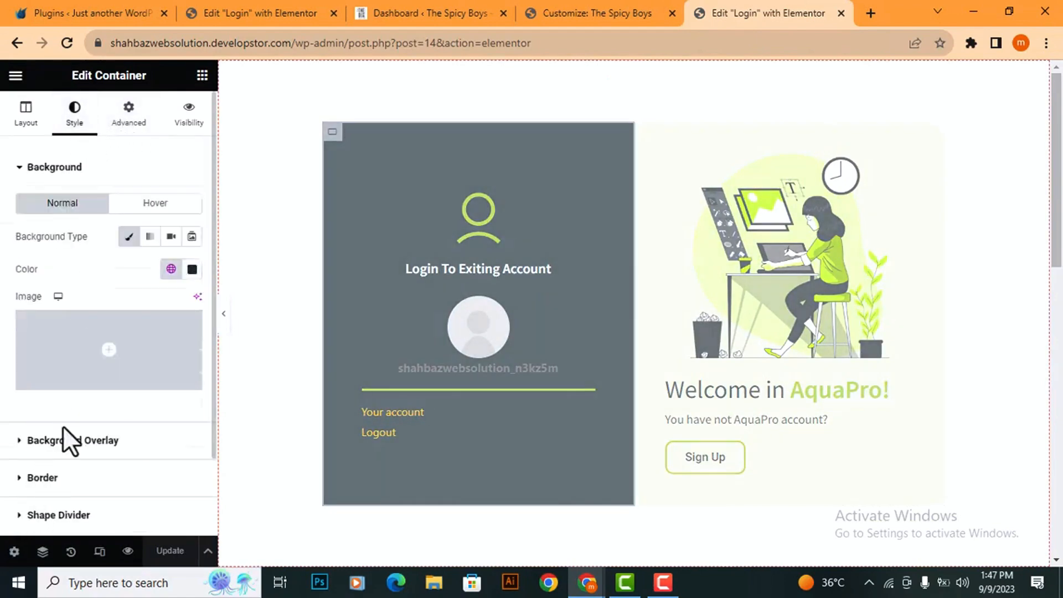
pyautogui.click(43, 477)
pyautogui.scroll(-1, 211, 343)
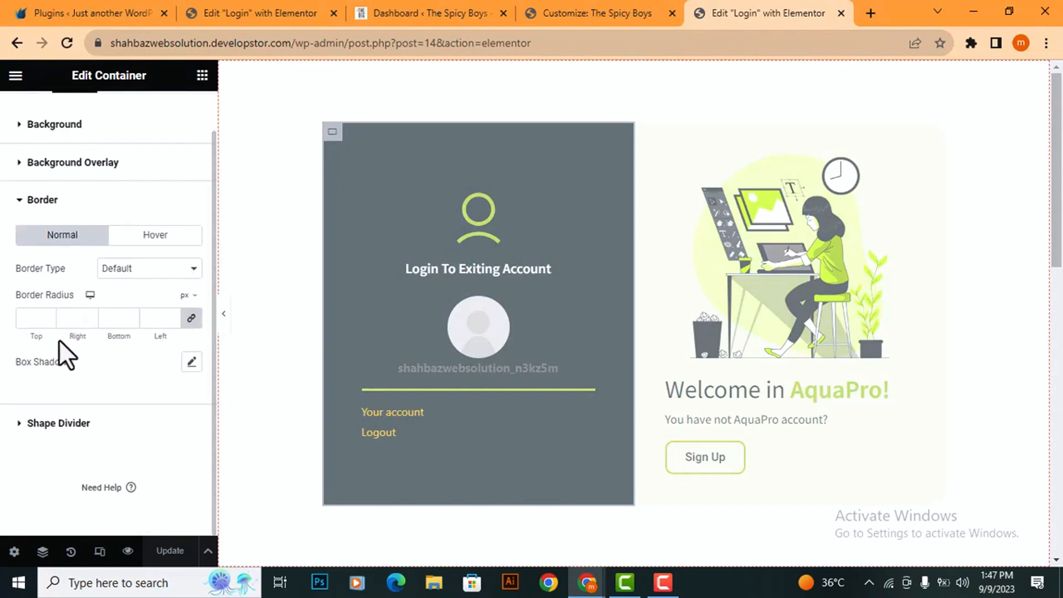
pyautogui.click(190, 319)
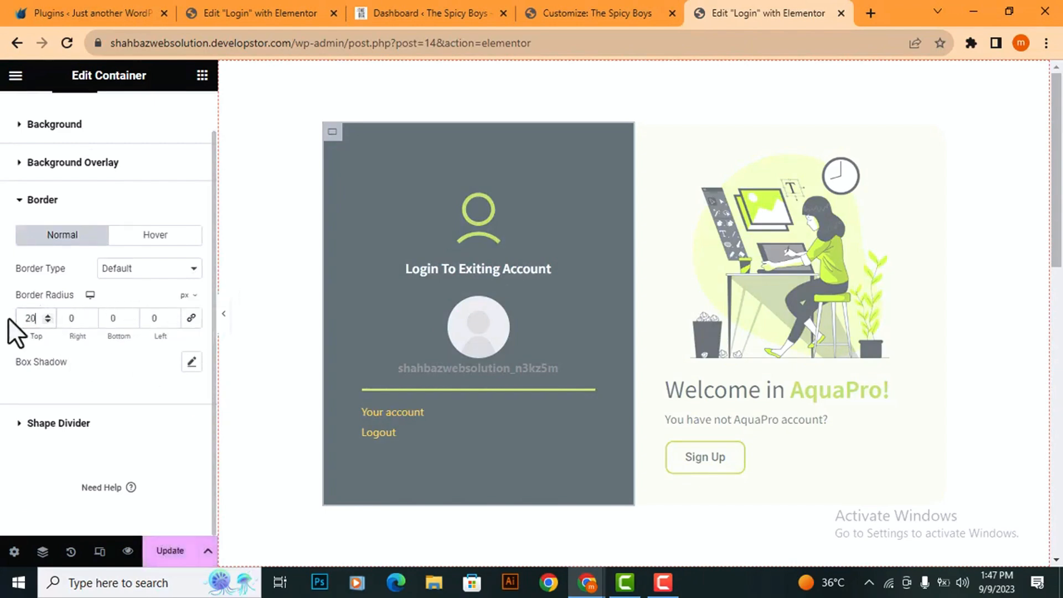
pyautogui.moveTo(79, 321); pyautogui.dragTo(56, 321)
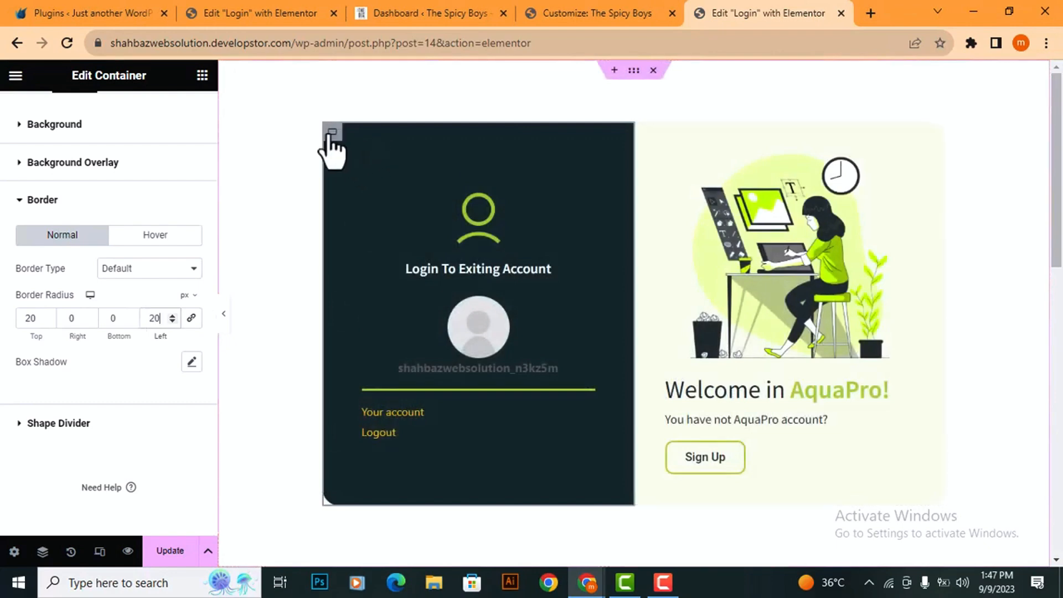
pyautogui.click(224, 316)
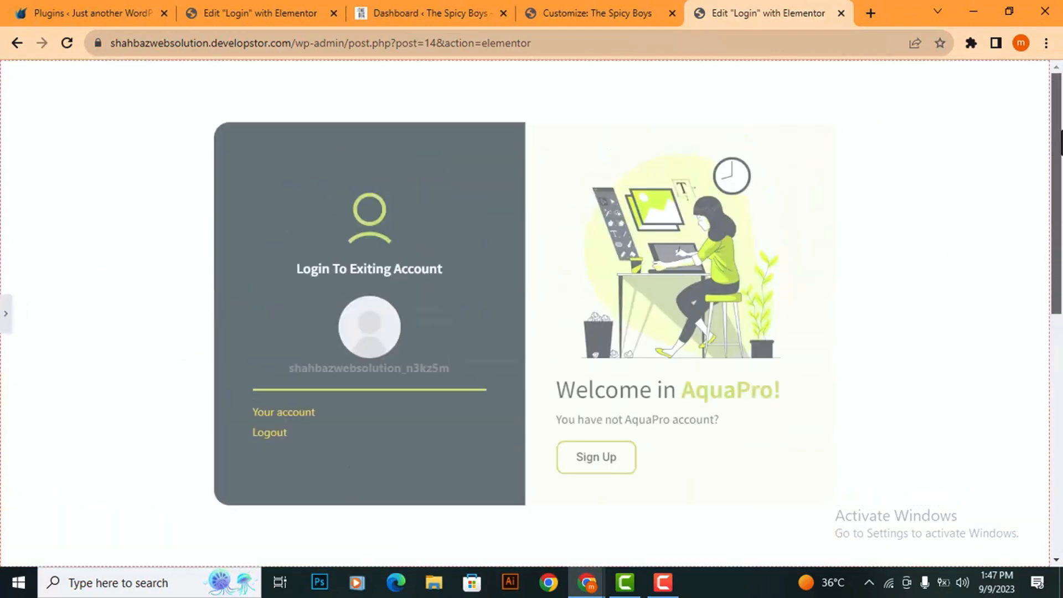
pyautogui.click(5, 315)
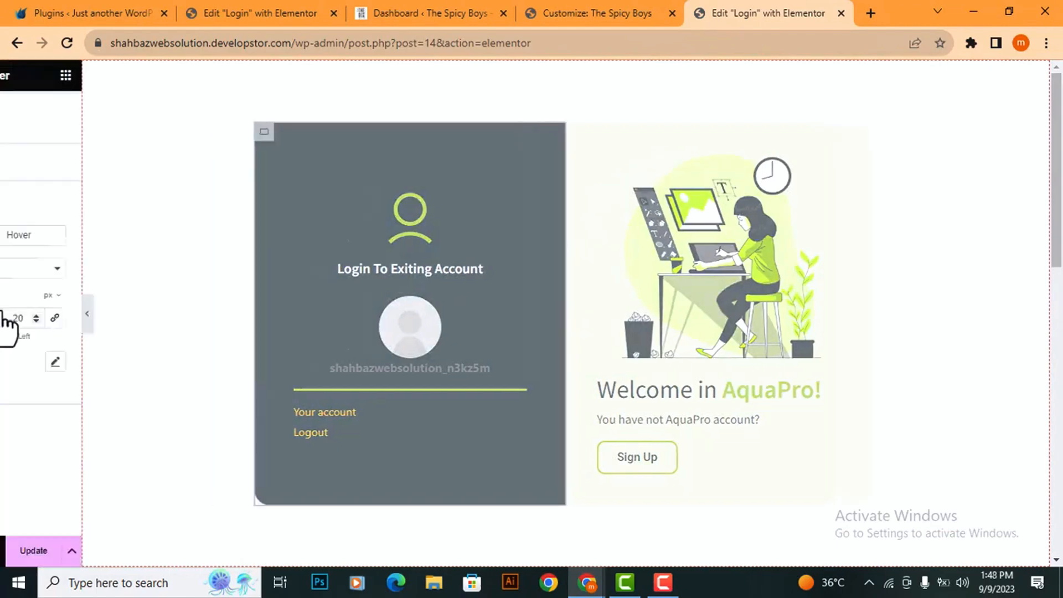
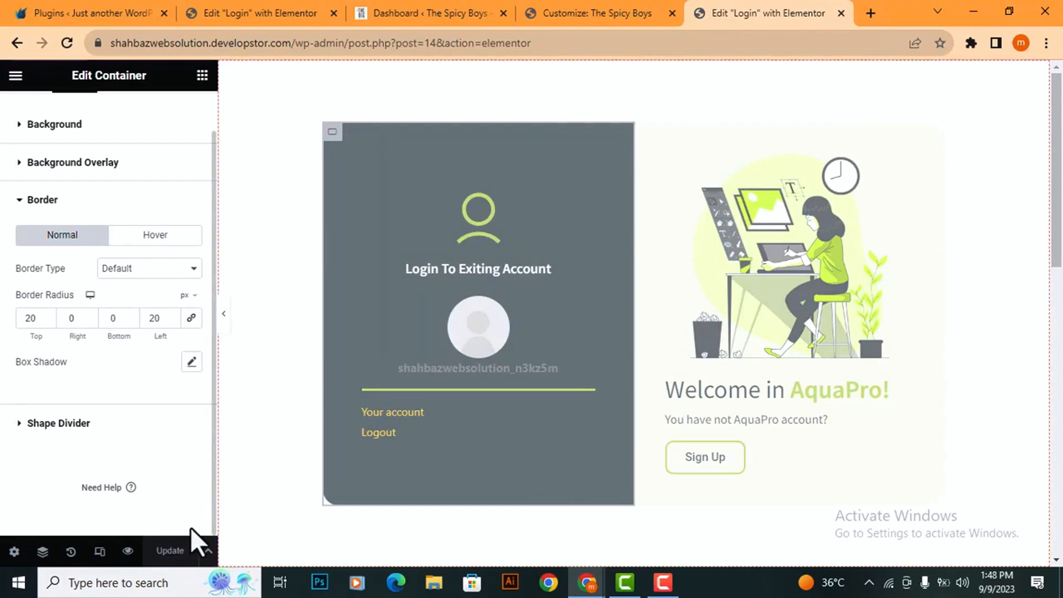
# Step: Leave the Customizer and open the Register page from the list of pages in the Elementor editor
pyautogui.click(589, 3)
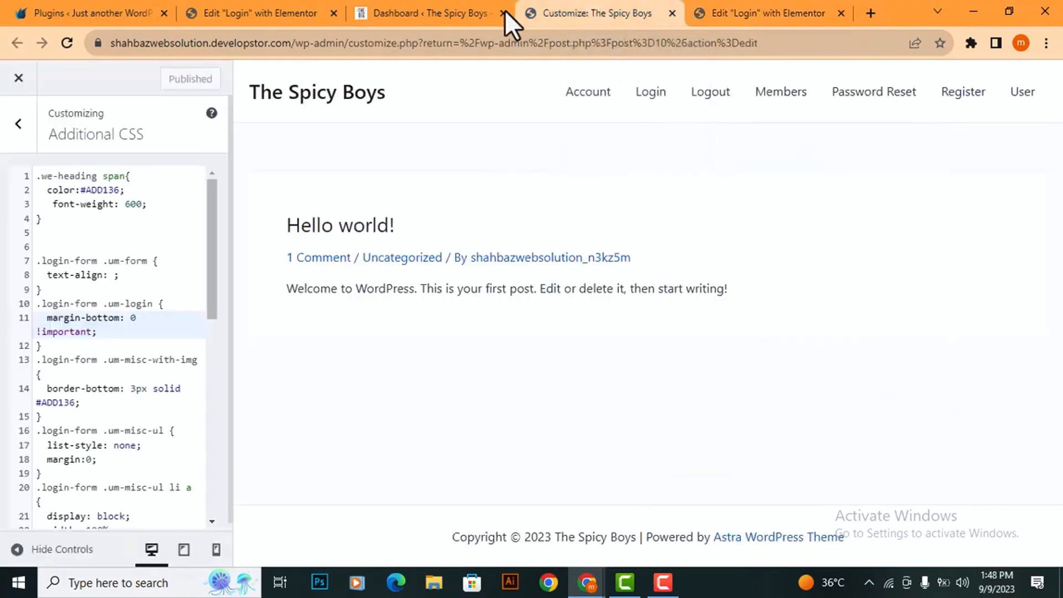
pyautogui.click(19, 78)
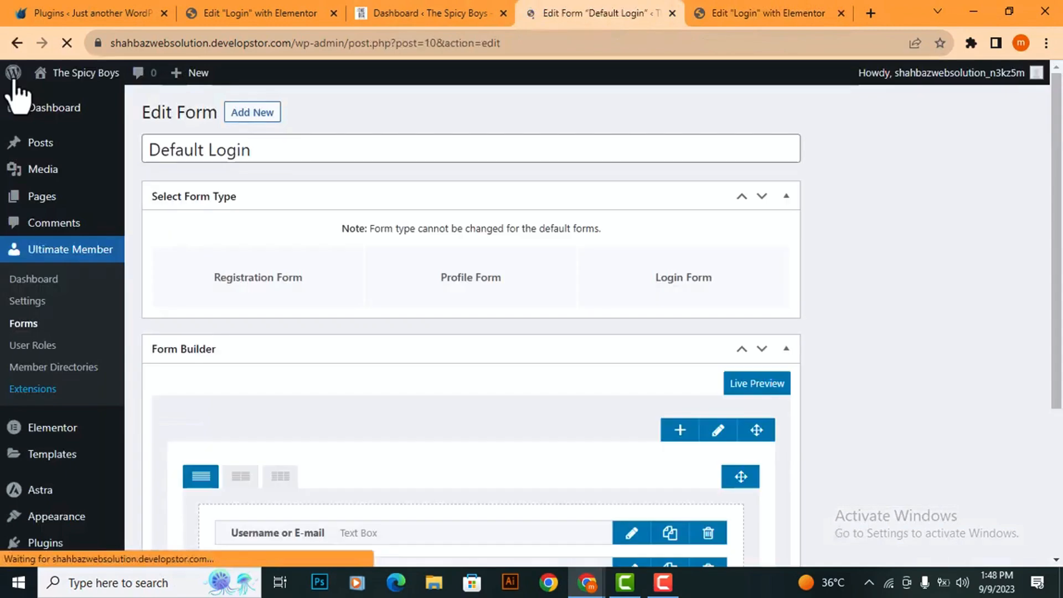
pyautogui.moveTo(35, 200)
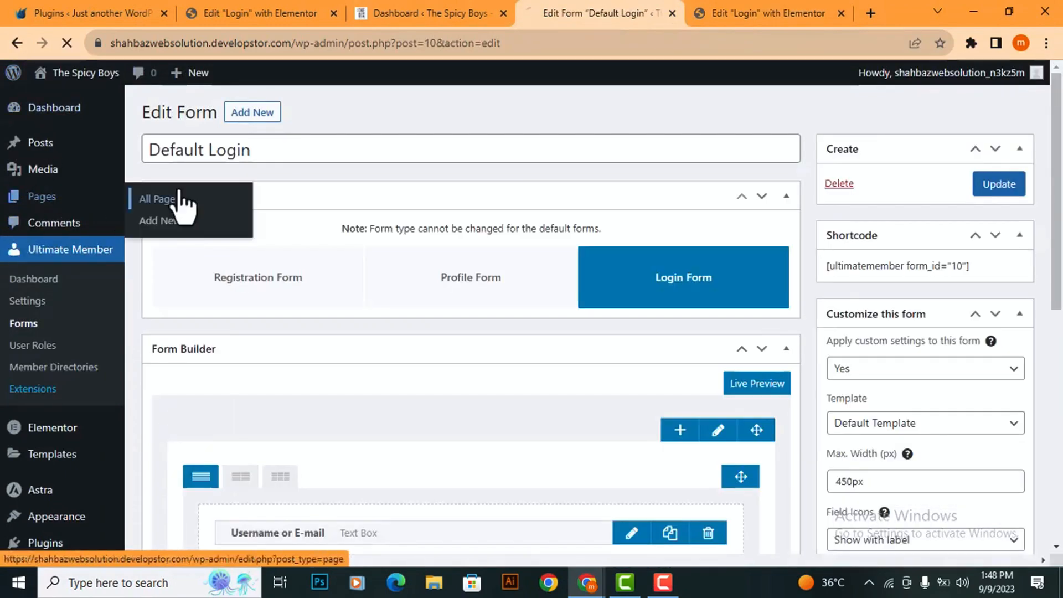
pyautogui.click(157, 199)
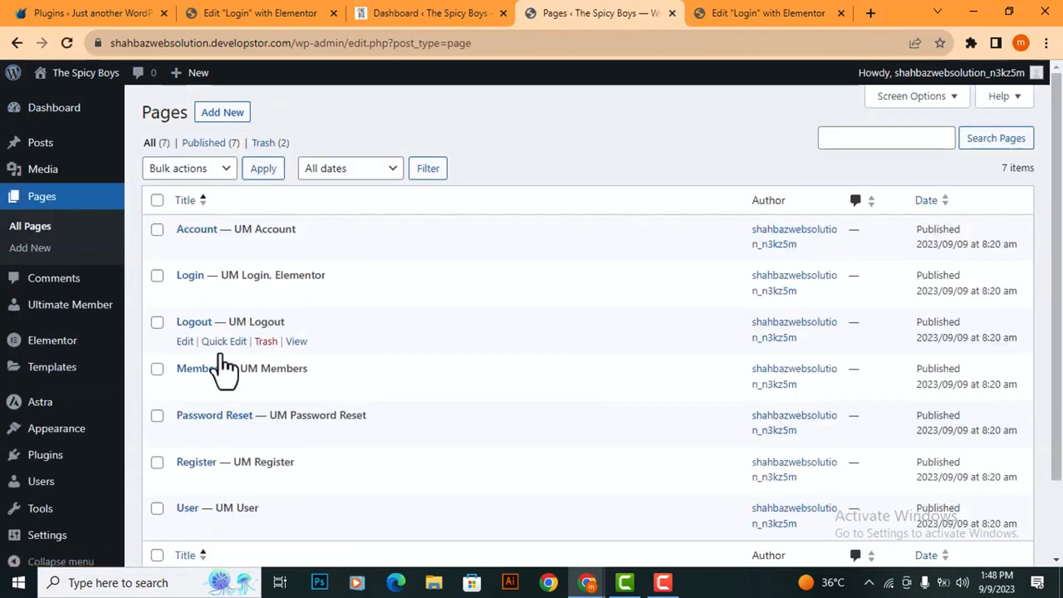
pyautogui.click(184, 481)
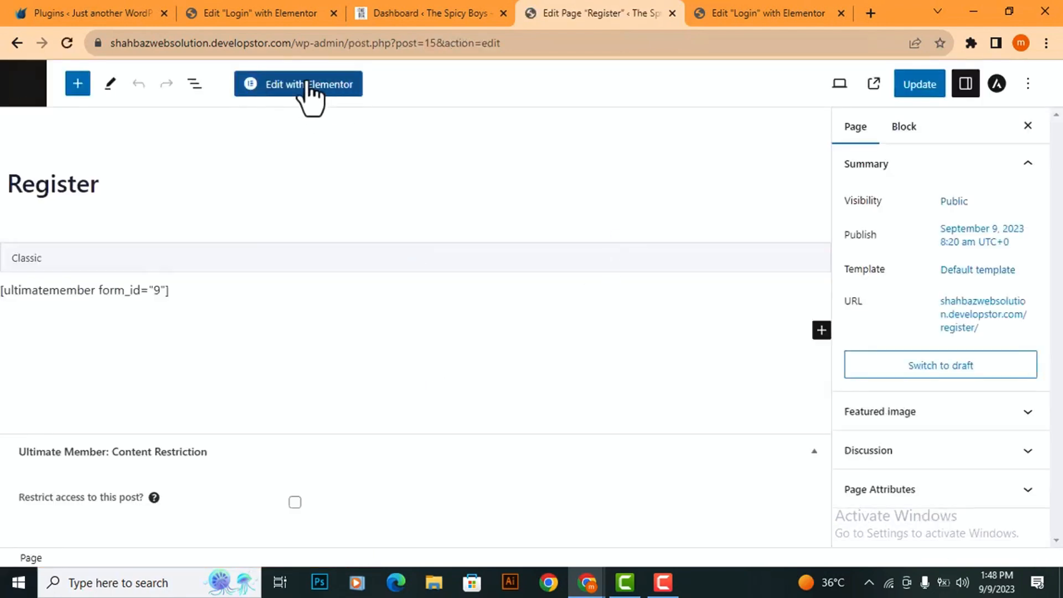
pyautogui.click(308, 87)
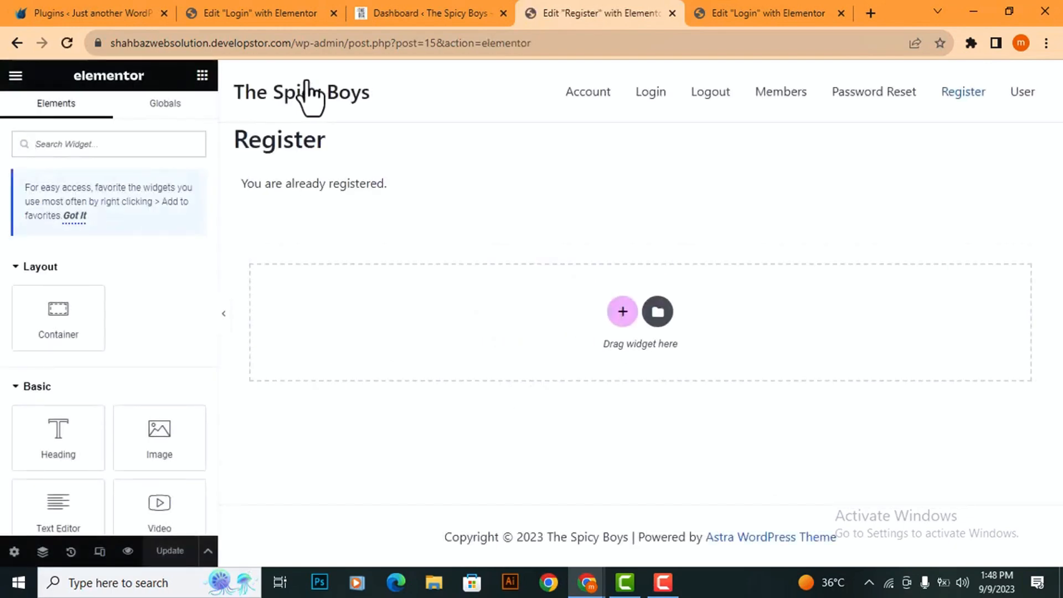
# Step: Set the Register page's layout to Elementor Canvas and delete the existing registration form section
pyautogui.click(14, 552)
pyautogui.scroll(-1, 123, 349)
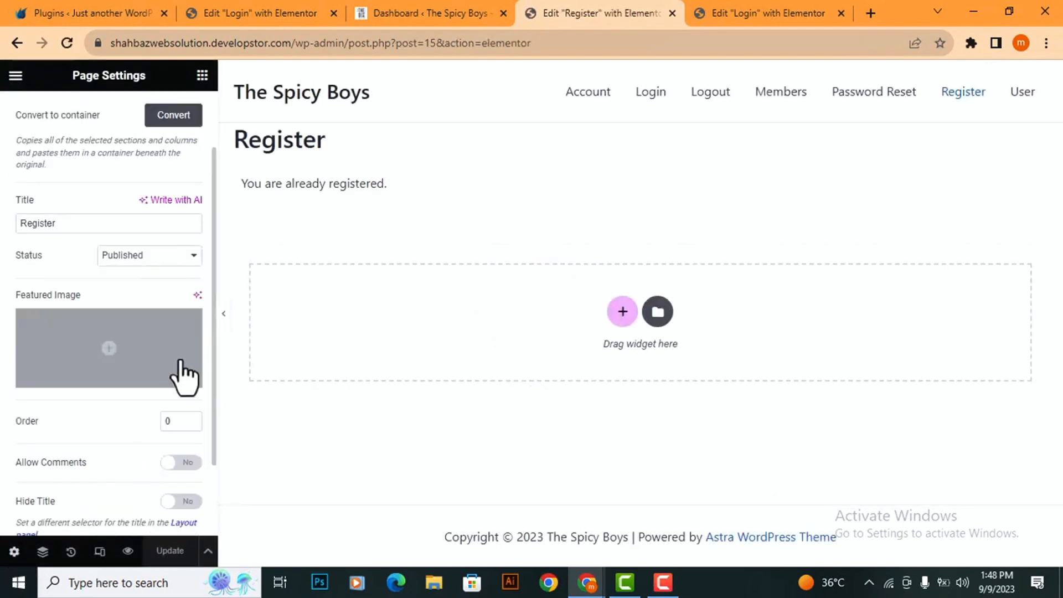
pyautogui.scroll(-1, 213, 314)
pyautogui.click(166, 466)
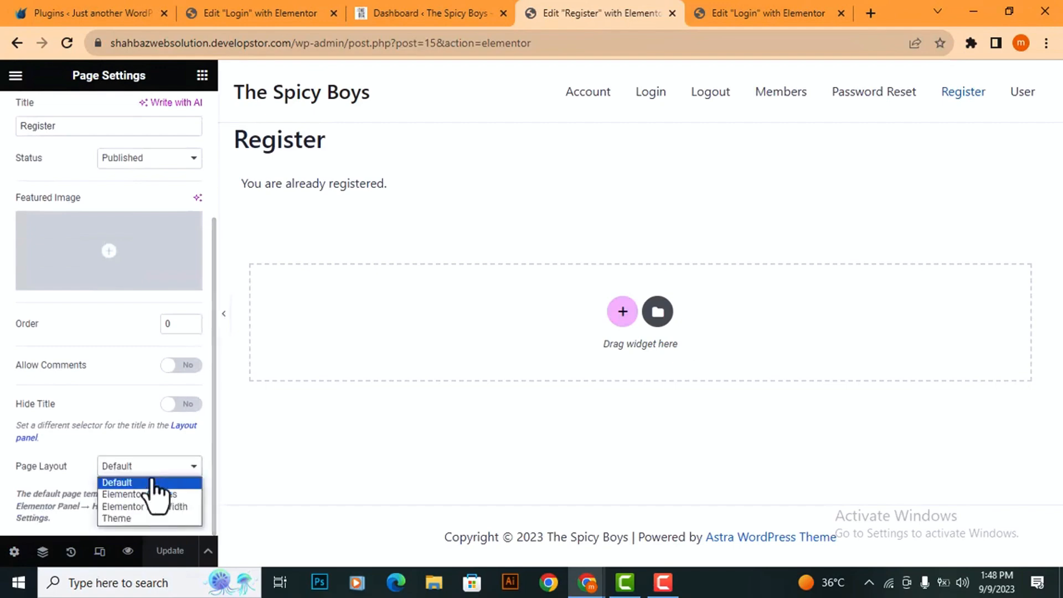
pyautogui.click(144, 494)
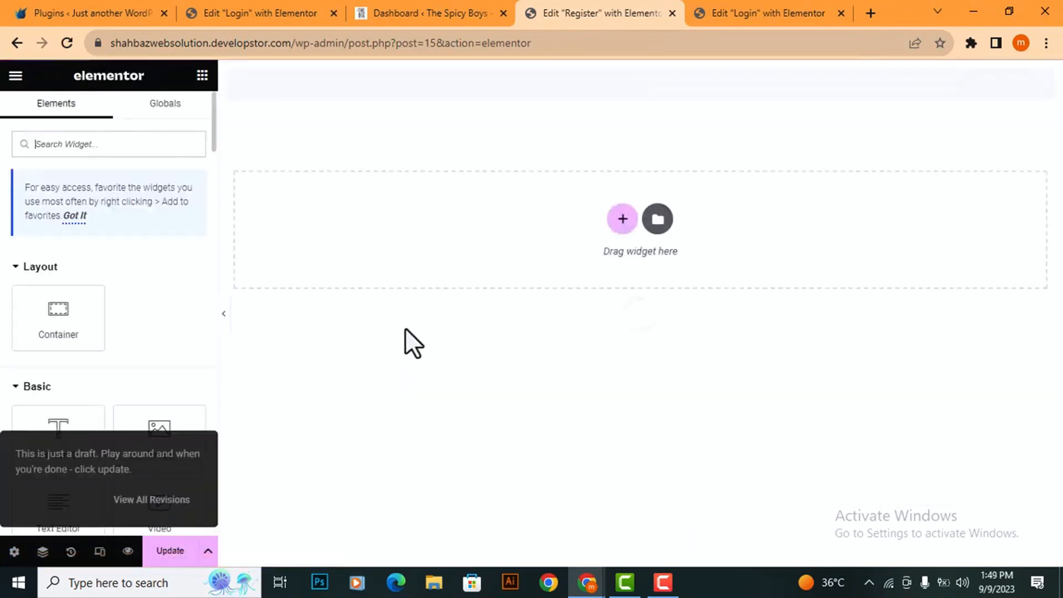
pyautogui.click(660, 70)
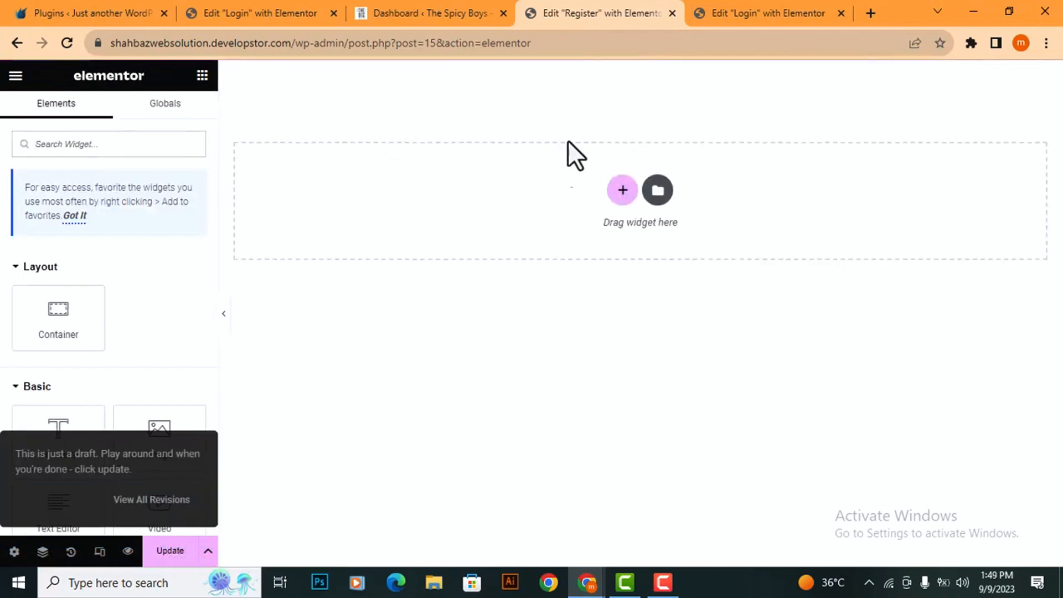
# Step: Copy the login section's outer container from the Login page and paste it into the empty Register page
pyautogui.click(751, 6)
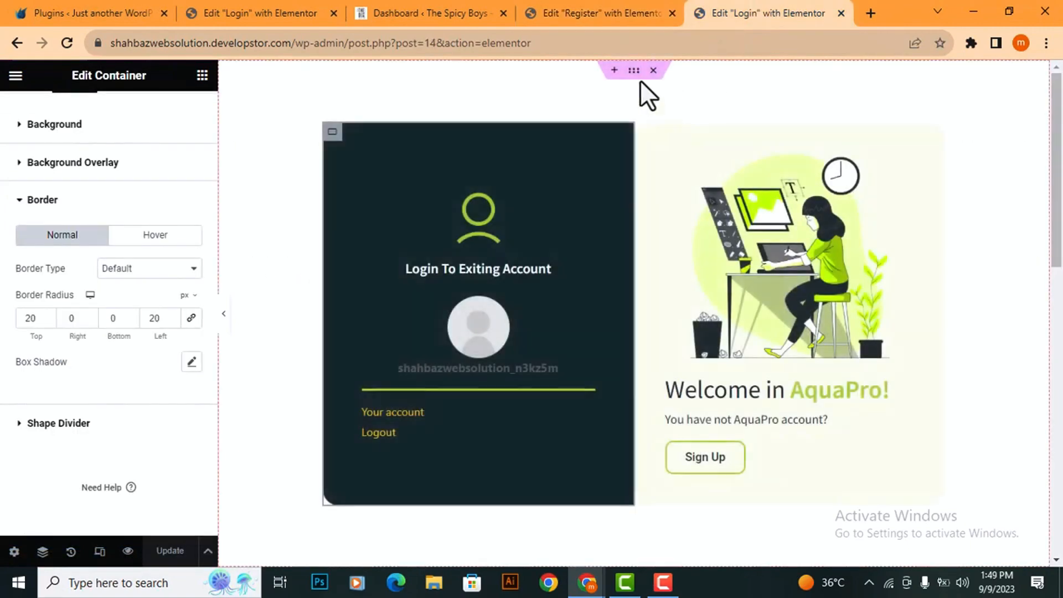
pyautogui.rightClick(631, 72)
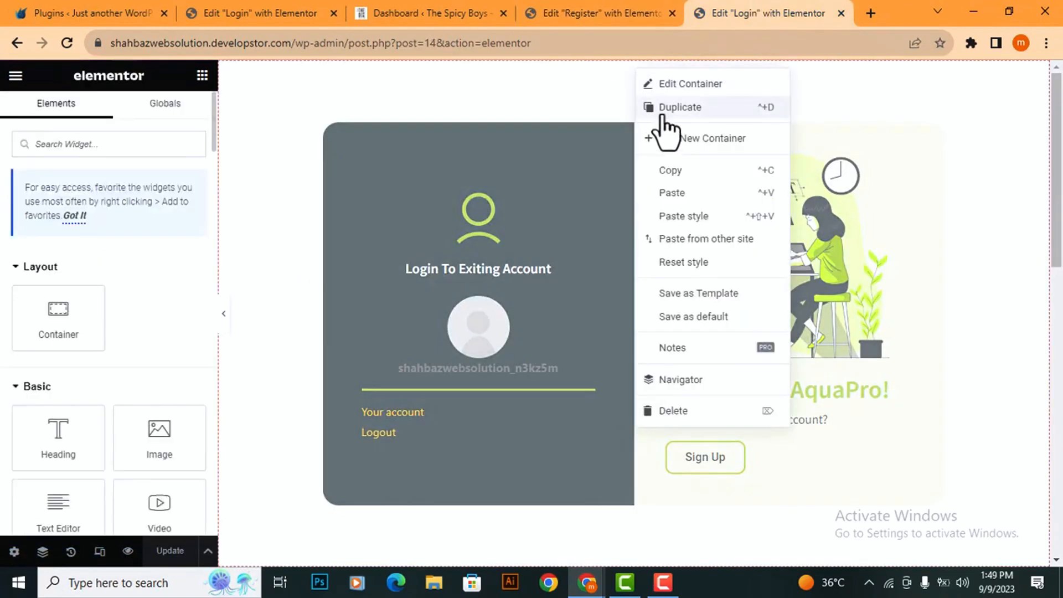
pyautogui.click(675, 169)
pyautogui.click(613, 10)
pyautogui.rightClick(527, 170)
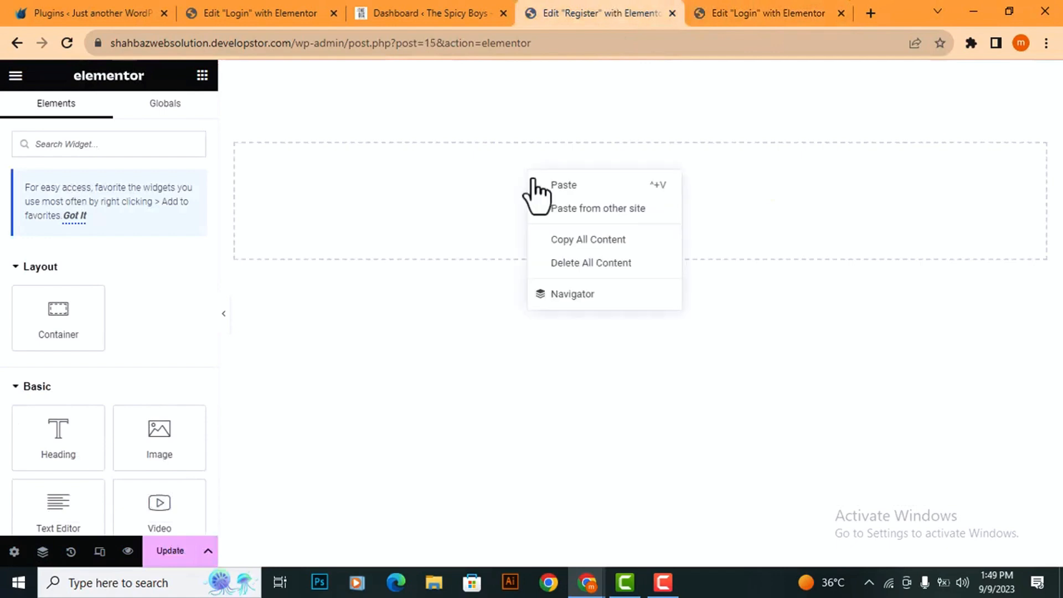
pyautogui.click(573, 187)
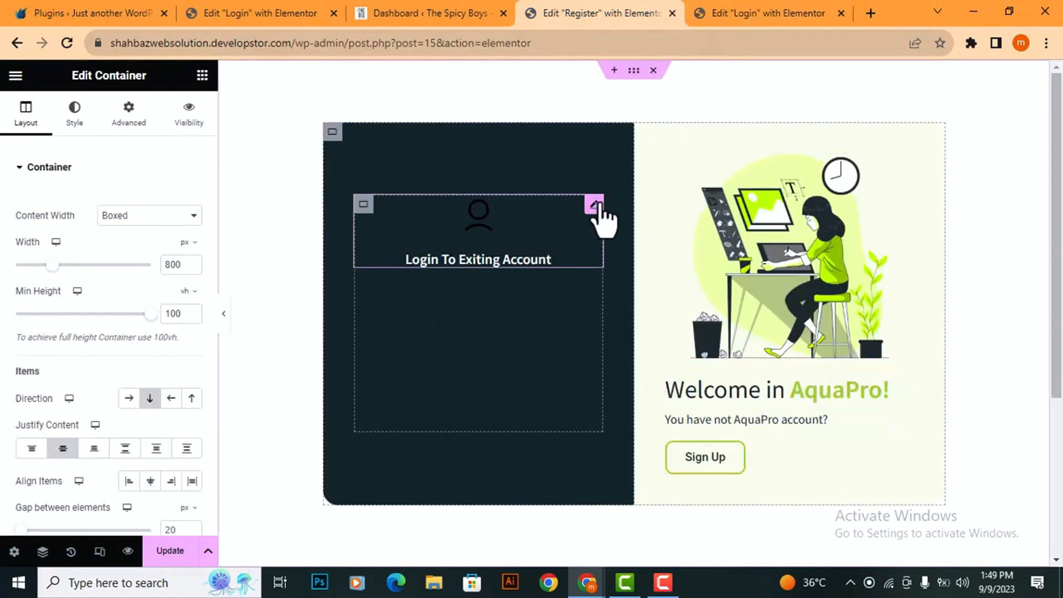
# Step: Delete the "Login To Exiting Account" icon box and the login form widget from the dark column of the Register page
pyautogui.click(594, 210)
pyautogui.rightClick(594, 206)
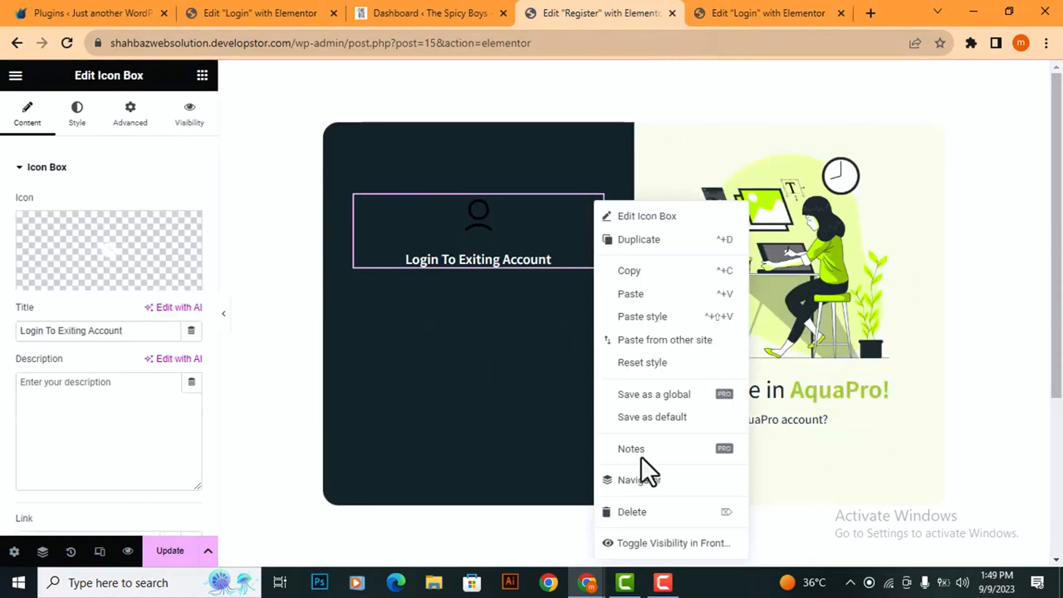
pyautogui.click(640, 514)
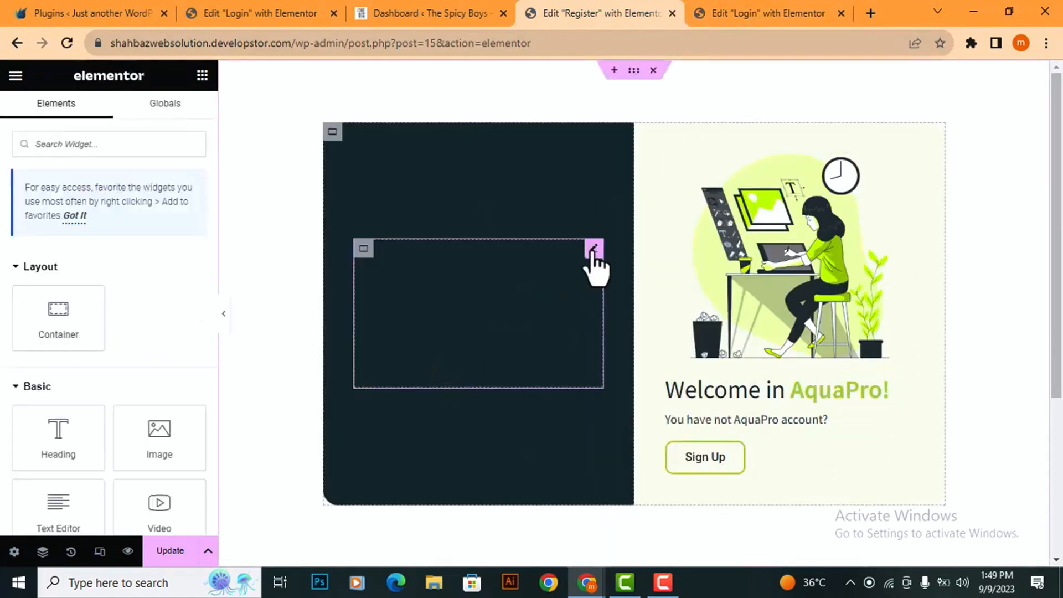
pyautogui.rightClick(592, 249)
pyautogui.click(625, 520)
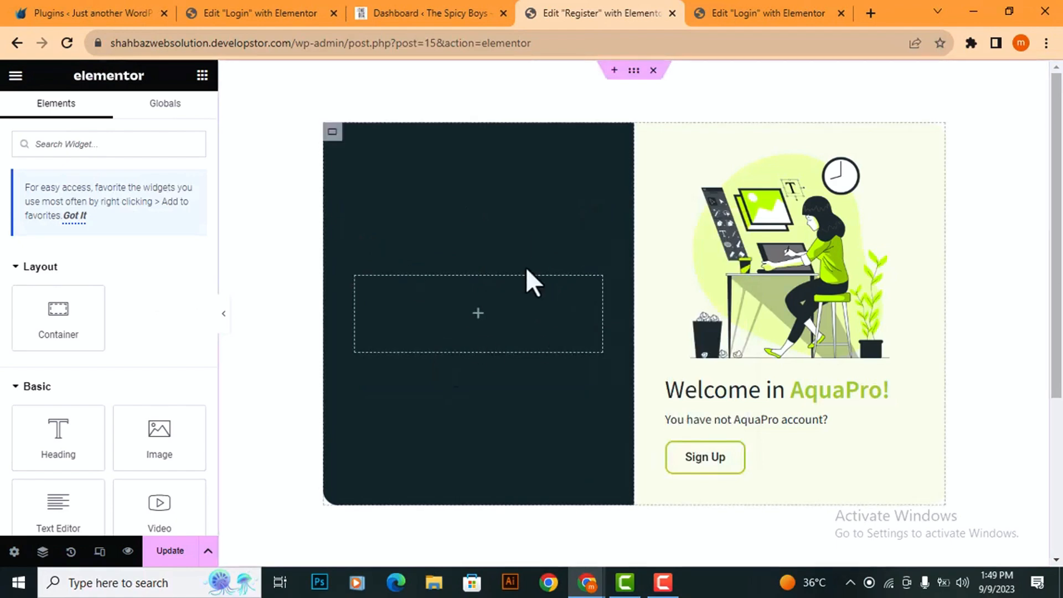
# Step: Change the line under the welcome heading to "Your already have AquaPro account?" and the button text to "Sign In"
pyautogui.click(839, 422)
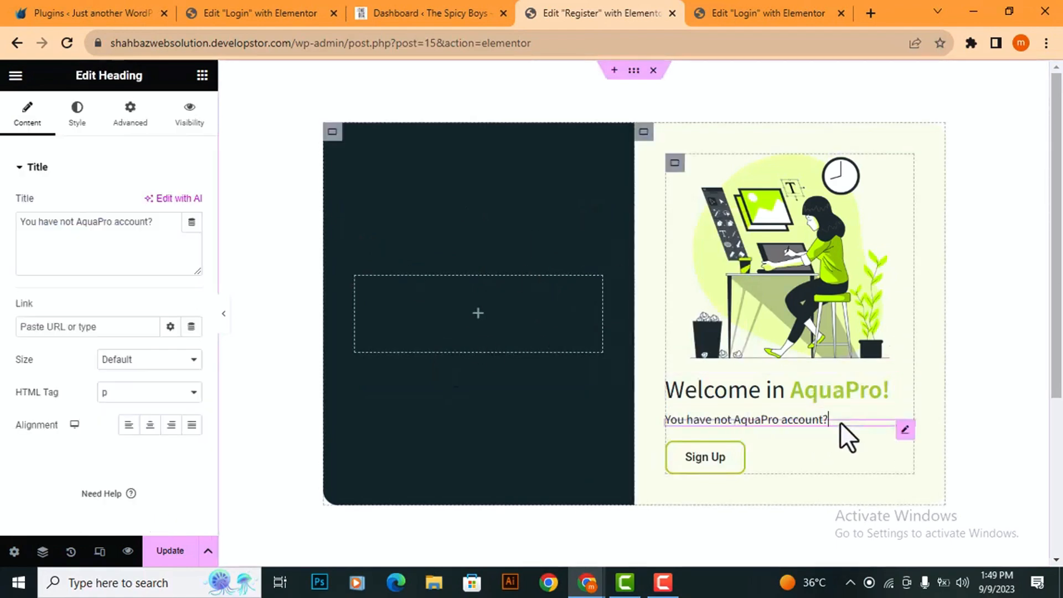
pyautogui.moveTo(159, 224); pyautogui.dragTo(33, 232)
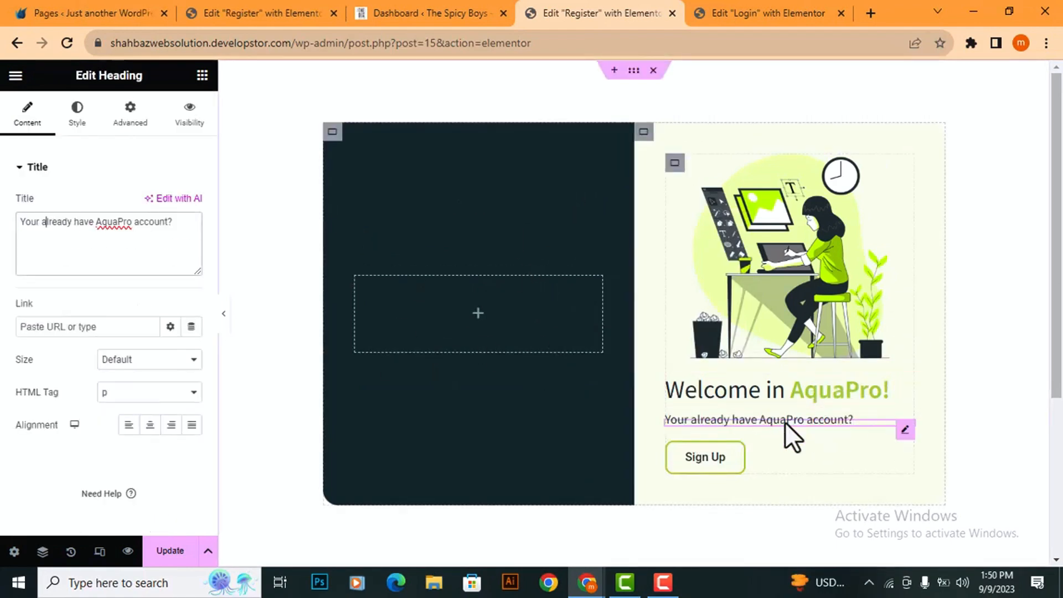
pyautogui.click(800, 460)
pyautogui.moveTo(140, 238); pyautogui.dragTo(121, 237)
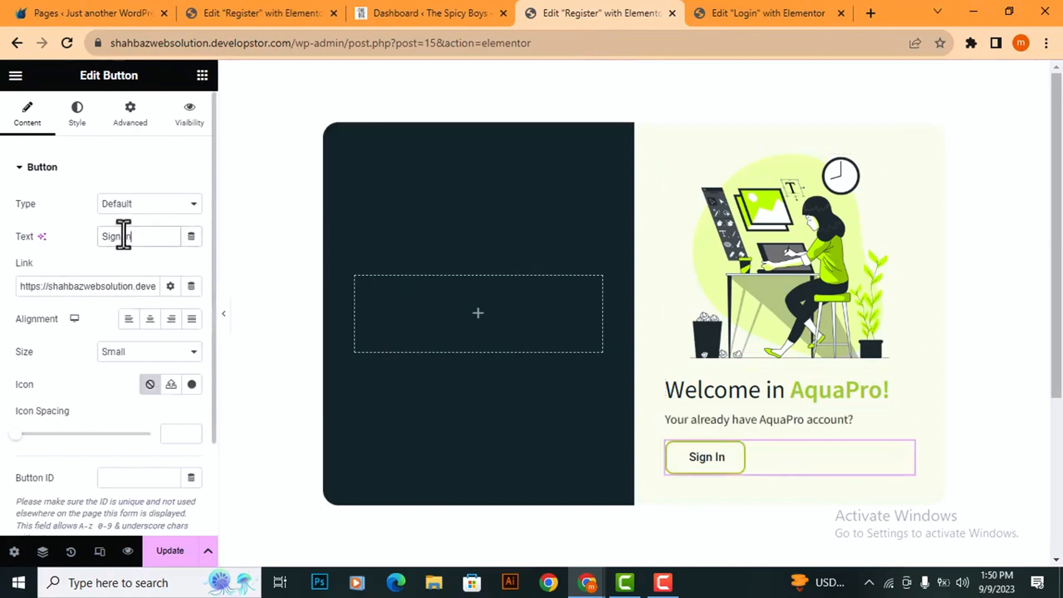
# Step: Link the Sign In button to the Login page and update the Register page
pyautogui.tripleClick(117, 286)
pyautogui.press('BackSpace')
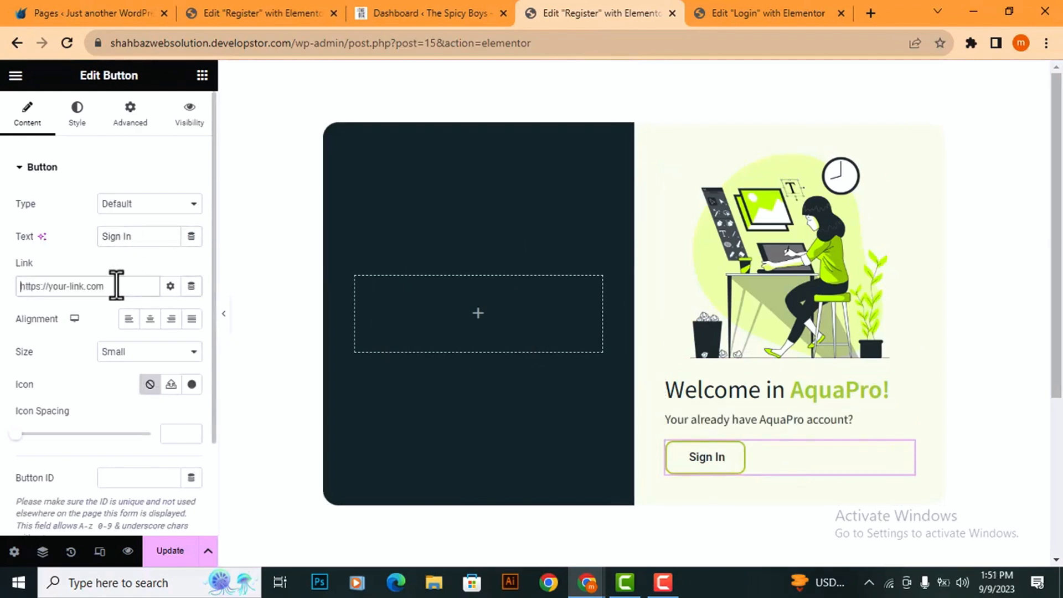
pyautogui.write('login')
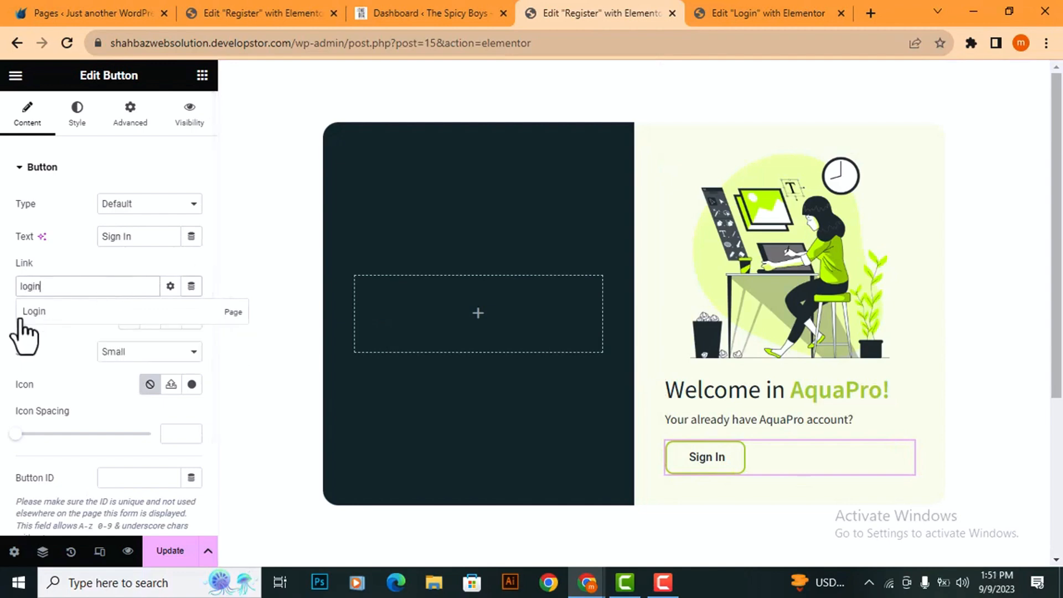
pyautogui.click(33, 310)
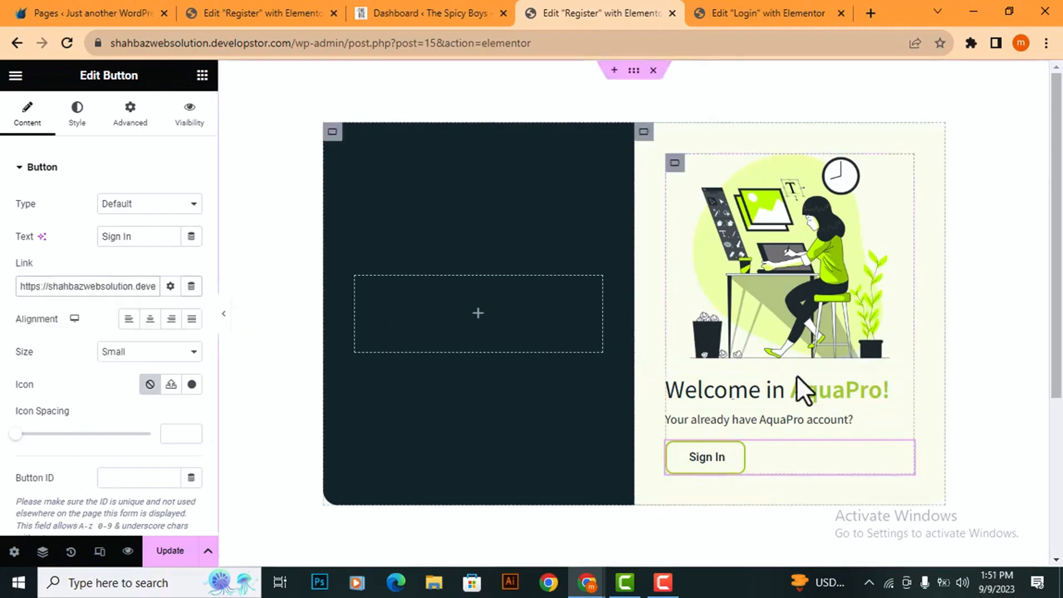
pyautogui.click(166, 551)
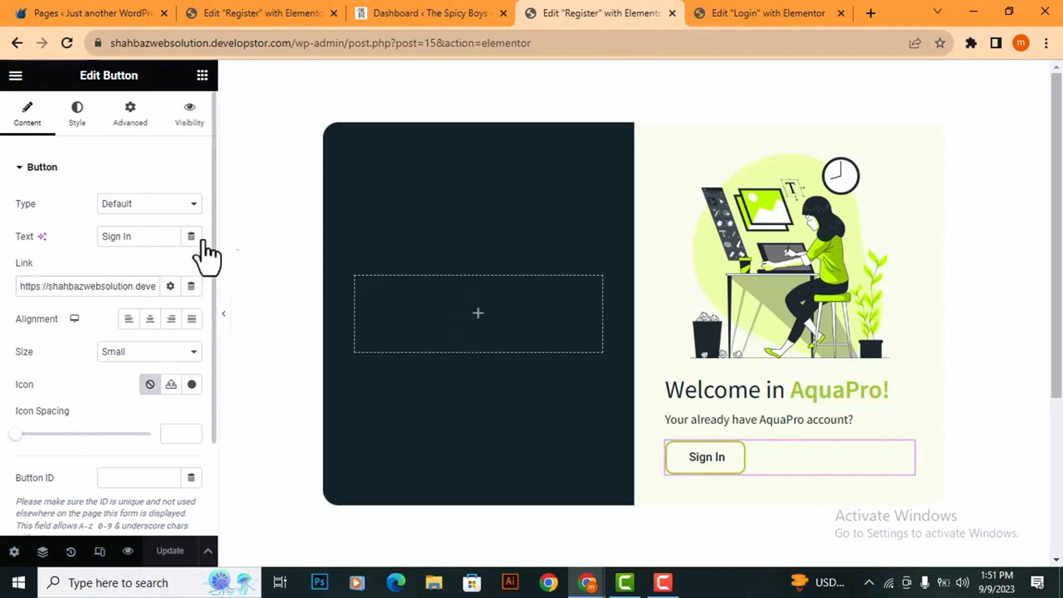
# Step: Add a centred heading reading "Create A New Account" to the empty container in the dark column
pyautogui.click(202, 75)
pyautogui.moveTo(42, 412); pyautogui.dragTo(443, 327)
pyautogui.click(153, 222)
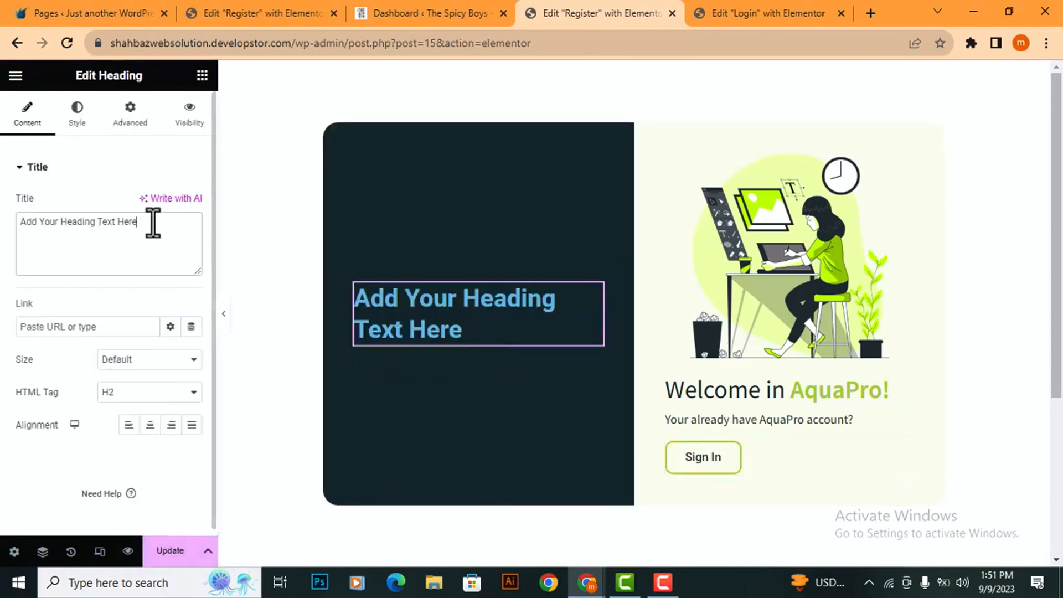
pyautogui.moveTo(153, 222); pyautogui.dragTo(19, 237)
pyautogui.hotkey('ctrl', 'v')
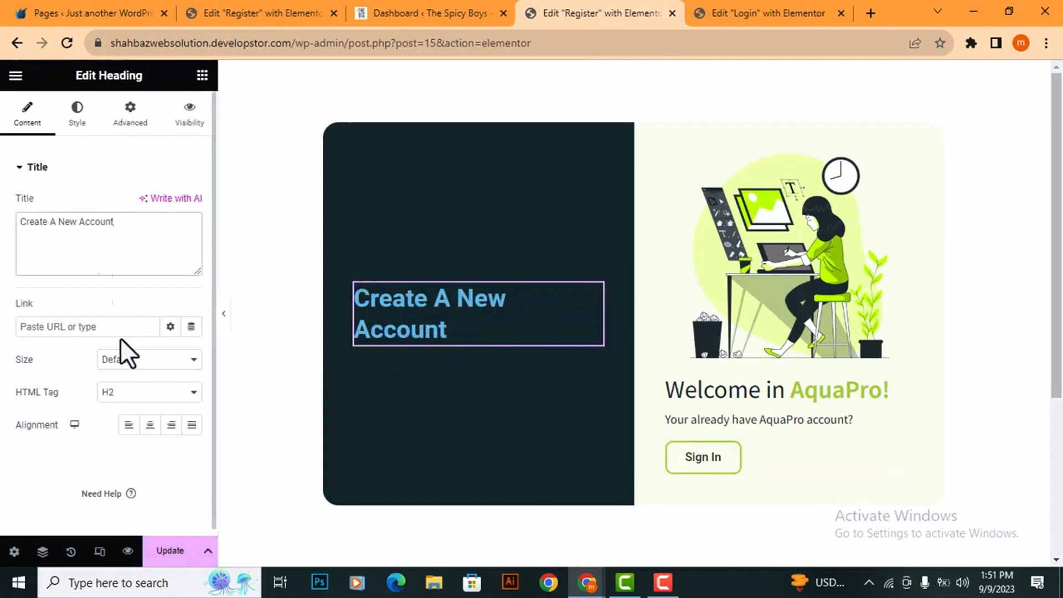
pyautogui.click(149, 425)
# Step: Set the text color of the "Create A New Account" heading to white, #FFFFFF
pyautogui.click(77, 116)
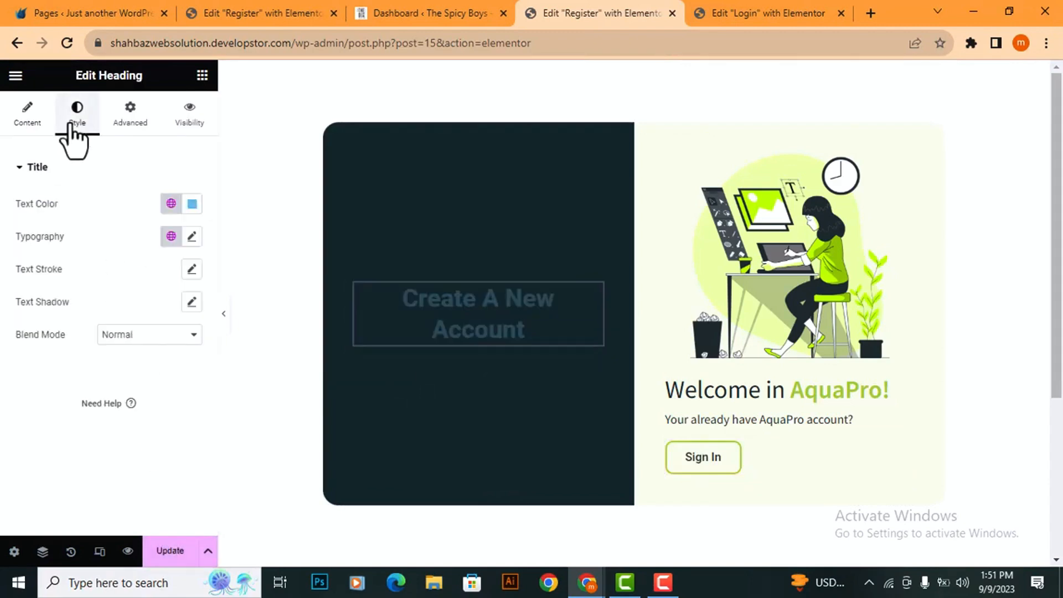
pyautogui.click(191, 203)
pyautogui.moveTo(180, 296); pyautogui.dragTo(99, 273)
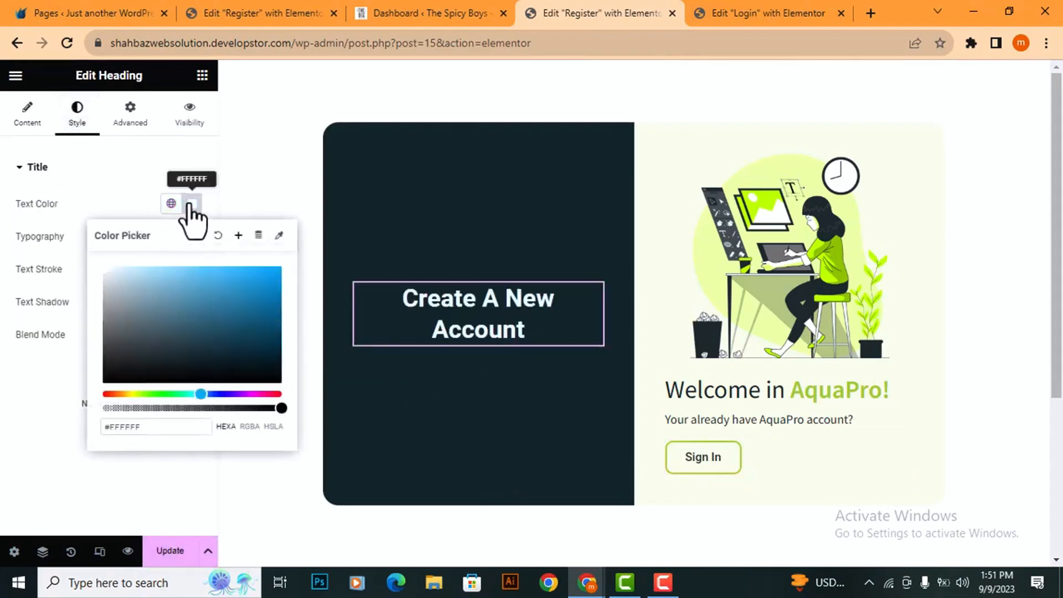
pyautogui.click(189, 205)
# Step: Set the "Create A New Account" heading's typography to Source Sans Pro at 18 px
pyautogui.click(192, 237)
pyautogui.click(160, 313)
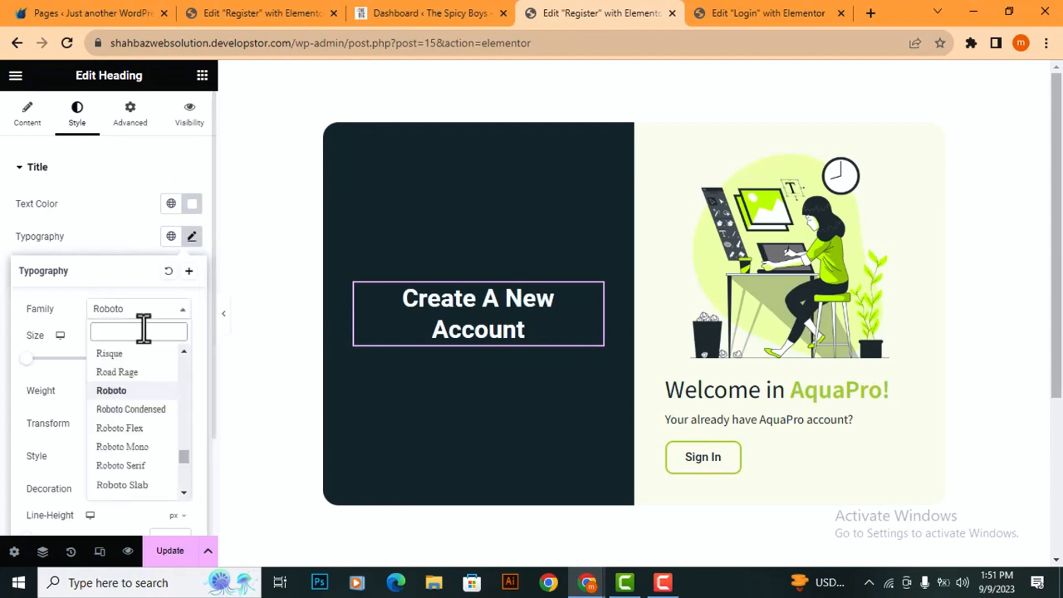
pyautogui.write('sour')
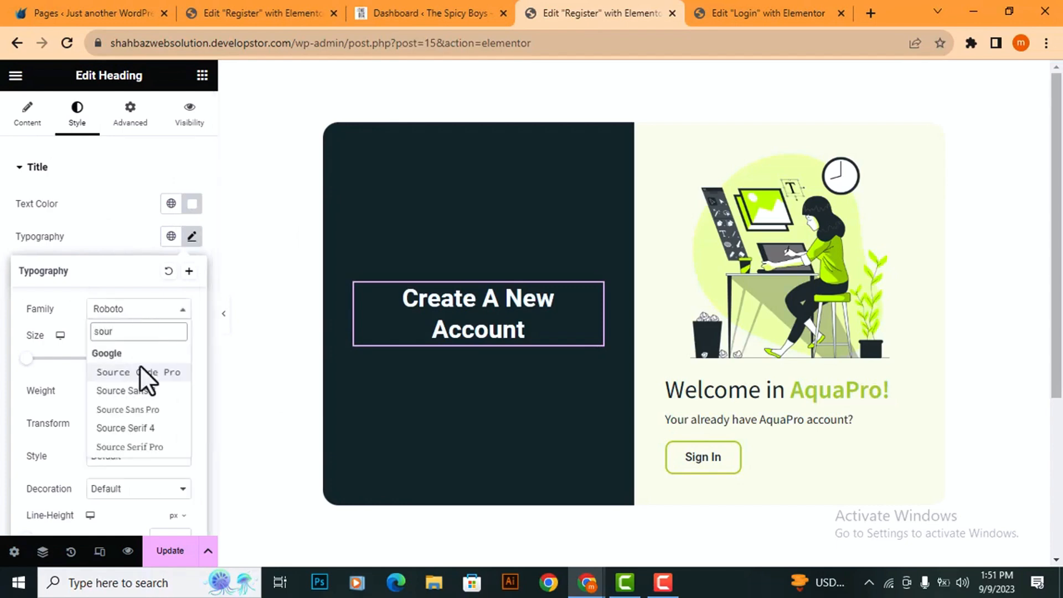
pyautogui.click(129, 410)
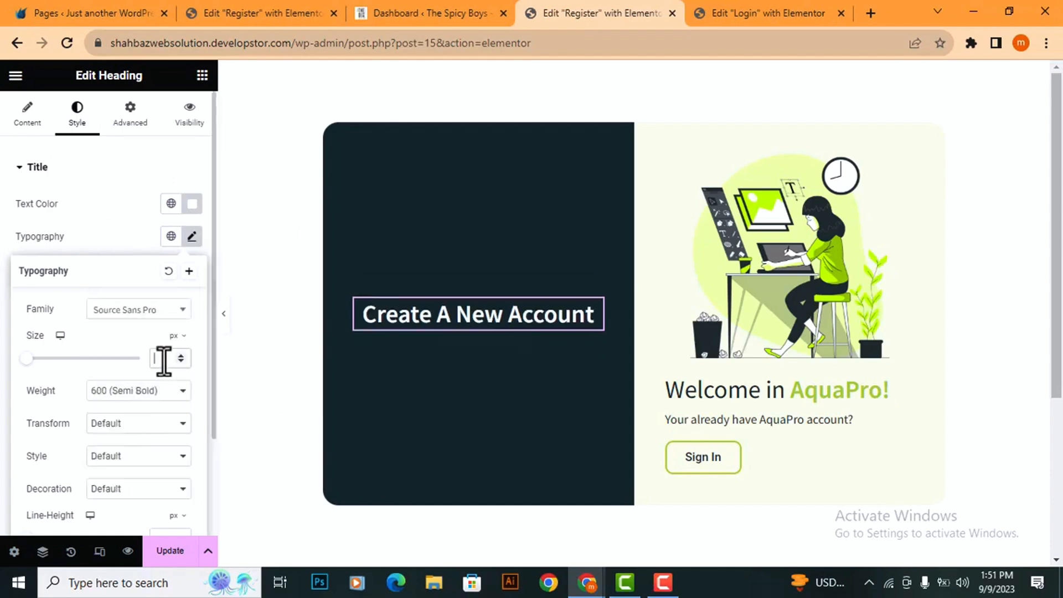
pyautogui.write('18')
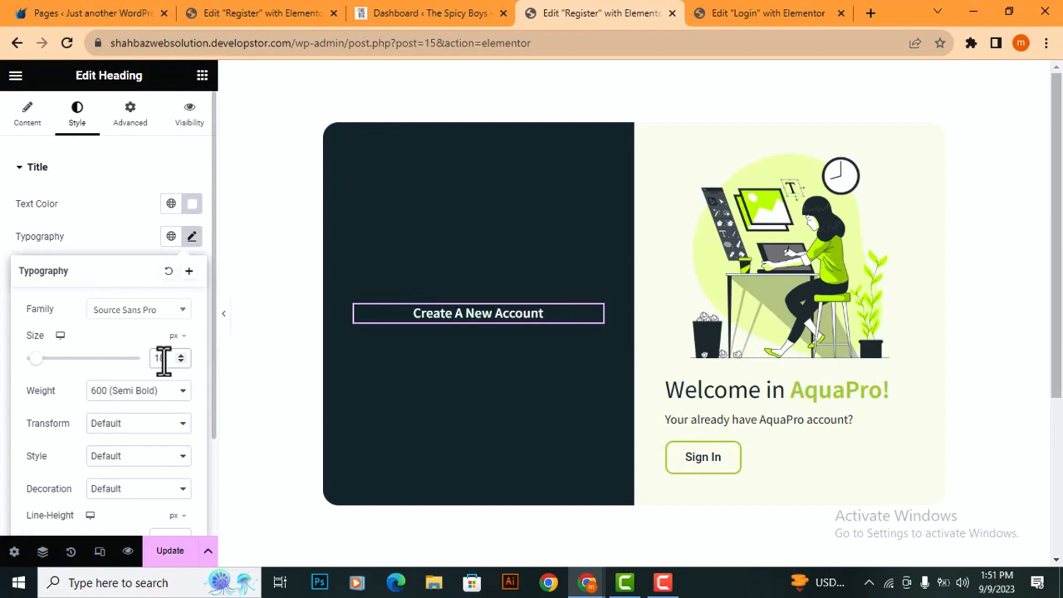
# Step: Find the Shortcode widget and place it below the "Create A New Account" heading
pyautogui.click(201, 78)
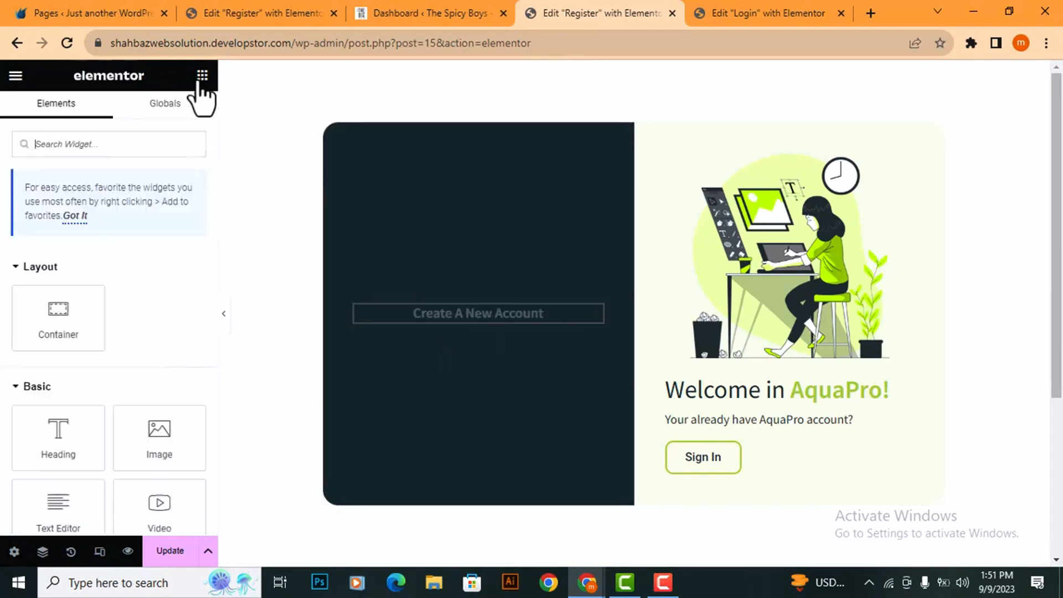
pyautogui.write('short')
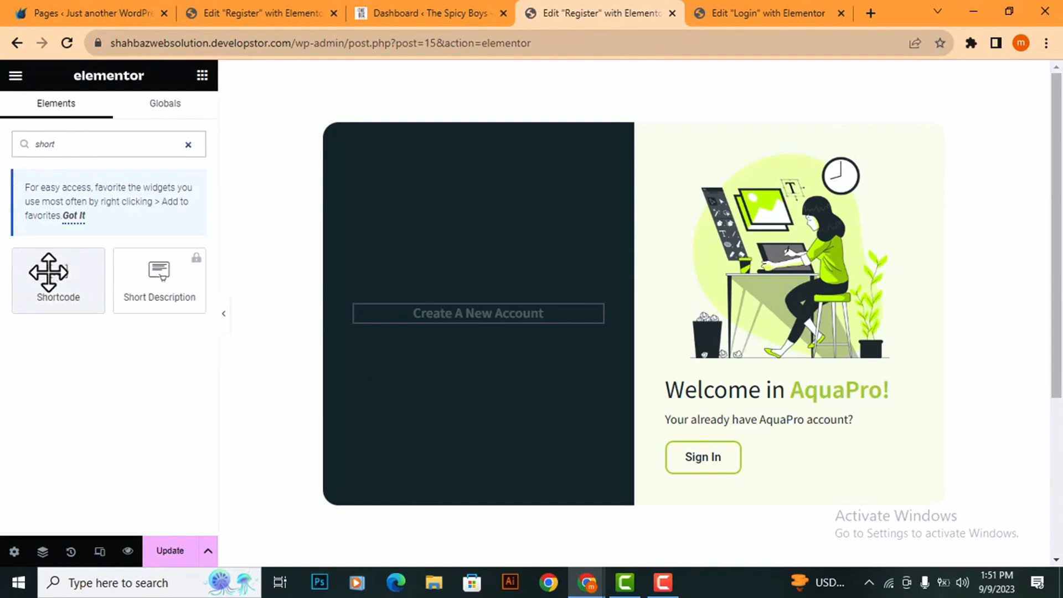
pyautogui.moveTo(47, 270); pyautogui.dragTo(482, 326)
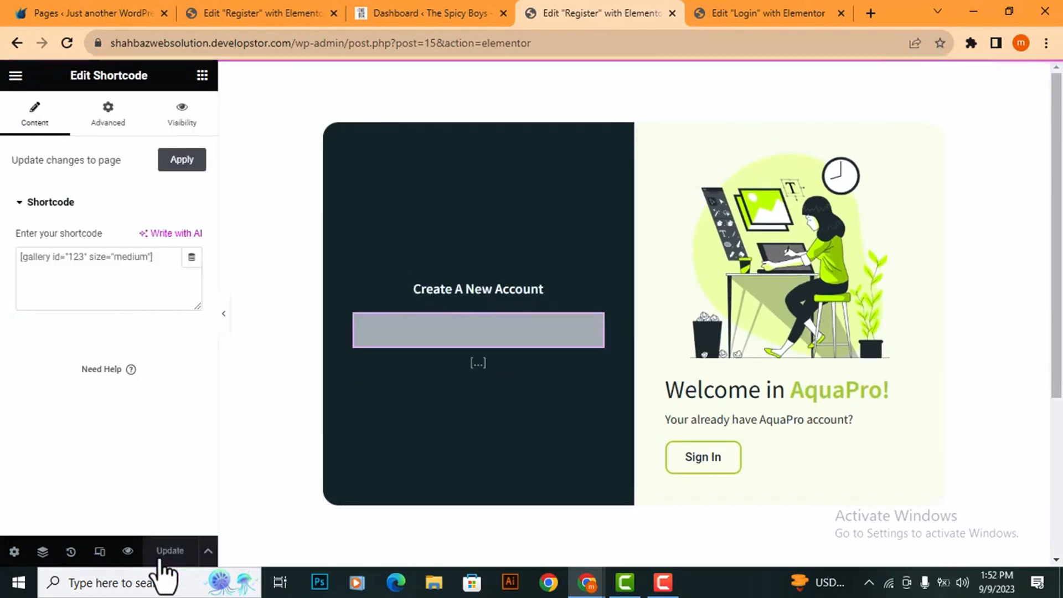
# Step: Switch to the WordPress dashboard and open Ultimate Member's Default Registration form for editing
pyautogui.click(420, 11)
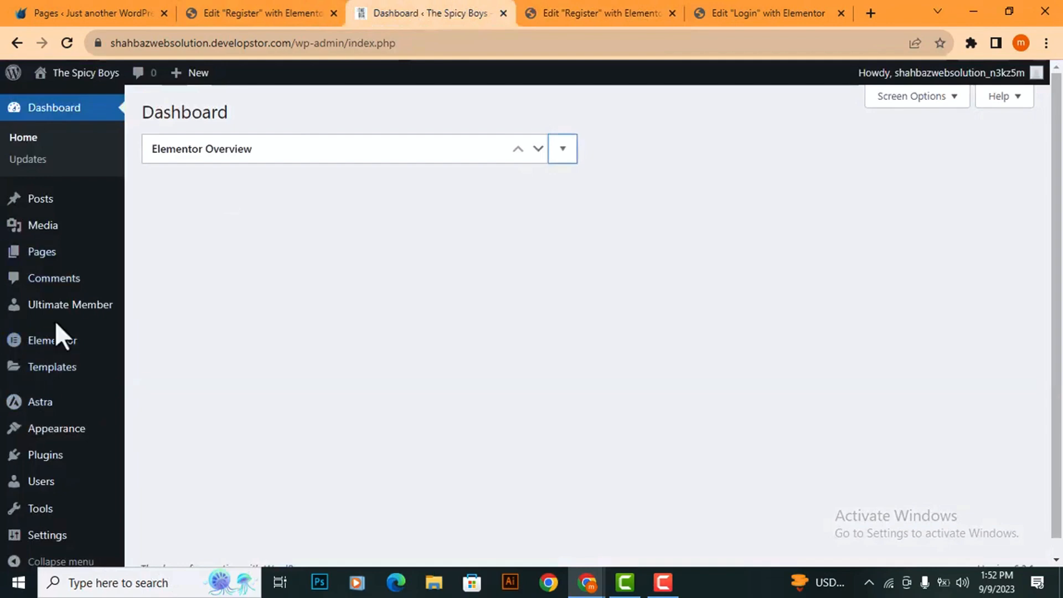
pyautogui.moveTo(23, 308)
pyautogui.click(154, 354)
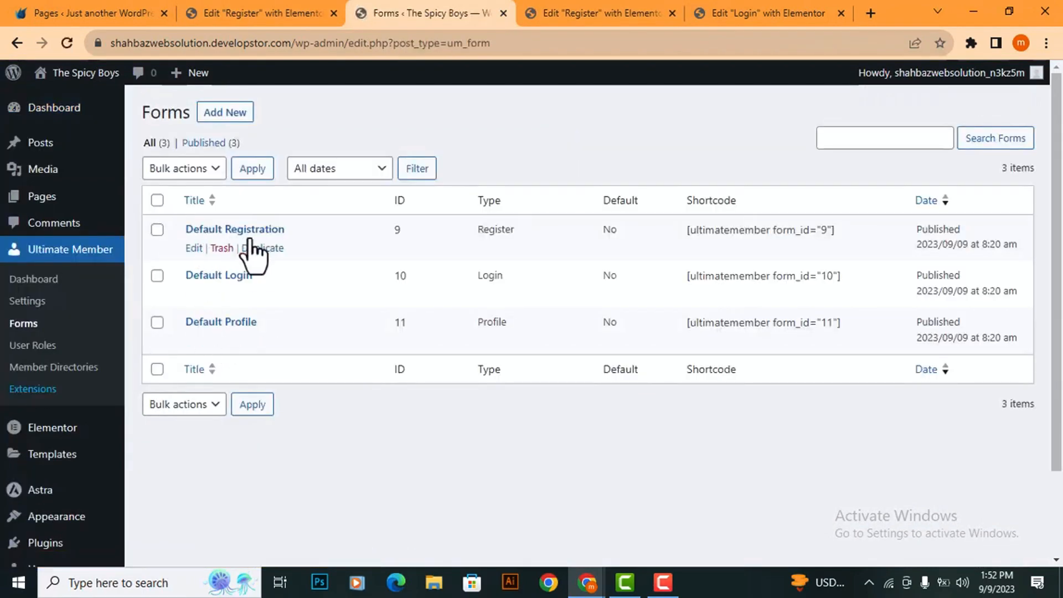
pyautogui.click(193, 248)
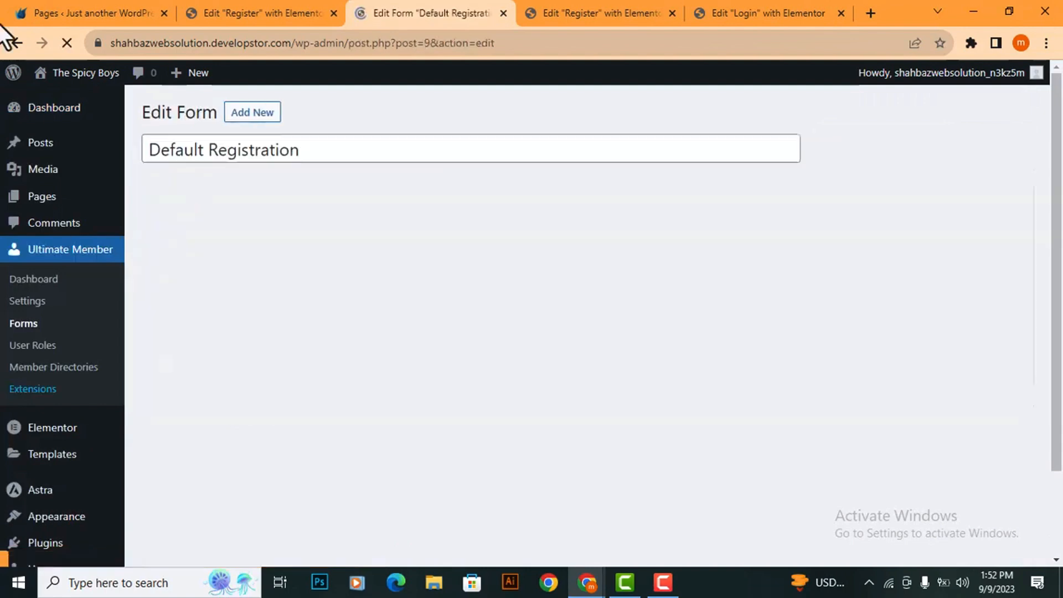
# Step: Delete the Last Name field from the registration form and move First Name above Username
pyautogui.scroll(-4, 506, 238)
pyautogui.scroll(-2, 748, 281)
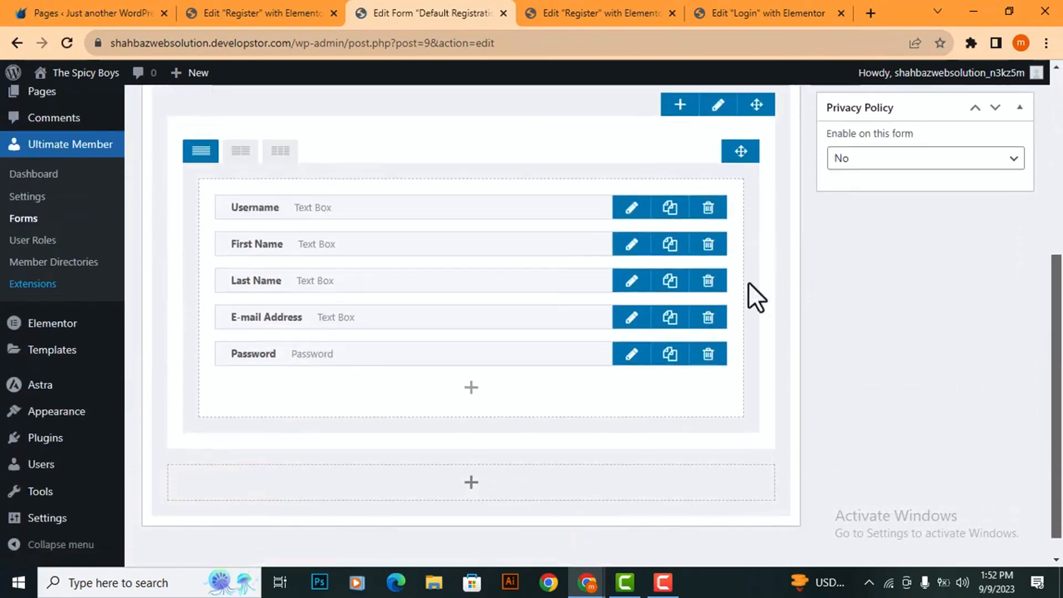
pyautogui.click(709, 282)
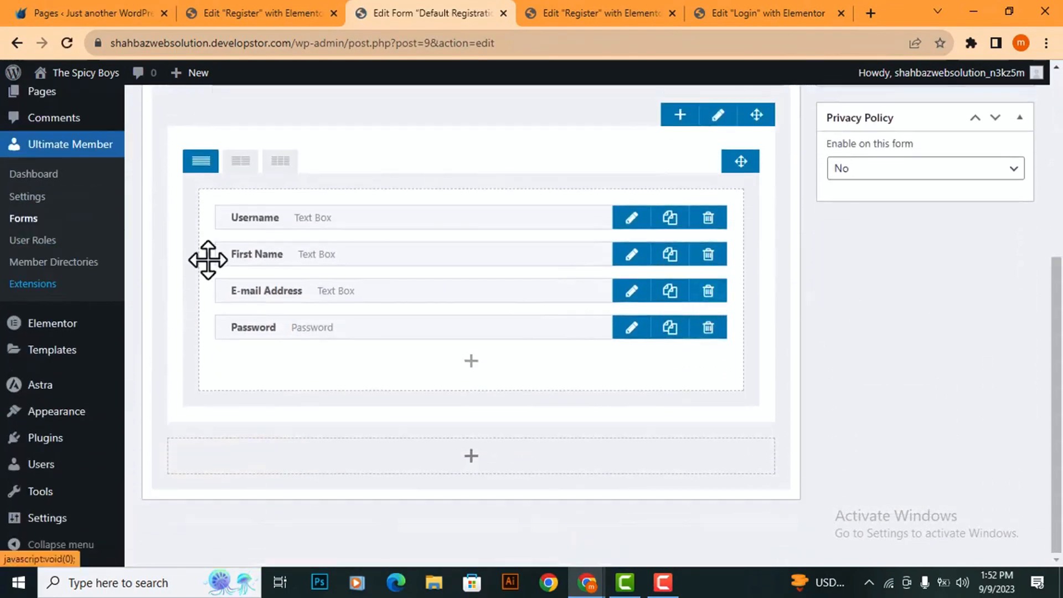
pyautogui.moveTo(310, 254)
pyautogui.mouseDown()
pyautogui.moveTo(308, 211)
pyautogui.moveTo(309, 249)
pyautogui.mouseUp()
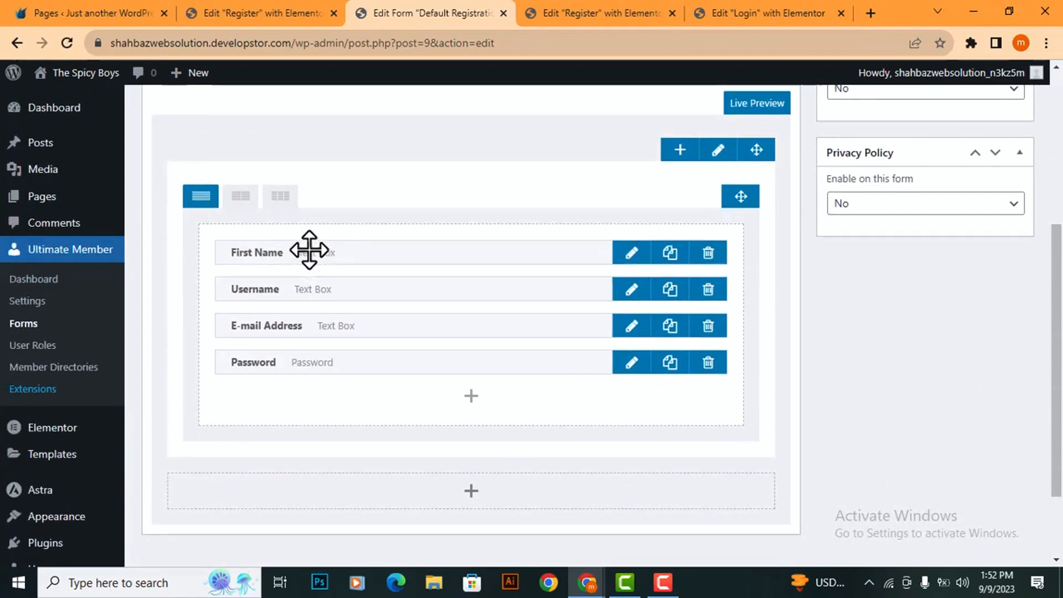
# Step: Retitle the First Name field "Your Name", clear its label, set its placeholder to "Your Name" and update the field
pyautogui.click(620, 261)
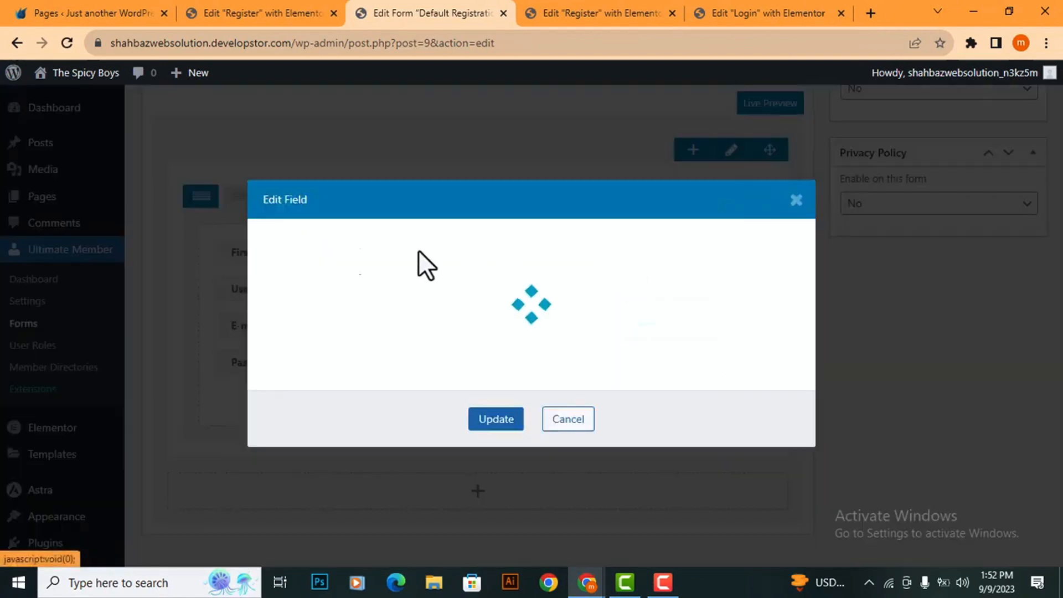
pyautogui.moveTo(337, 148); pyautogui.dragTo(267, 145)
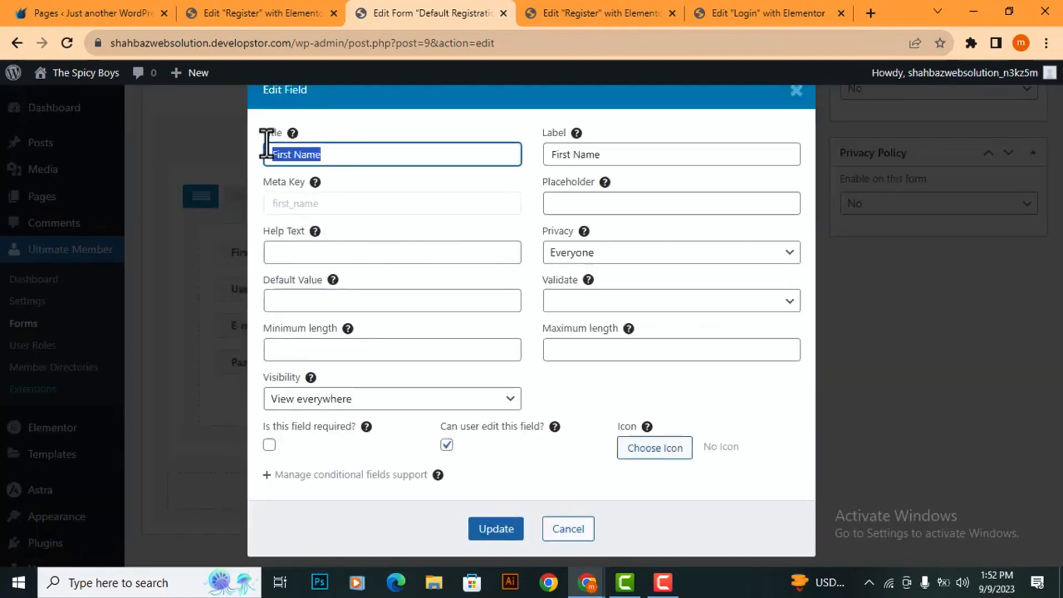
pyautogui.write('You')
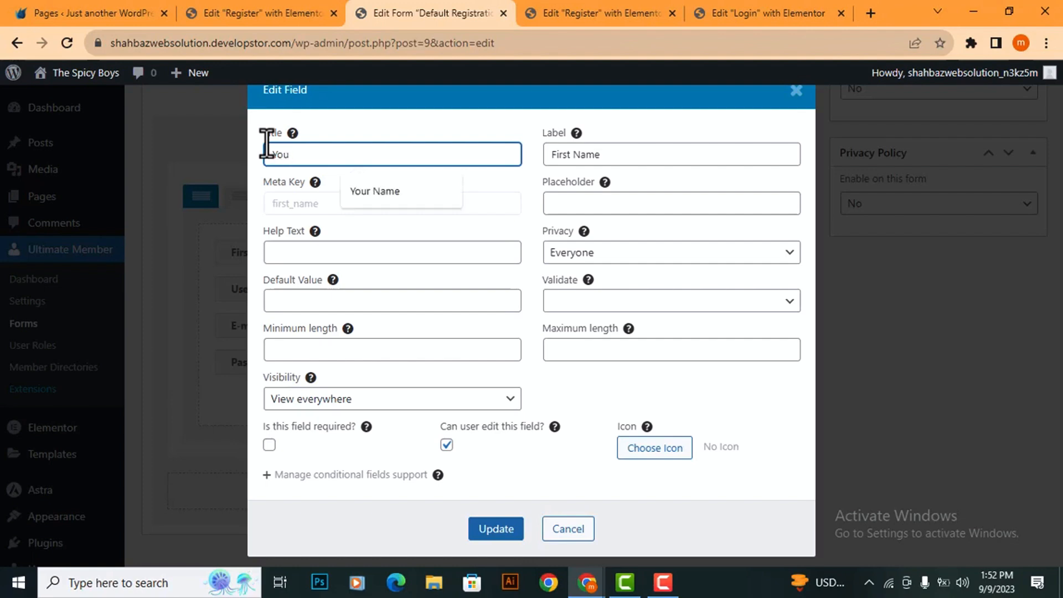
pyautogui.click(386, 199)
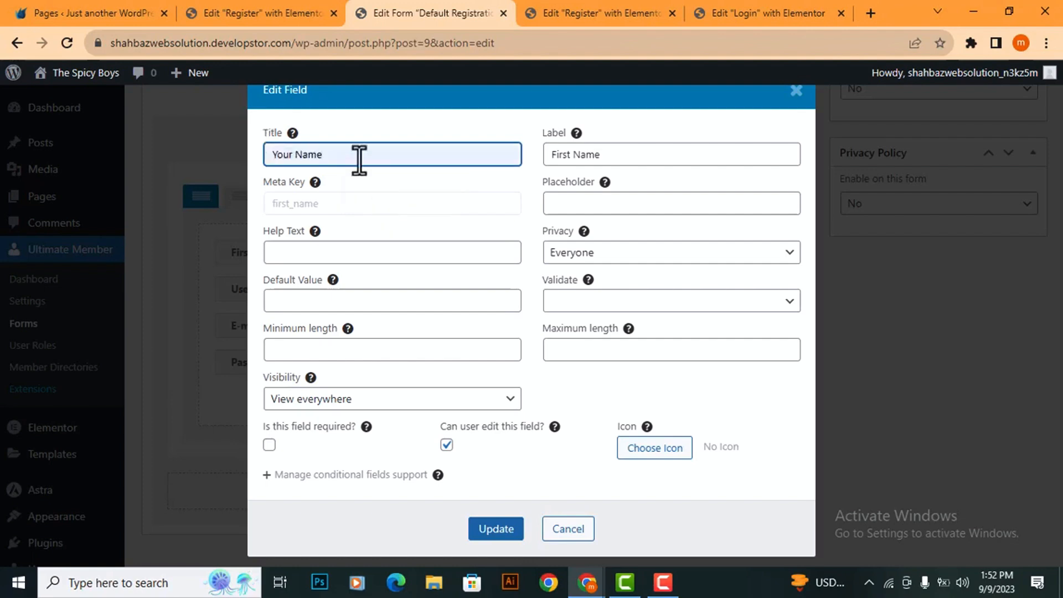
pyautogui.moveTo(651, 154); pyautogui.dragTo(470, 157)
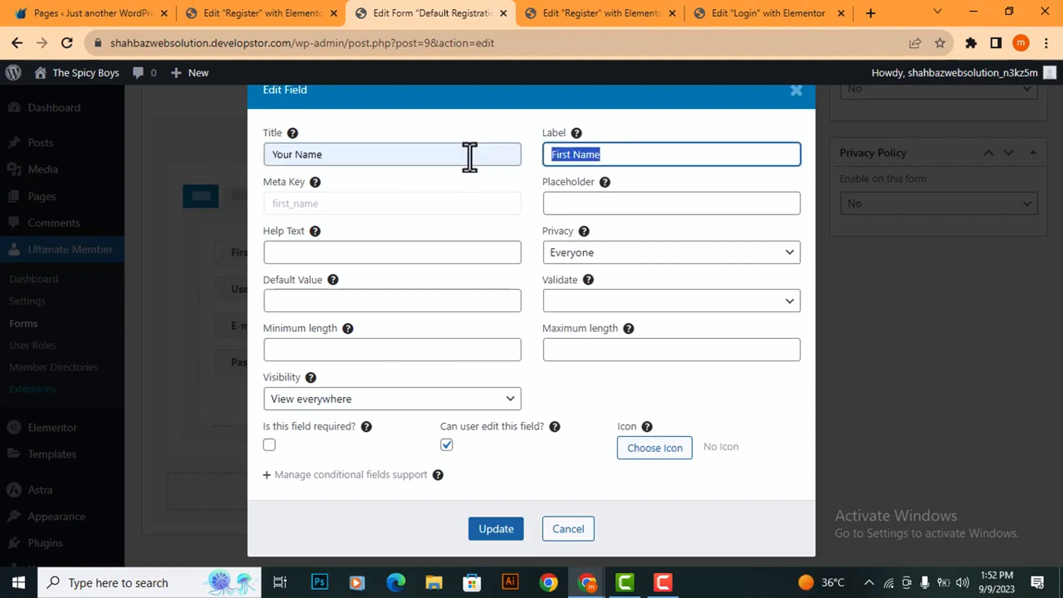
pyautogui.click(625, 209)
pyautogui.click(652, 322)
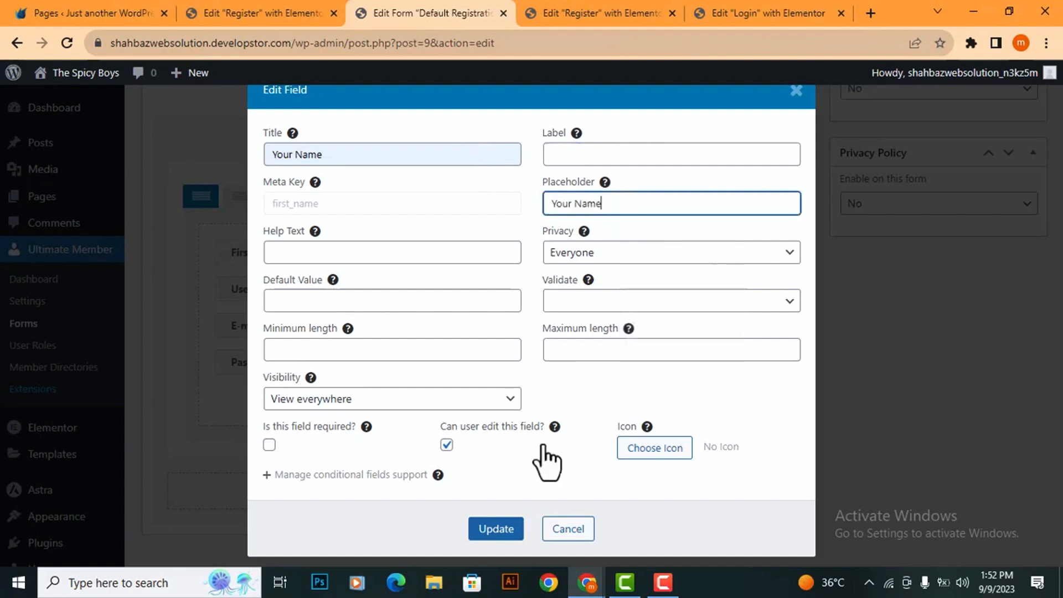
pyautogui.click(496, 529)
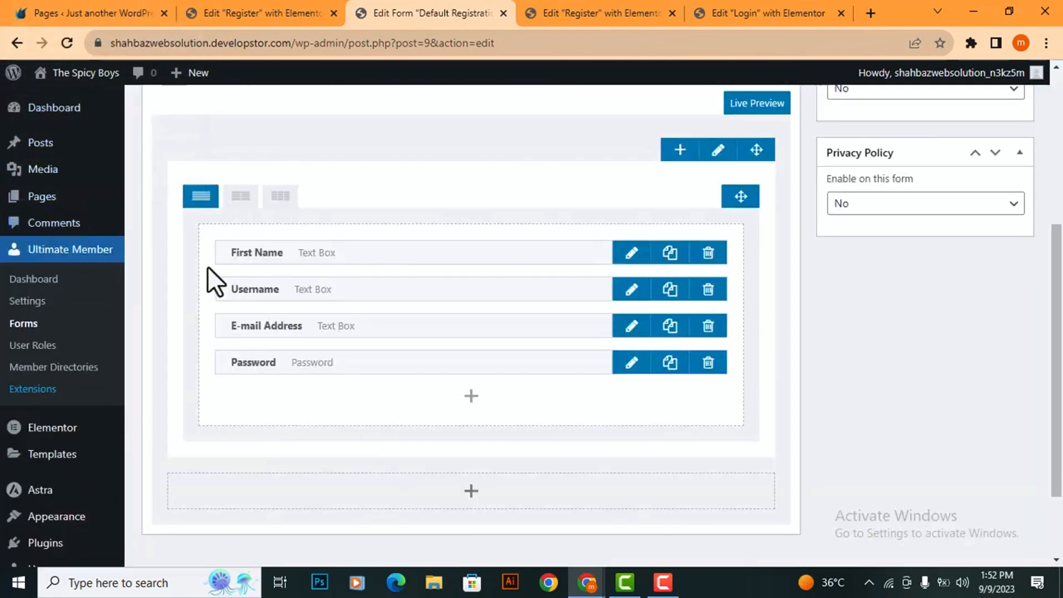
# Step: Move the Username field's label text into its placeholder, leaving the label empty, and update the field
pyautogui.click(630, 289)
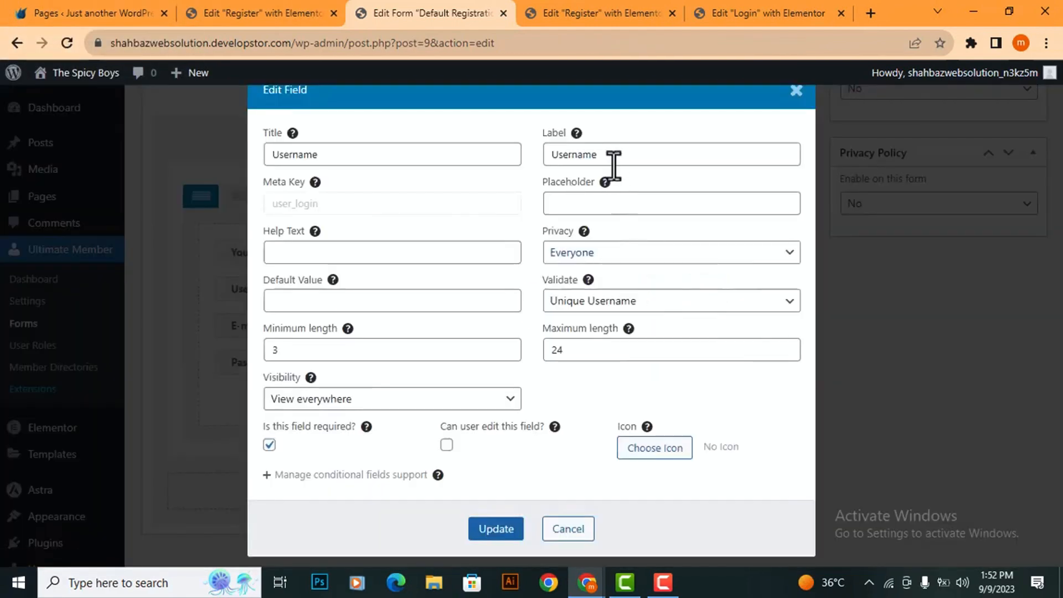
pyautogui.moveTo(612, 159); pyautogui.dragTo(527, 159)
pyautogui.hotkey('ctrl', 'x')
pyautogui.click(552, 201)
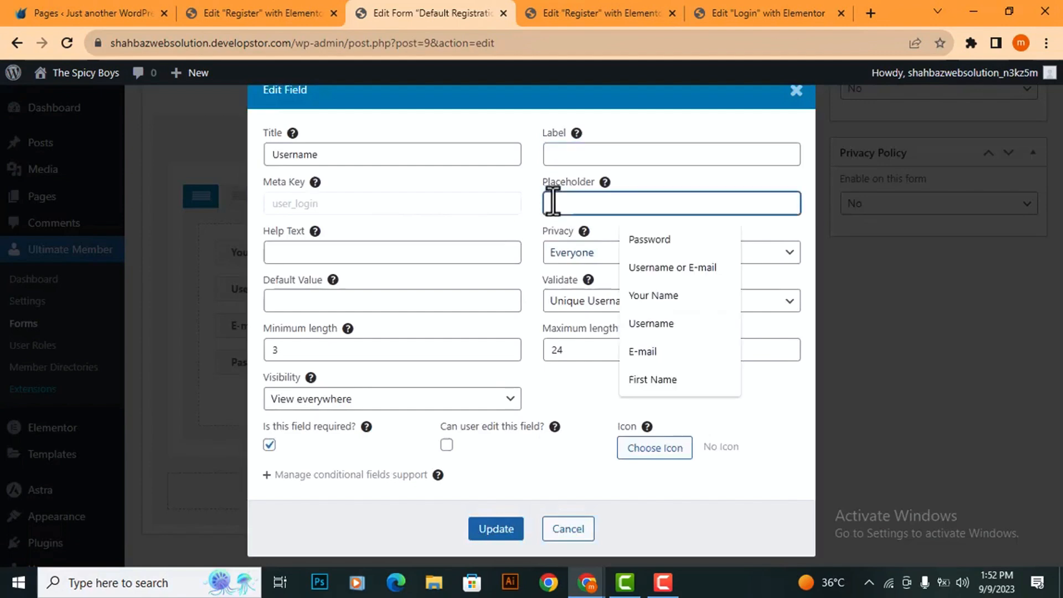
pyautogui.hotkey('ctrl', 'v')
pyautogui.click(496, 529)
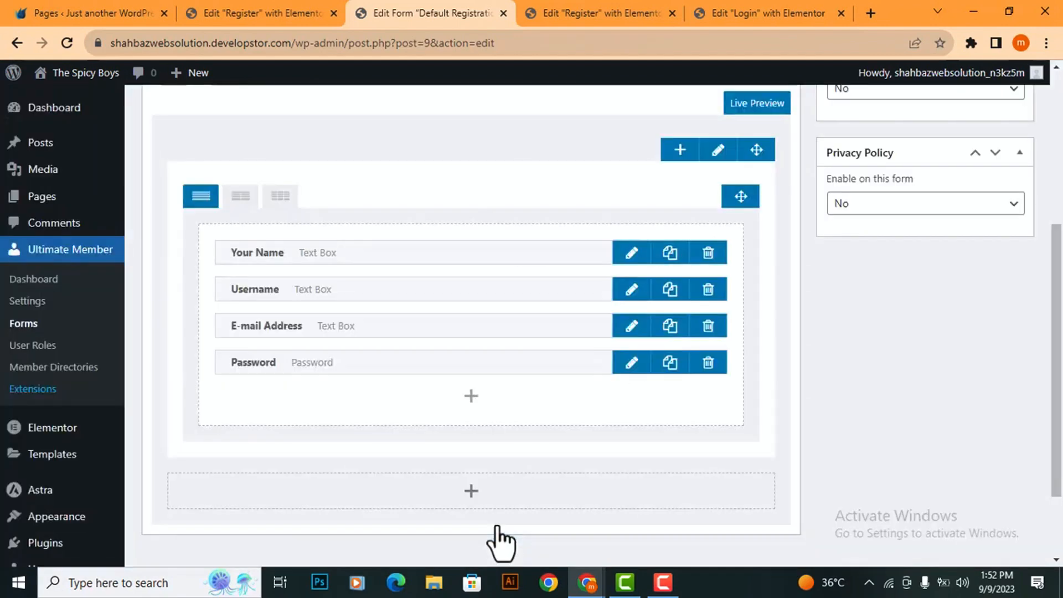
# Step: Move the E-mail Address field's label text into its placeholder, leaving the label empty, and update the field
pyautogui.click(631, 326)
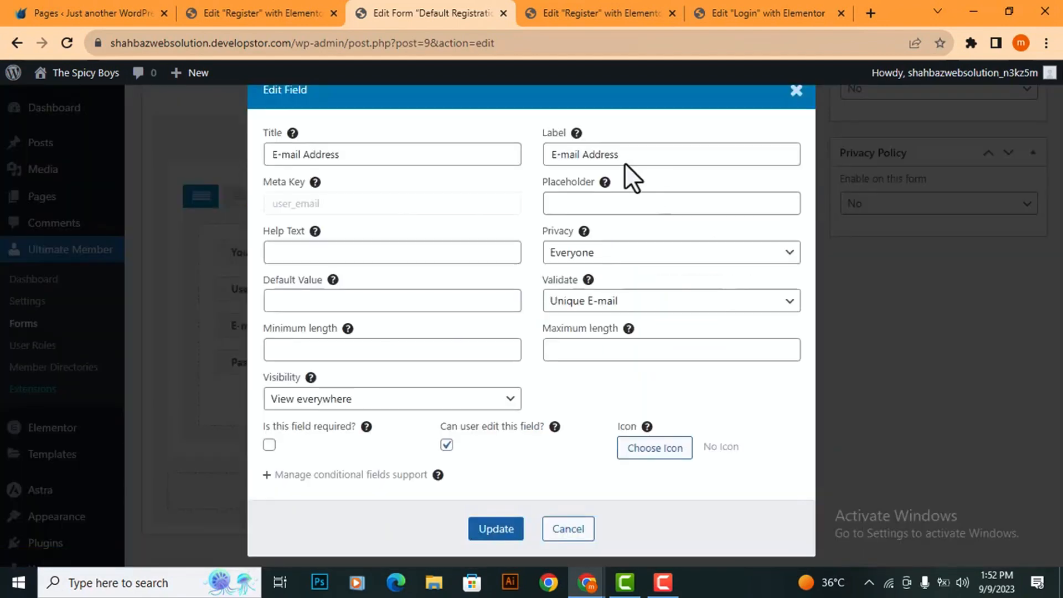
pyautogui.moveTo(625, 160); pyautogui.dragTo(540, 165)
pyautogui.hotkey('ctrl', 'x')
pyautogui.click(574, 204)
pyautogui.hotkey('ctrl', 'v')
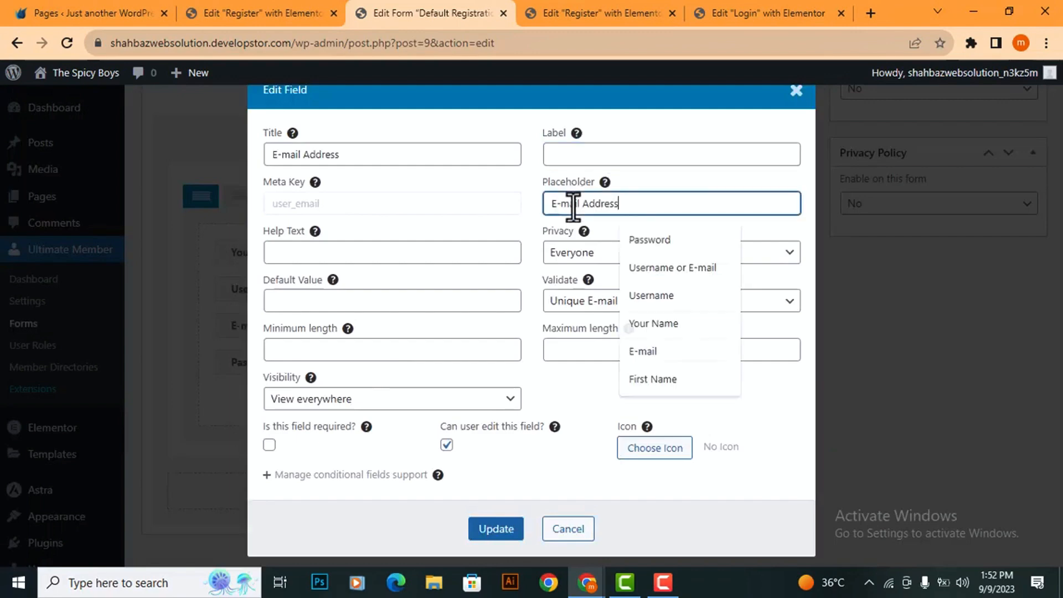
pyautogui.click(510, 525)
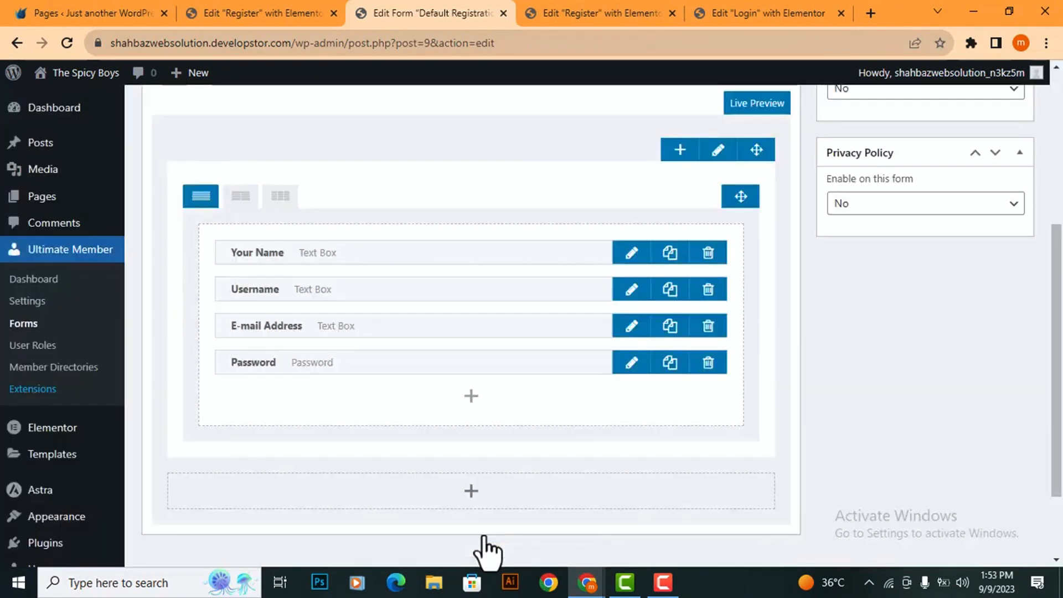
# Step: Move the Password field's label text into its placeholder, disable the automatic confirm password field and update the field
pyautogui.click(630, 364)
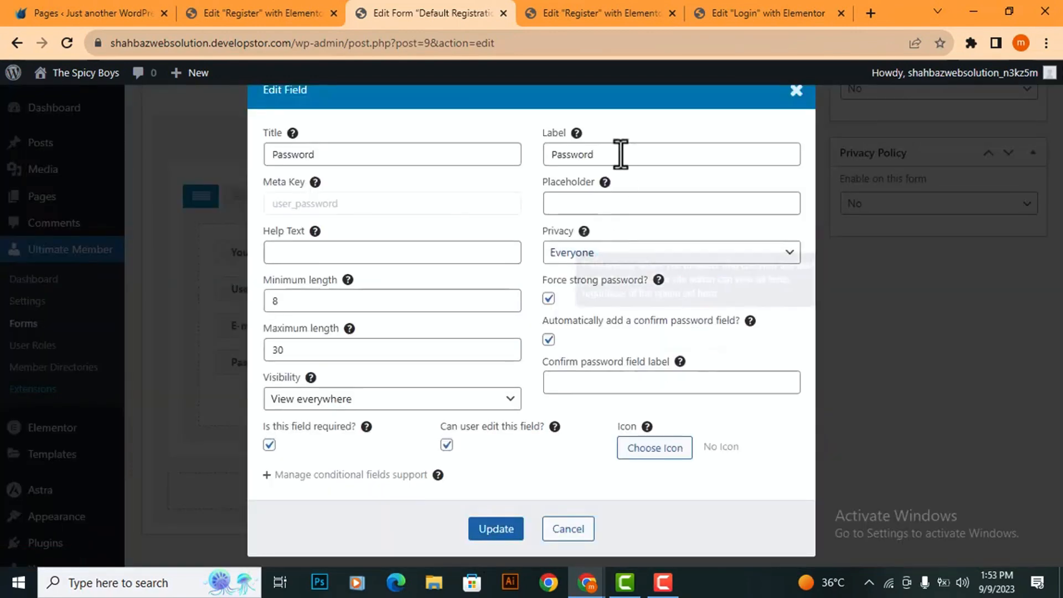
pyautogui.moveTo(619, 154); pyautogui.dragTo(531, 155)
pyautogui.hotkey('ctrl', 'x')
pyautogui.click(574, 206)
pyautogui.hotkey('ctrl', 'v')
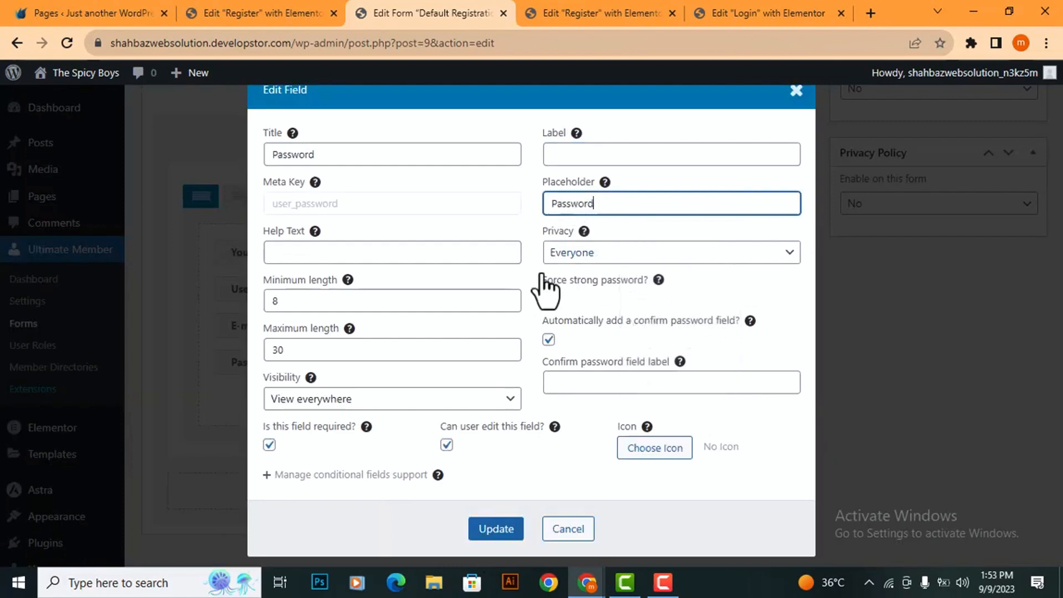
pyautogui.click(548, 340)
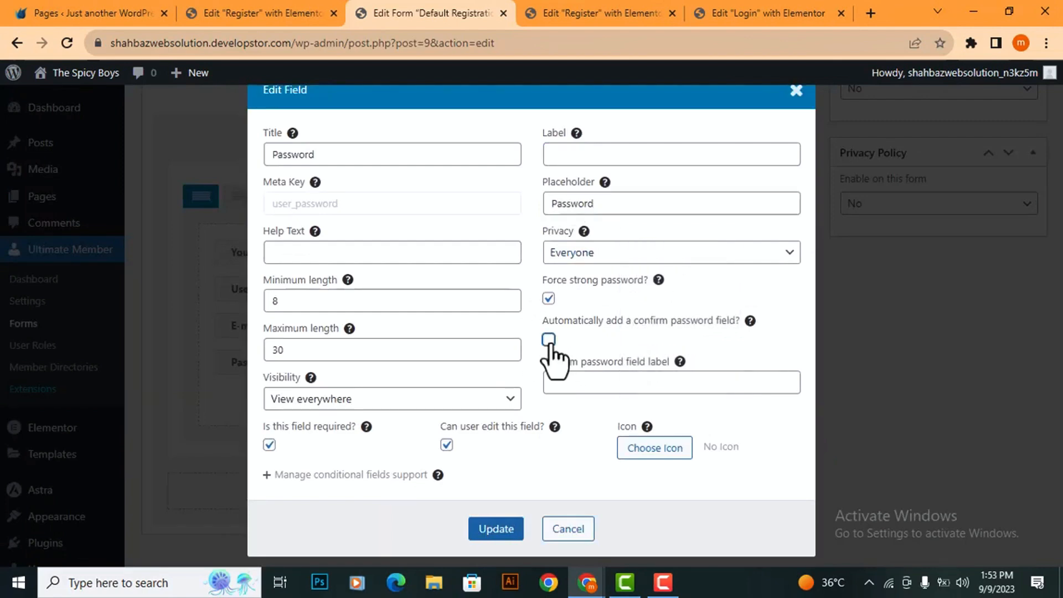
pyautogui.click(491, 532)
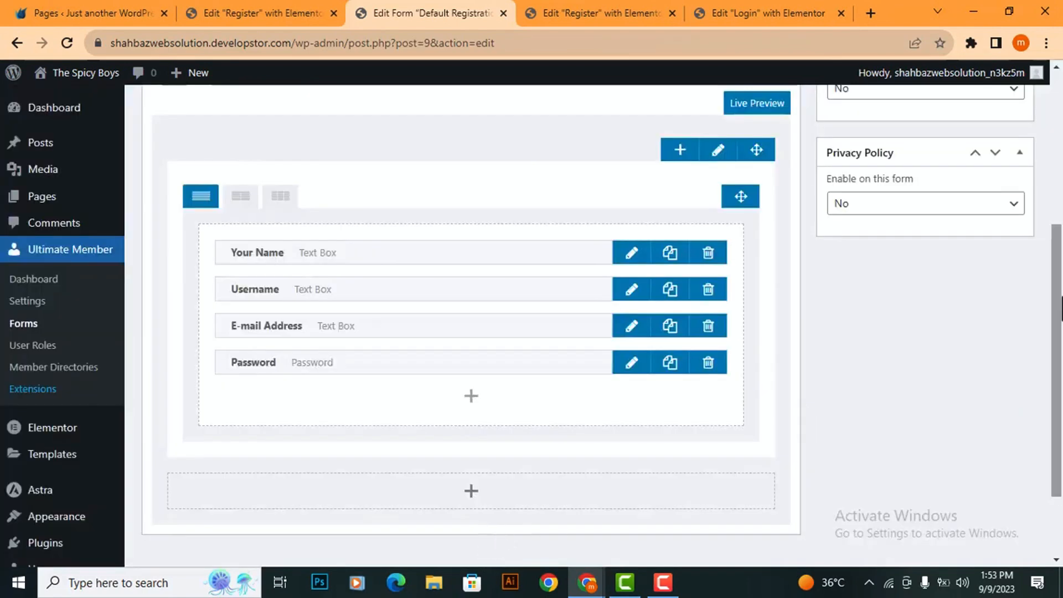
# Step: Apply custom settings to the registration form with "Create Account" as the primary button text, and update the form
pyautogui.scroll(5, 985, 280)
pyautogui.click(945, 265)
pyautogui.click(883, 296)
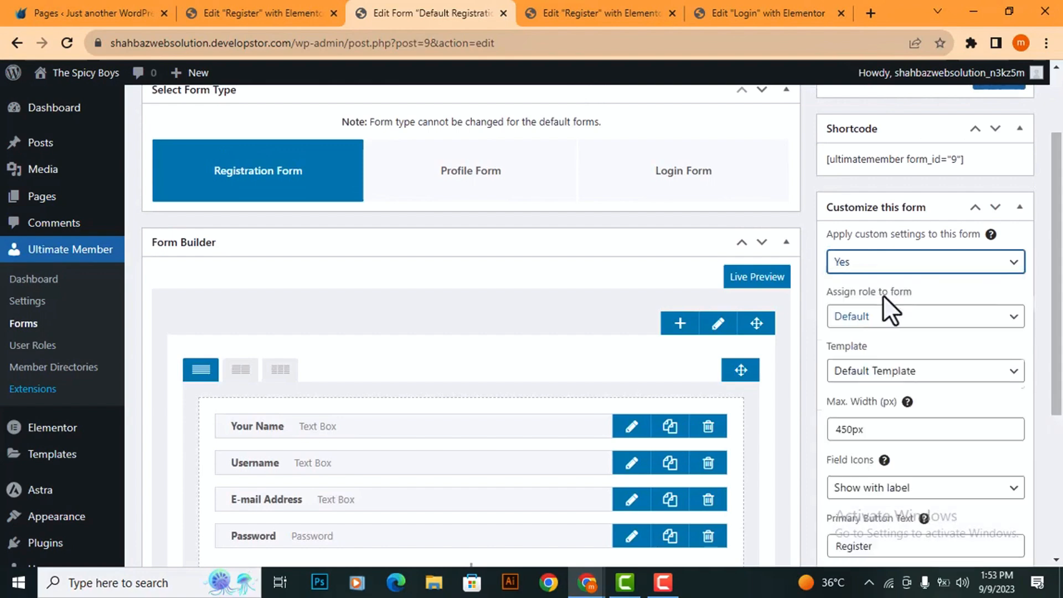
pyautogui.scroll(-3, 1033, 320)
pyautogui.tripleClick(890, 373)
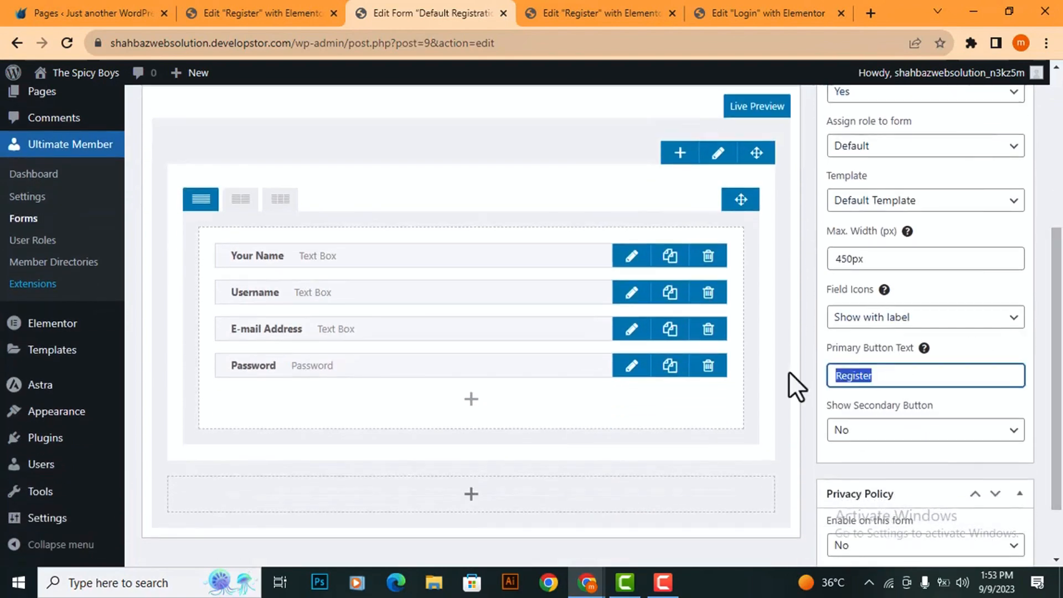
pyautogui.write('Create Account')
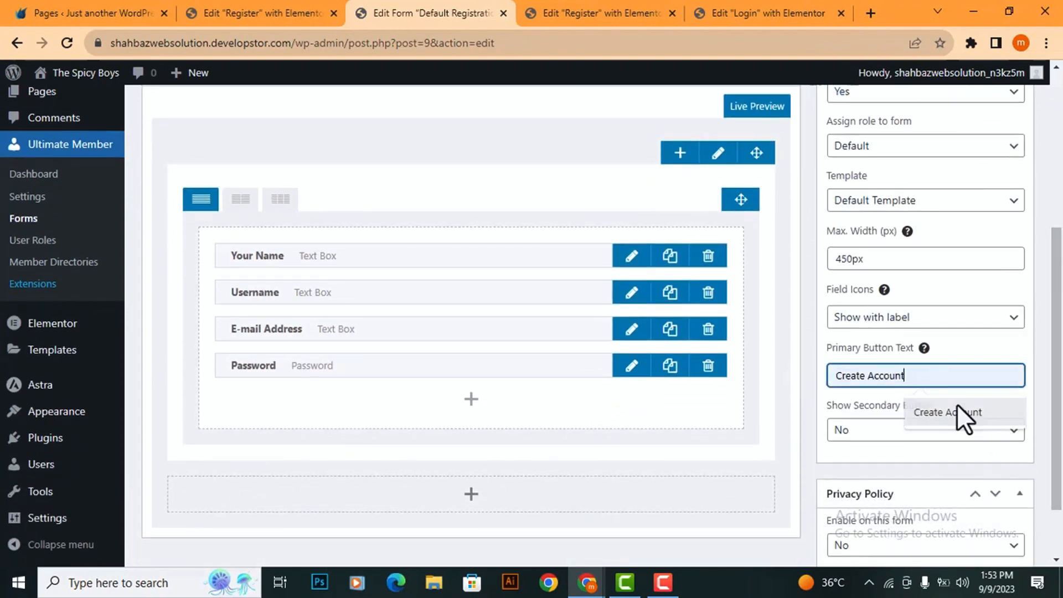
pyautogui.click(955, 412)
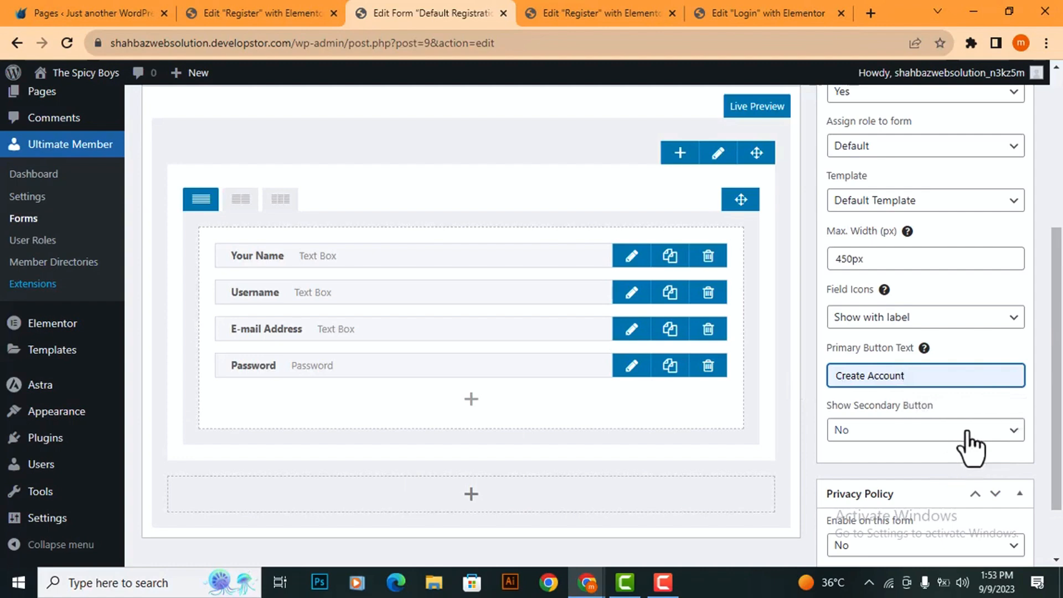
pyautogui.moveTo(1056, 404); pyautogui.dragTo(1054, 208)
pyautogui.click(985, 192)
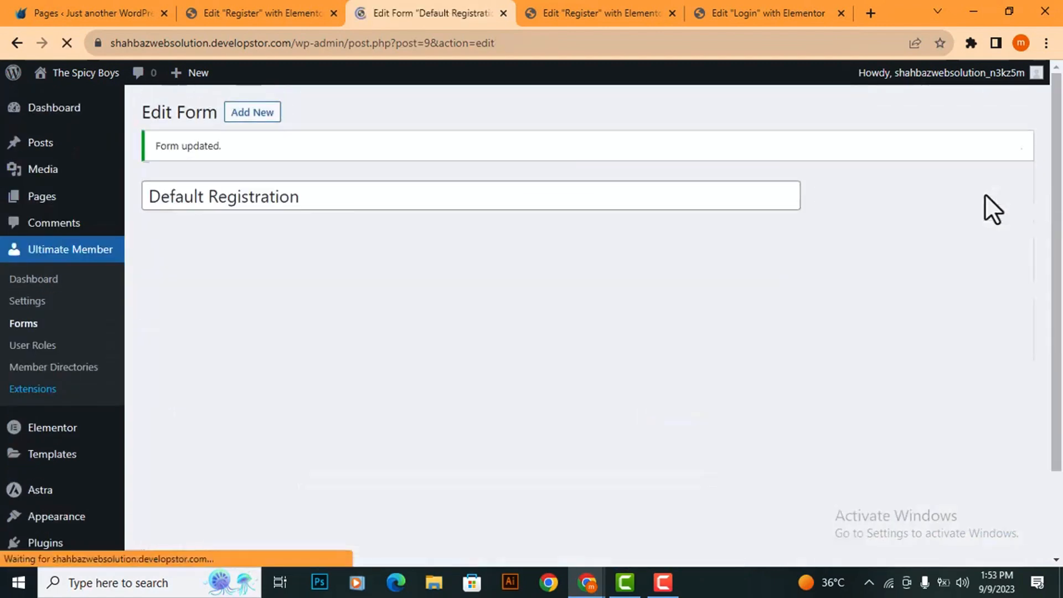
# Step: Copy the registration form's shortcode into the empty Shortcode widget under "Create A New Account" on the Register page and update the page
pyautogui.moveTo(966, 314); pyautogui.dragTo(812, 320)
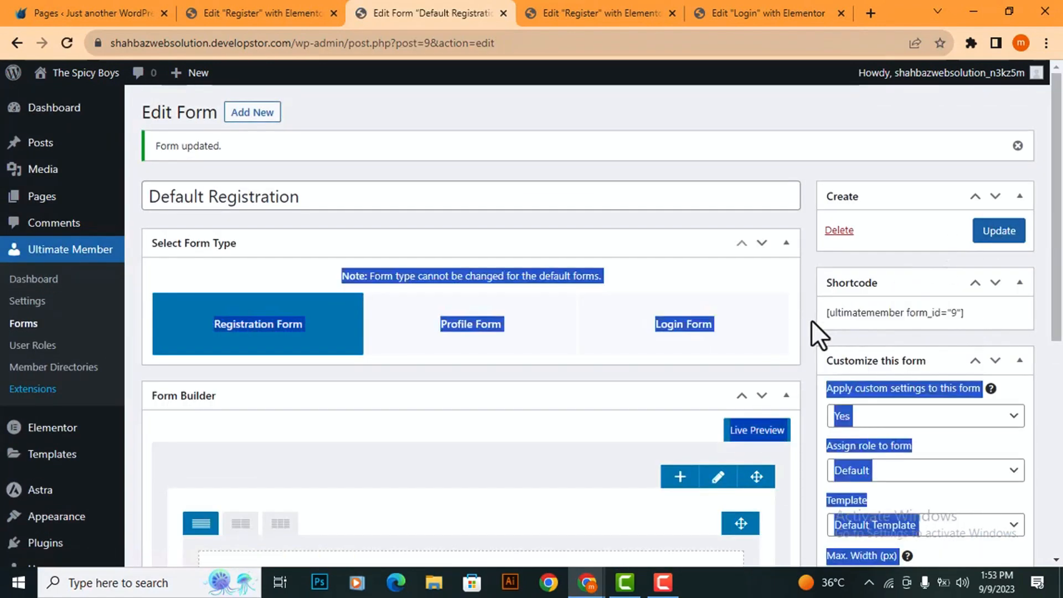
pyautogui.click(939, 319)
pyautogui.moveTo(884, 316); pyautogui.dragTo(825, 315)
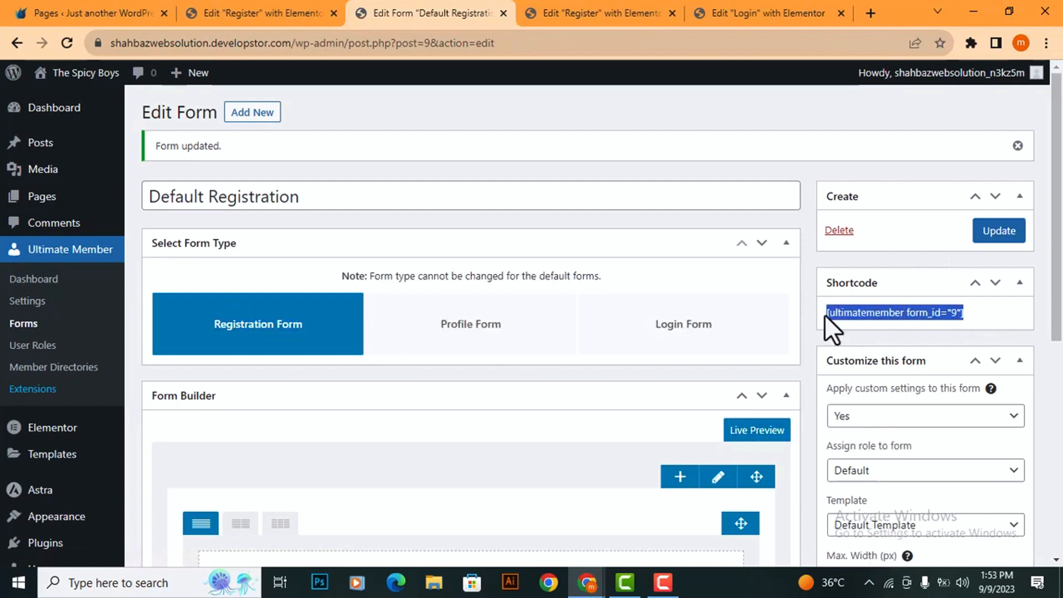
pyautogui.click(640, 4)
pyautogui.click(57, 41)
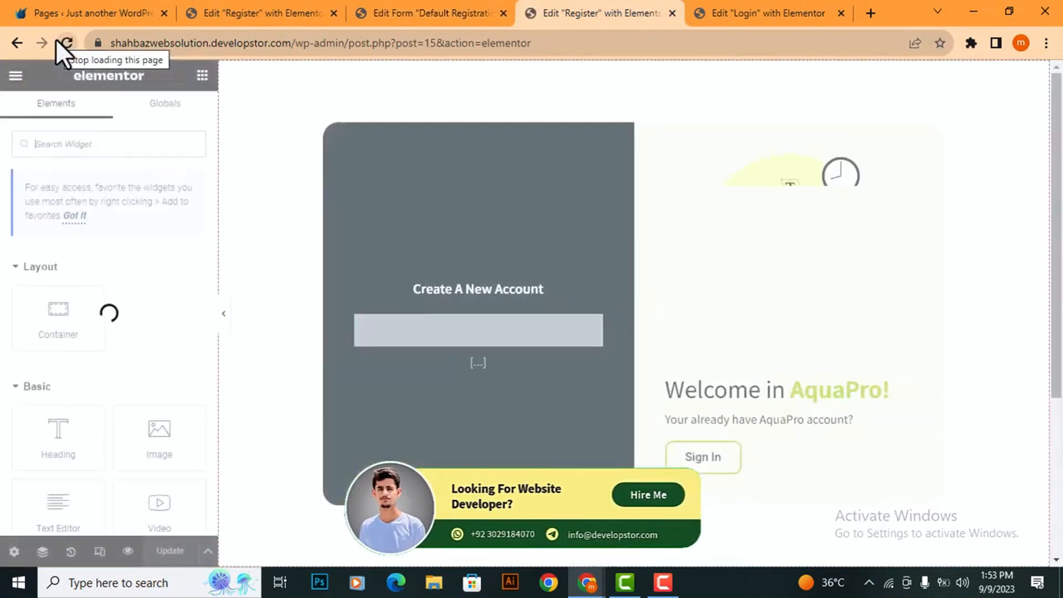
pyautogui.click(519, 331)
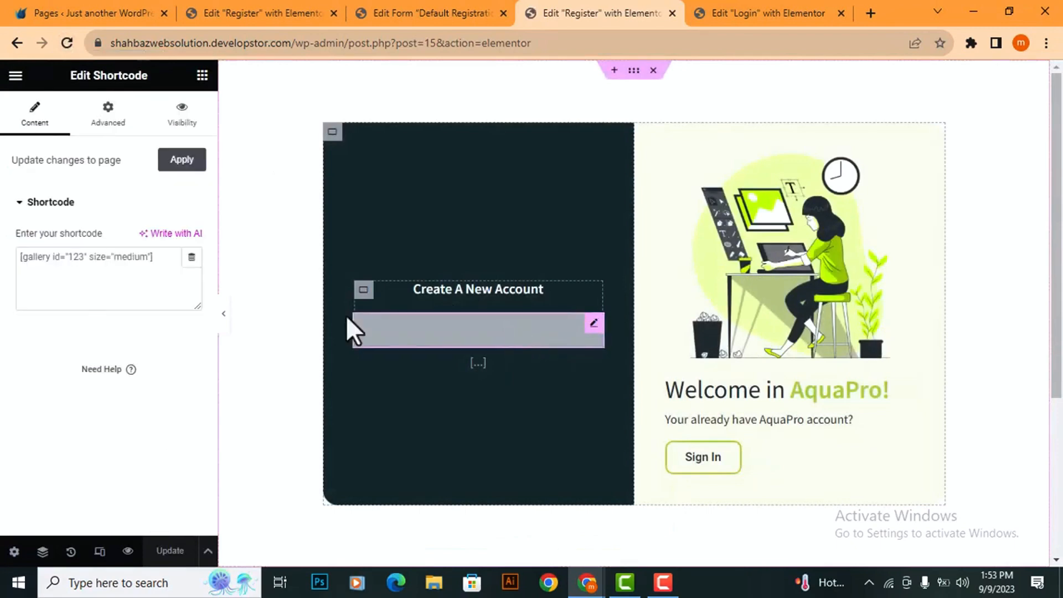
pyautogui.hotkey('ctrl', 'v')
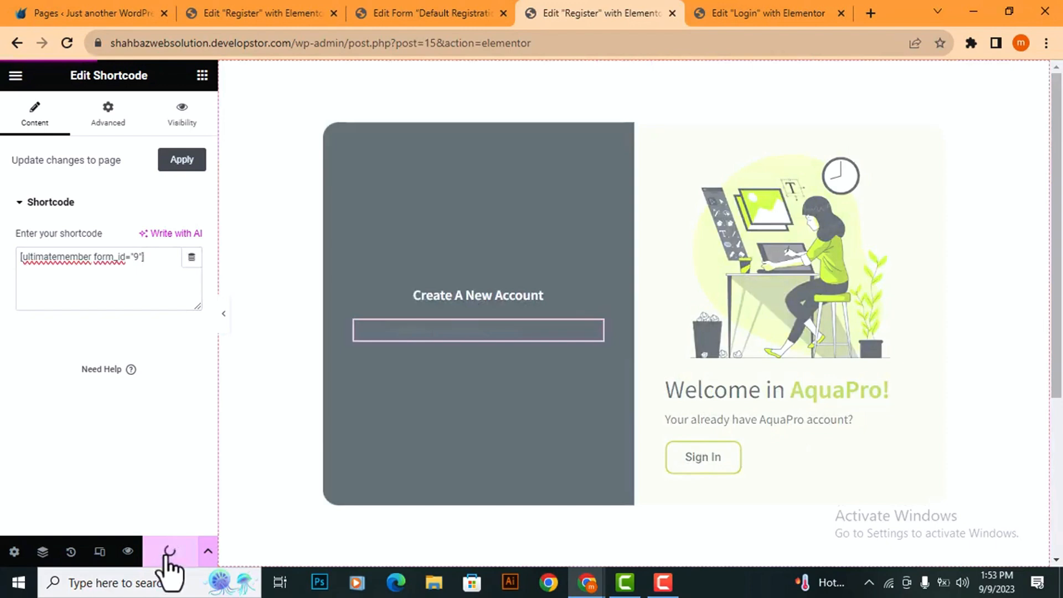
# Step: Switch to the incognito window, reload the Login page and follow Sign Up to check the Register page
pyautogui.hotkey('alt', 'Tab')
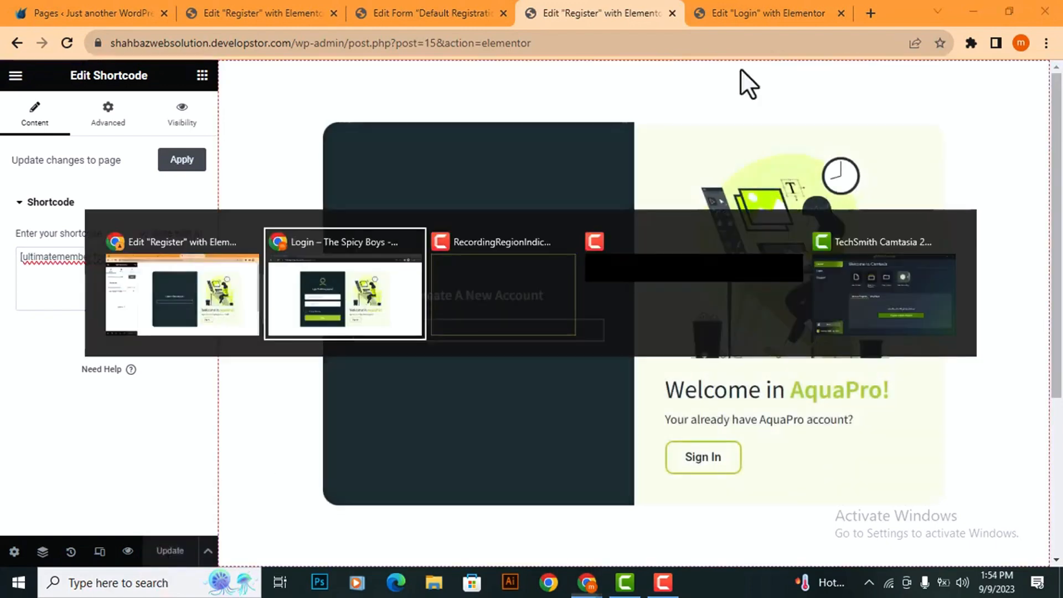
pyautogui.click(66, 44)
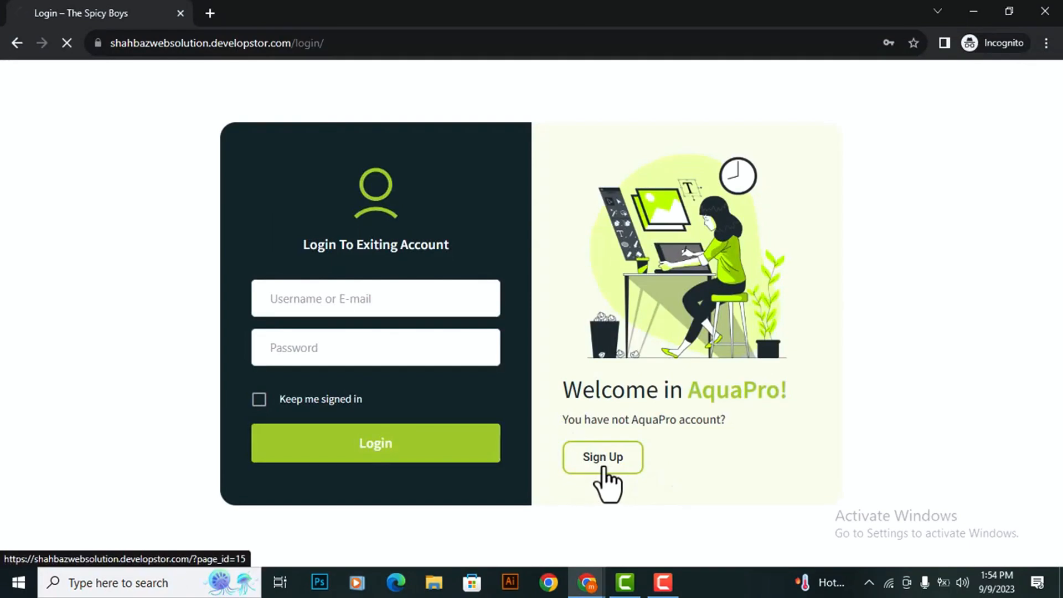
pyautogui.click(603, 470)
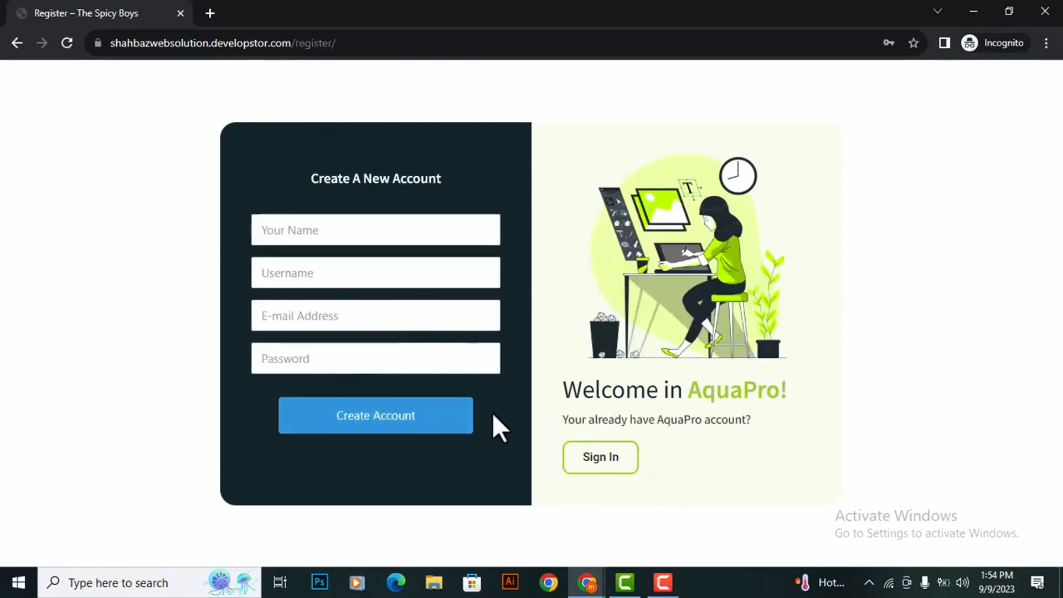
# Step: Back in the Elementor editor, give the Register page's Shortcode widget the CSS class "login-form" and update the page
pyautogui.hotkey('alt', 'Tab')
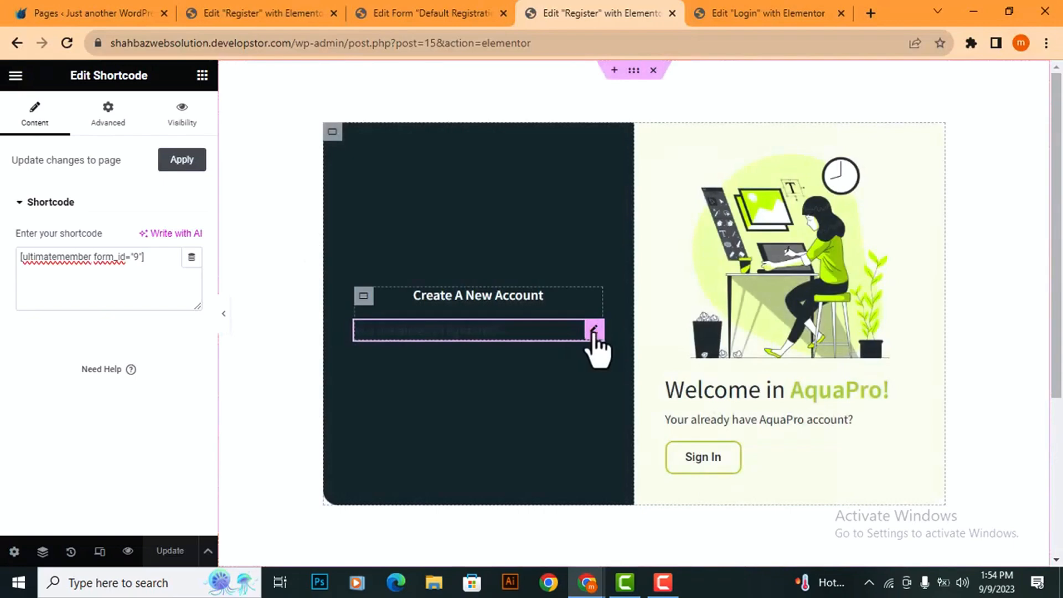
pyautogui.click(176, 158)
pyautogui.click(110, 125)
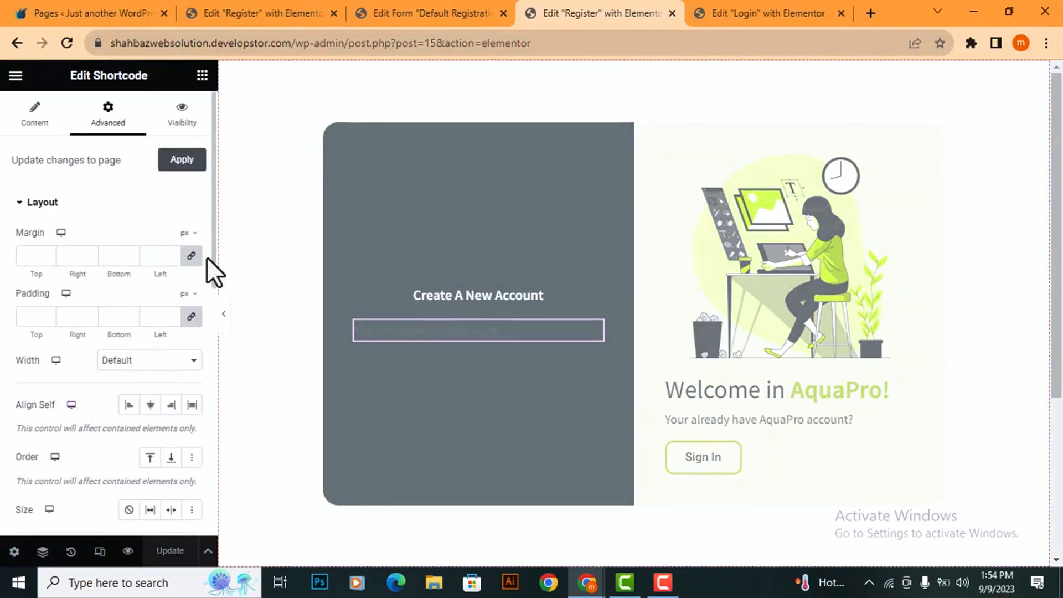
pyautogui.moveTo(213, 263); pyautogui.dragTo(206, 378)
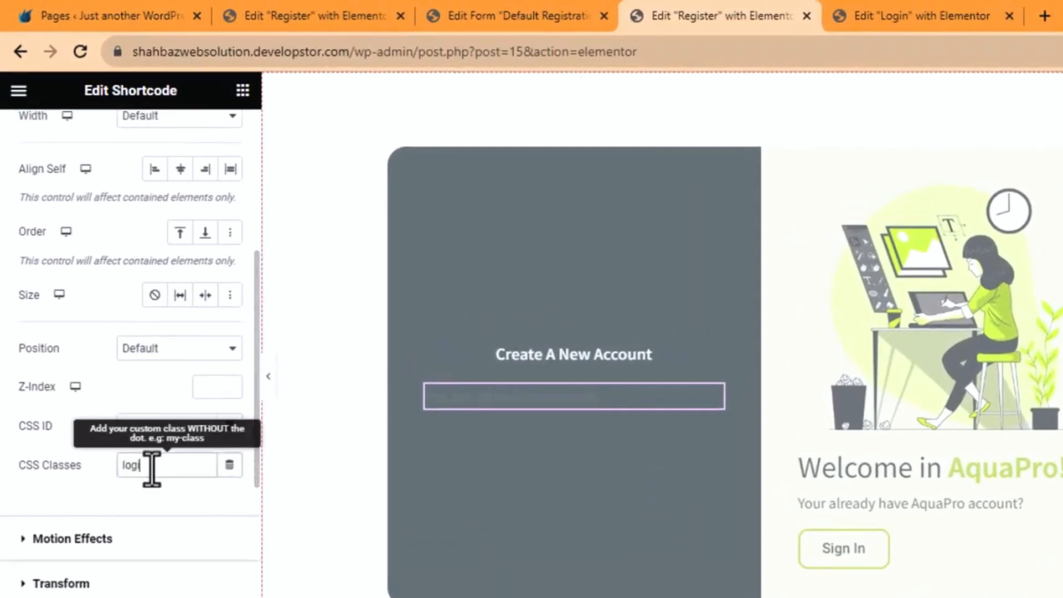
pyautogui.click(151, 468)
pyautogui.write('login-form')
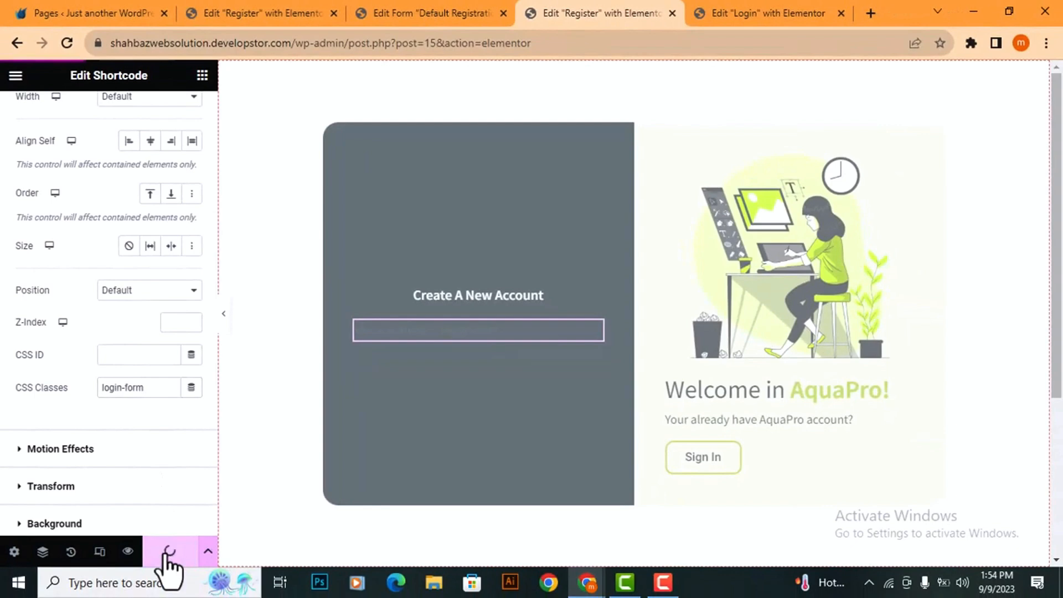
# Step: Reload the Register page in the incognito window and test the Sign In and Sign Up links between both pages
pyautogui.hotkey('alt', 'Tab')
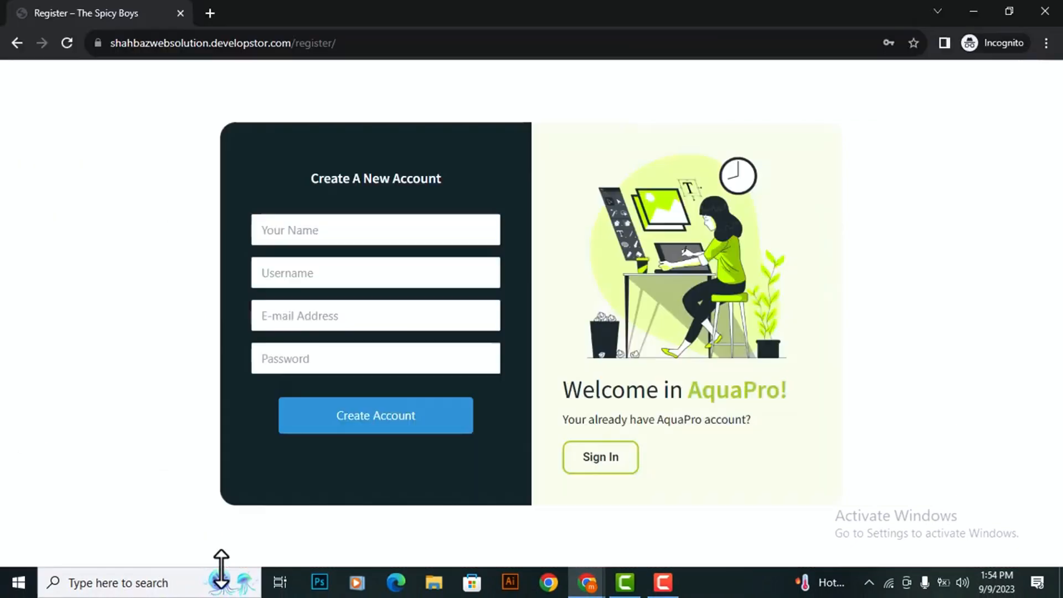
pyautogui.click(66, 43)
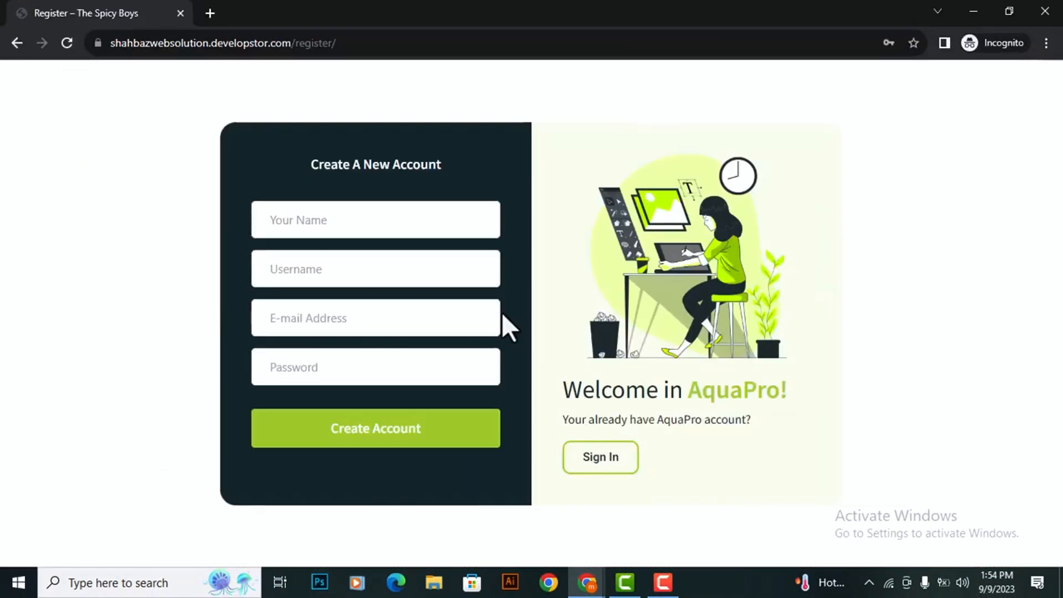
pyautogui.click(602, 470)
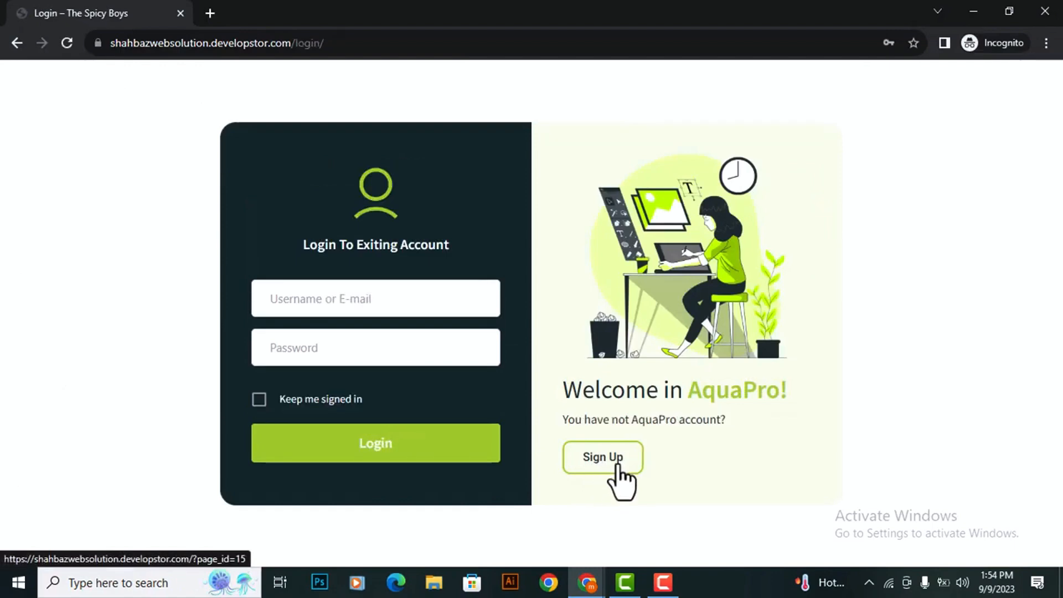
pyautogui.click(597, 472)
# Step: Copy the "You have already been successfully logged in !" container from the Login page and paste it below the Register page's form section
pyautogui.hotkey('alt', 'Tab')
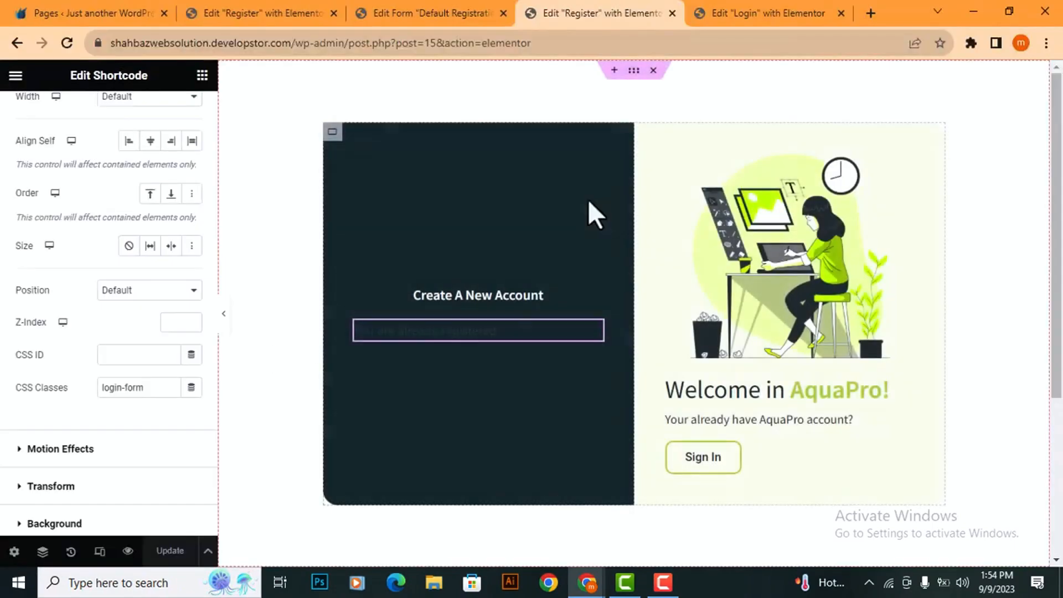
pyautogui.scroll(-4, 1015, 448)
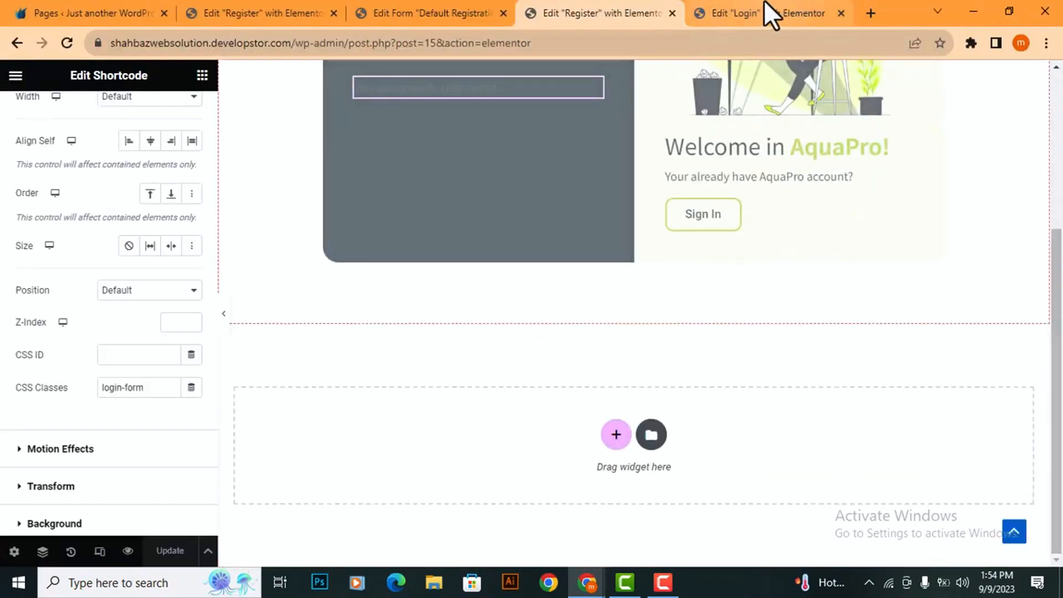
pyautogui.click(766, 12)
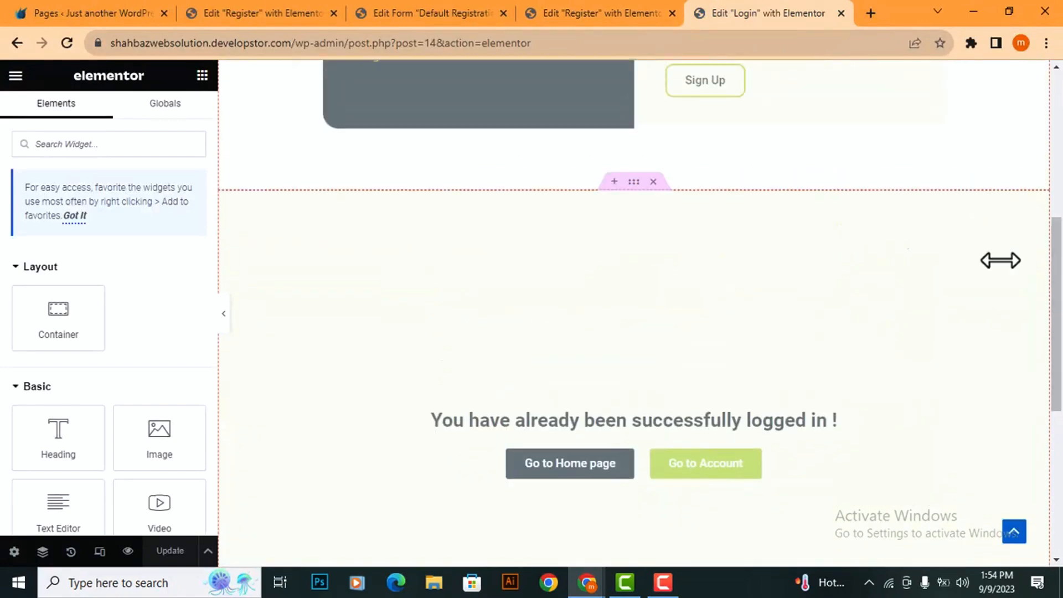
pyautogui.rightClick(633, 191)
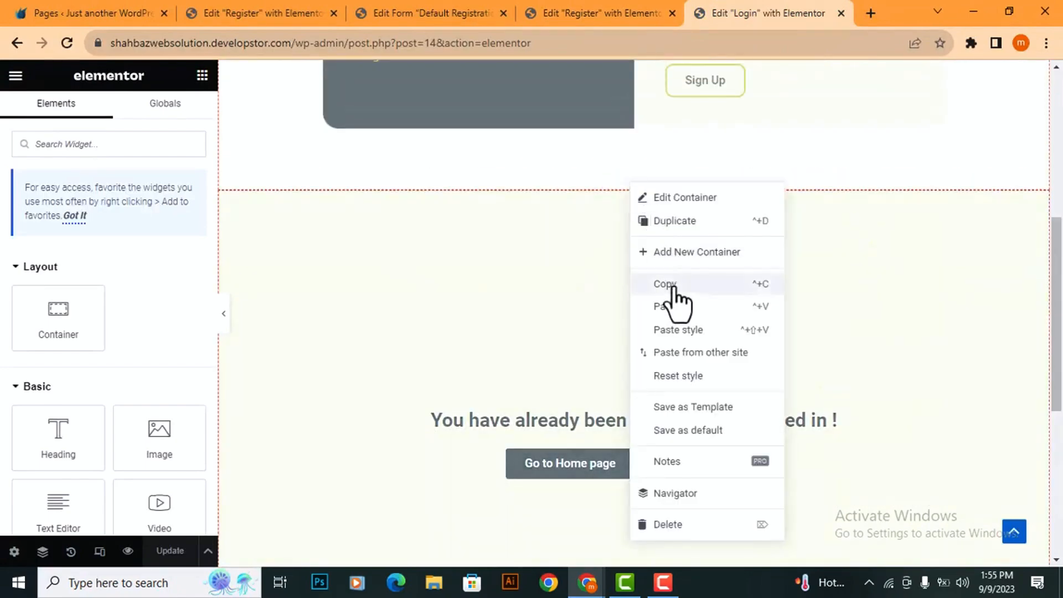
pyautogui.click(677, 285)
pyautogui.scroll(4, 677, 285)
pyautogui.click(550, 11)
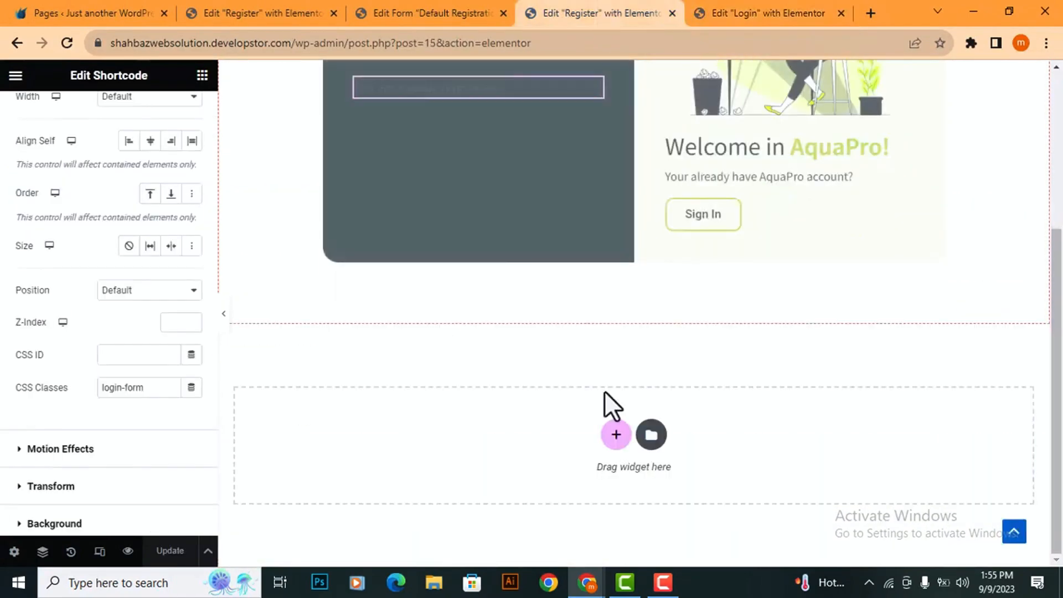
pyautogui.rightClick(546, 429)
pyautogui.click(585, 443)
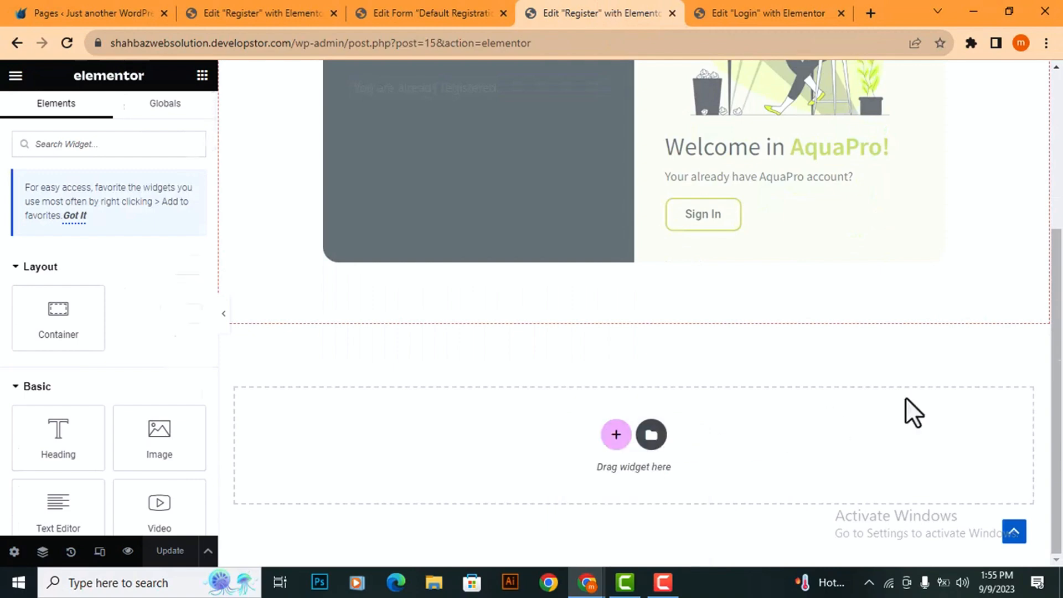
pyautogui.moveTo(1062, 218); pyautogui.dragTo(1050, 266)
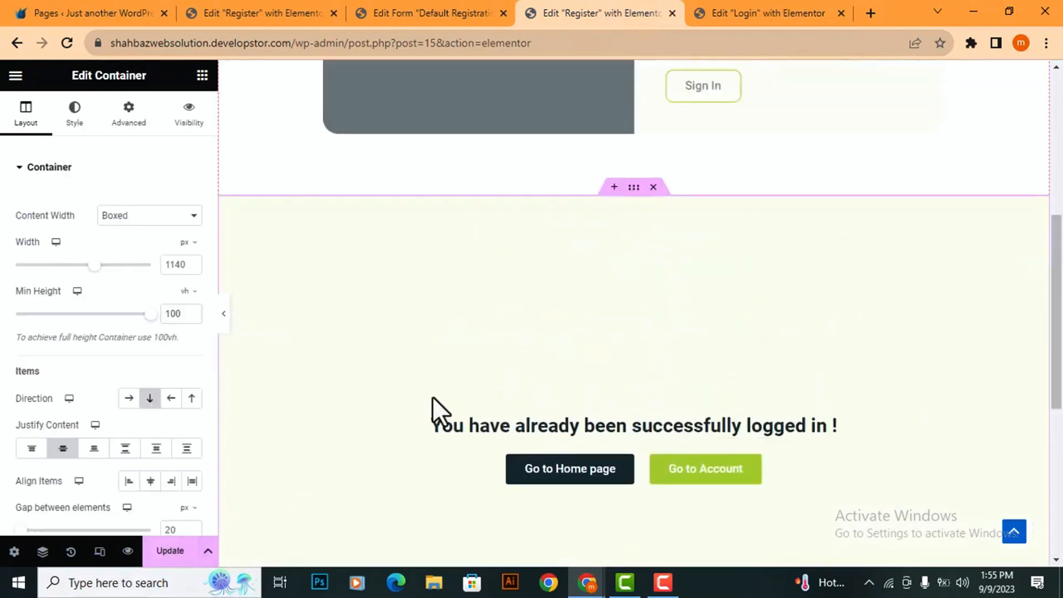
pyautogui.scroll(5, 433, 396)
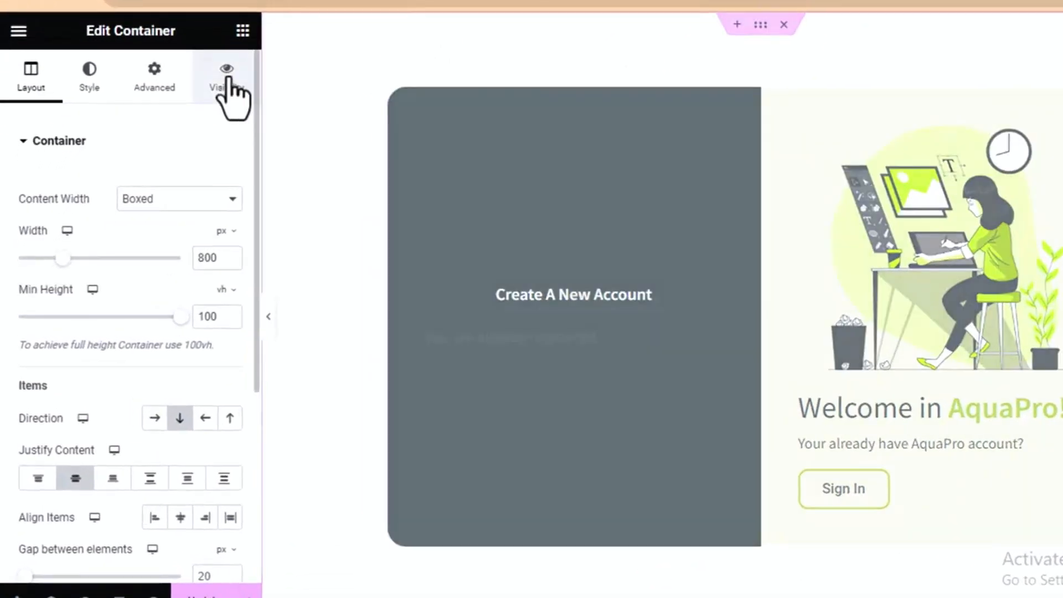
# Step: Review the form container's User & Role visibility and set the logged-in message container's Dynamic Visibility display mode to Show
pyautogui.click(194, 108)
pyautogui.moveTo(256, 211); pyautogui.dragTo(222, 460)
pyautogui.click(44, 178)
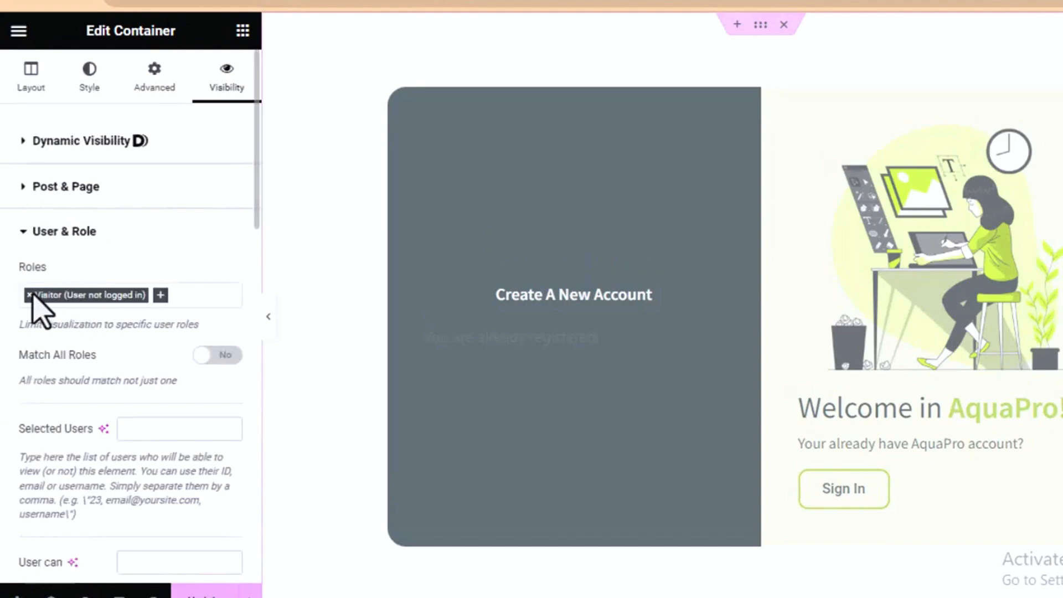
pyautogui.click(21, 234)
pyautogui.scroll(-8, 526, 228)
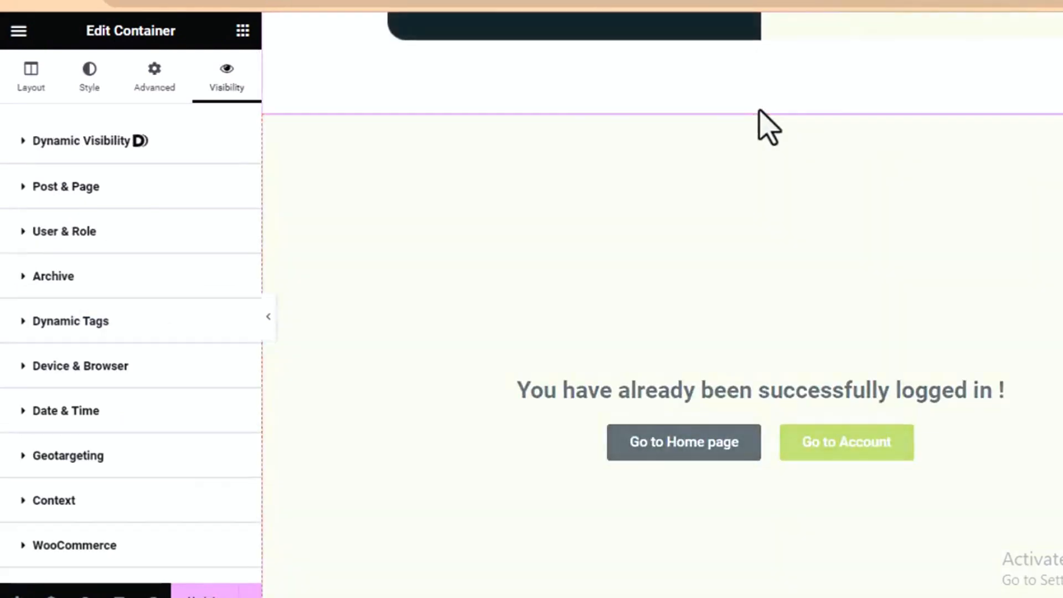
pyautogui.click(760, 104)
pyautogui.click(226, 86)
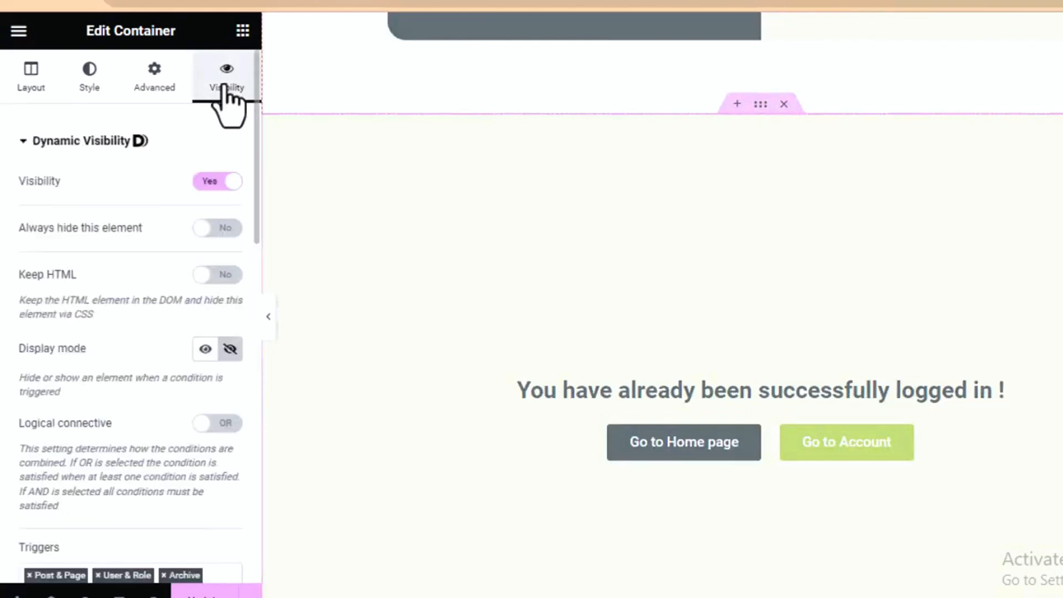
pyautogui.scroll(-3, 222, 194)
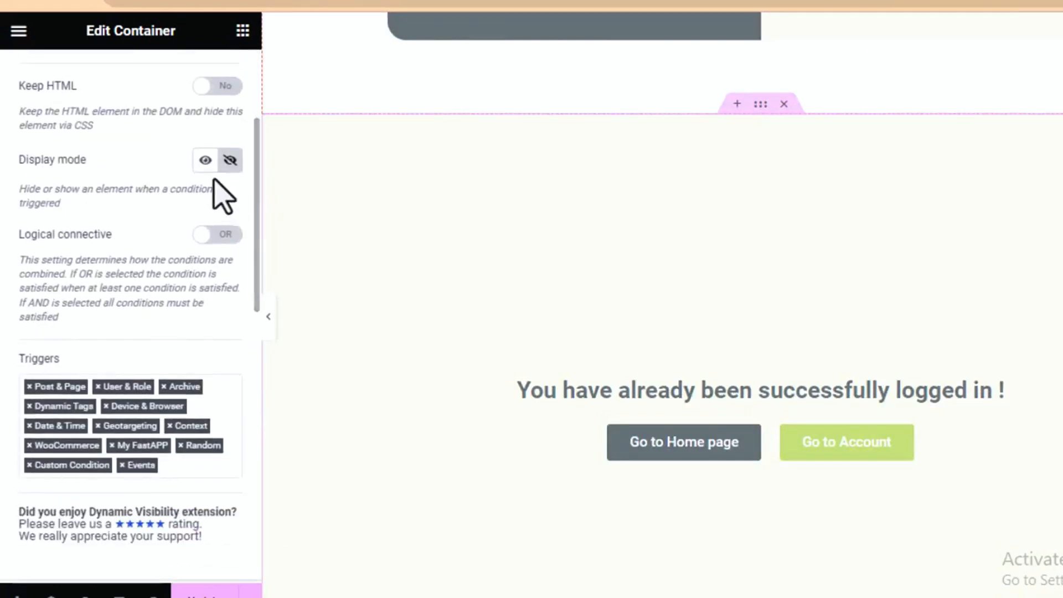
pyautogui.click(207, 165)
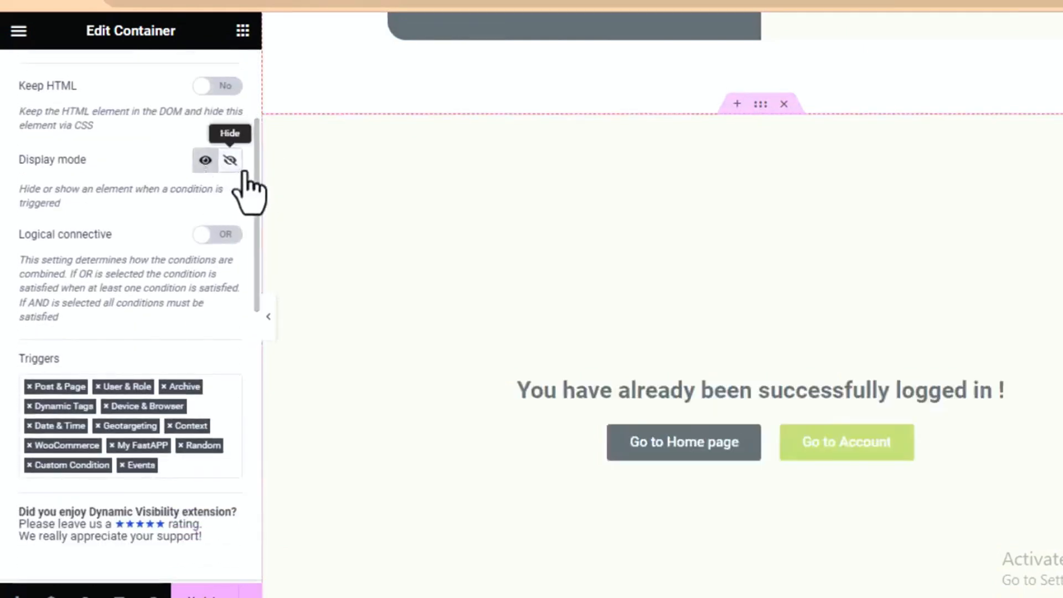
# Step: Replace the message container's Visitor role with Administrator, Editor, Author, Contributor and Subscriber, and update the Register page
pyautogui.scroll(-6, 252, 222)
pyautogui.click(73, 304)
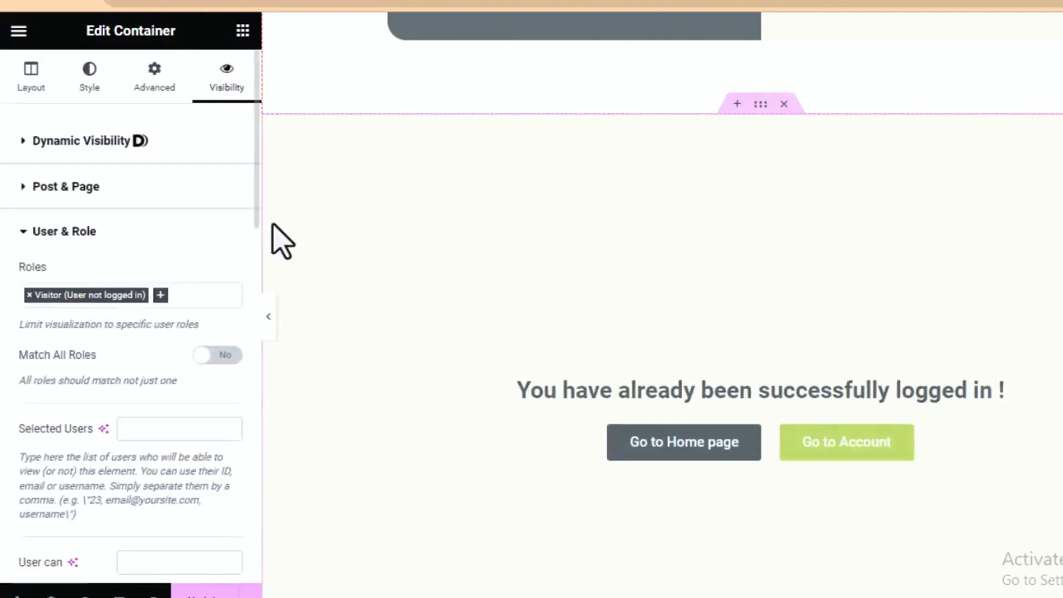
pyautogui.click(28, 294)
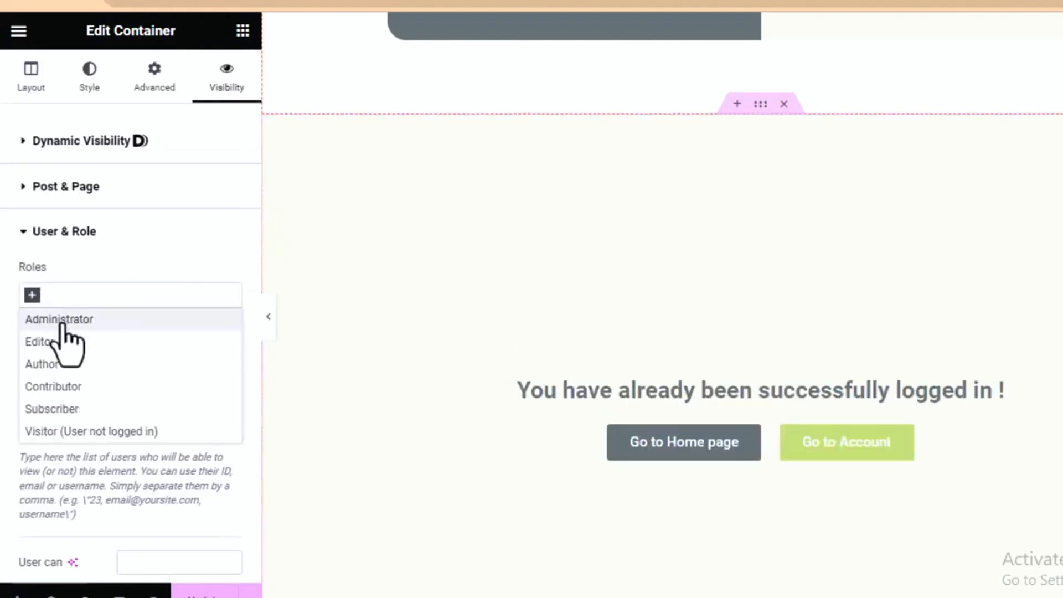
pyautogui.click(62, 320)
pyautogui.click(111, 299)
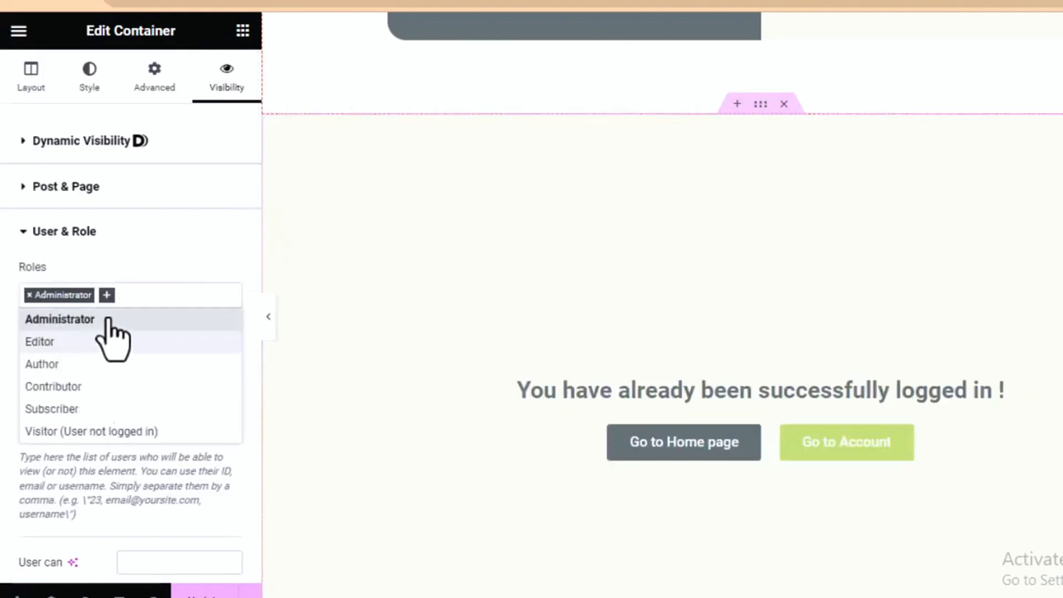
pyautogui.click(108, 340)
pyautogui.click(149, 295)
pyautogui.click(77, 367)
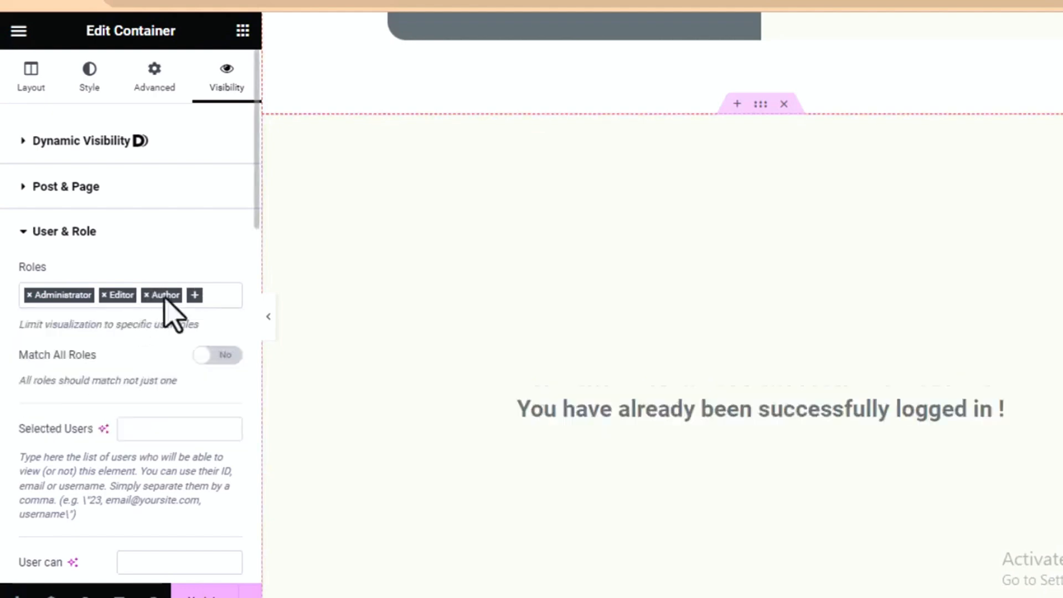
pyautogui.click(194, 295)
pyautogui.click(83, 387)
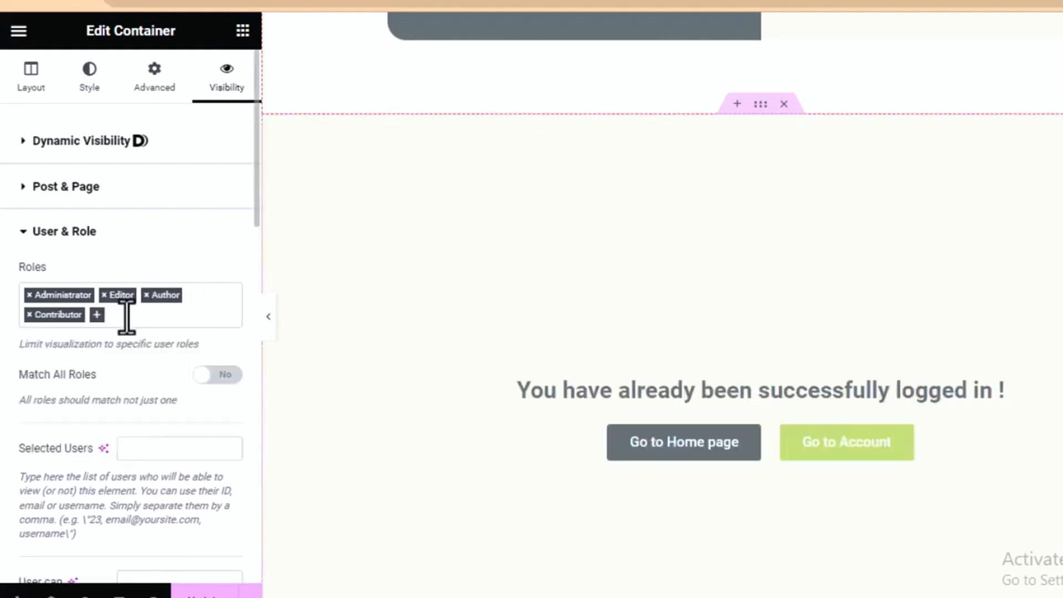
pyautogui.click(97, 316)
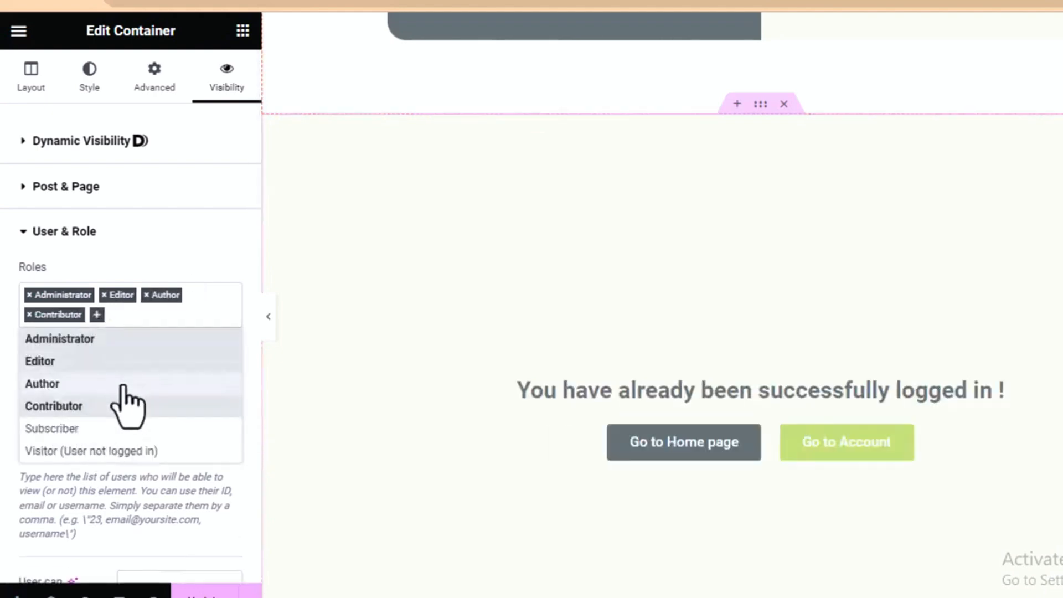
pyautogui.click(95, 430)
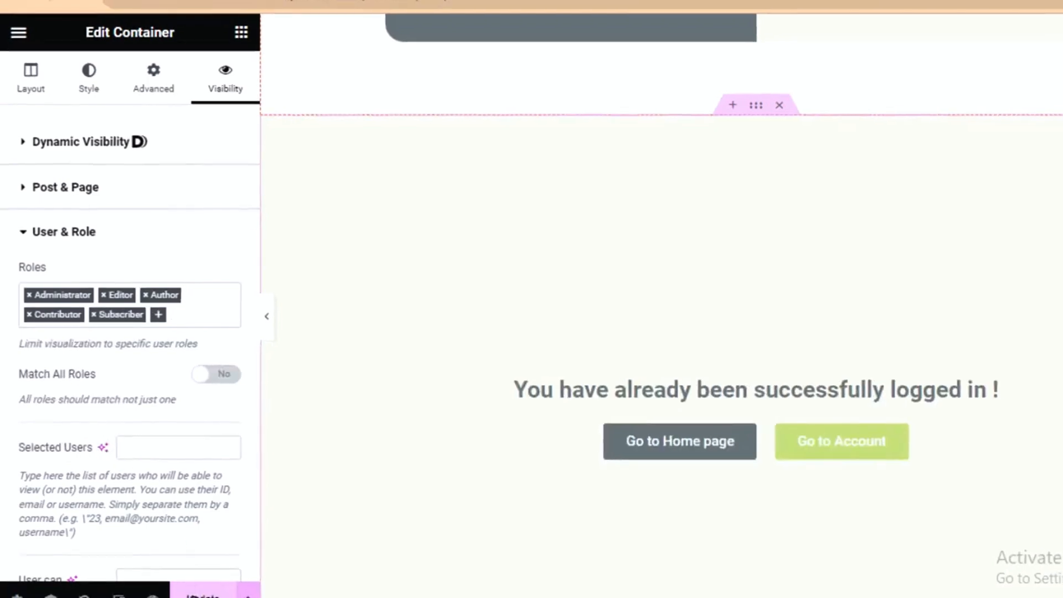
pyautogui.click(203, 596)
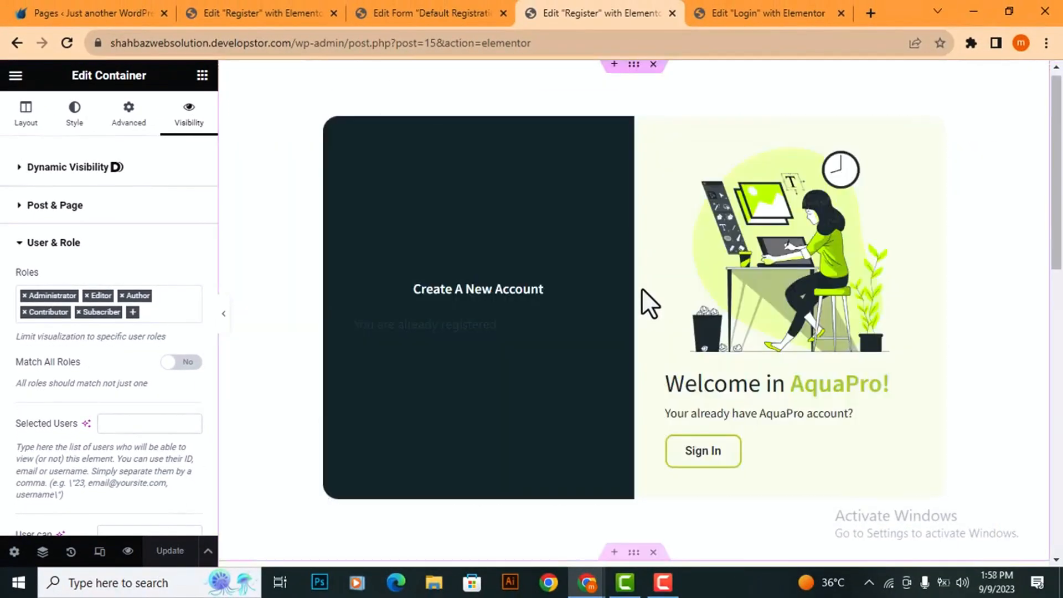
# Step: In the WordPress admin, search the plugin directory for "theme my login" and install and activate the Theme My Login plugin
pyautogui.click(430, 3)
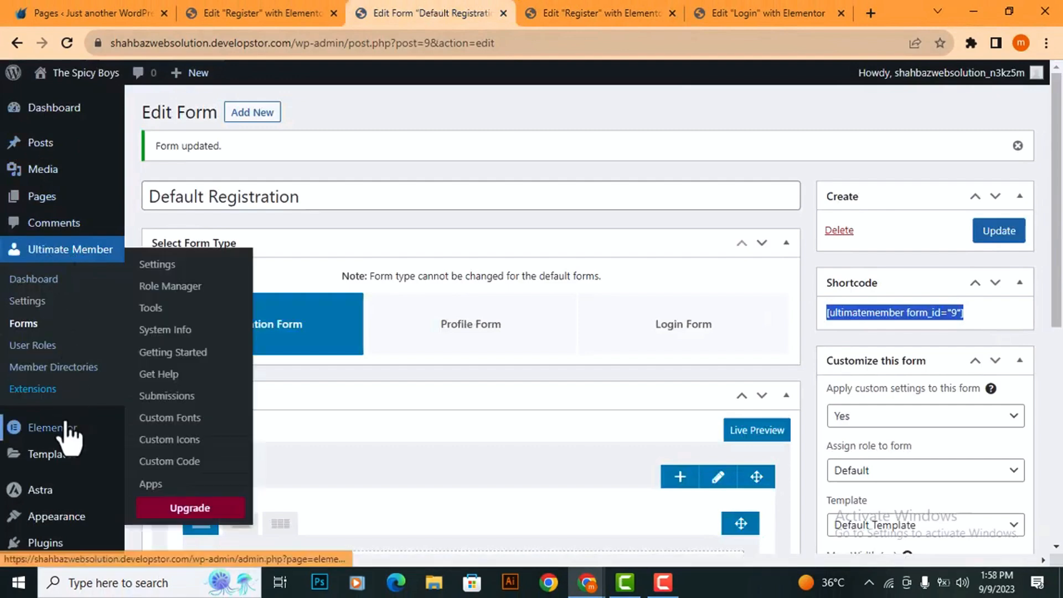
pyautogui.moveTo(46, 543)
pyautogui.click(164, 465)
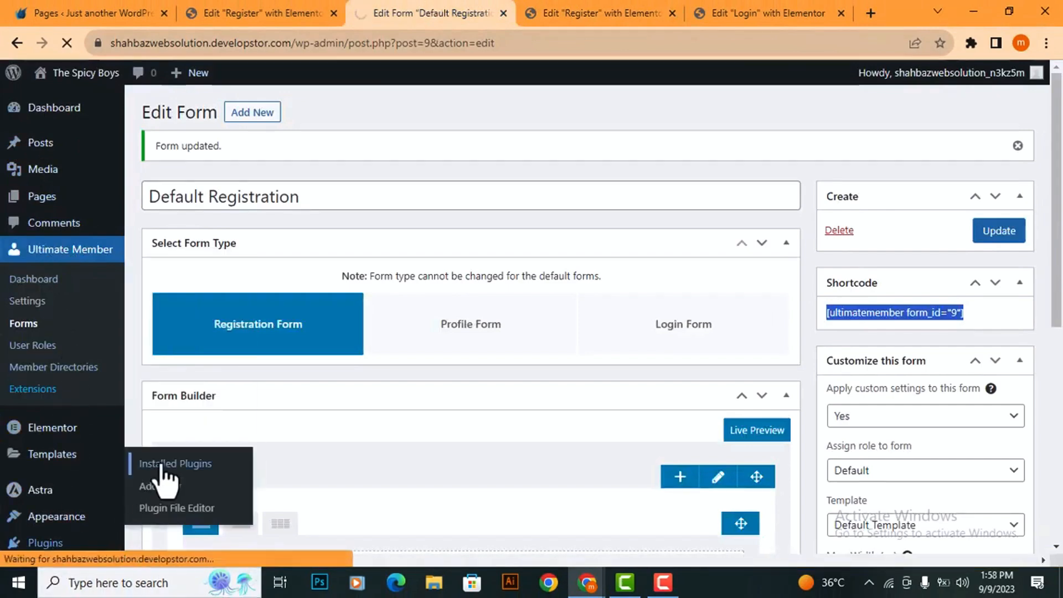
pyautogui.scroll(-1, 135, 451)
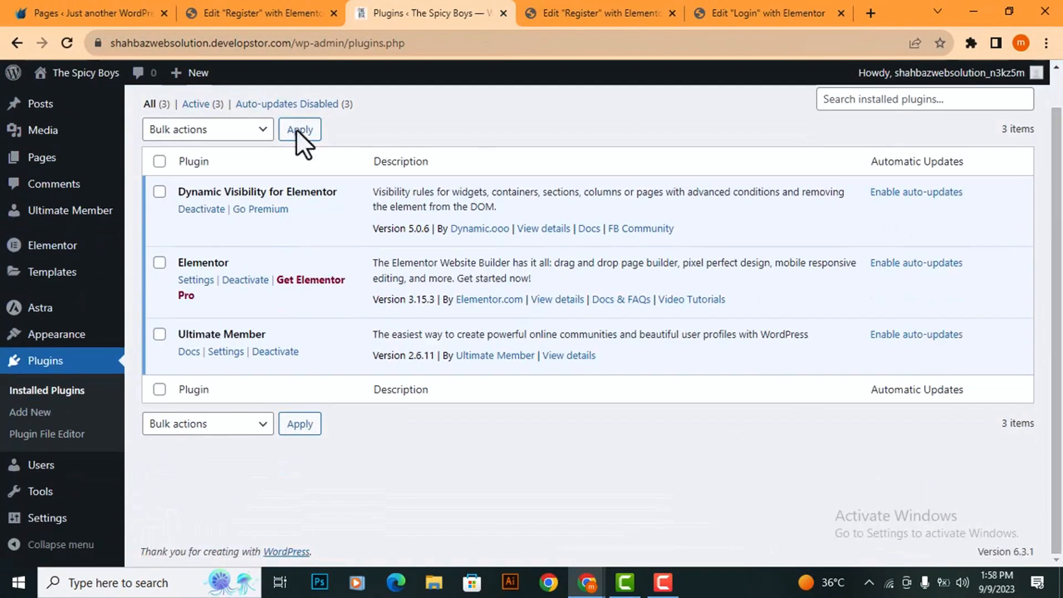
pyautogui.scroll(1, 296, 129)
pyautogui.click(222, 113)
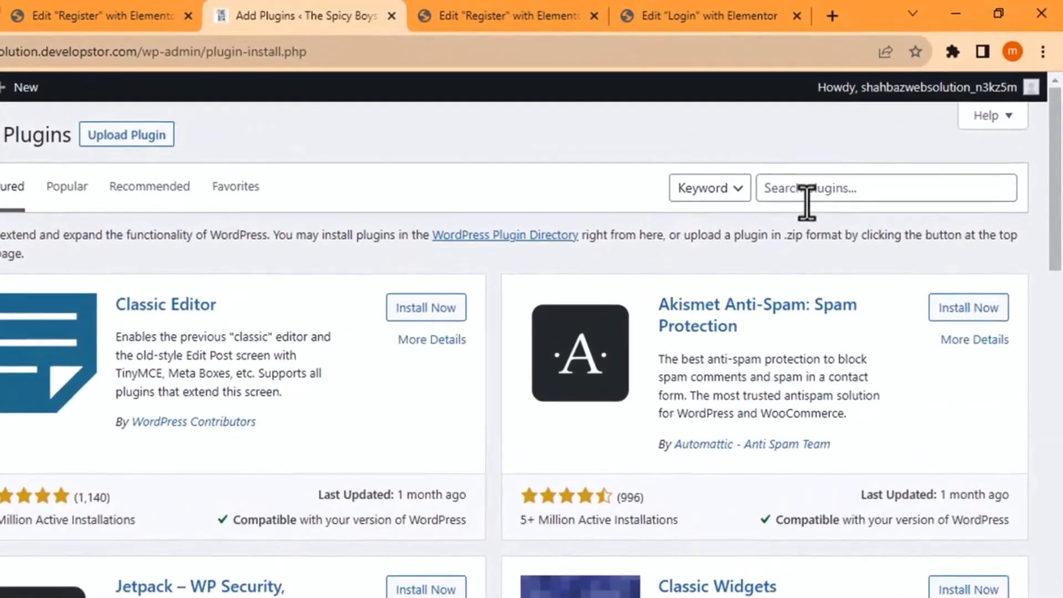
pyautogui.click(851, 156)
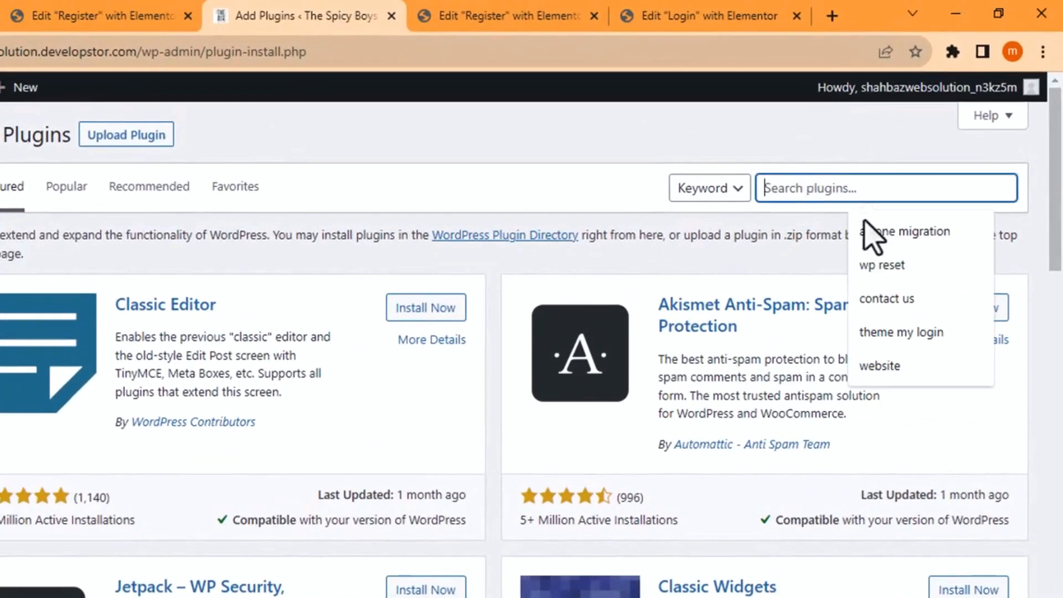
pyautogui.click(888, 328)
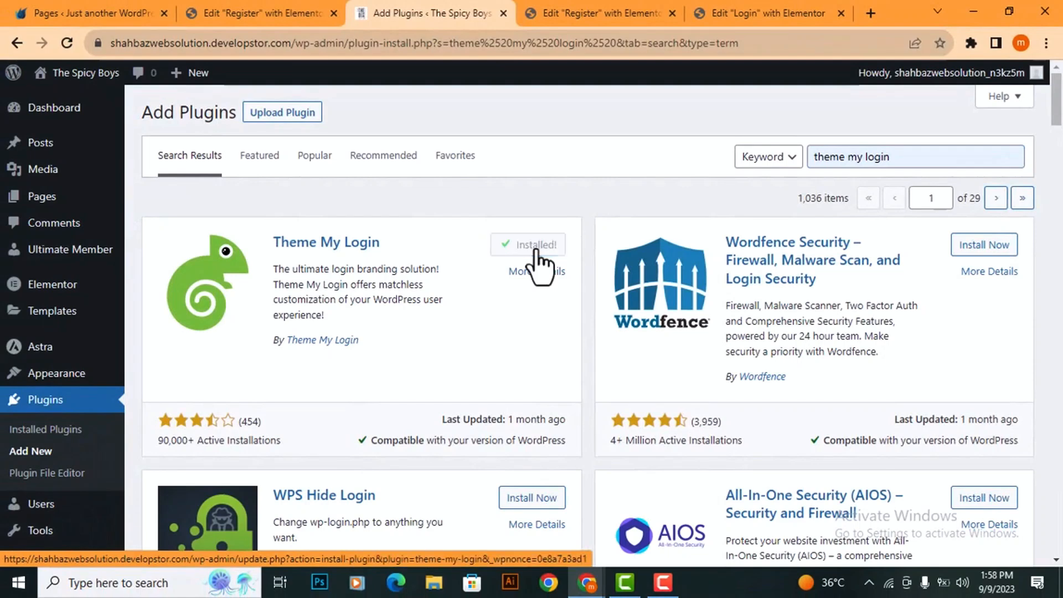
pyautogui.click(536, 252)
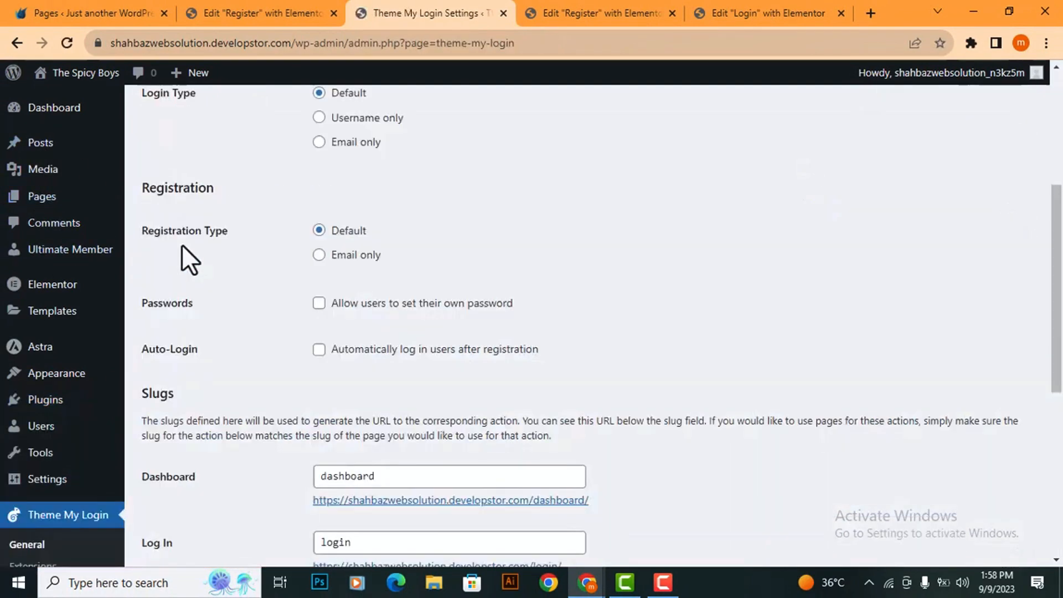
# Step: Open the WordPress page list in a separate browser tab and copy the Password Reset page's slug from its quick edit form
pyautogui.moveTo(65, 203)
pyautogui.middleClick(158, 199)
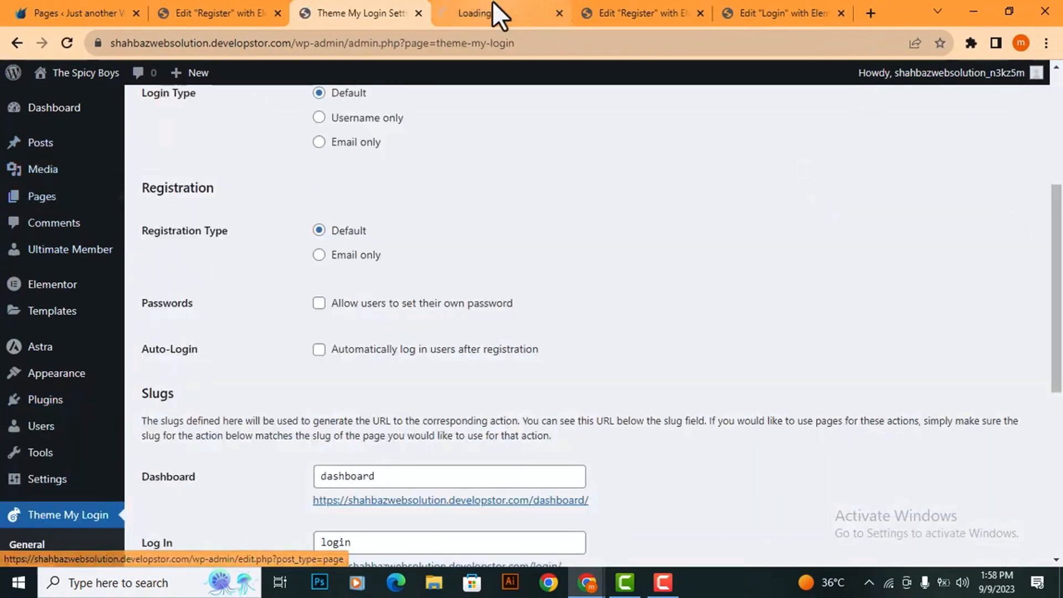
pyautogui.click(493, 7)
pyautogui.scroll(-2, 273, 363)
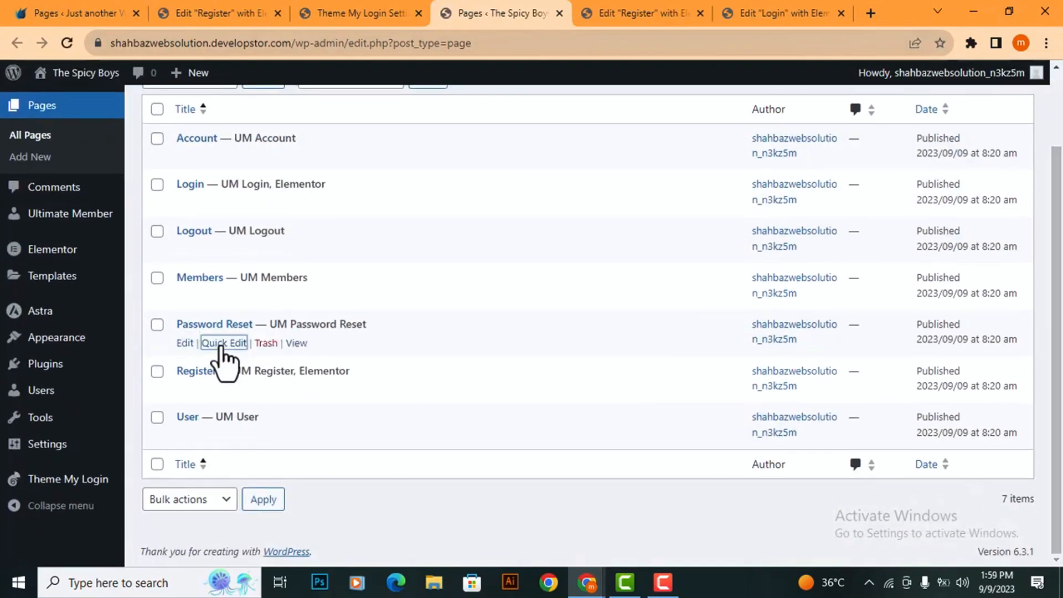
pyautogui.click(222, 343)
pyautogui.tripleClick(210, 381)
pyautogui.hotkey('ctrl', 'c')
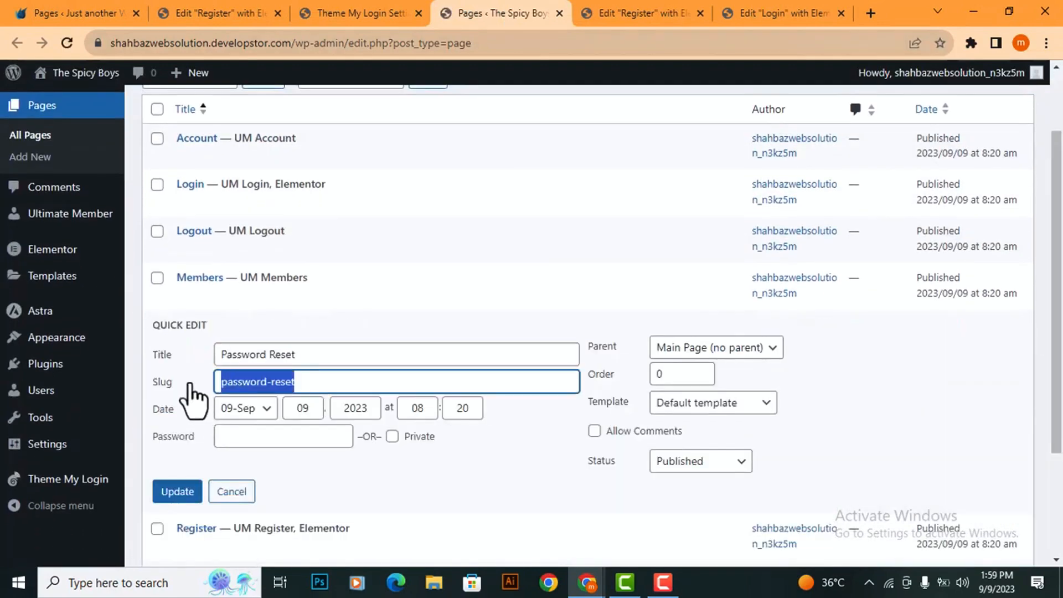
# Step: Set the Reset Password slug in the Theme My Login settings to "password-reset" and save the changes
pyautogui.click(639, 1)
pyautogui.click(334, 1)
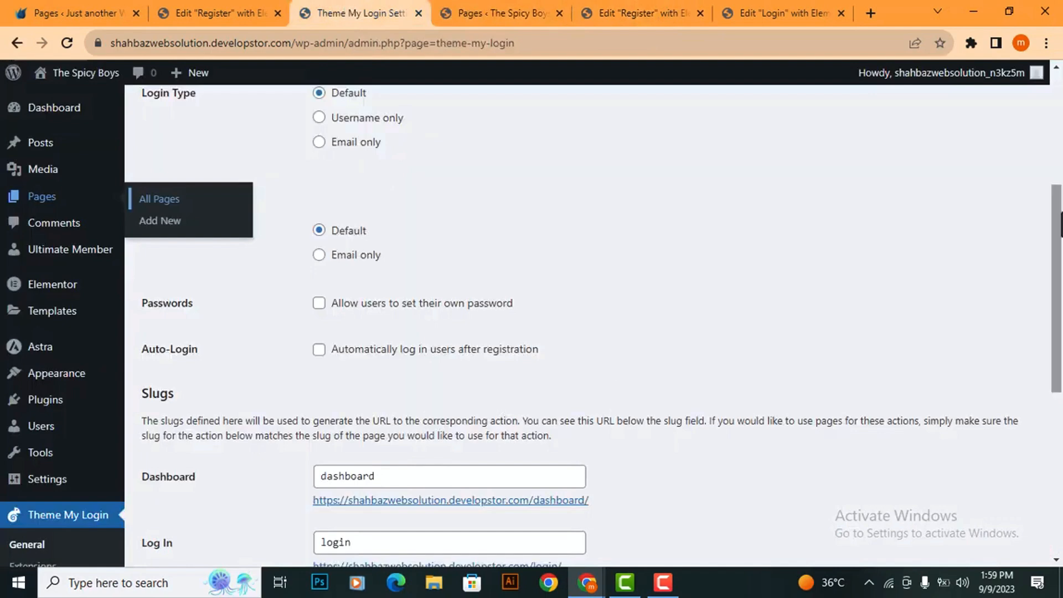
pyautogui.moveTo(1057, 288); pyautogui.dragTo(1056, 448)
pyautogui.doubleClick(421, 416)
pyautogui.hotkey('ctrl', 'v')
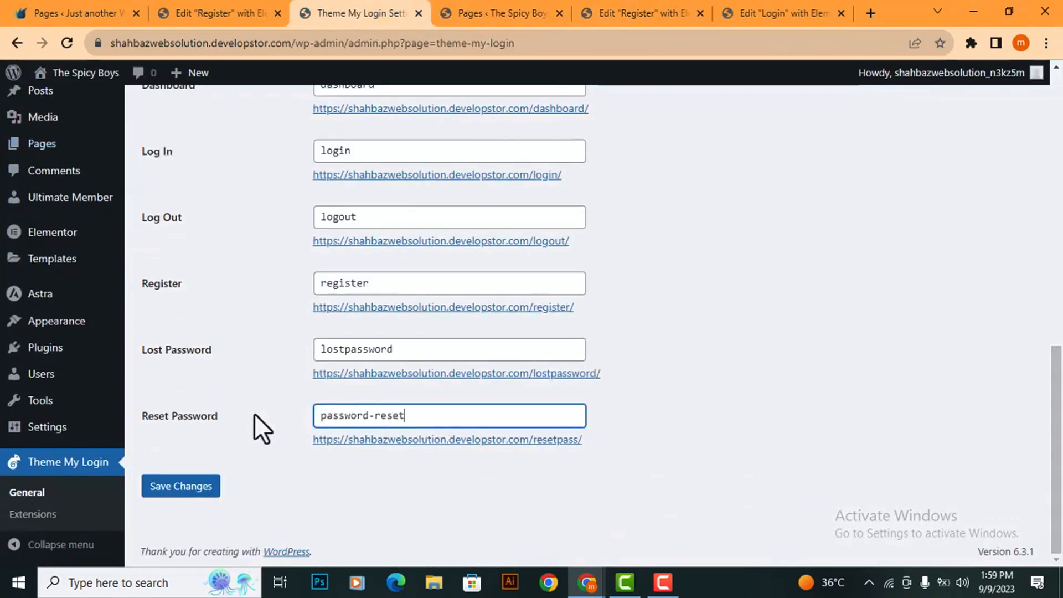
pyautogui.click(187, 486)
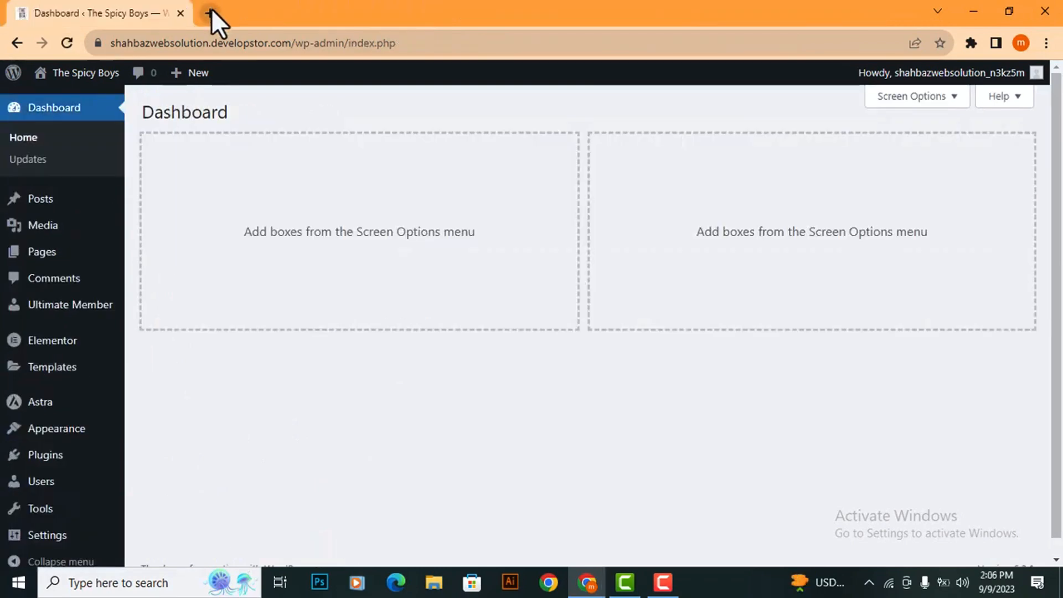
# Step: Open the site's /login/ page in a new browser tab while logged in and check the message it shows
pyautogui.click(211, 12)
pyautogui.write('s')
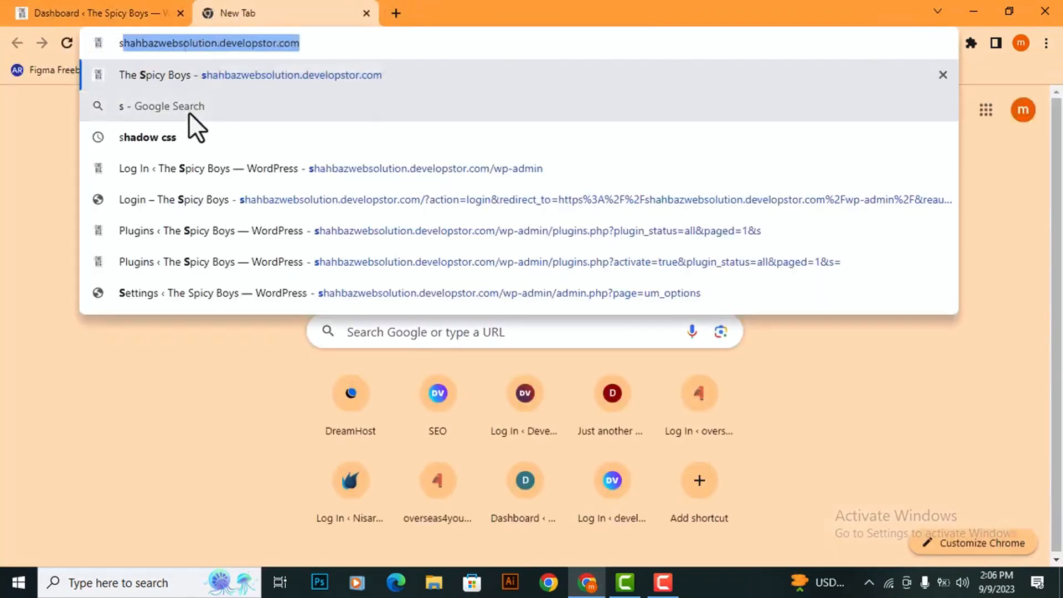
pyautogui.click(356, 51)
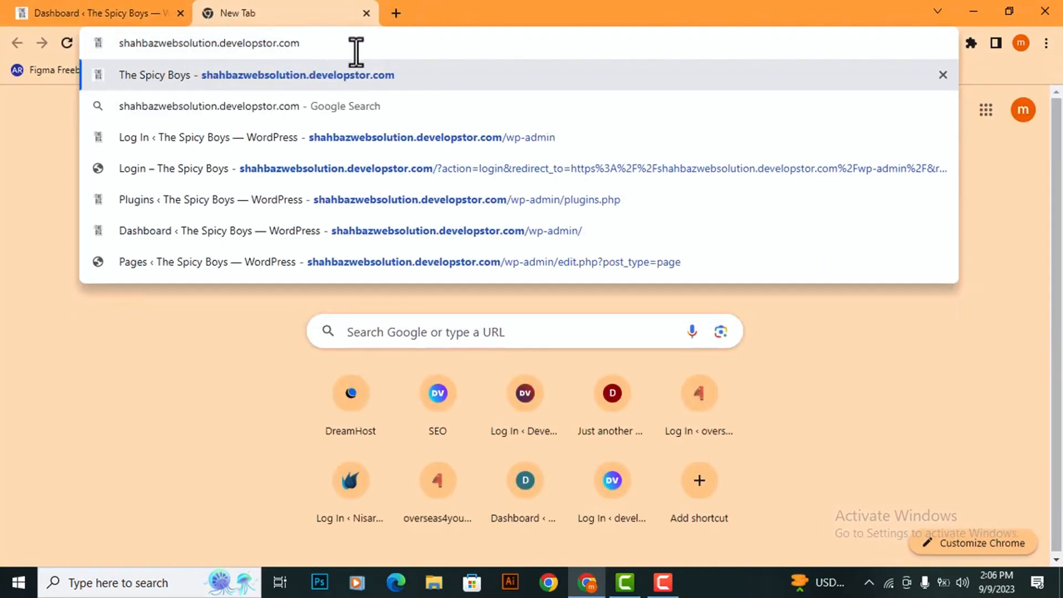
pyautogui.write('/login/')
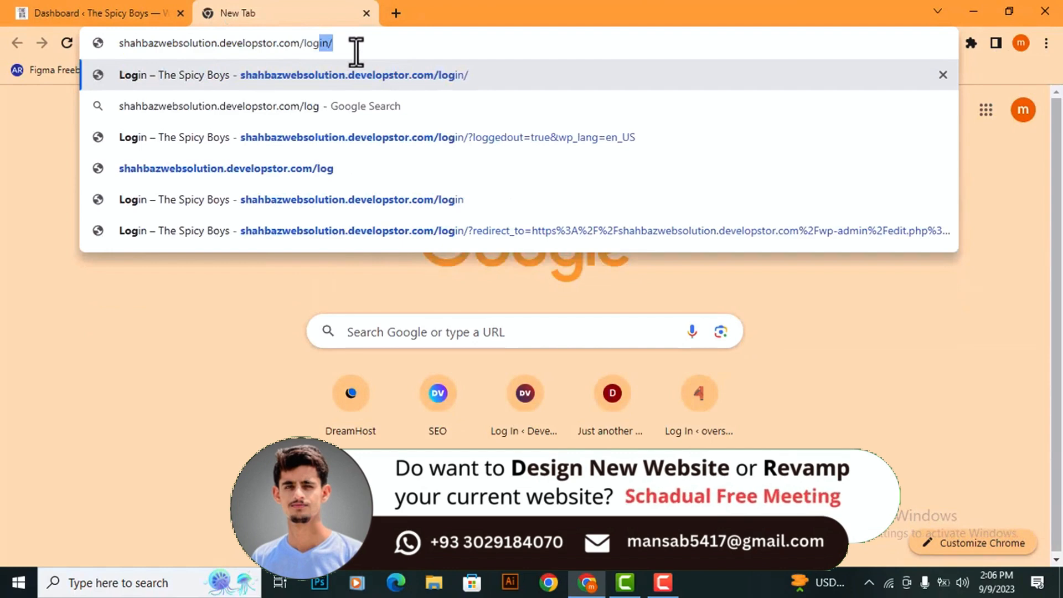
pyautogui.press('Return')
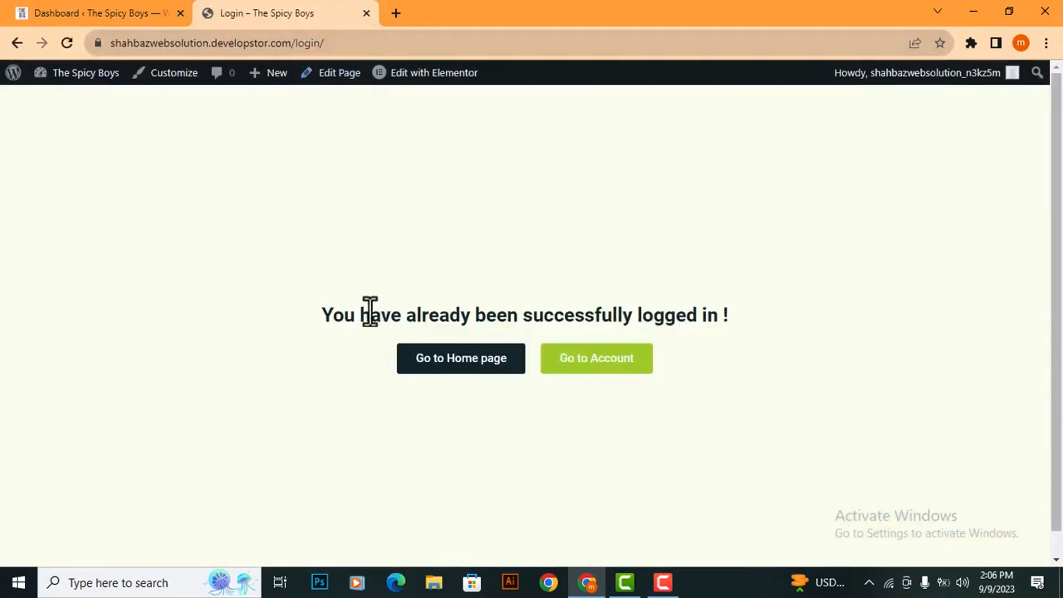
pyautogui.moveTo(435, 314); pyautogui.dragTo(732, 315)
pyautogui.click(694, 321)
pyautogui.moveTo(324, 316); pyautogui.dragTo(732, 319)
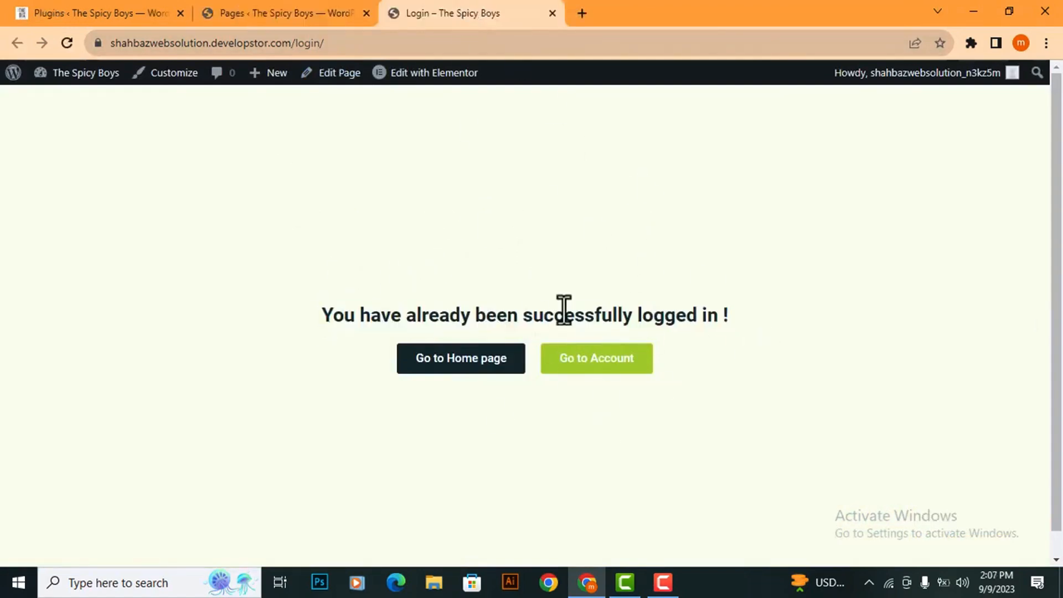
pyautogui.moveTo(322, 314); pyautogui.dragTo(748, 328)
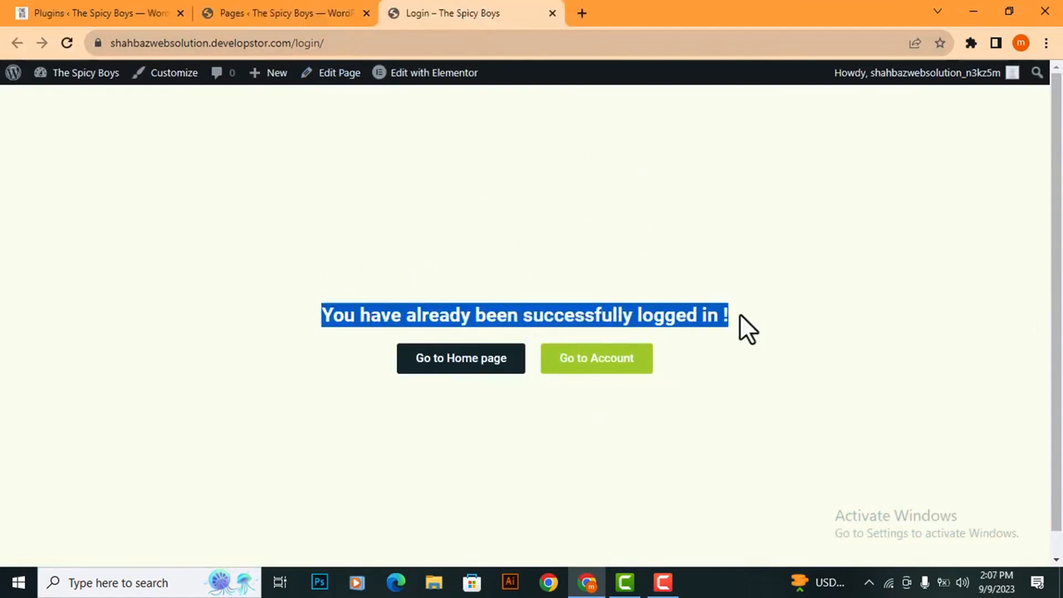
pyautogui.click(783, 316)
# Step: Log out of the site, load its wp-admin address to test the redirect, and follow Sign Up on the login page
pyautogui.moveTo(902, 81)
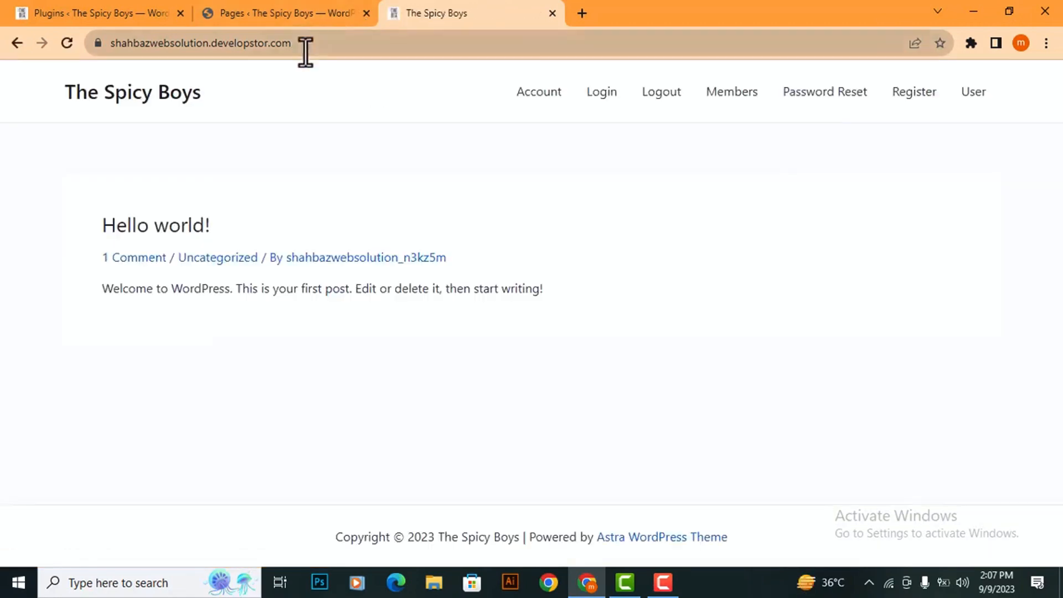
pyautogui.click(340, 47)
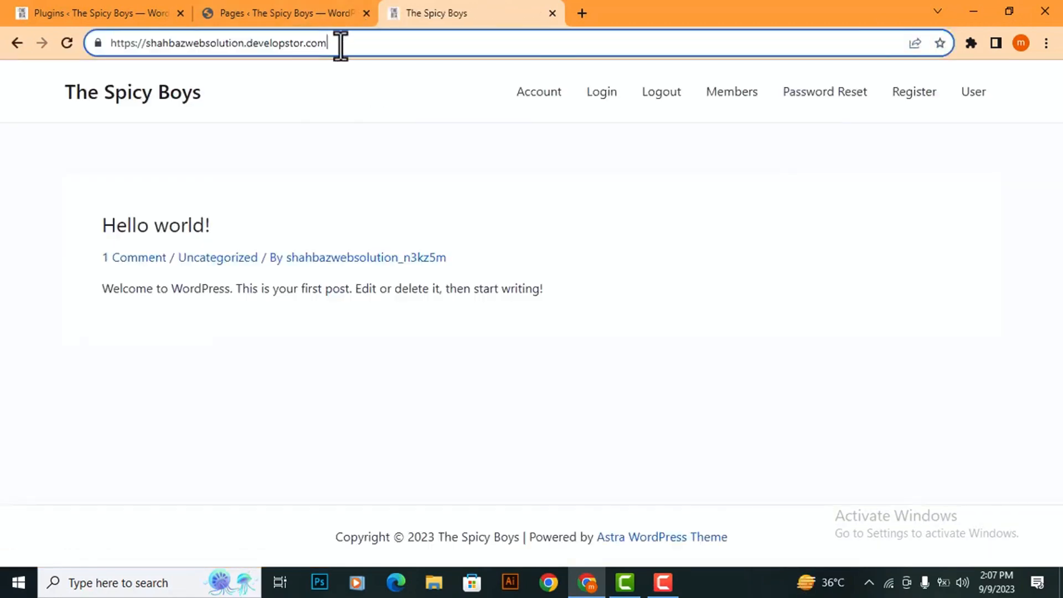
pyautogui.write('/wp')
pyautogui.press('Return')
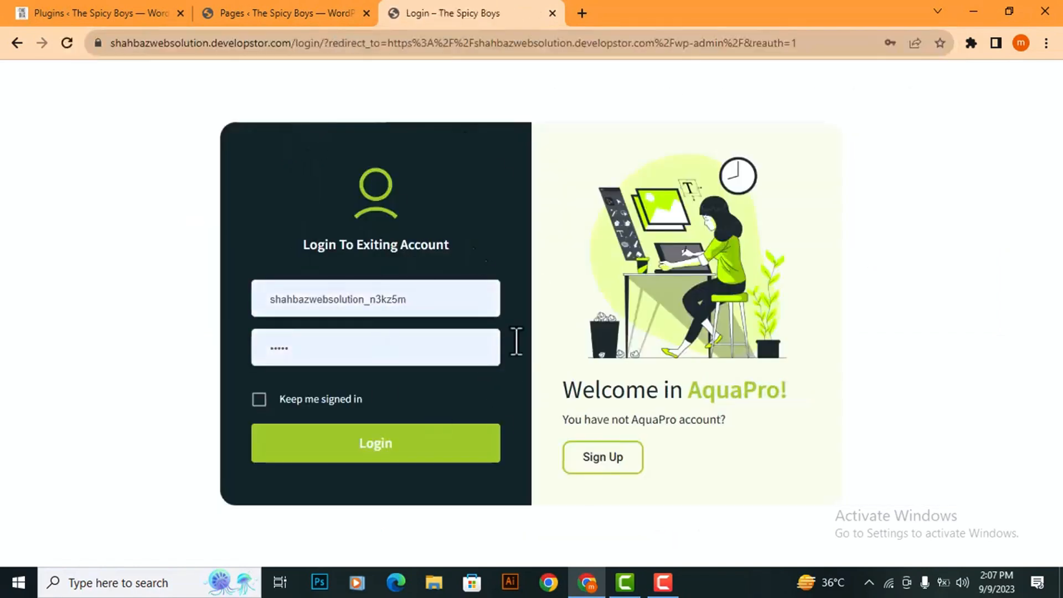
pyautogui.click(608, 464)
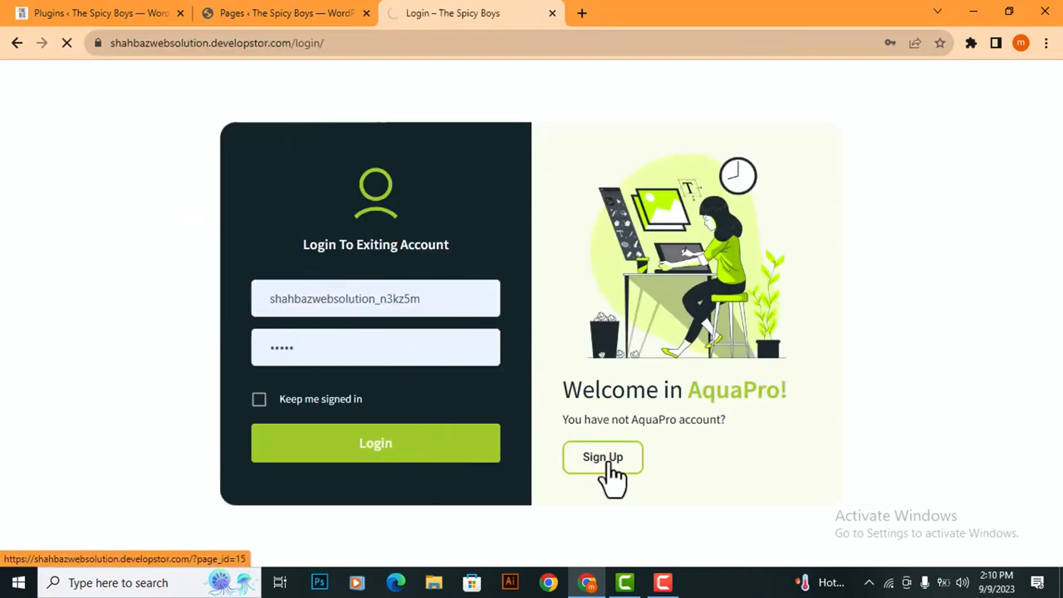